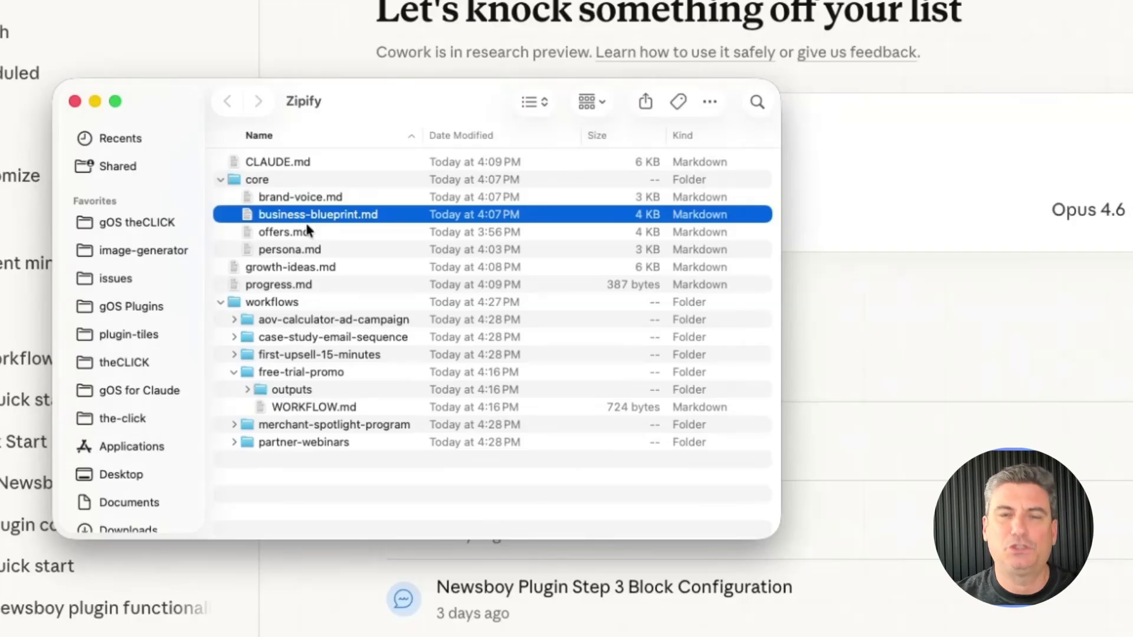
Select the offers.md file in the Zipify core folder.
{"action": "left_click", "coordinate": [304, 236]}
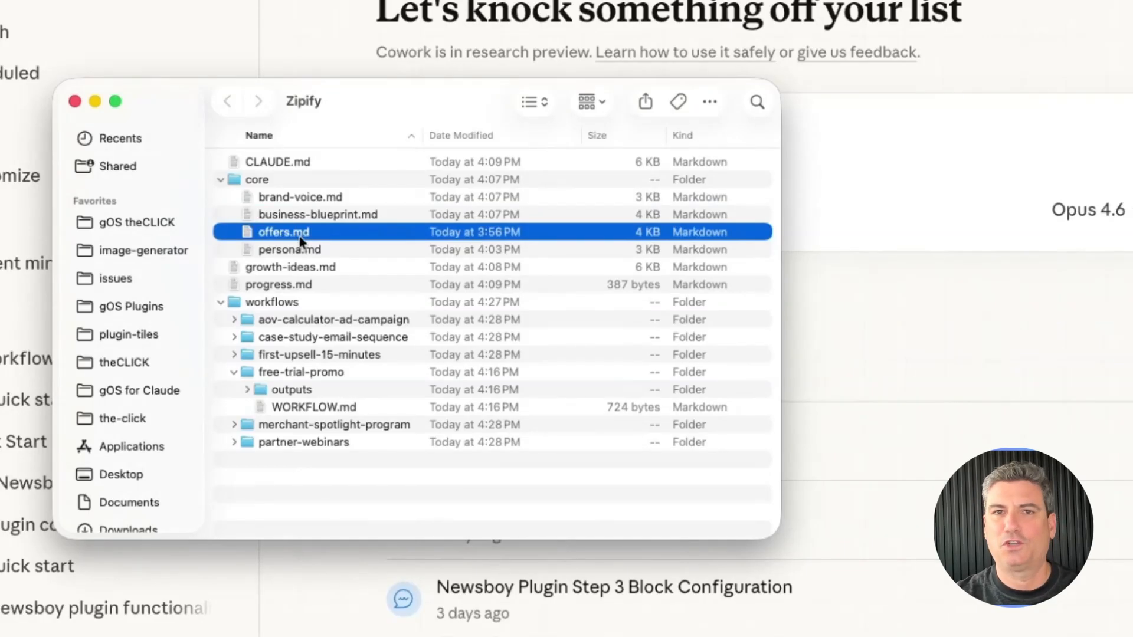
{"action": "left_click", "coordinate": [298, 252]}
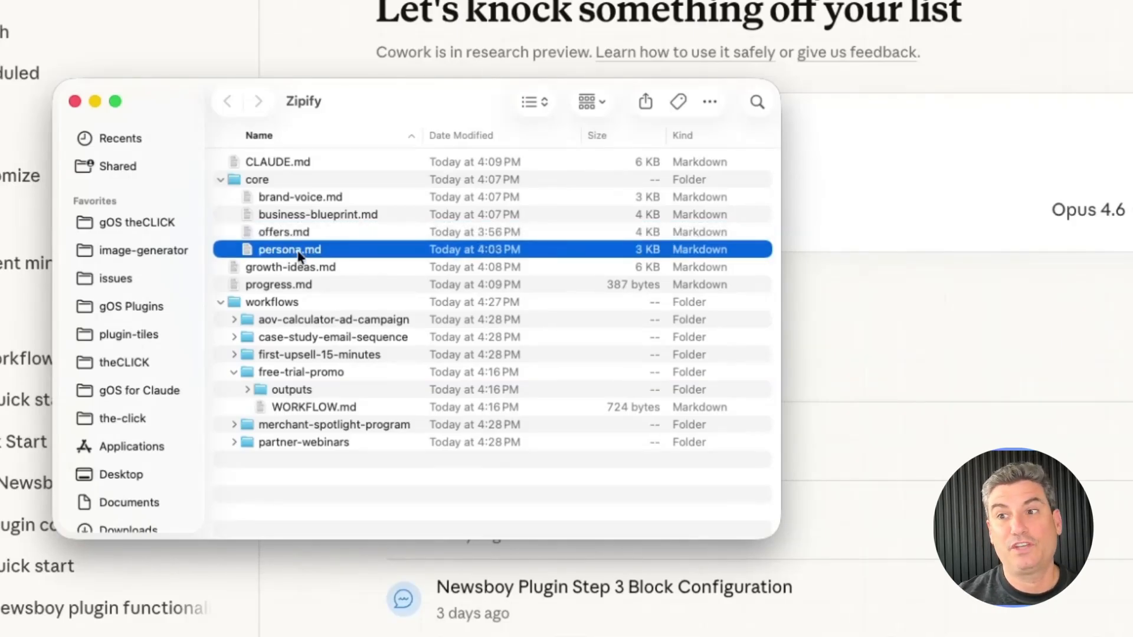
{"action": "left_click", "coordinate": [293, 270]}
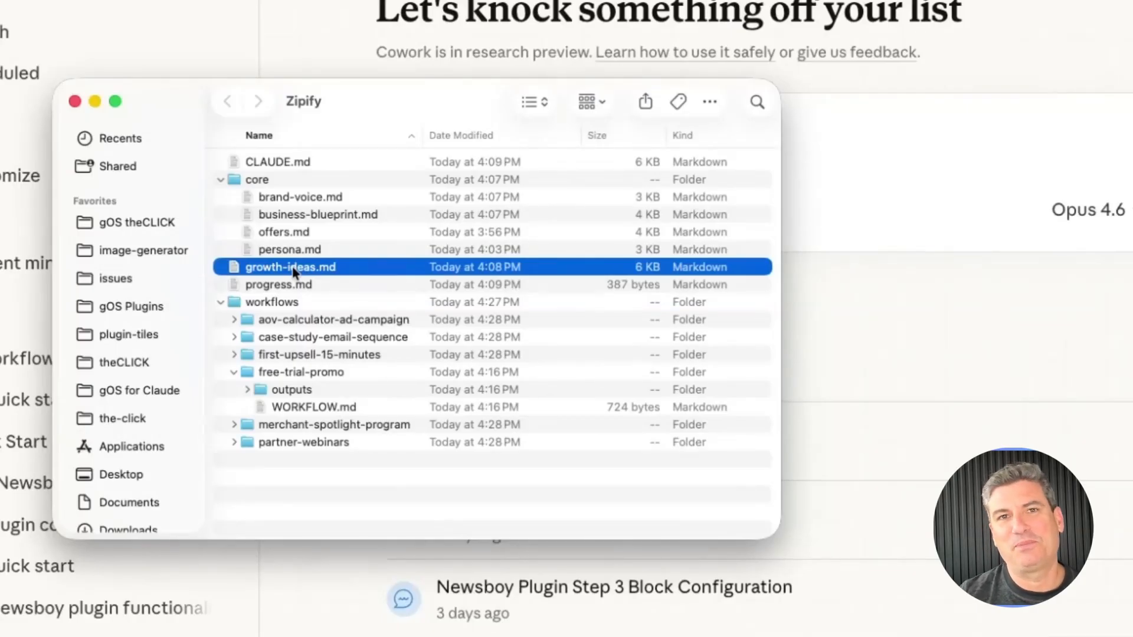
{"action": "left_click", "coordinate": [307, 197]}
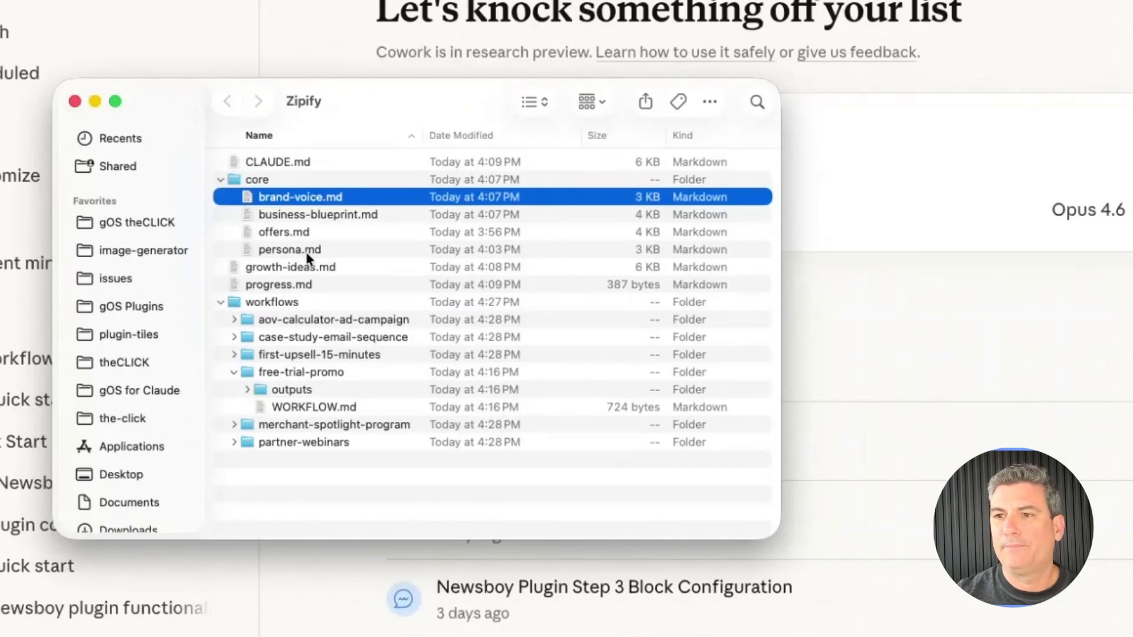
Browse the workflows folder's aov-calculator, case-study, first-upsell and free-trial subfolders, then close Finder.
{"action": "left_click", "coordinate": [262, 314]}
{"action": "left_click", "coordinate": [262, 307]}
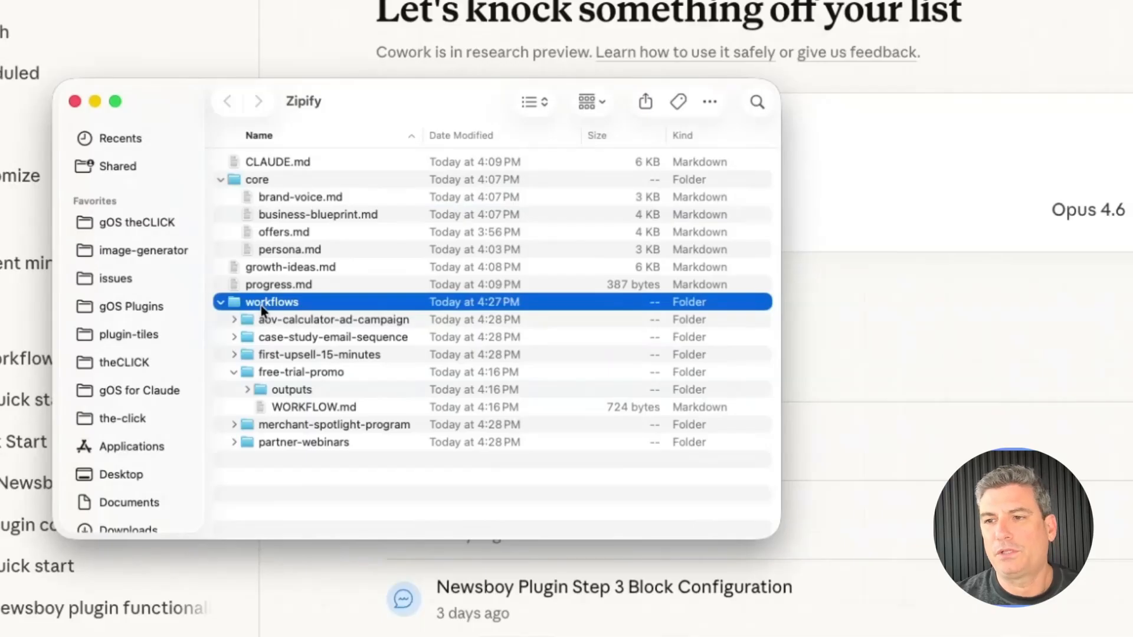
{"action": "left_click", "coordinate": [288, 320]}
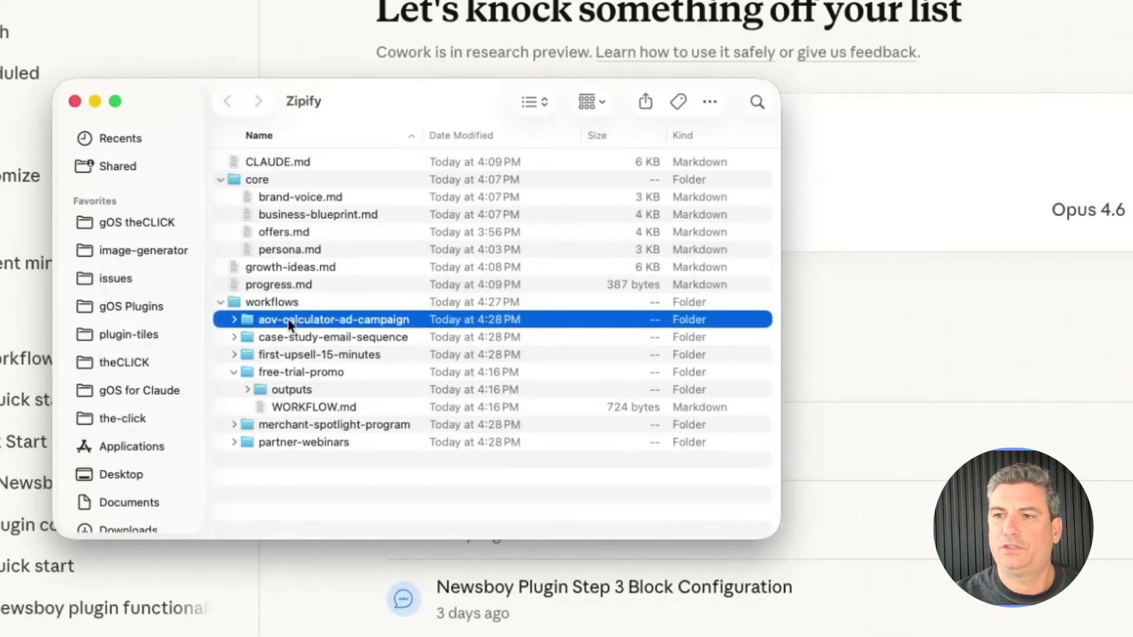
{"action": "left_click", "coordinate": [278, 335]}
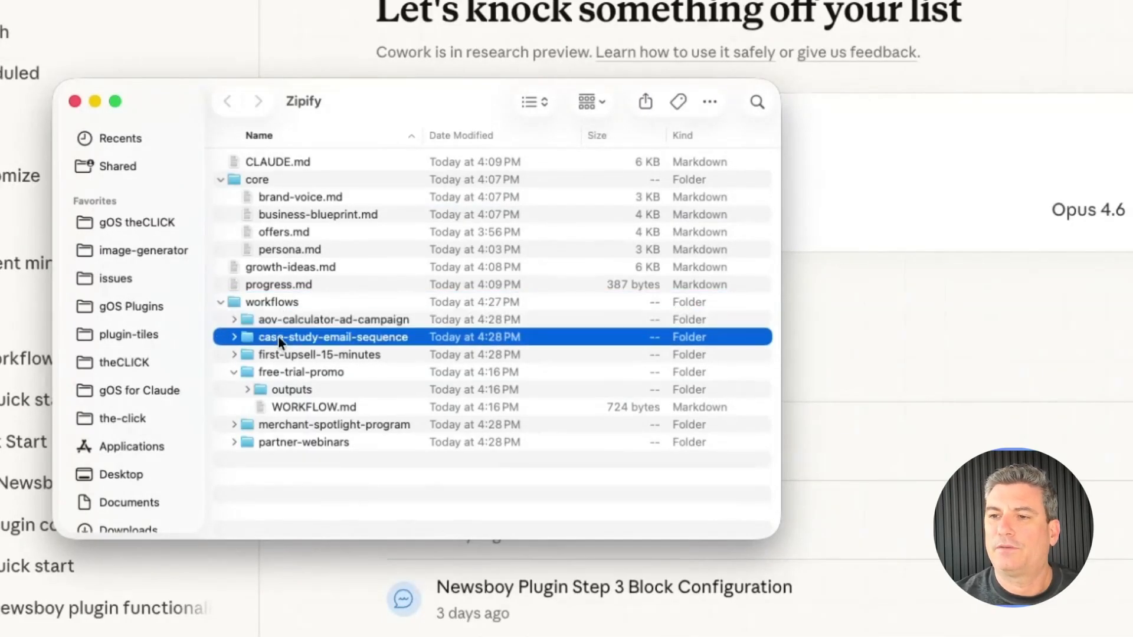
{"action": "left_click", "coordinate": [279, 353]}
{"action": "left_click", "coordinate": [285, 373]}
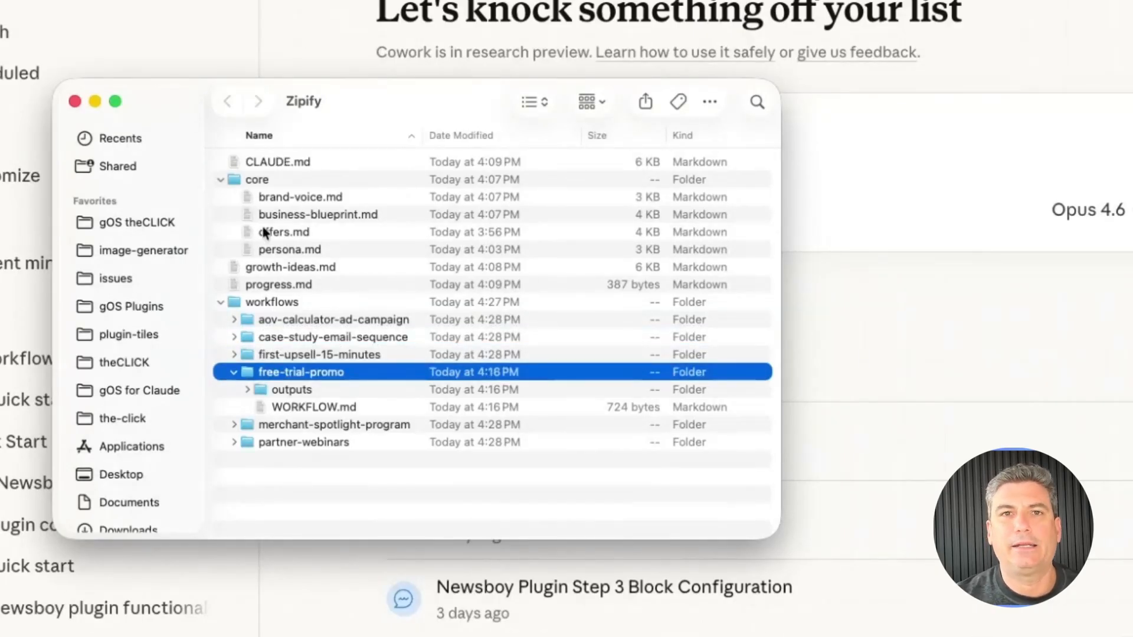
{"action": "mouse_move", "coordinate": [299, 106]}
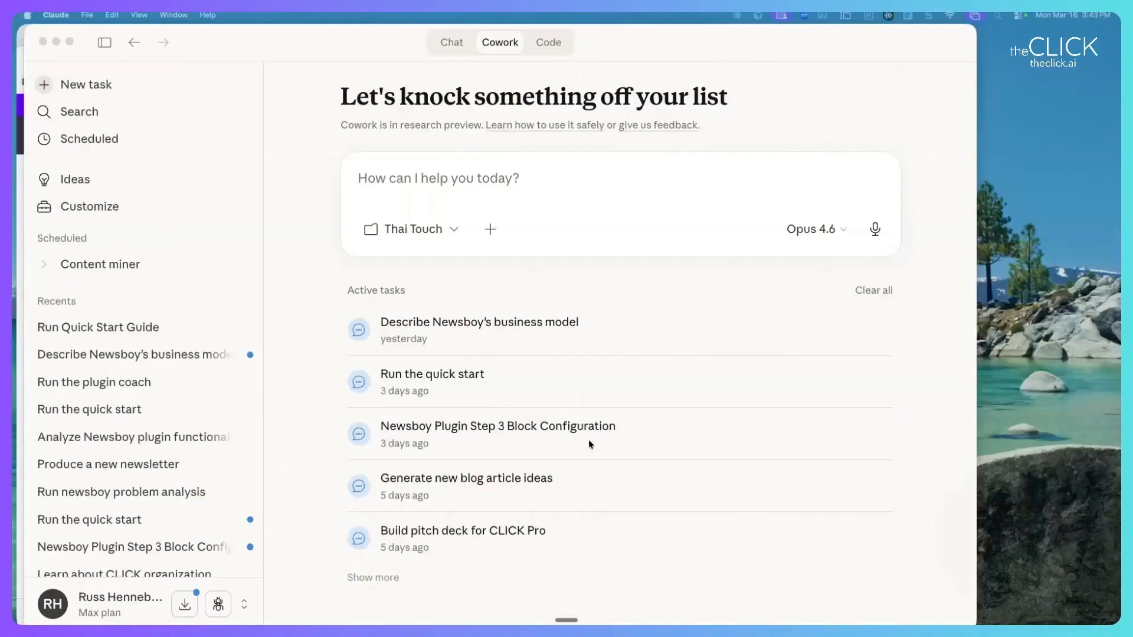
Show Claude's Customize page of personal plugins, then bring theCLICK page in Chrome forward.
{"action": "left_click", "coordinate": [141, 212]}
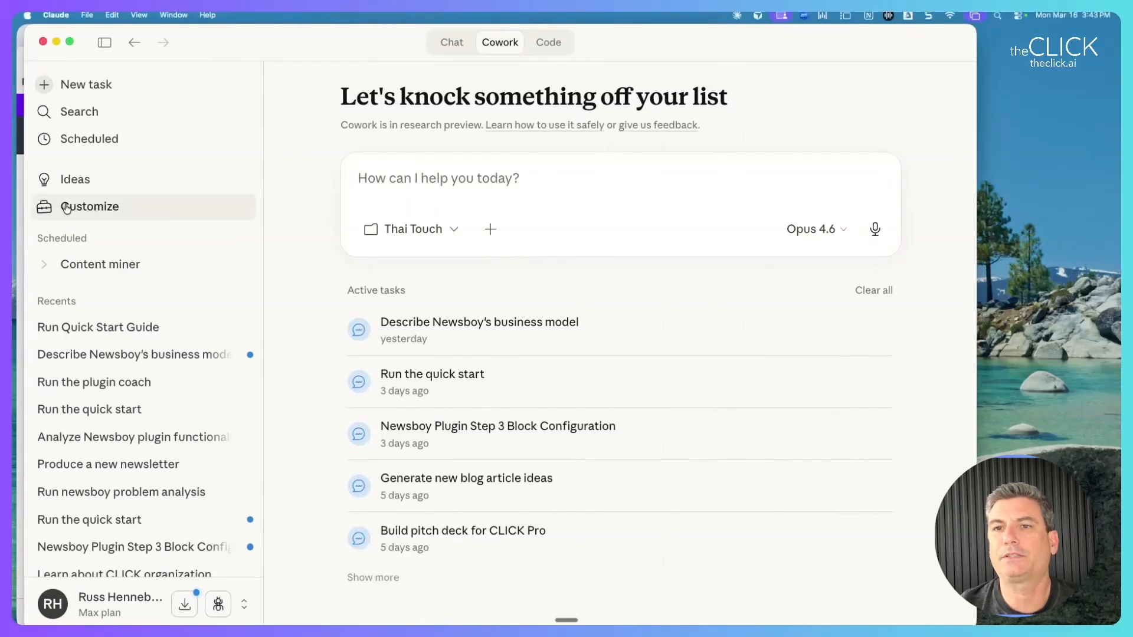
{"action": "left_click", "coordinate": [80, 215]}
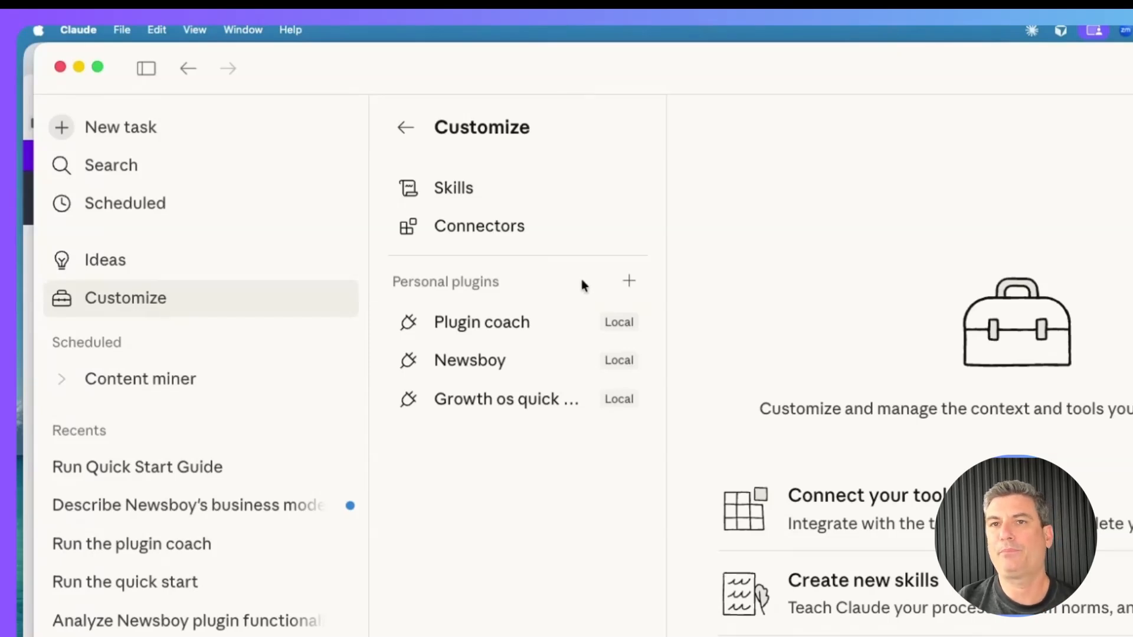
{"action": "left_click_drag", "start_coordinate": [435, 65], "coordinate": [623, 59]}
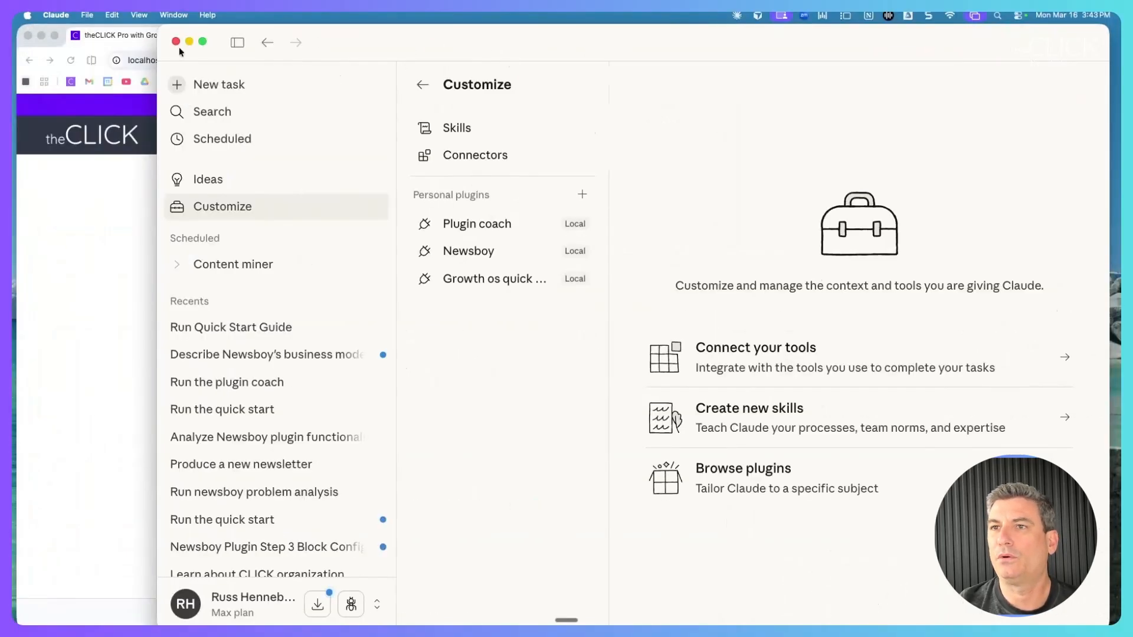
{"action": "left_click", "coordinate": [90, 245]}
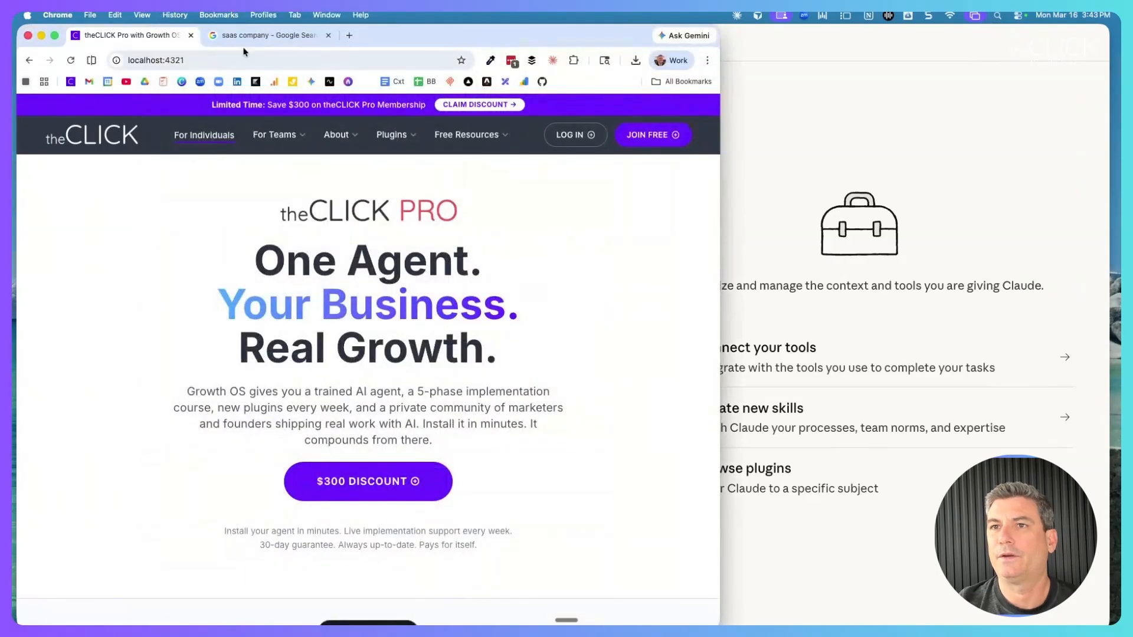
Go to theclick.ai and open the Growth OS for SaaS Marketing plugin page.
{"action": "left_click", "coordinate": [221, 58]}
{"action": "type", "text": "theclick.ai"}
{"action": "key", "text": "Return"}
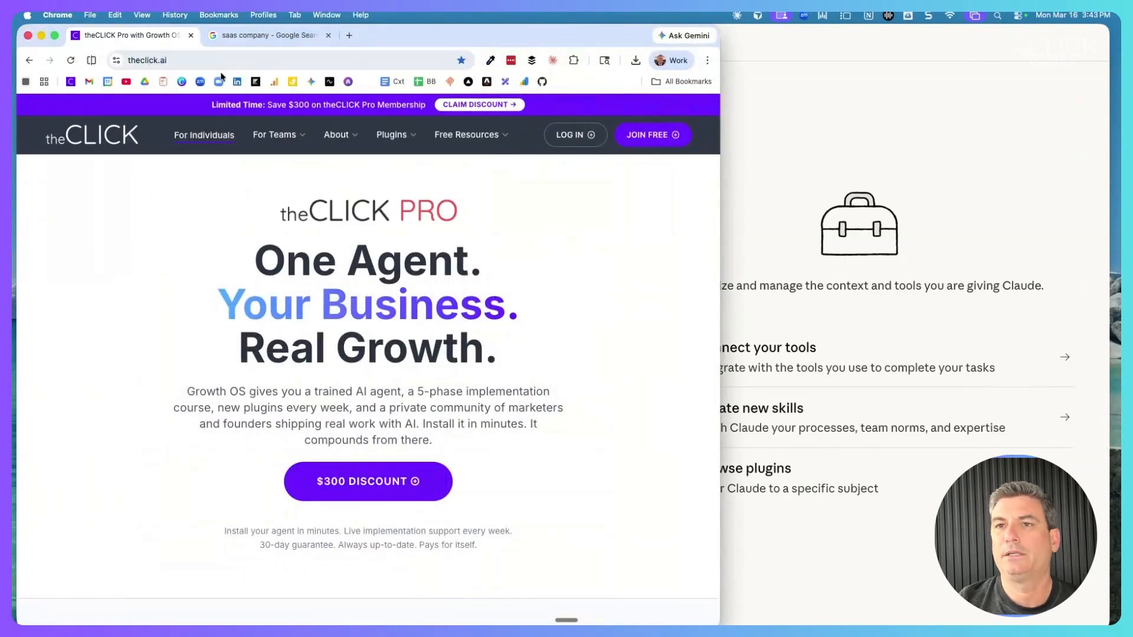
{"action": "mouse_move", "coordinate": [390, 136]}
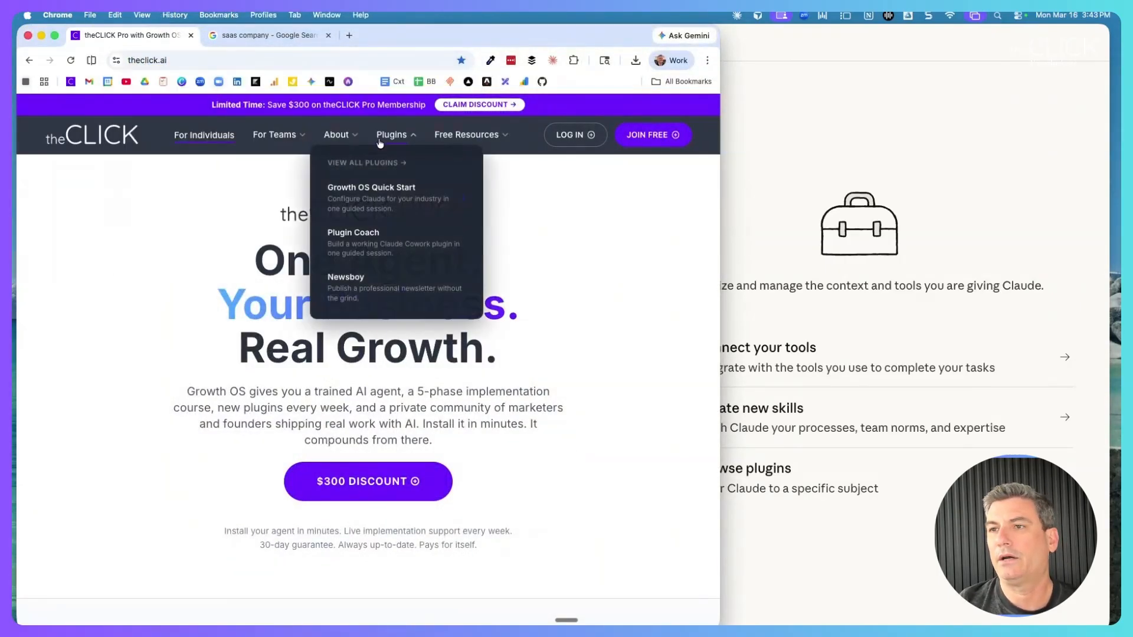
{"action": "mouse_move", "coordinate": [371, 200]}
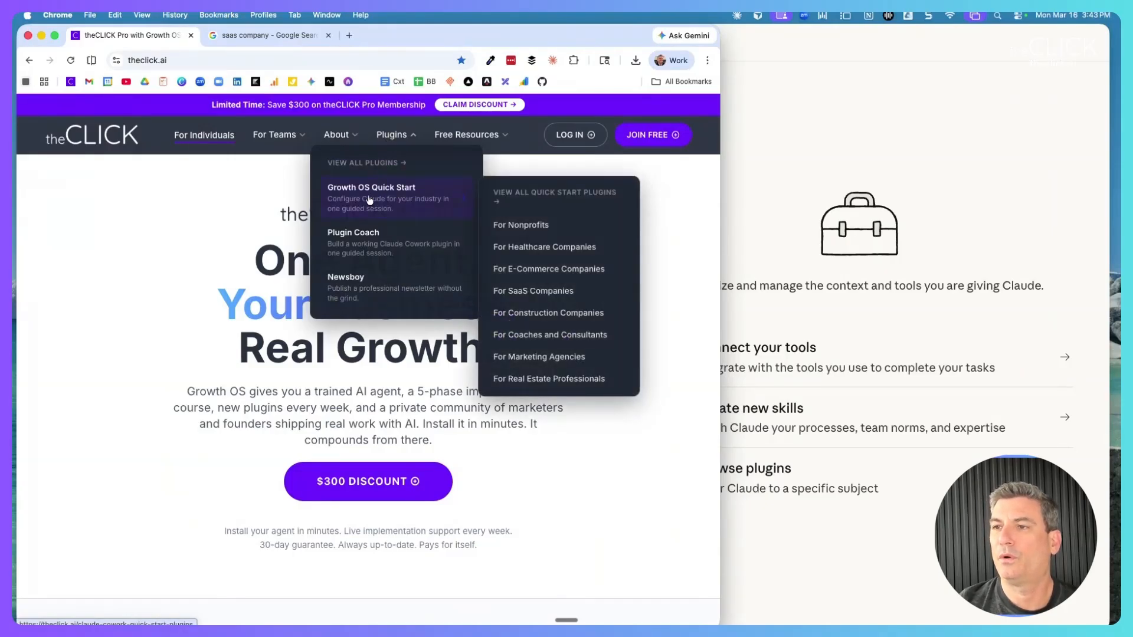
{"action": "left_click", "coordinate": [524, 292]}
{"action": "left_click_drag", "start_coordinate": [185, 235], "coordinate": [590, 242]}
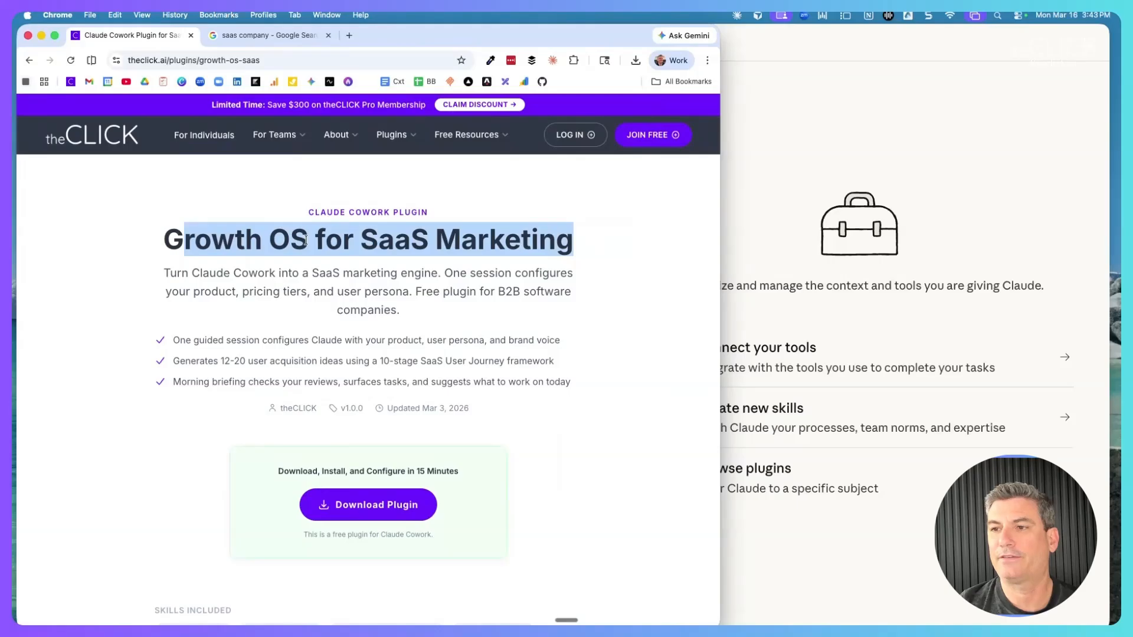
{"action": "scroll", "coordinate": [306, 240], "scroll_direction": "down", "scroll_amount": 3}
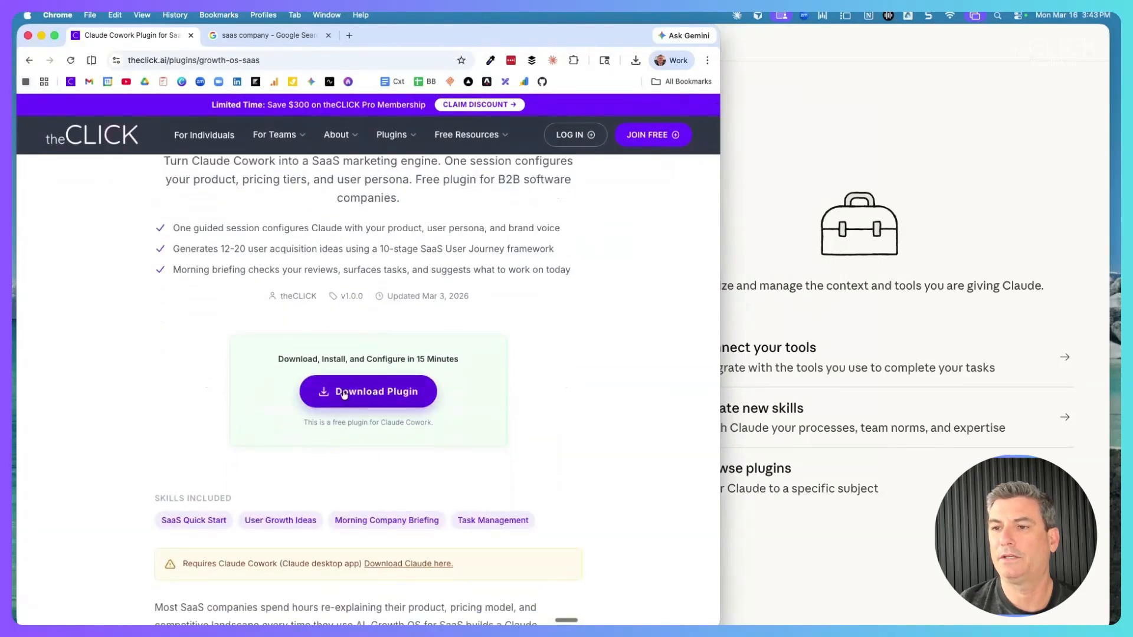
Sign up with an e-mail address to download growth-os-for-claude-cowork-quick-start (7).zip.
{"action": "left_click", "coordinate": [363, 392]}
{"action": "left_click", "coordinate": [276, 416]}
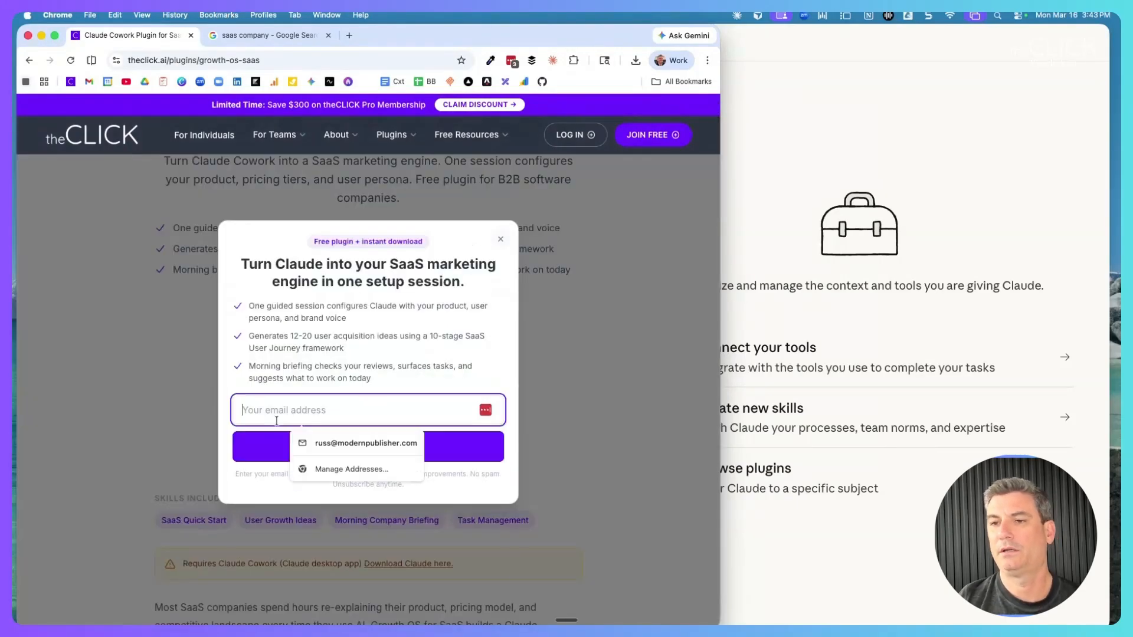
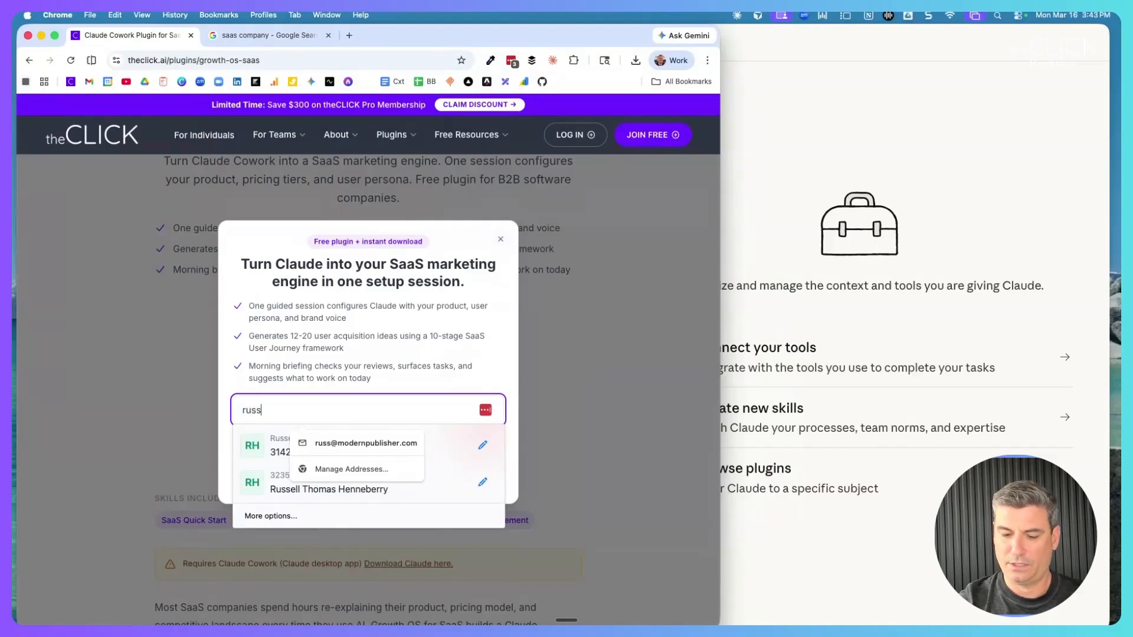
{"action": "key", "text": "Down"}
{"action": "key", "text": "Return"}
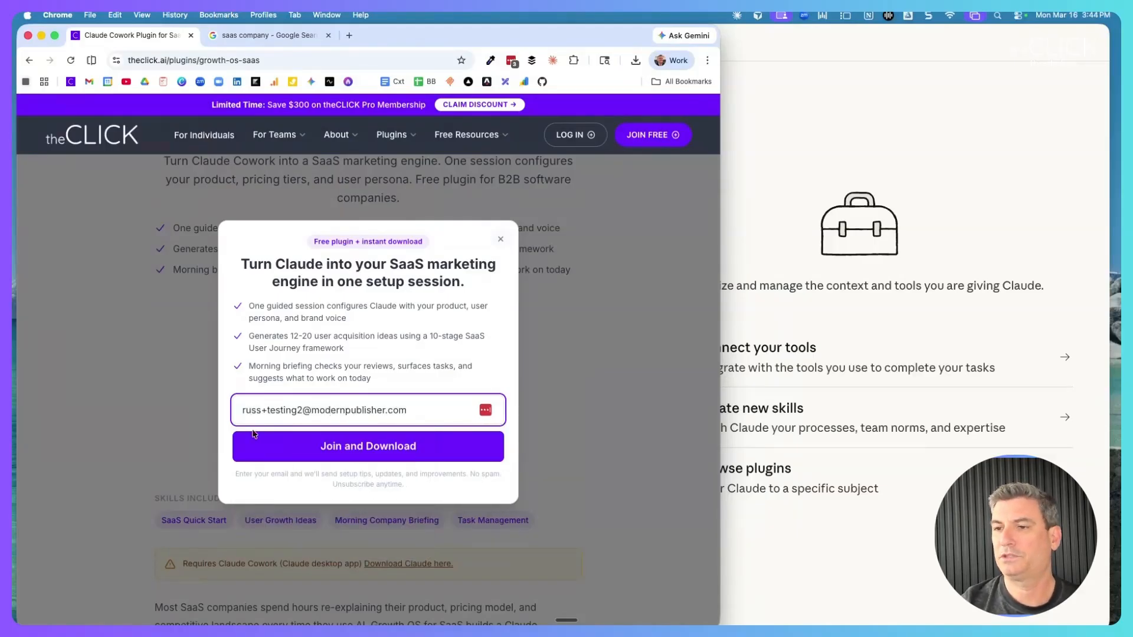
{"action": "left_click", "coordinate": [365, 448]}
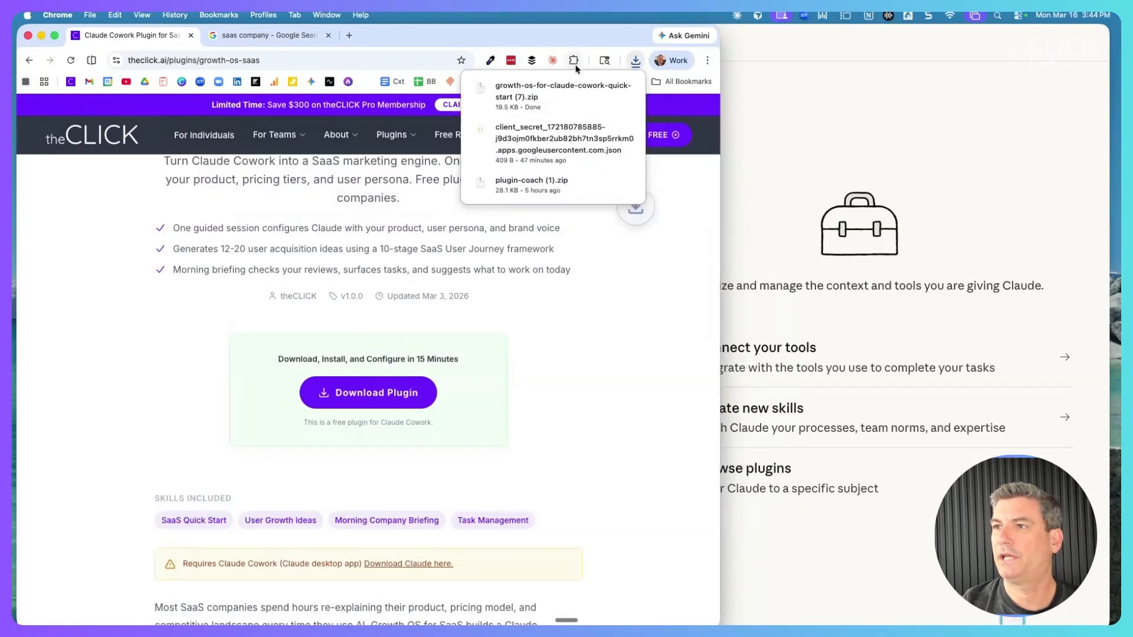
{"action": "mouse_move", "coordinate": [580, 81]}
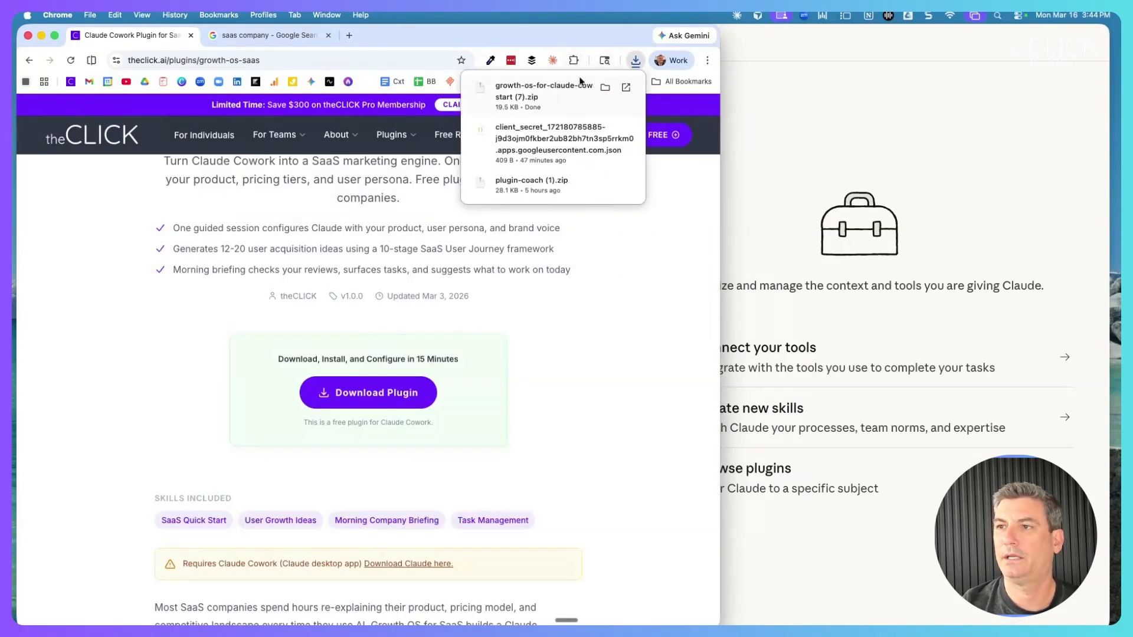
{"action": "left_click", "coordinate": [564, 302]}
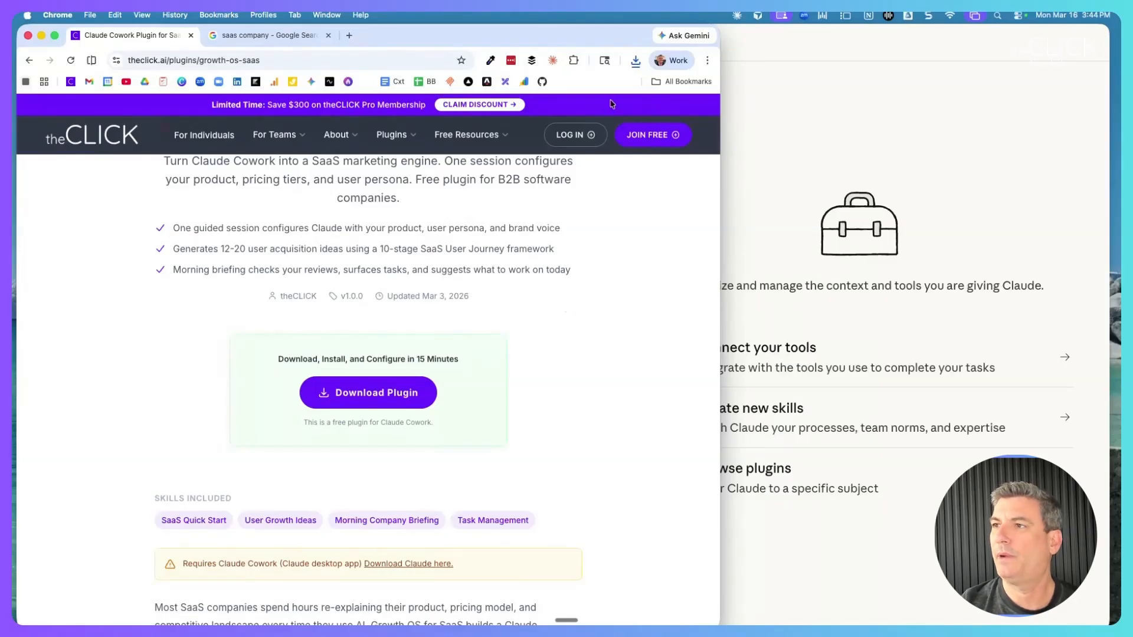
{"action": "left_click", "coordinate": [771, 45]}
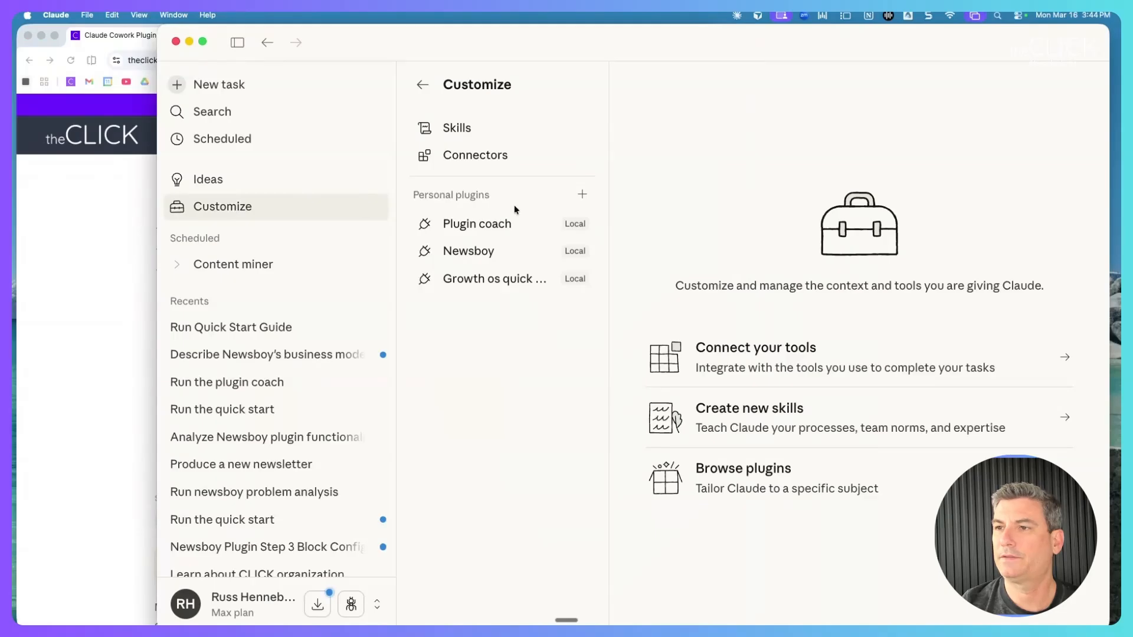
Upload the quick-start (7) zip as a local plugin, replacing the existing Growth OS plugin.
{"action": "left_click", "coordinate": [581, 196]}
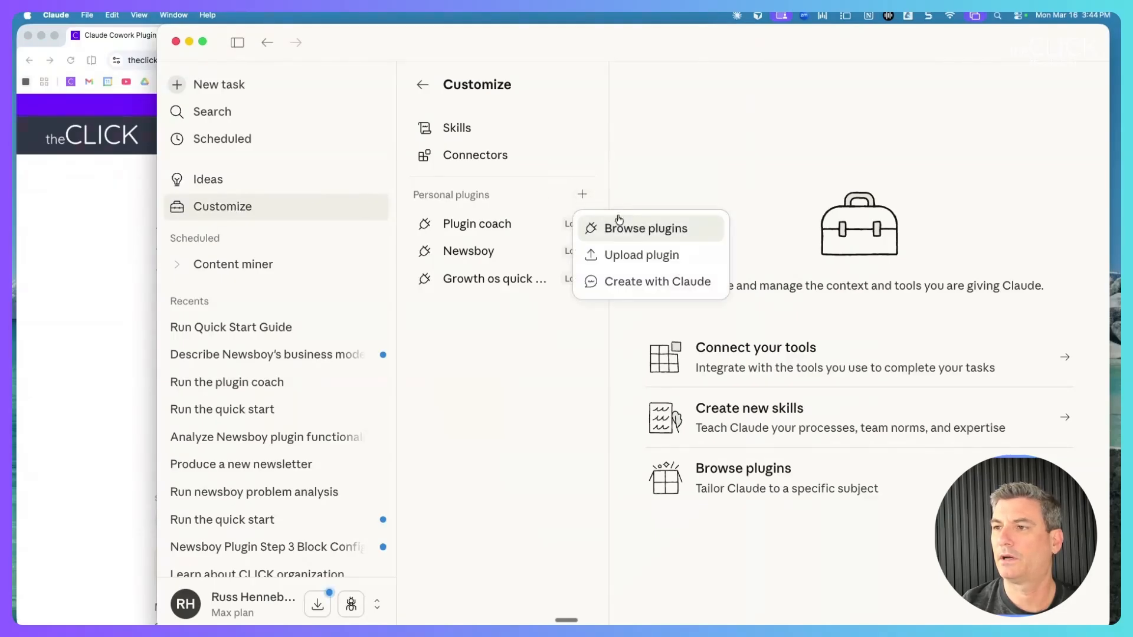
{"action": "left_click", "coordinate": [632, 257]}
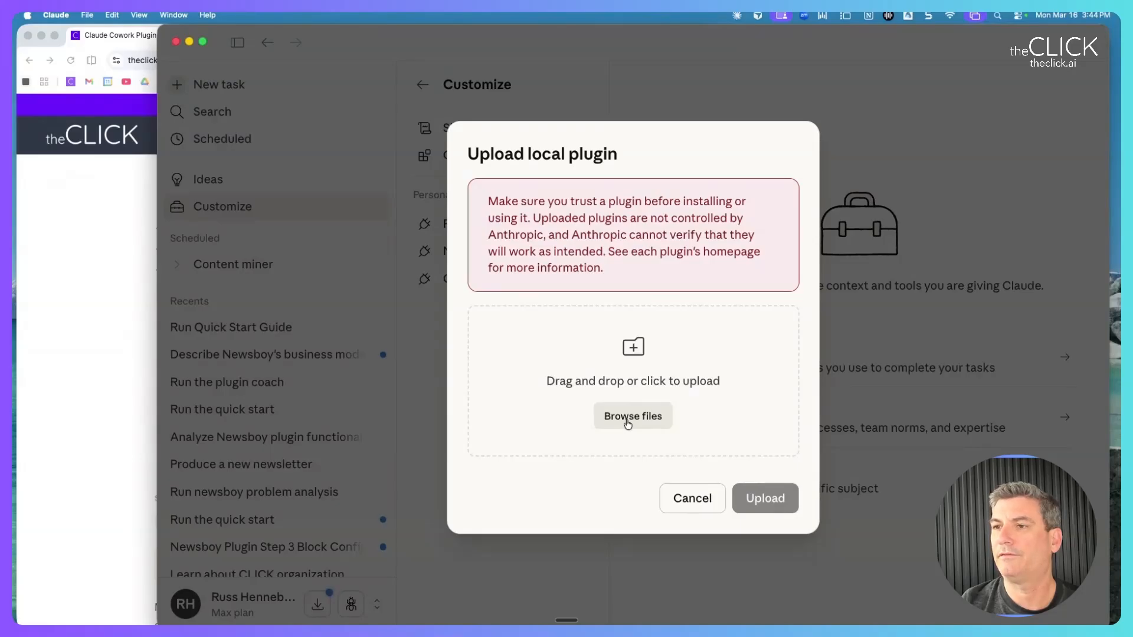
{"action": "left_click", "coordinate": [627, 418]}
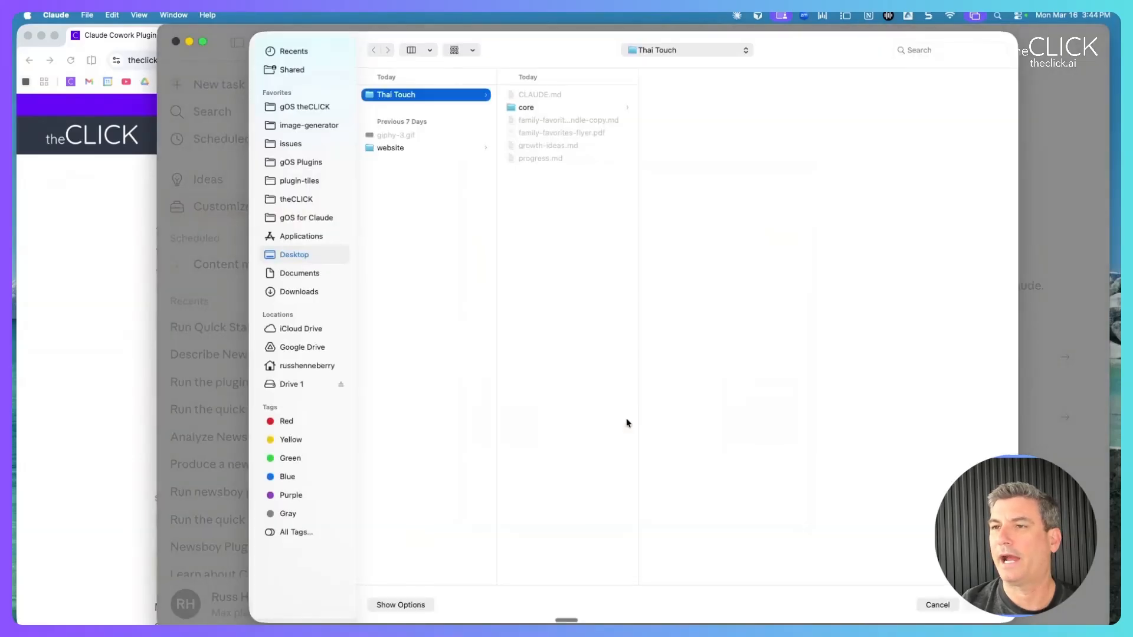
{"action": "left_click", "coordinate": [311, 290]}
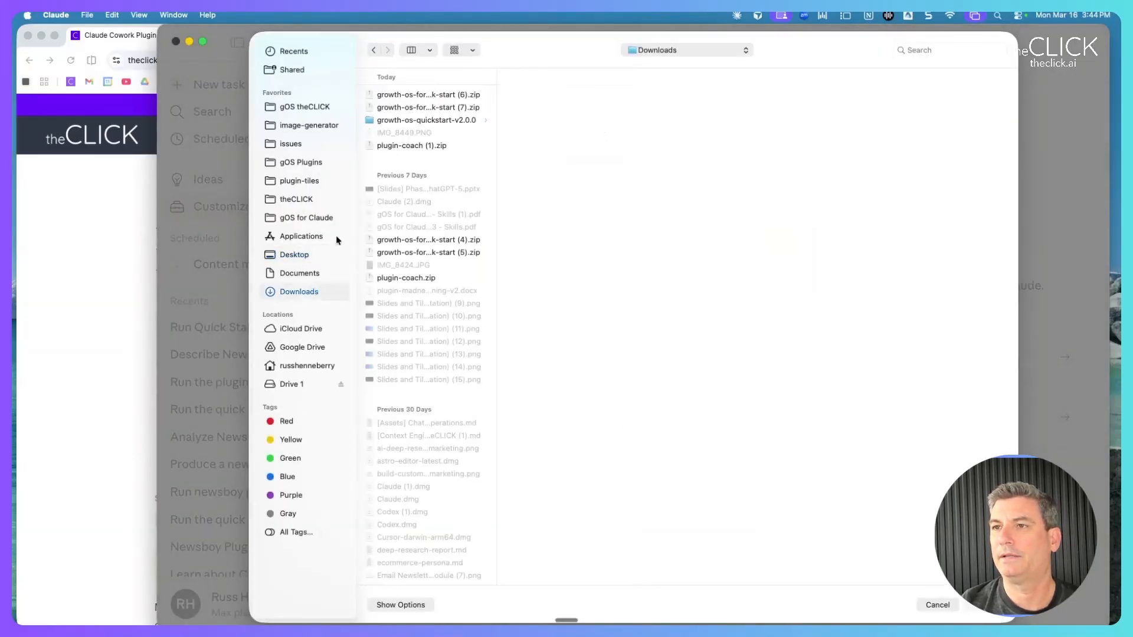
{"action": "left_click", "coordinate": [405, 108]}
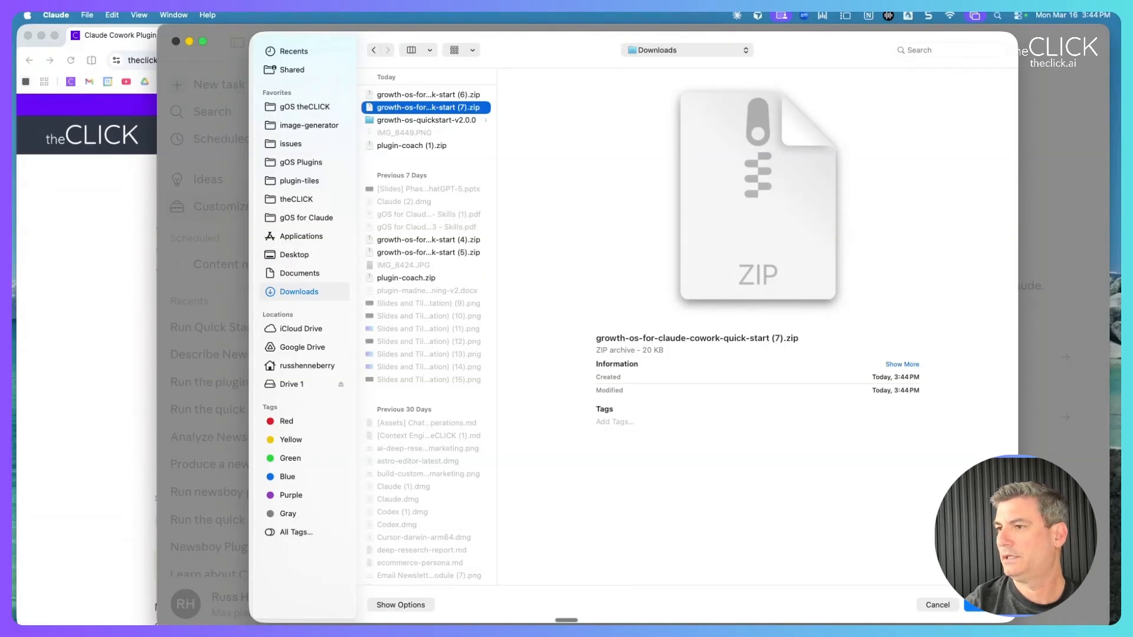
{"action": "left_click", "coordinate": [983, 605]}
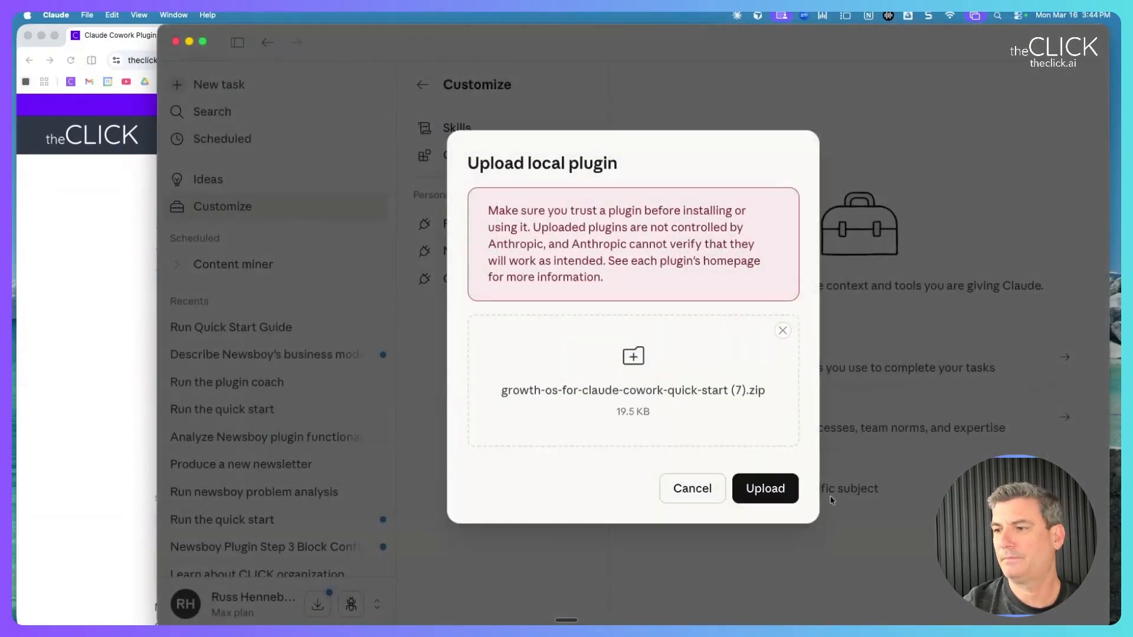
{"action": "left_click", "coordinate": [773, 488]}
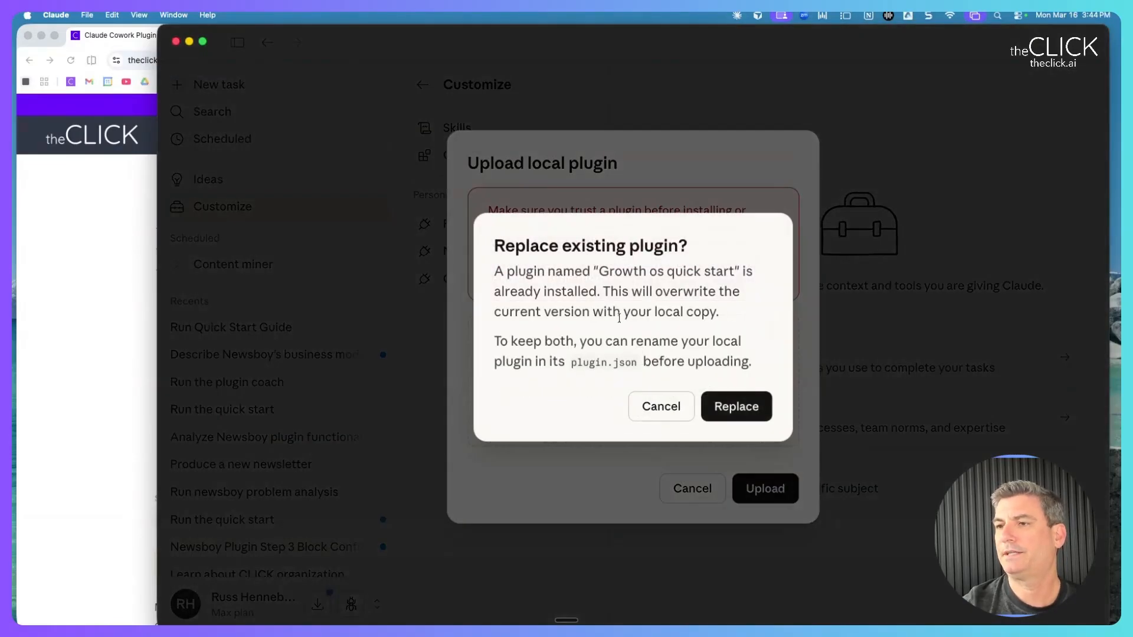
{"action": "left_click_drag", "start_coordinate": [516, 246], "coordinate": [582, 311]}
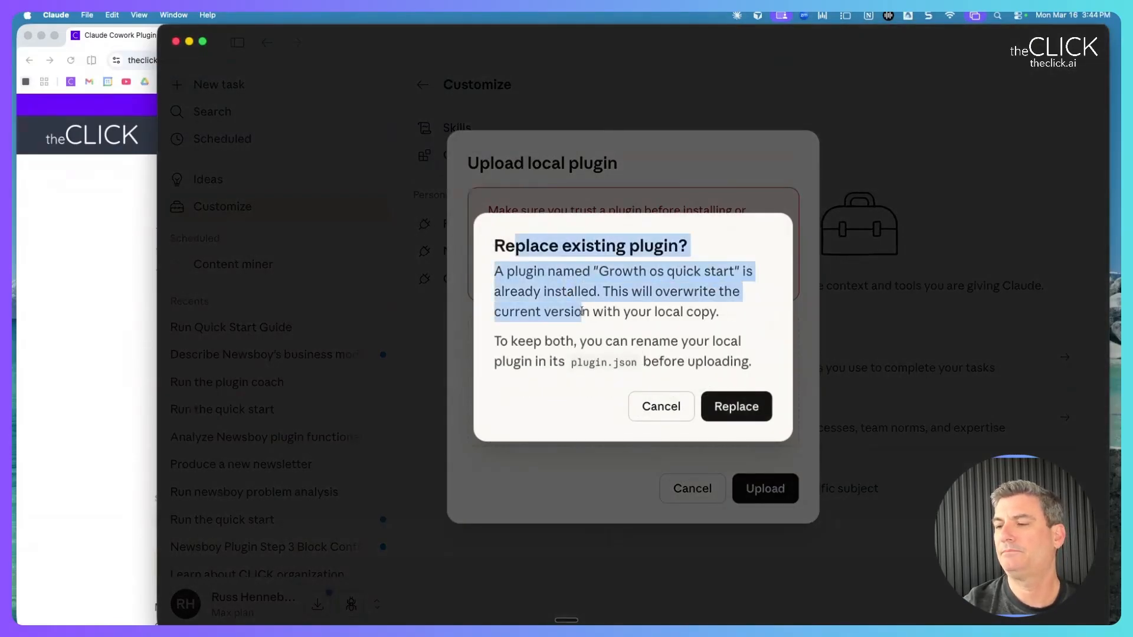
{"action": "left_click", "coordinate": [732, 407]}
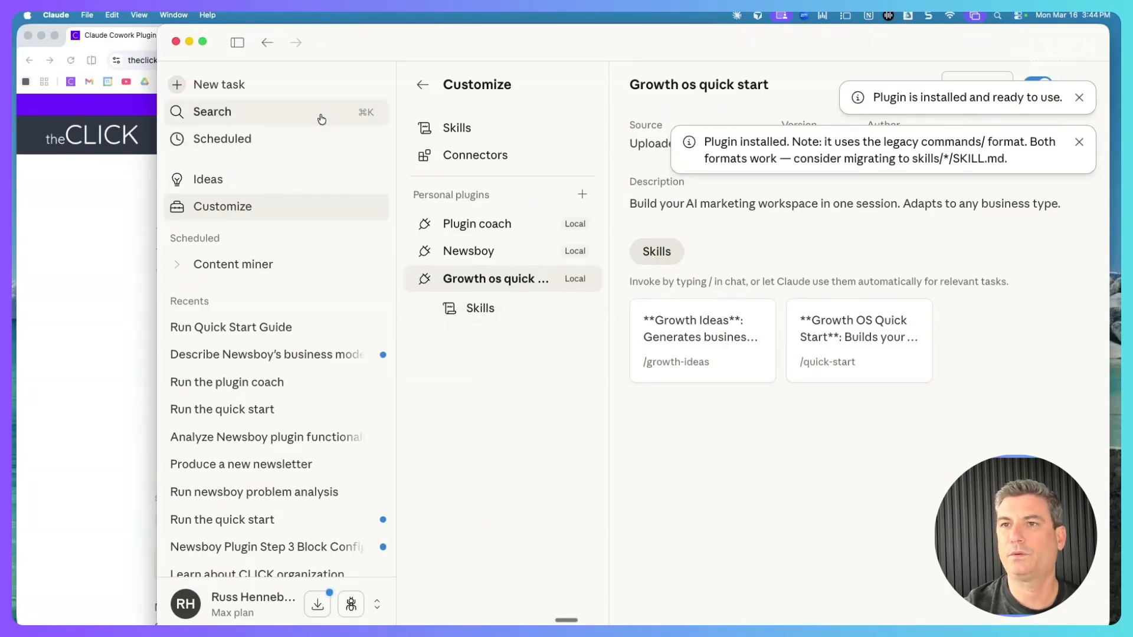
Start a new Cowork task and create an untitled folder on the desktop.
{"action": "left_click", "coordinate": [280, 94]}
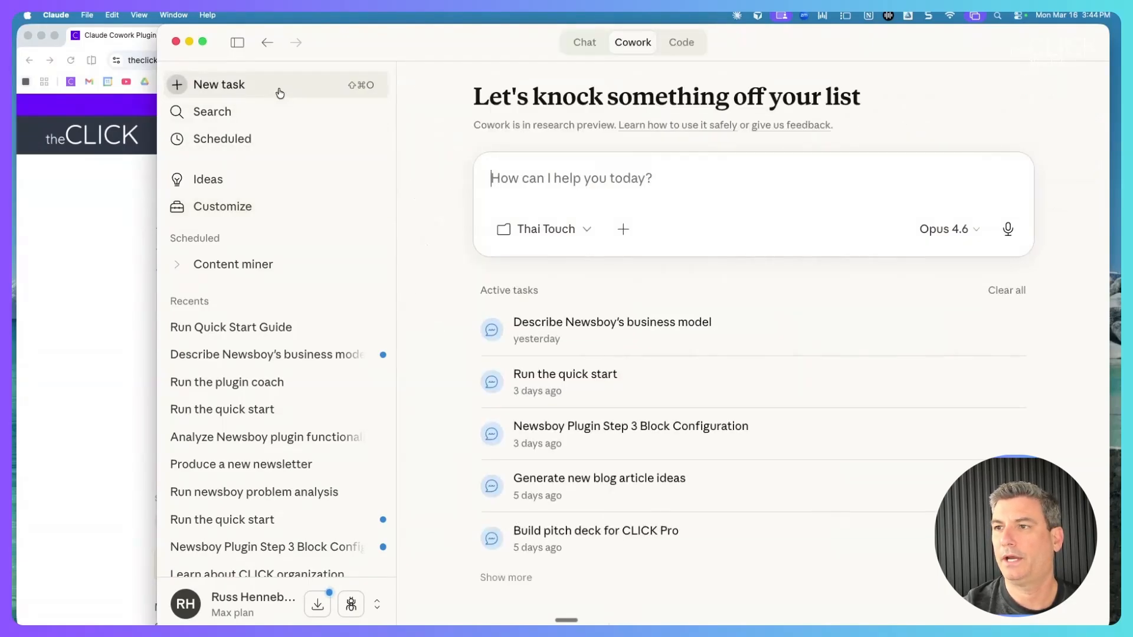
{"action": "left_click_drag", "start_coordinate": [441, 57], "coordinate": [299, 58]}
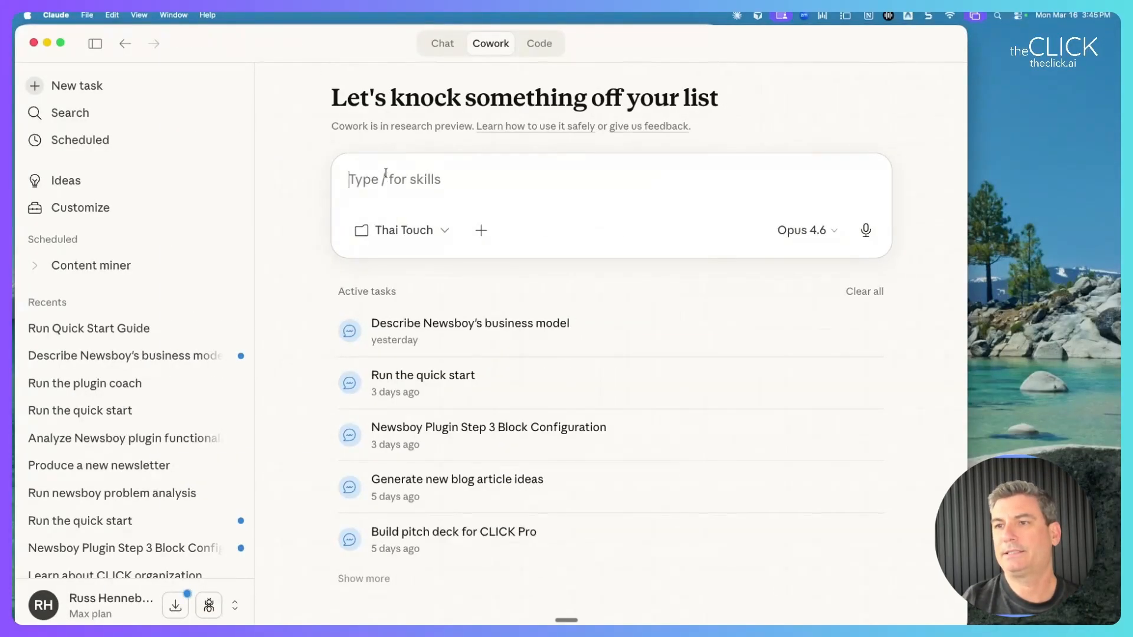
{"action": "right_click", "coordinate": [1032, 155]}
{"action": "left_click", "coordinate": [1015, 168]}
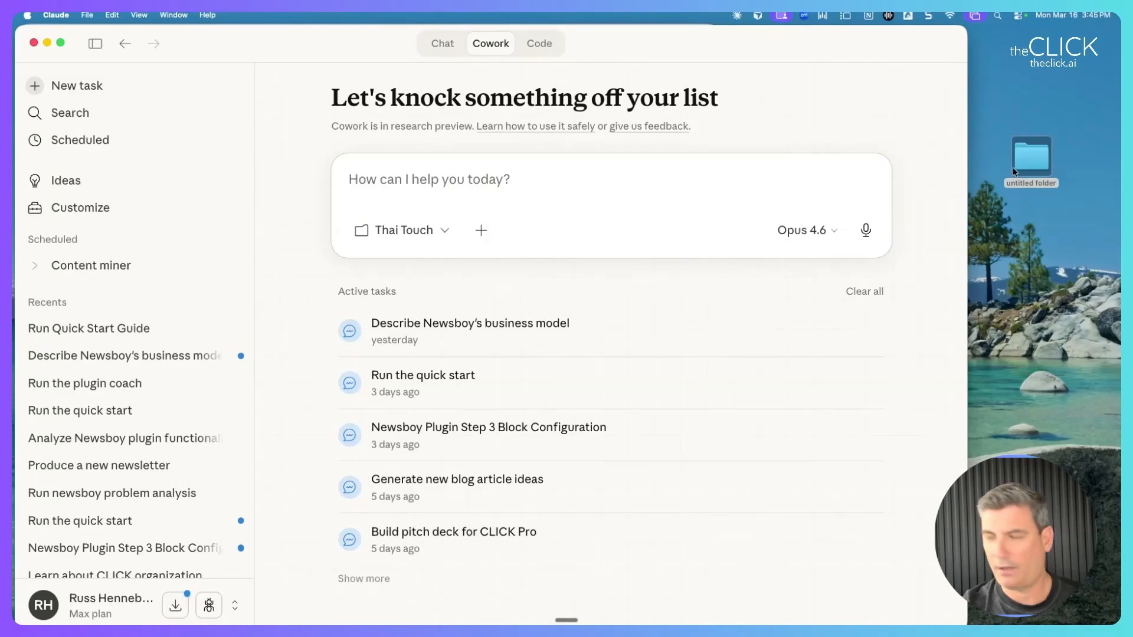
Rename the untitled desktop folder to Zipify.
{"action": "right_click", "coordinate": [1023, 189]}
{"action": "left_click", "coordinate": [965, 233]}
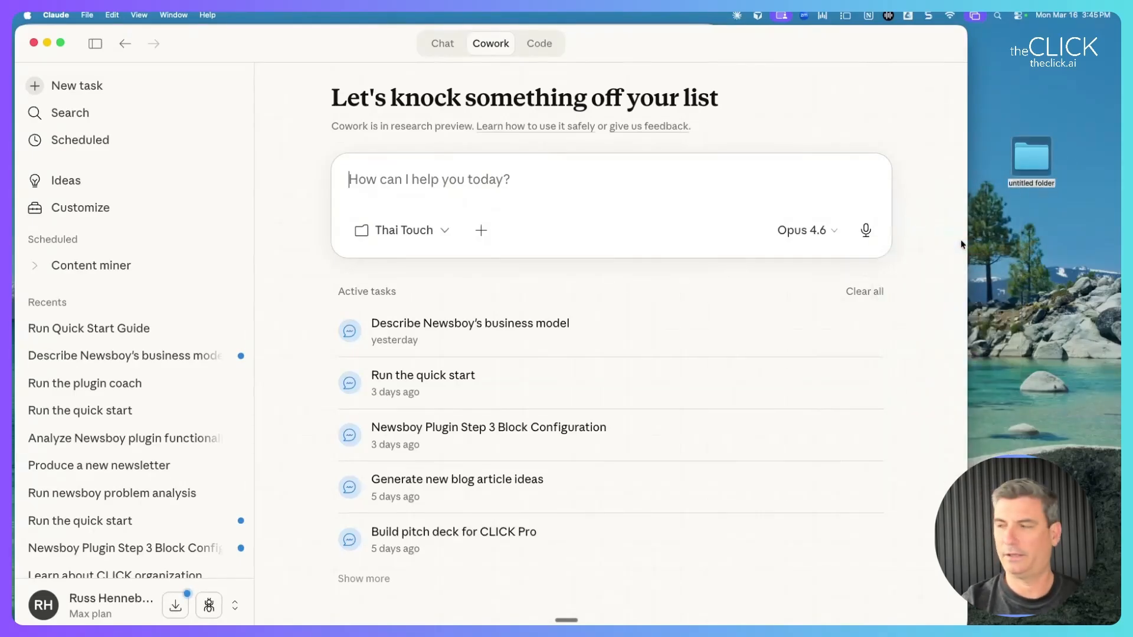
{"action": "left_click", "coordinate": [1019, 183]}
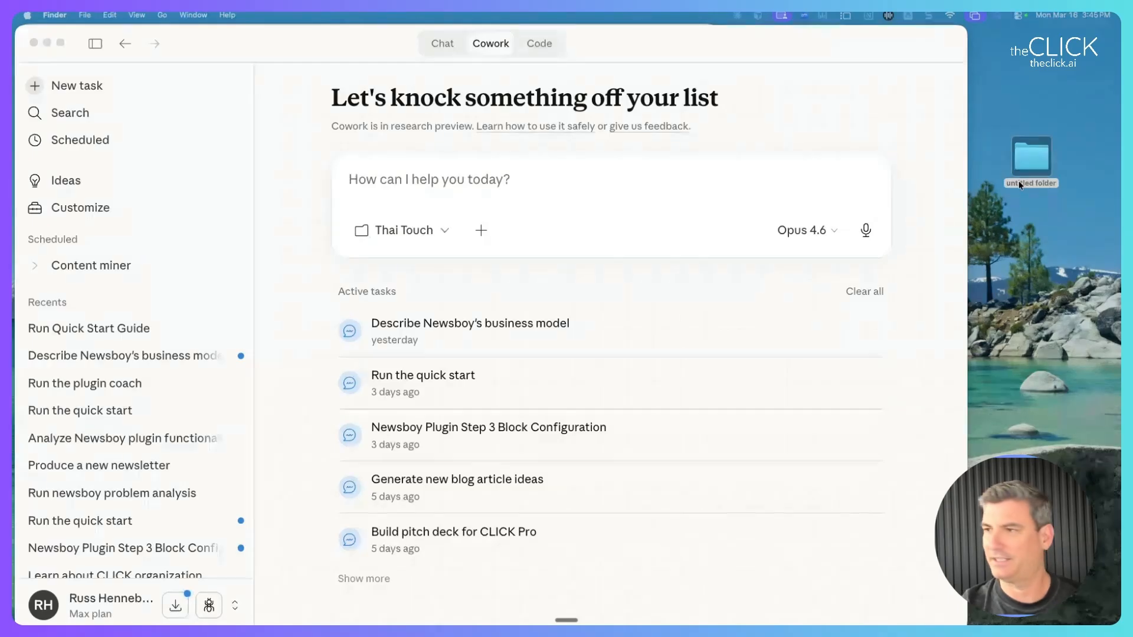
{"action": "right_click", "coordinate": [1019, 184]}
{"action": "left_click", "coordinate": [951, 241]}
{"action": "type", "text": "Zipify"}
{"action": "key", "text": "Return"}
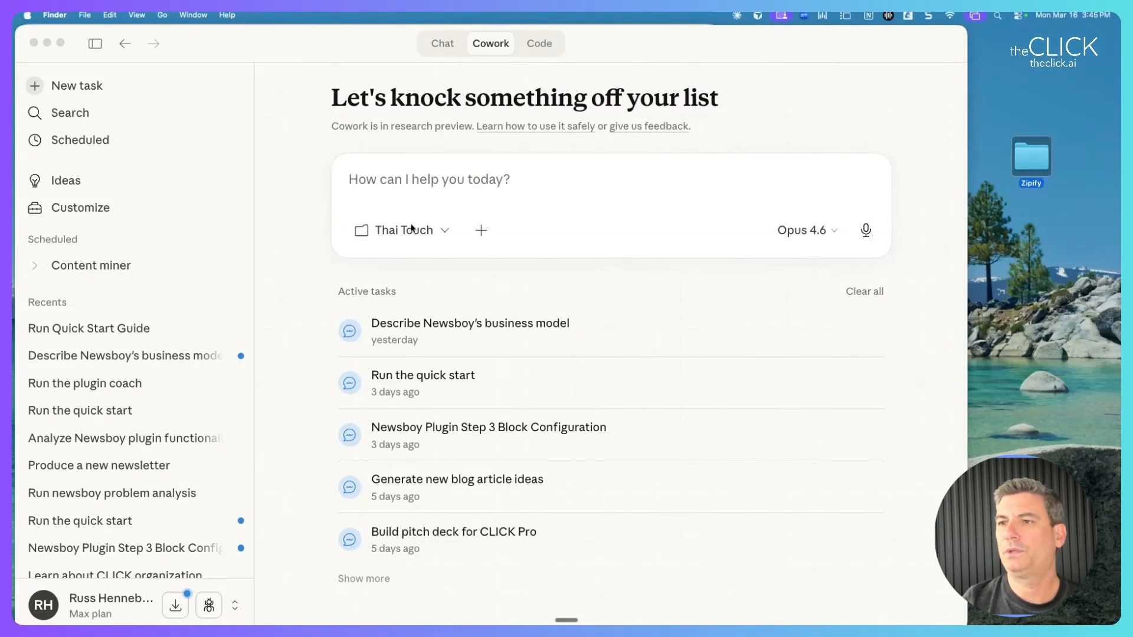
Attach the Desktop's Zipify folder to the task and allow Claude to change its files.
{"action": "left_click", "coordinate": [447, 230]}
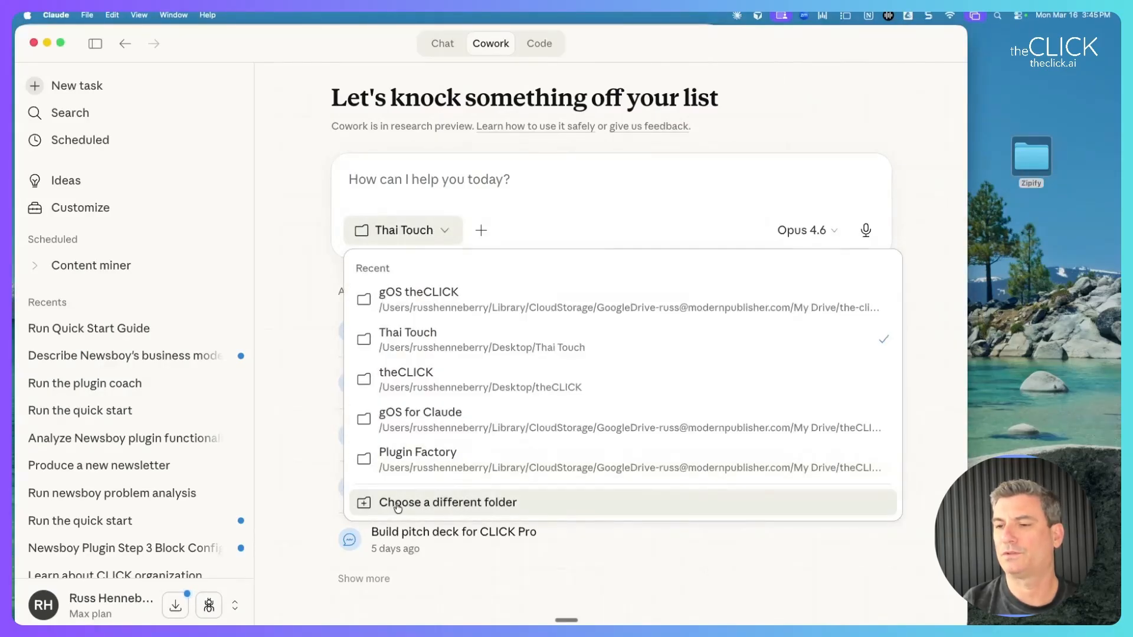
{"action": "left_click", "coordinate": [440, 502]}
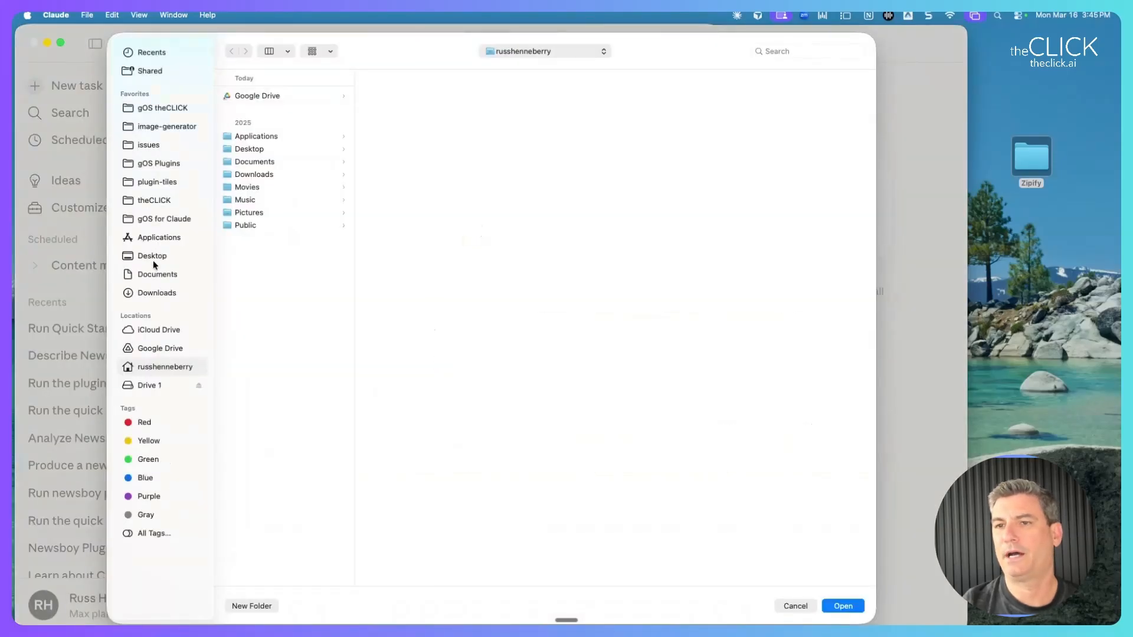
{"action": "left_click", "coordinate": [152, 261]}
{"action": "left_click", "coordinate": [239, 108]}
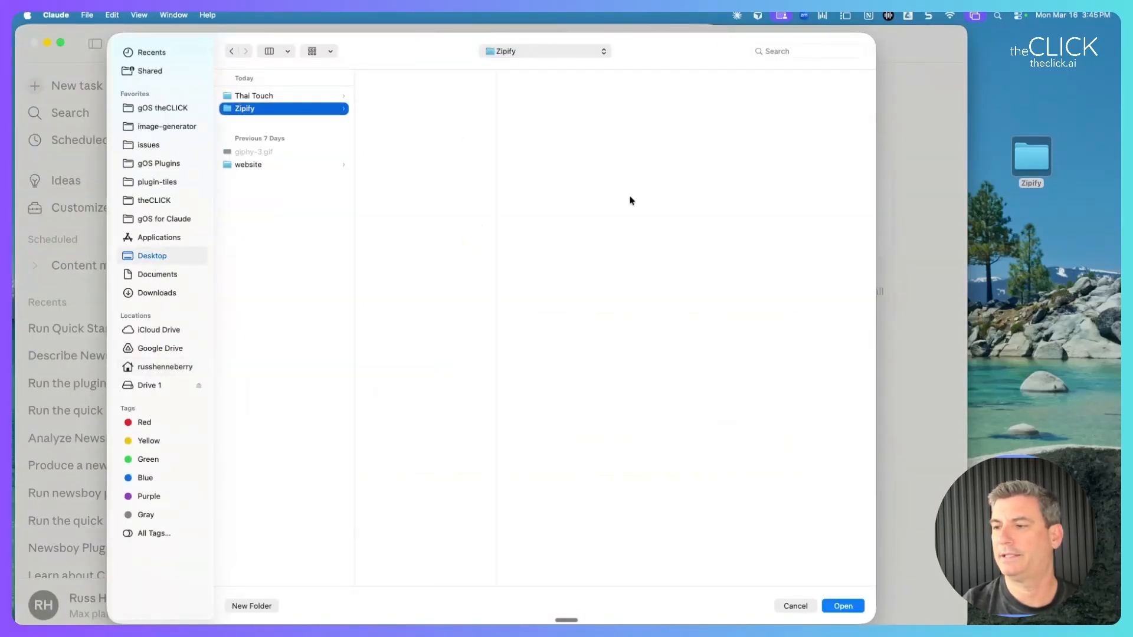
{"action": "left_click", "coordinate": [842, 605]}
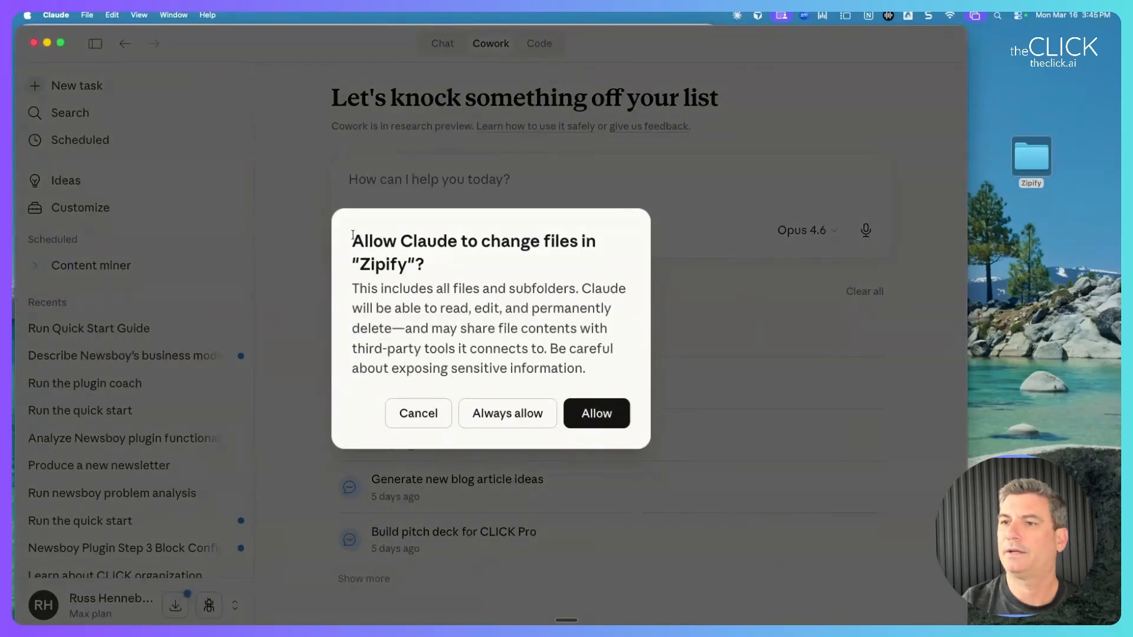
{"action": "left_click_drag", "start_coordinate": [355, 239], "coordinate": [614, 369]}
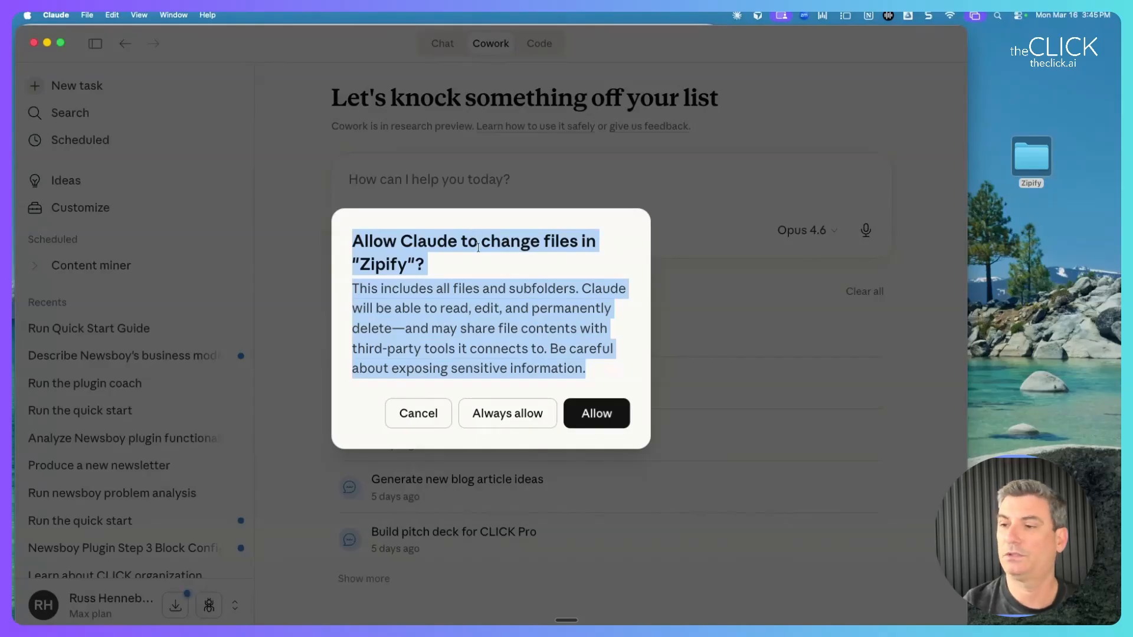
{"action": "left_click", "coordinate": [599, 420]}
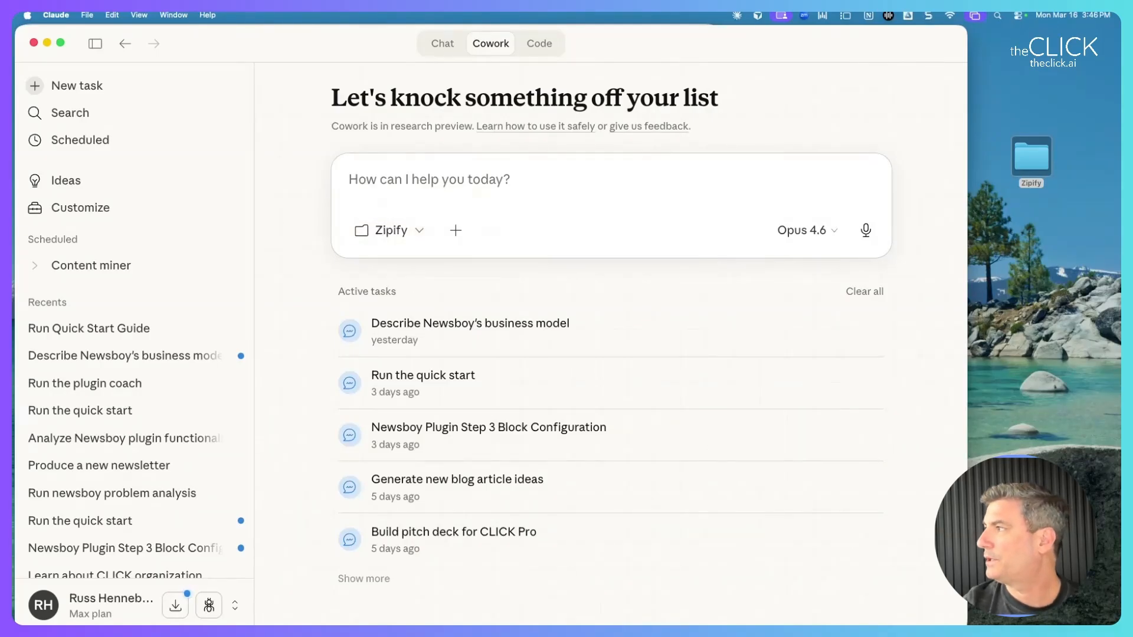
{"action": "key", "text": "super+Tab"}
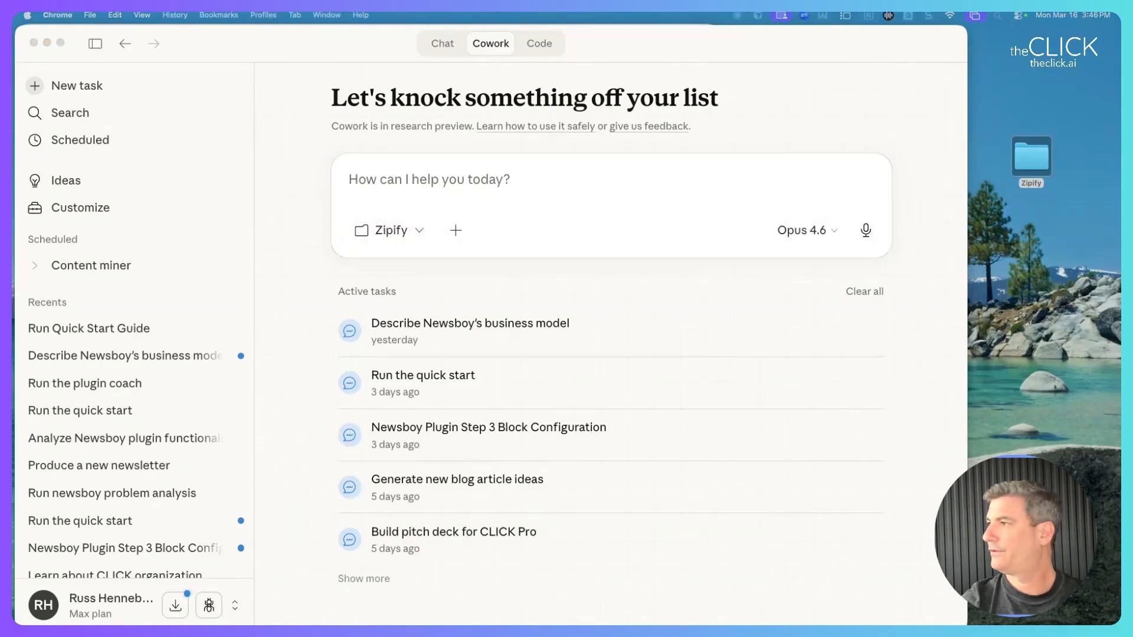
{"action": "left_click_drag", "start_coordinate": [810, 14], "coordinate": [885, 28]}
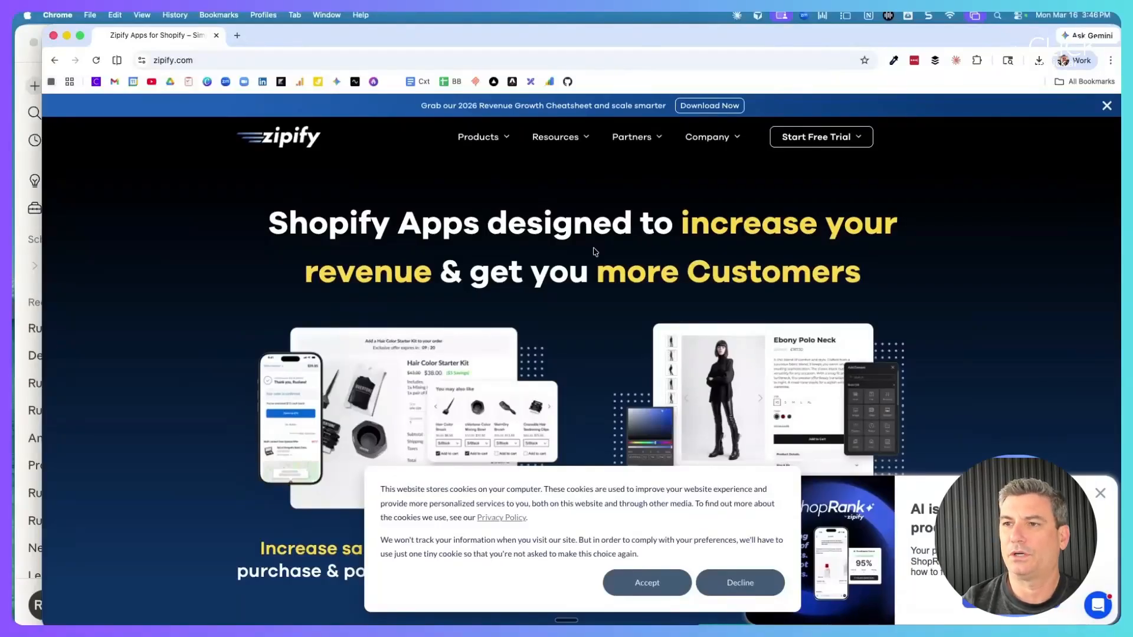
{"action": "left_click_drag", "start_coordinate": [408, 45], "coordinate": [1120, 133]}
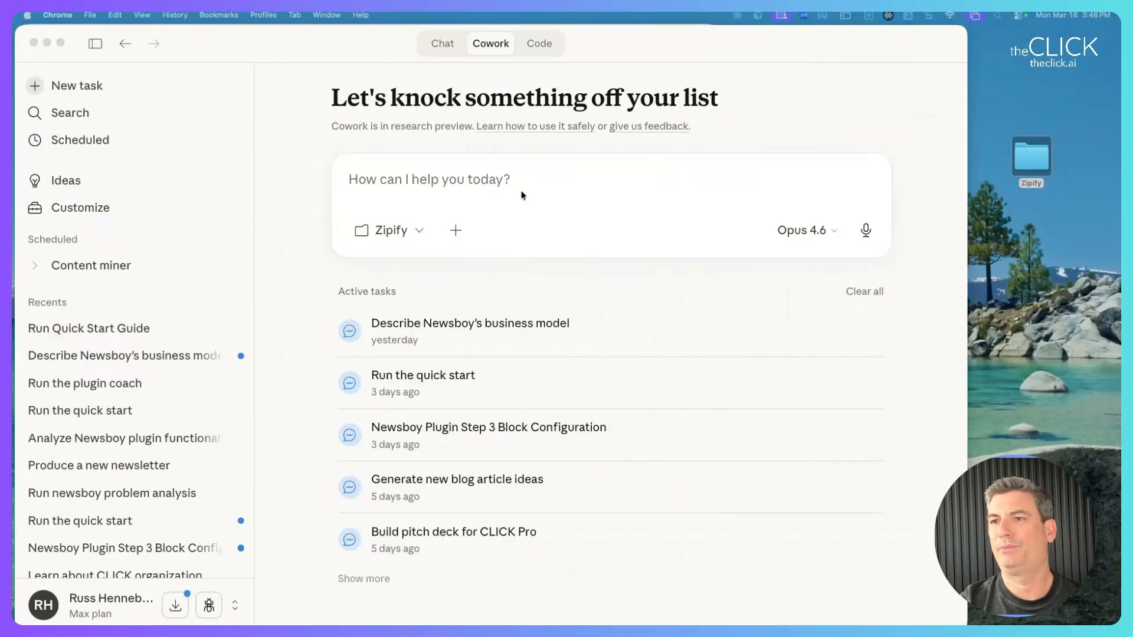
{"action": "left_click", "coordinate": [409, 180]}
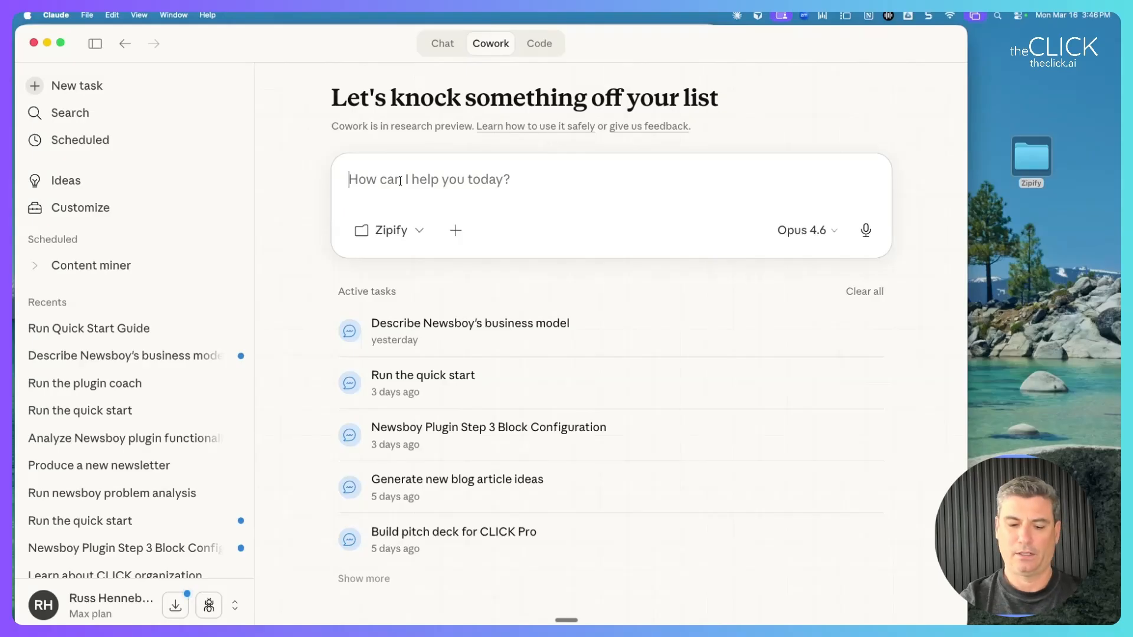
Send 'Run the quick start', then reopen that conversation from Recents.
{"action": "type", "text": "Run the quic"}
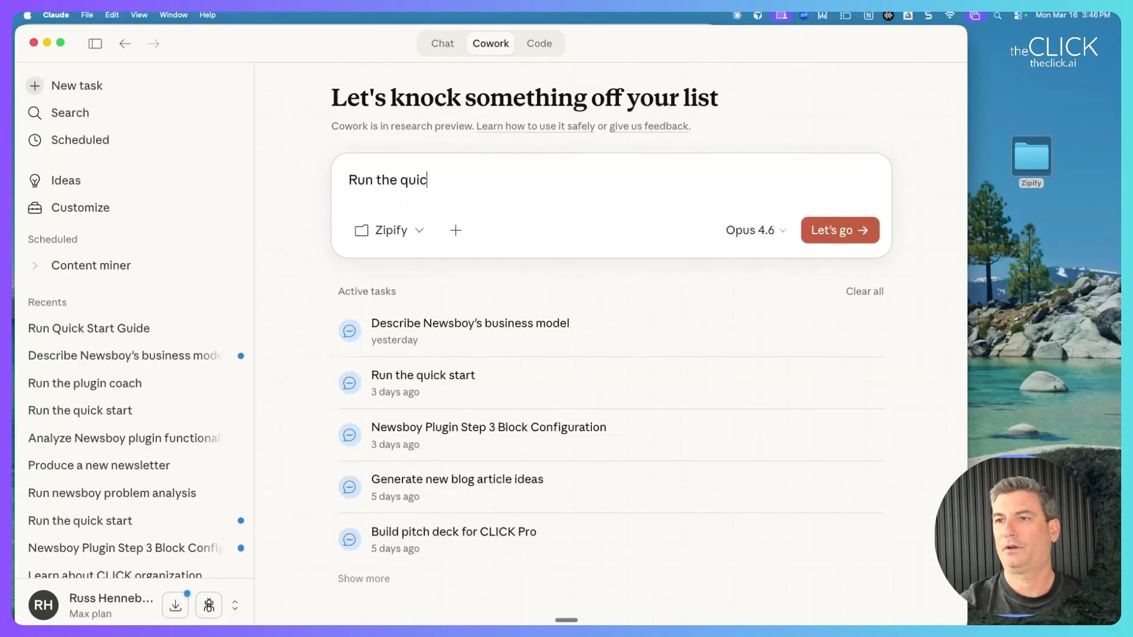
{"action": "type", "text": "k start"}
{"action": "key", "text": "Return"}
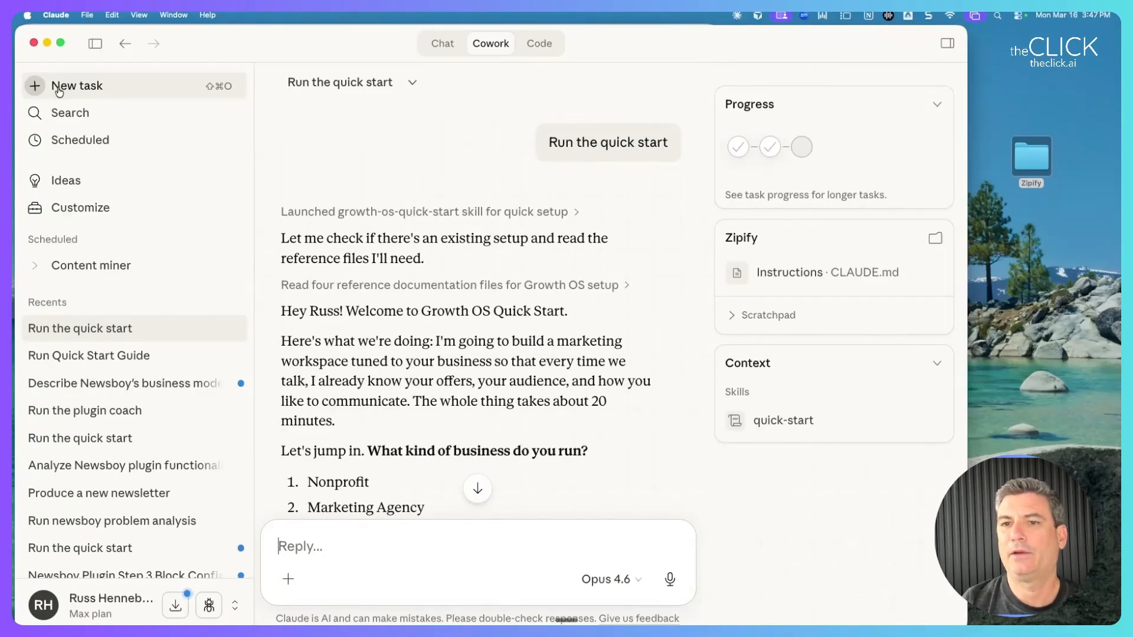
{"action": "left_click", "coordinate": [59, 89]}
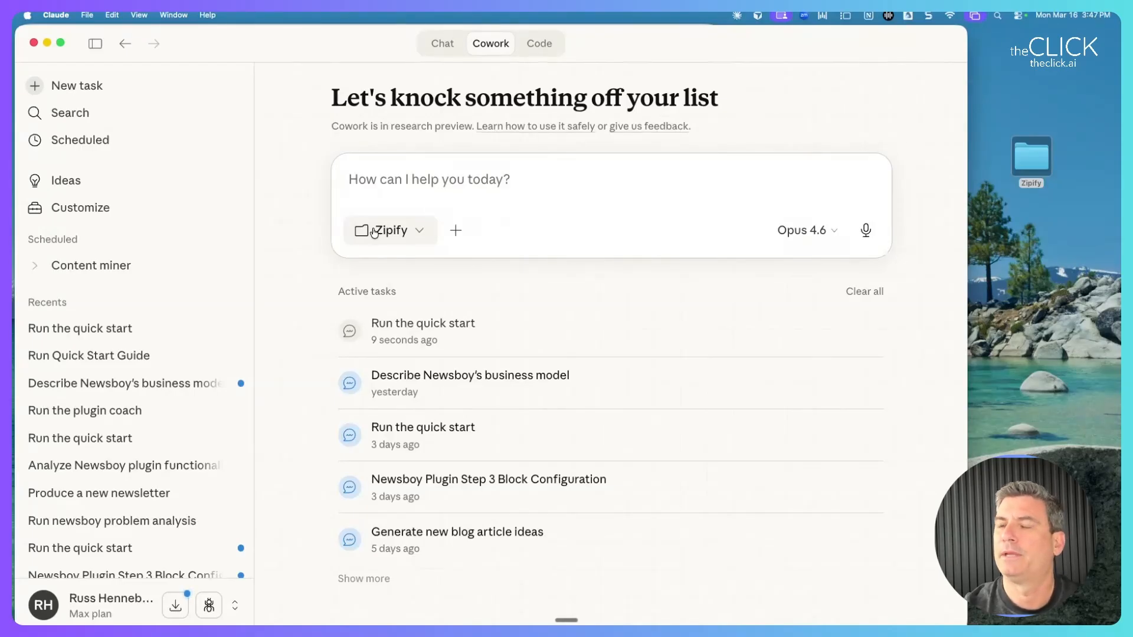
{"action": "left_click", "coordinate": [77, 331]}
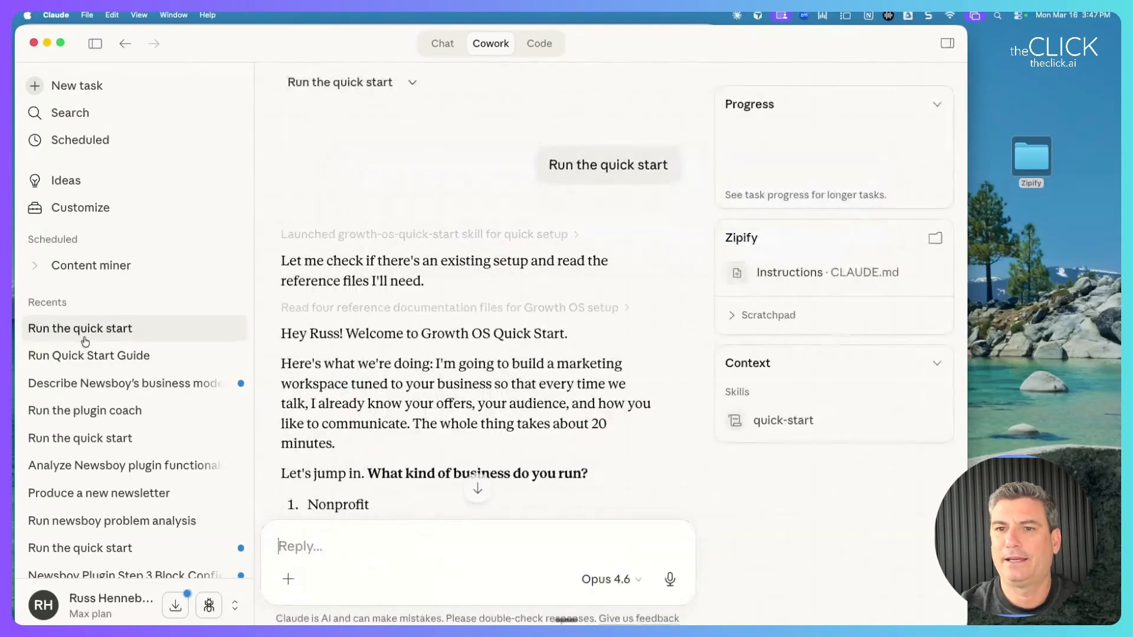
Answer the business-type question with 'SaaS / Software' copied from Claude's list.
{"action": "scroll", "coordinate": [359, 247], "scroll_direction": "down", "scroll_amount": 3}
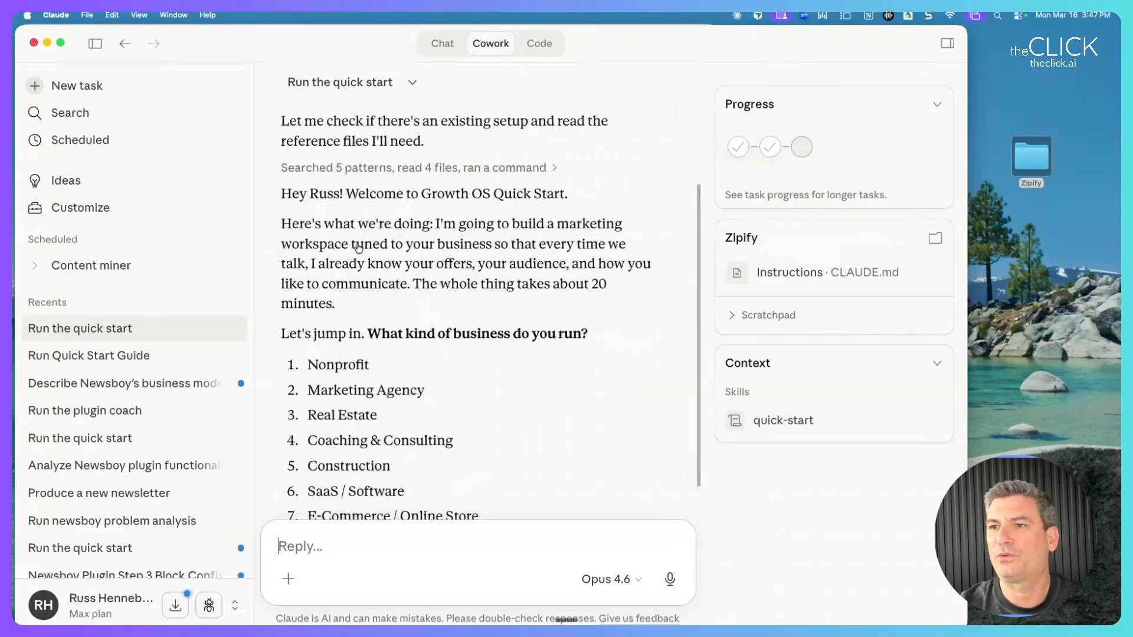
{"action": "scroll", "coordinate": [357, 236], "scroll_direction": "up", "scroll_amount": 1}
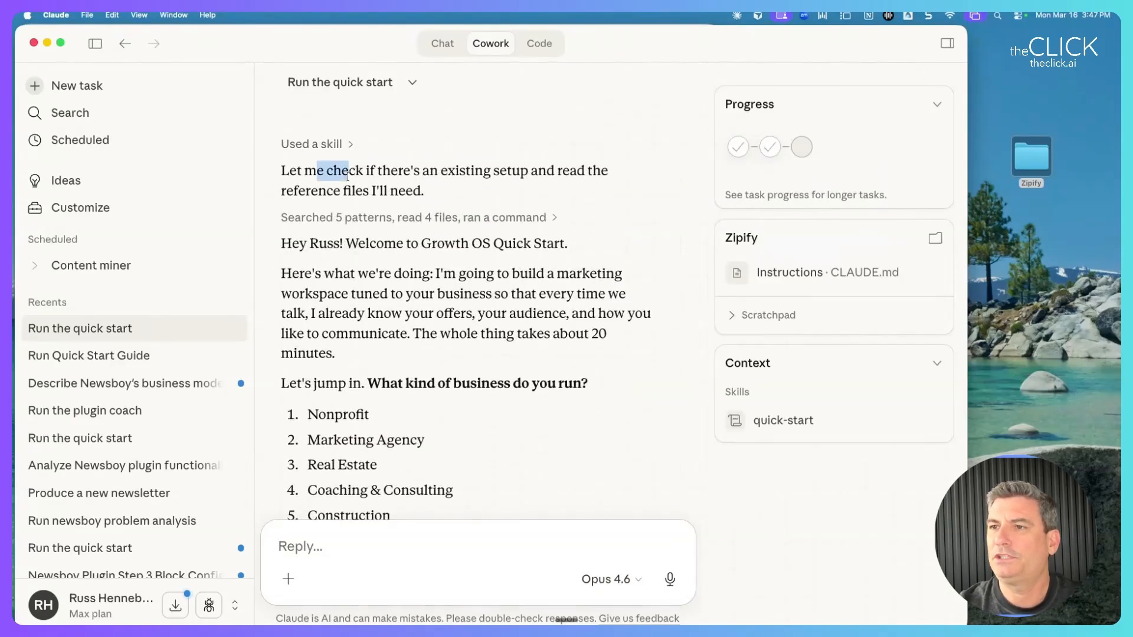
{"action": "left_click_drag", "start_coordinate": [316, 173], "coordinate": [477, 204]}
{"action": "scroll", "coordinate": [432, 221], "scroll_direction": "down", "scroll_amount": 3}
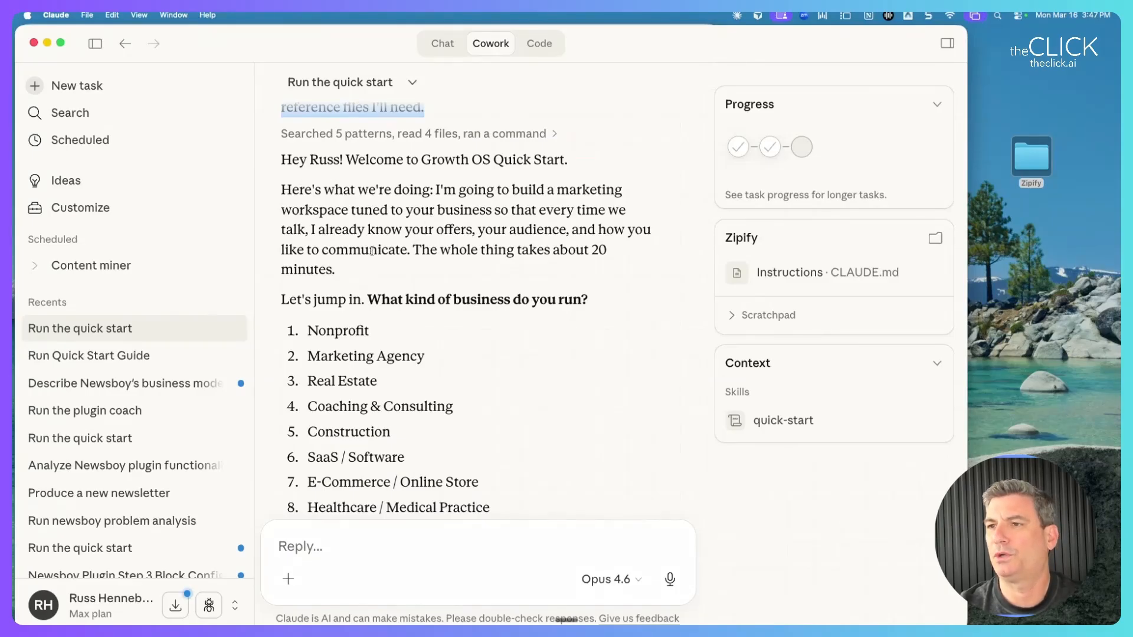
{"action": "scroll", "coordinate": [372, 251], "scroll_direction": "down", "scroll_amount": 2}
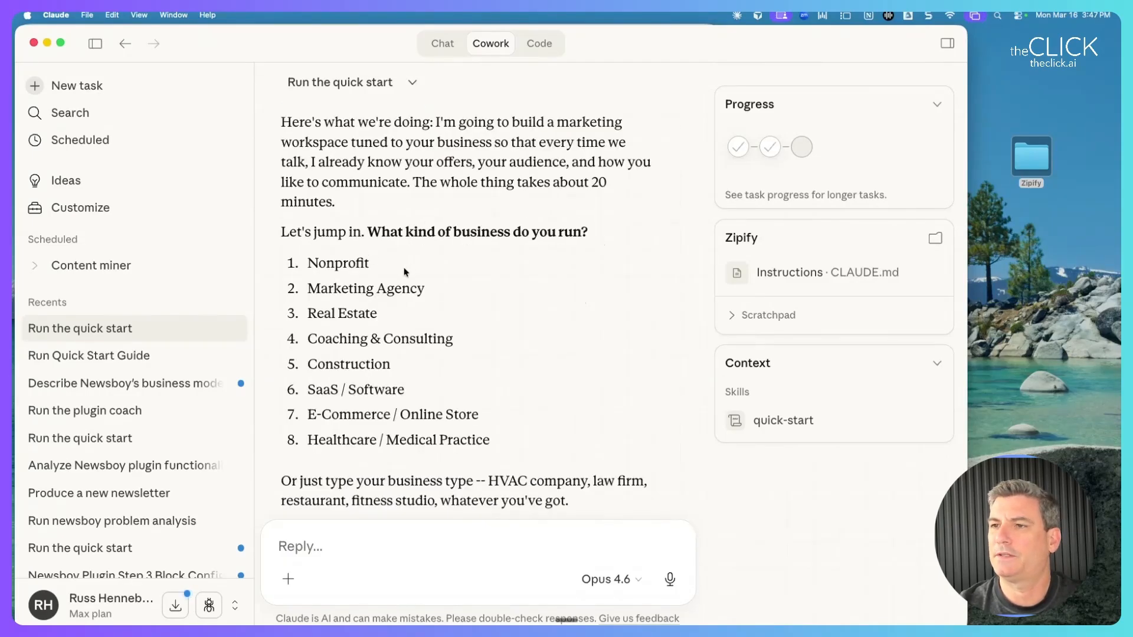
{"action": "scroll", "coordinate": [392, 307], "scroll_direction": "down", "scroll_amount": 1}
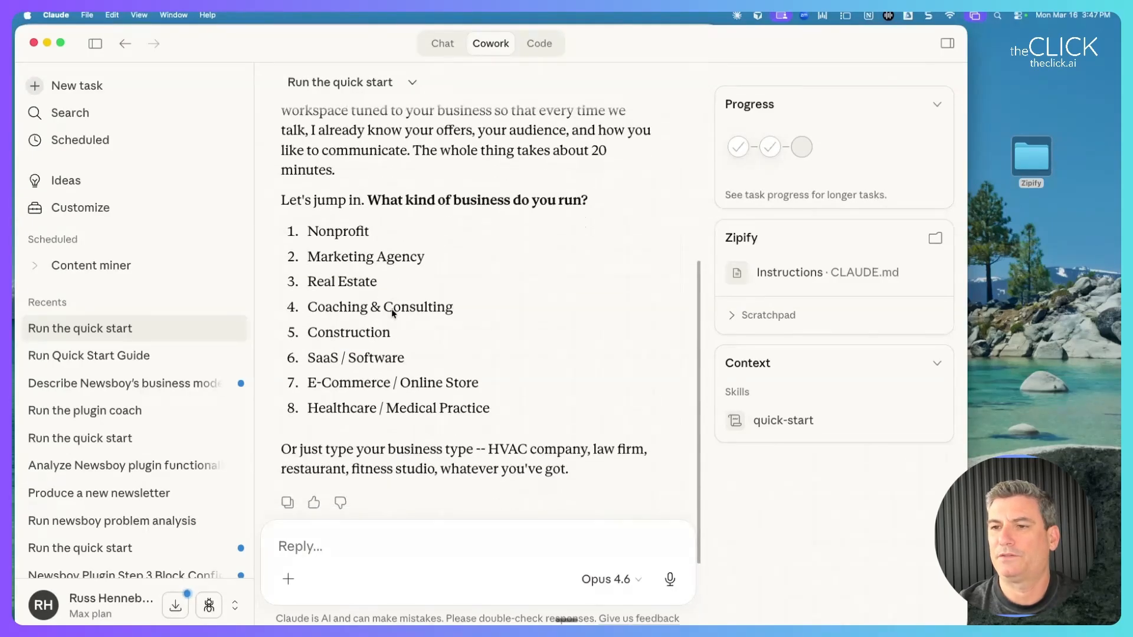
{"action": "left_click_drag", "start_coordinate": [308, 361], "coordinate": [423, 368]}
{"action": "key", "text": "super+c"}
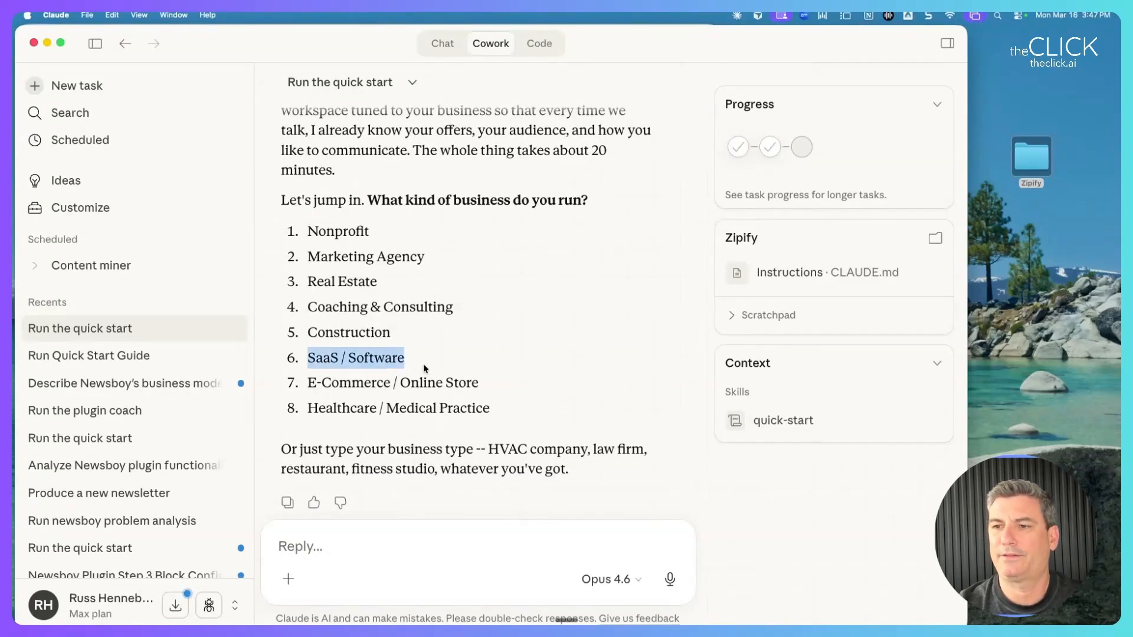
{"action": "left_click", "coordinate": [338, 563]}
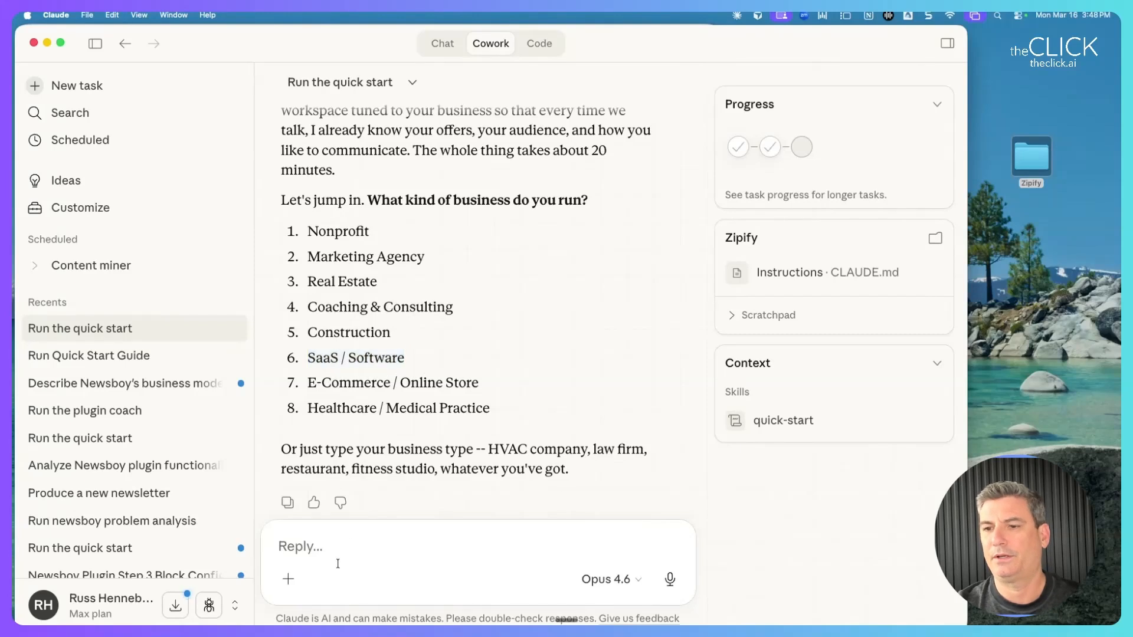
{"action": "key", "text": "super+v"}
{"action": "key", "text": "Return"}
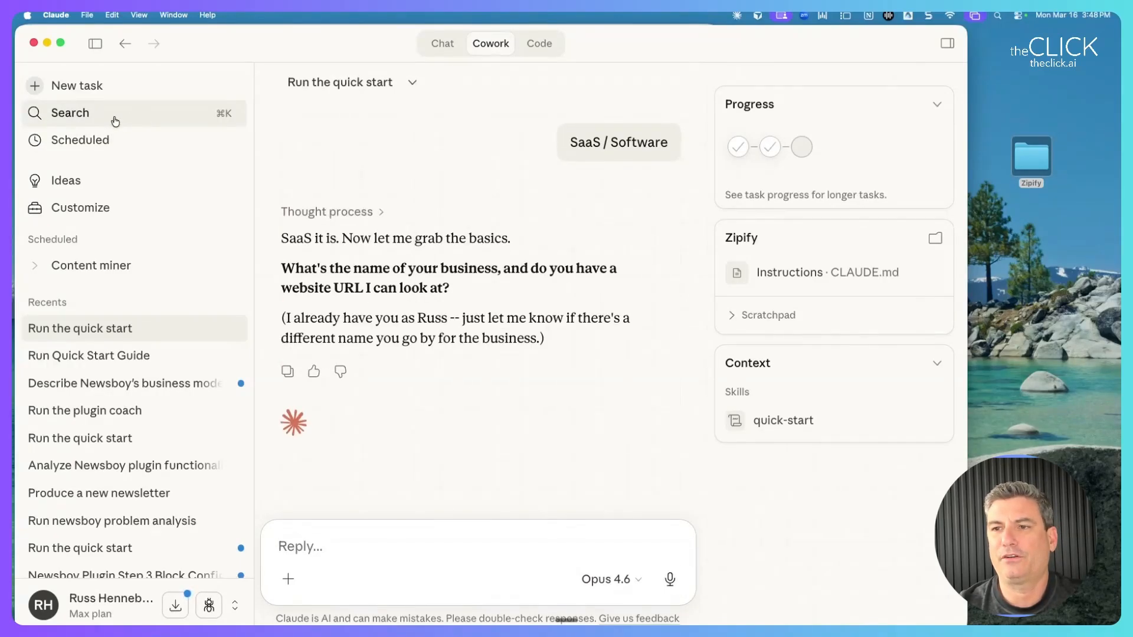
{"action": "left_click_drag", "start_coordinate": [289, 238], "coordinate": [512, 246]}
{"action": "left_click_drag", "start_coordinate": [353, 269], "coordinate": [496, 292]}
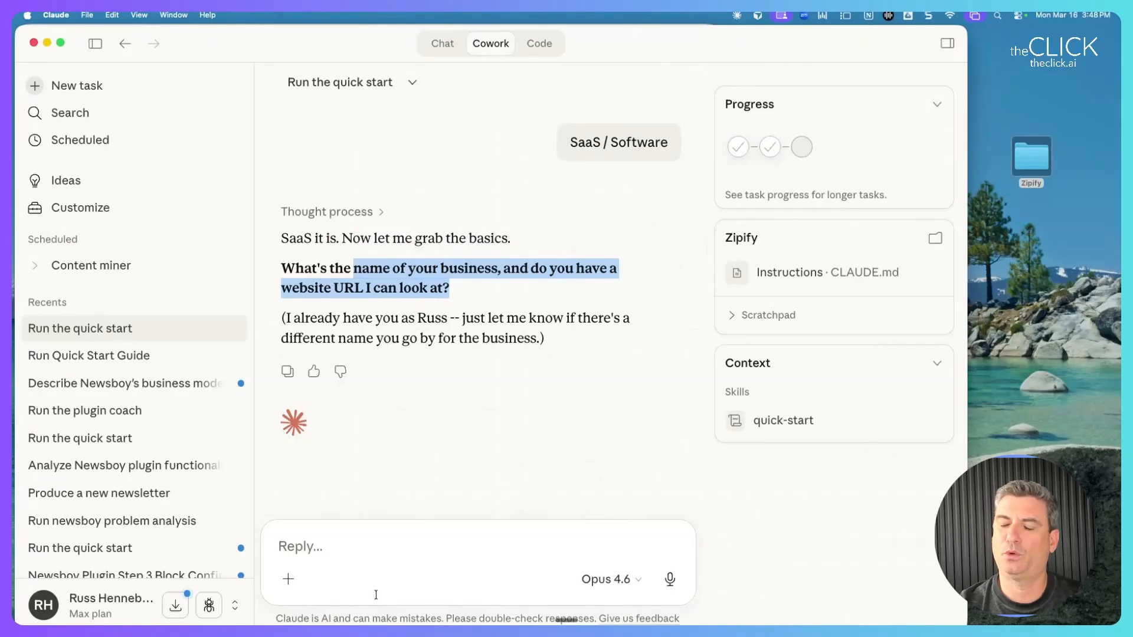
{"action": "left_click", "coordinate": [364, 558]}
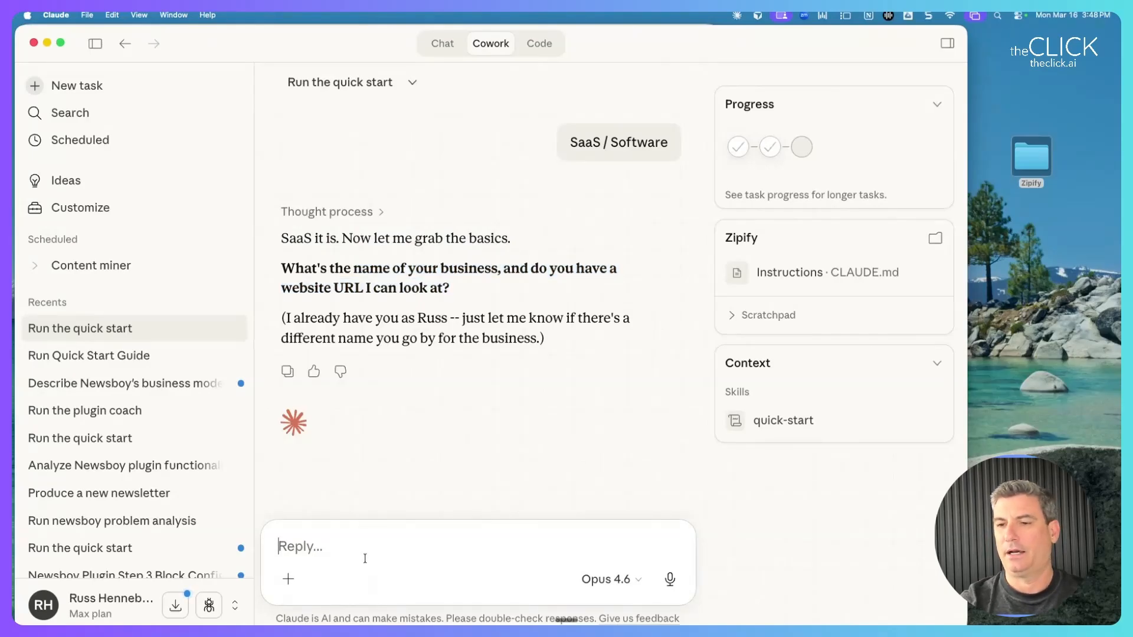
{"action": "type", "text": "Zipify"}
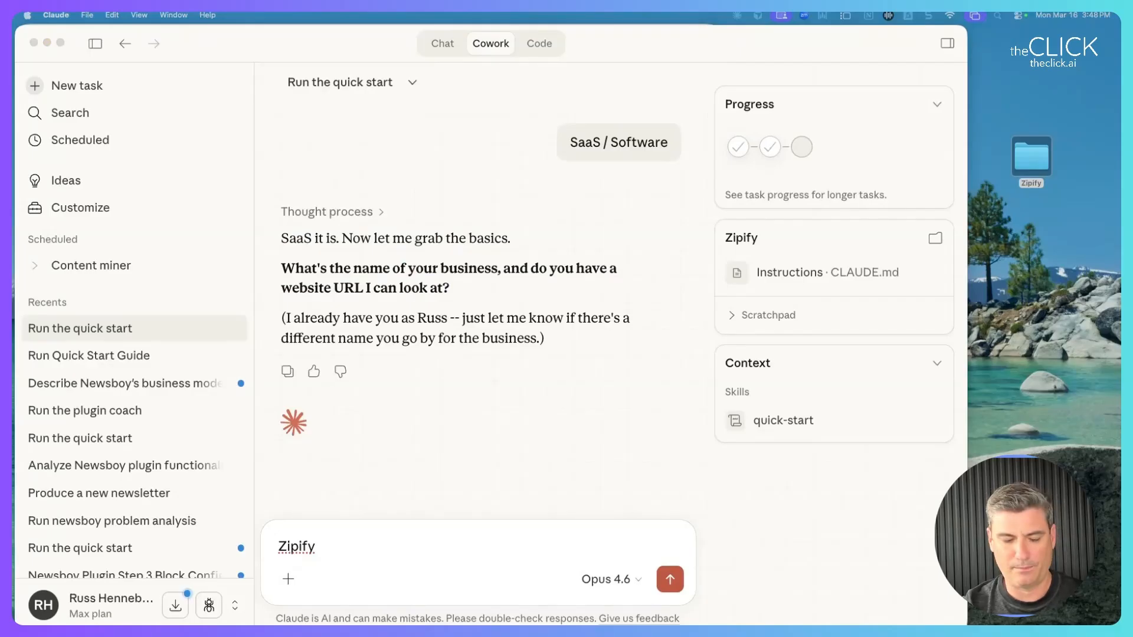
{"action": "left_click", "coordinate": [412, 556]}
{"action": "type", "text": "-"}
{"action": "type", "text": "https://zipify.com/"}
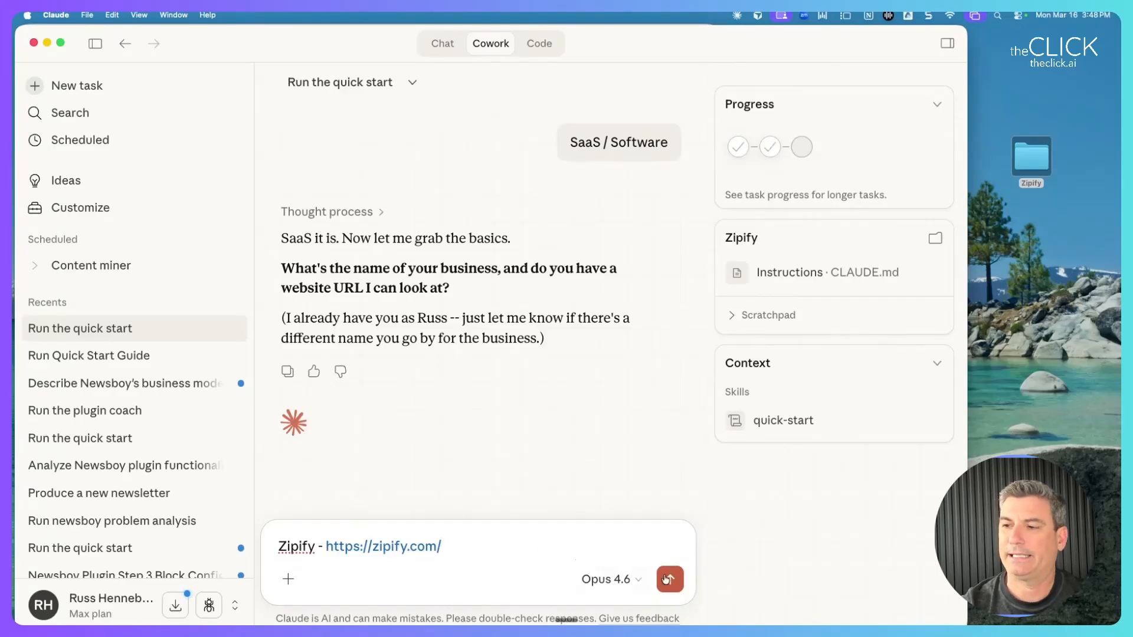
{"action": "left_click", "coordinate": [664, 582]}
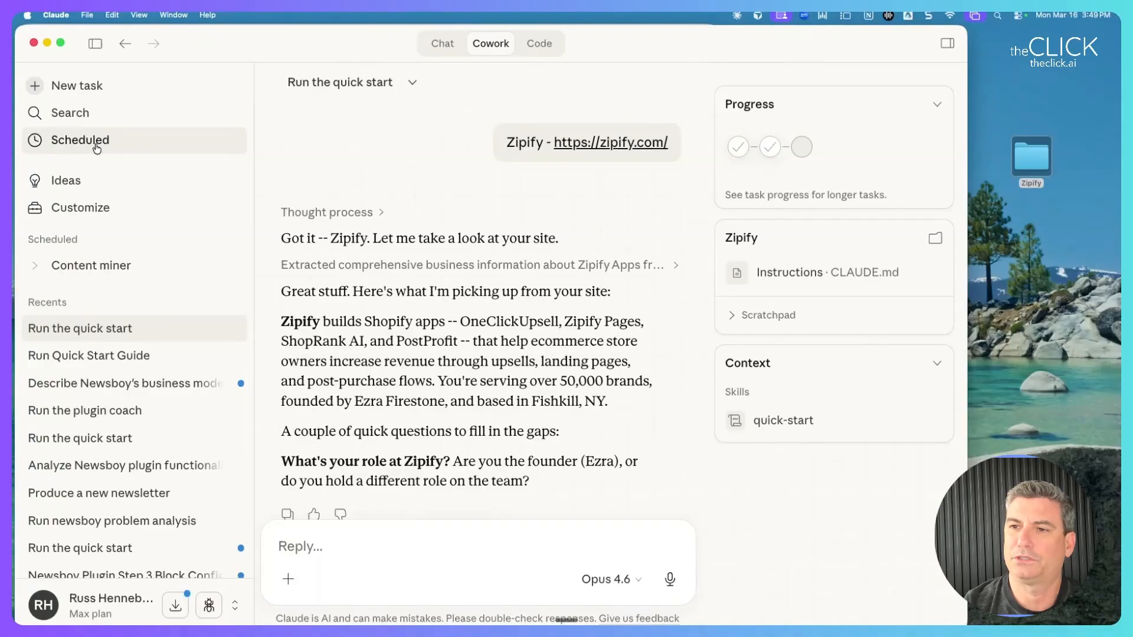
Read Claude's summary of Zipify's apps (ShopRank AI, PostProfit), founder, brand count and location.
{"action": "left_click_drag", "start_coordinate": [363, 292], "coordinate": [555, 298]}
{"action": "left_click_drag", "start_coordinate": [347, 198], "coordinate": [413, 216]}
{"action": "left_click_drag", "start_coordinate": [460, 201], "coordinate": [586, 199]}
{"action": "left_click_drag", "start_coordinate": [282, 217], "coordinate": [441, 218]}
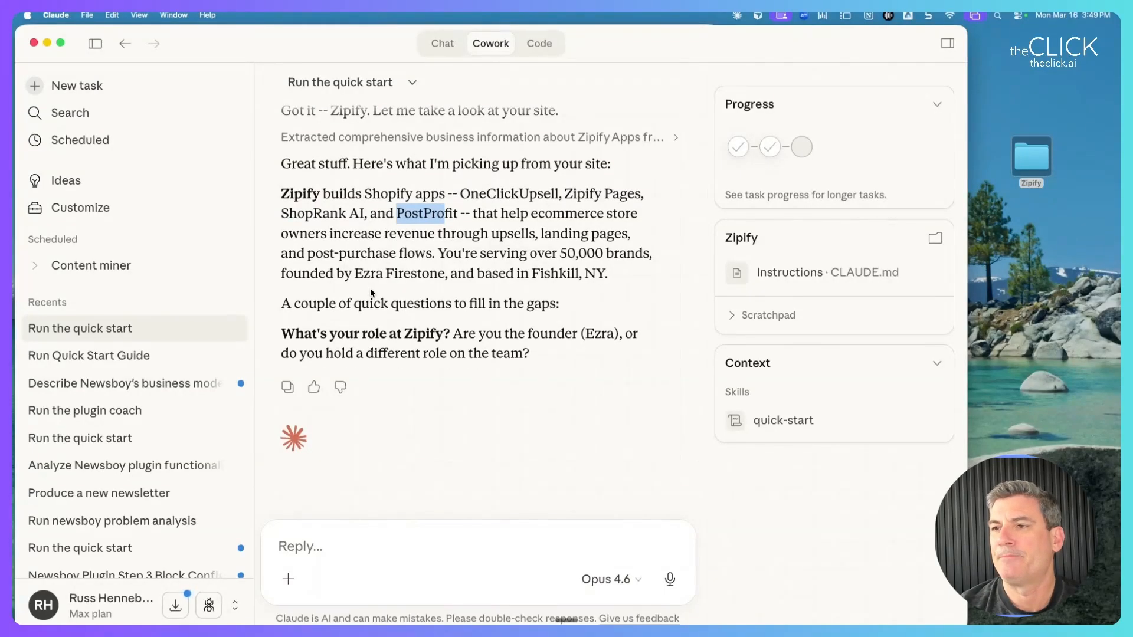
{"action": "left_click_drag", "start_coordinate": [355, 274], "coordinate": [594, 267]}
{"action": "left_click", "coordinate": [477, 283]}
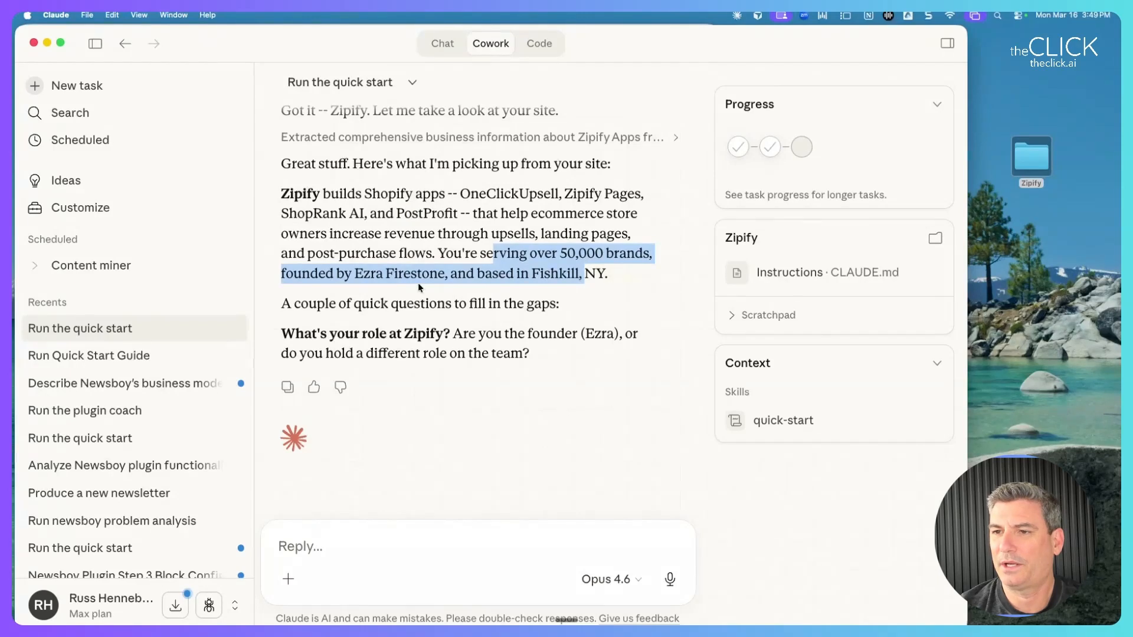
{"action": "left_click", "coordinate": [371, 318]}
{"action": "left_click_drag", "start_coordinate": [330, 334], "coordinate": [625, 373]}
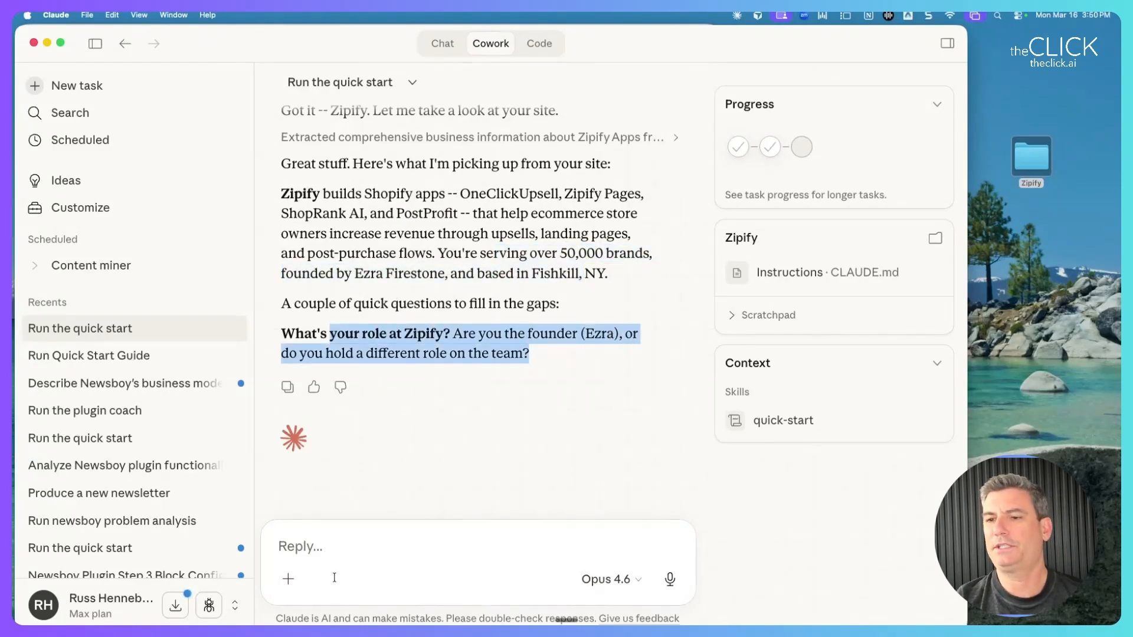
Reply that you're a consultant building this so Zipify can use Claude Cowork to grow.
{"action": "left_click", "coordinate": [335, 553]}
{"action": "type", "text": "I' am a"}
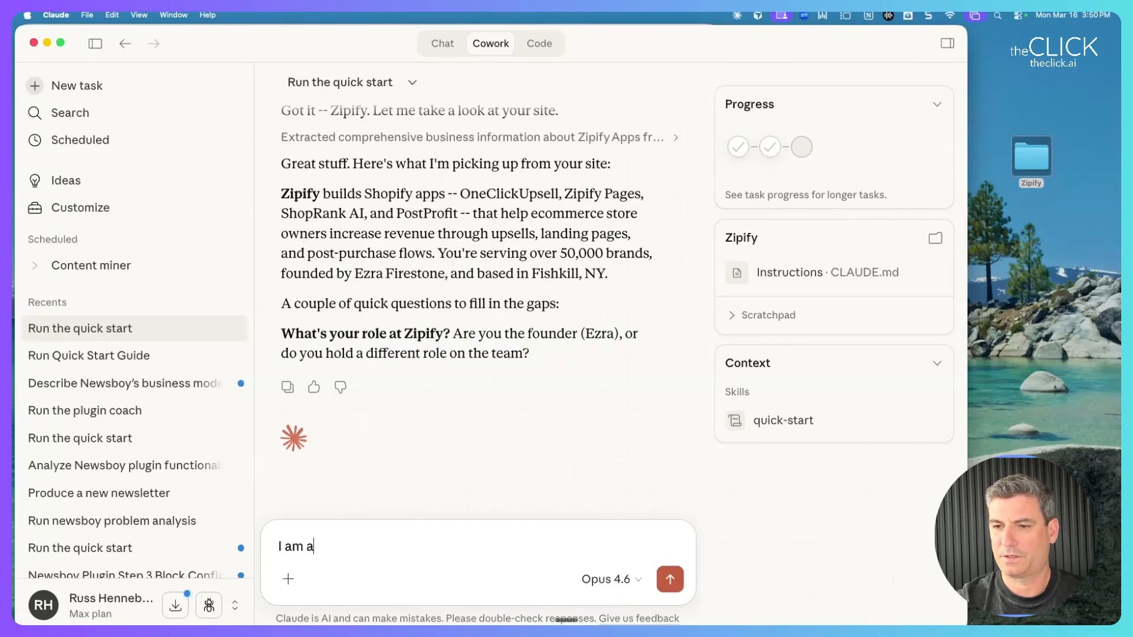
{"action": "type", "text": " consultant but I am building this for them to use "}
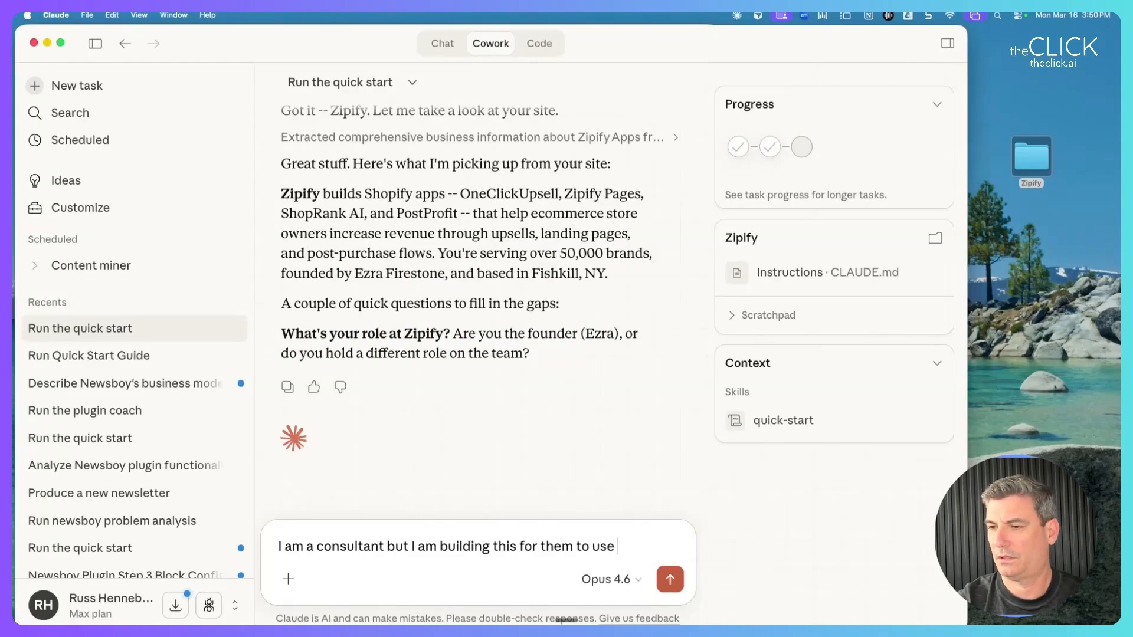
{"action": "type", "text": "Claude Cowork to grow the business."}
{"action": "key", "text": "Return"}
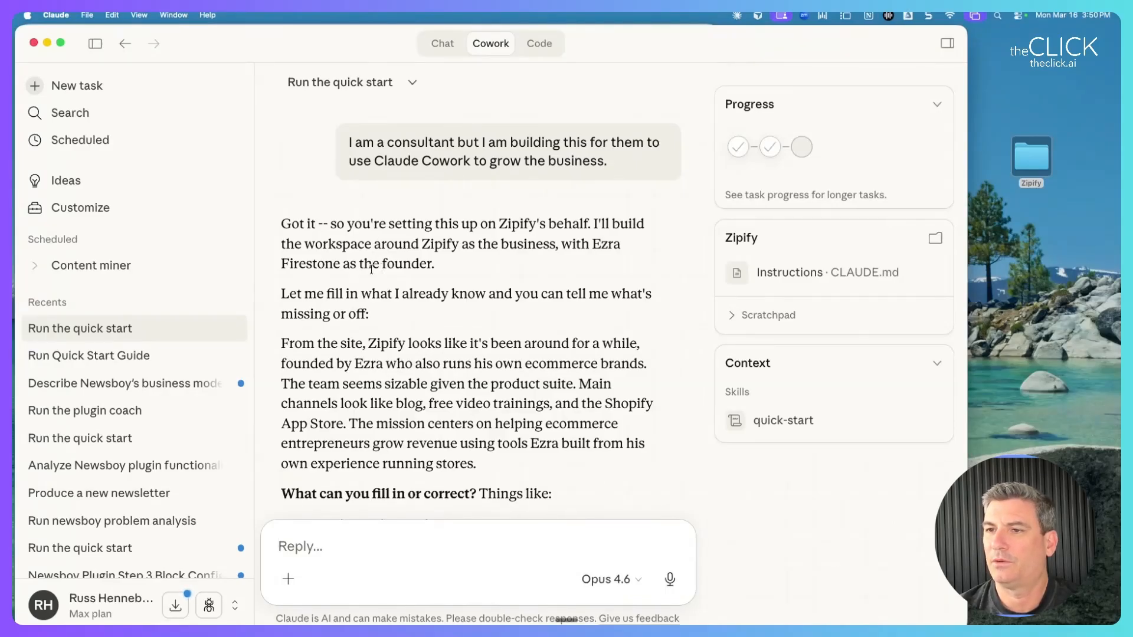
Open the Zipify project folder in Finder and shrink it to the right beside the chat.
{"action": "scroll", "coordinate": [372, 271], "scroll_direction": "down", "scroll_amount": 3}
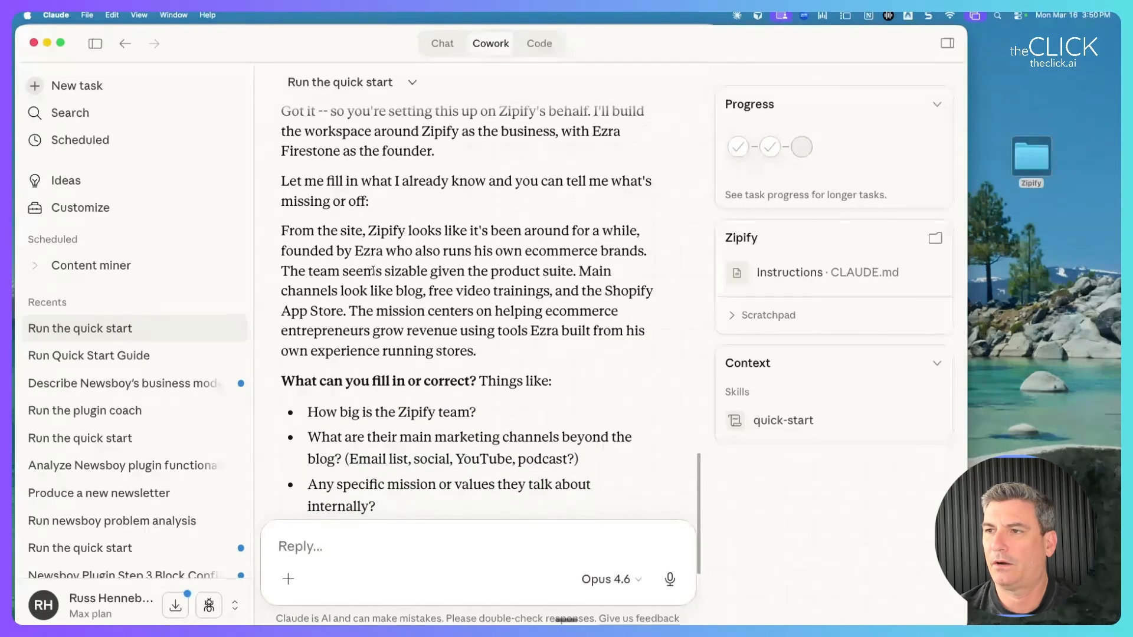
{"action": "scroll", "coordinate": [373, 270], "scroll_direction": "down", "scroll_amount": 2}
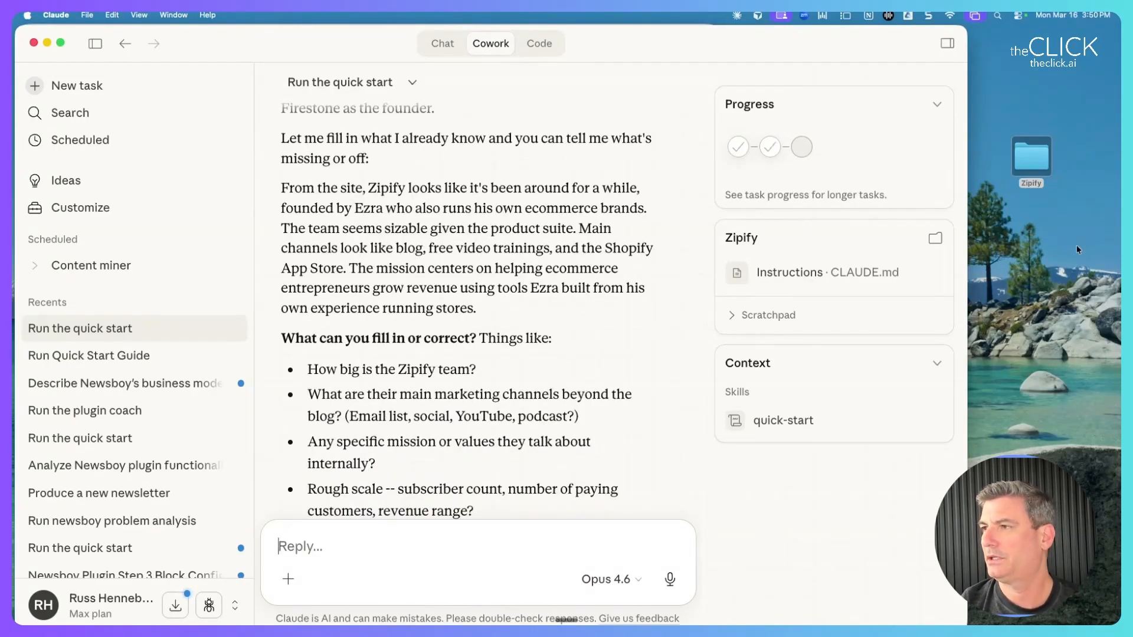
{"action": "double_click", "coordinate": [1036, 165]}
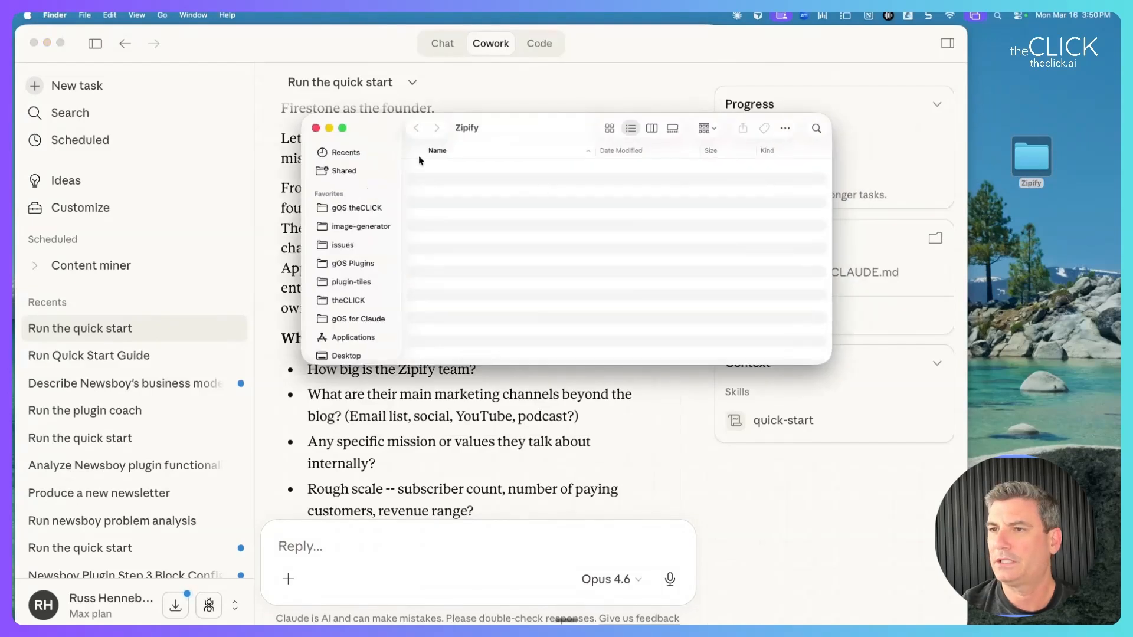
{"action": "left_click_drag", "start_coordinate": [526, 134], "coordinate": [826, 155]}
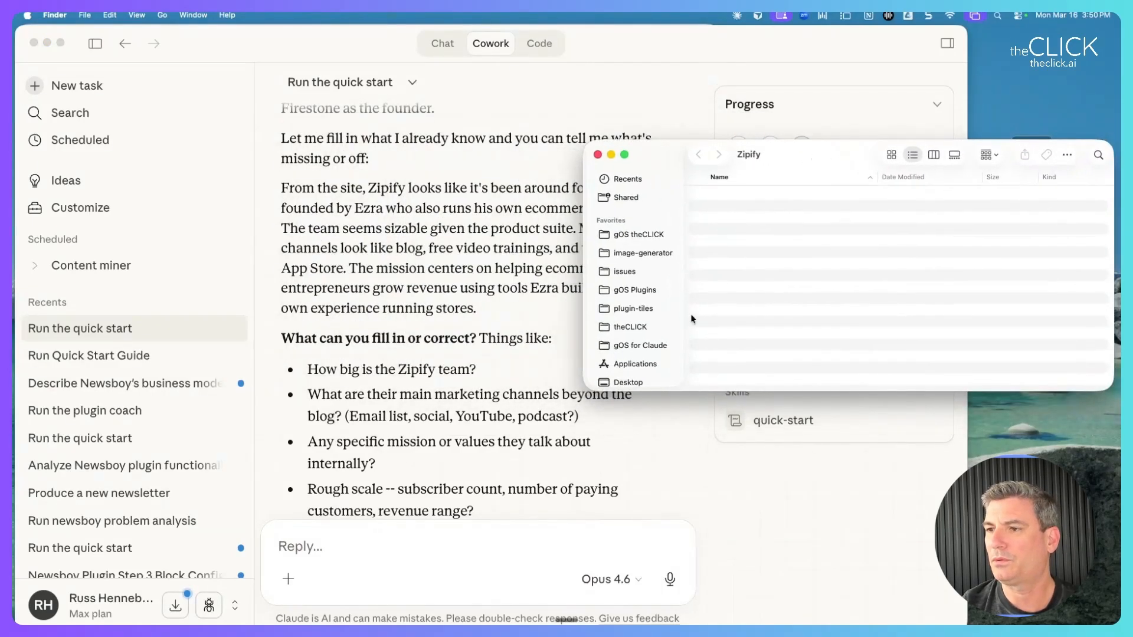
{"action": "left_click_drag", "start_coordinate": [594, 390], "coordinate": [778, 431]}
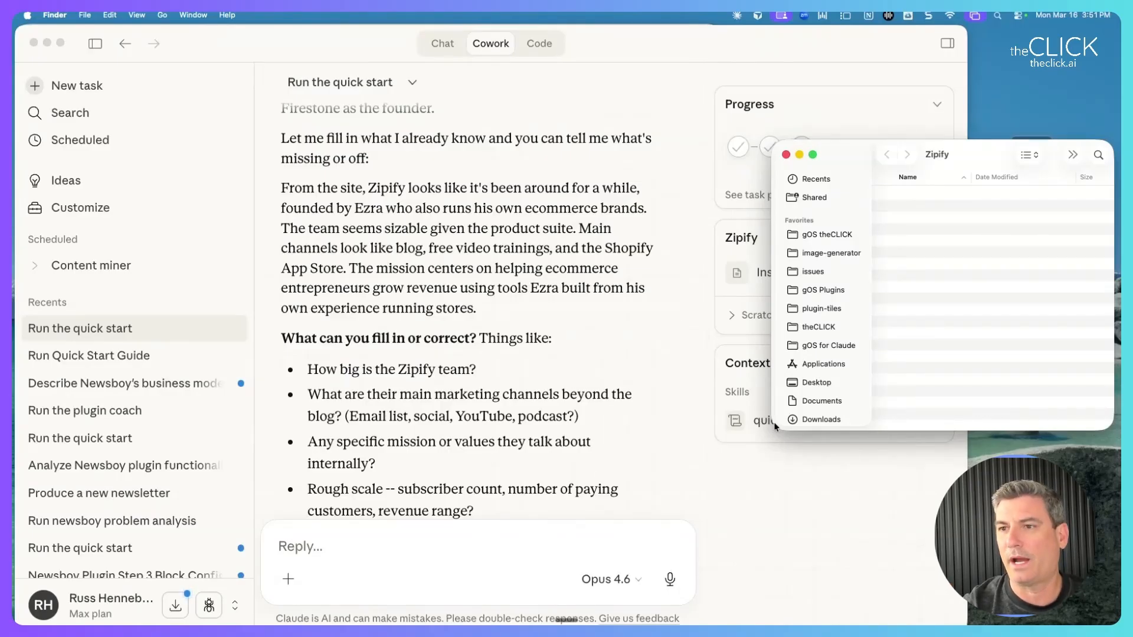
{"action": "left_click", "coordinate": [785, 436]}
{"action": "scroll", "coordinate": [472, 295], "scroll_direction": "down", "scroll_amount": 1}
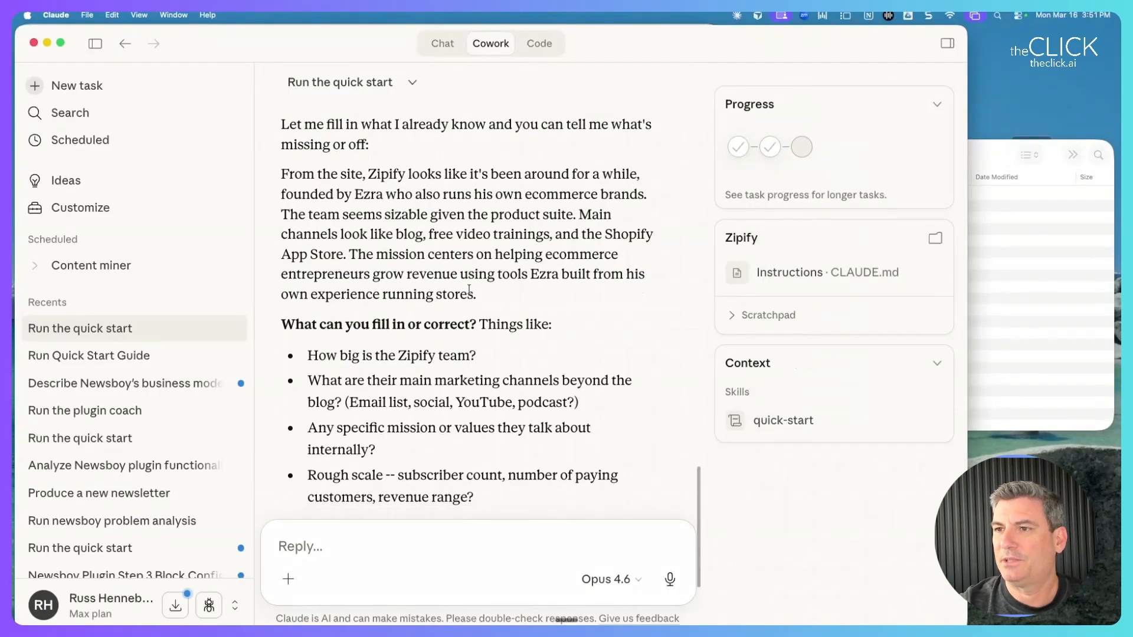
{"action": "left_click_drag", "start_coordinate": [449, 254], "coordinate": [455, 274]}
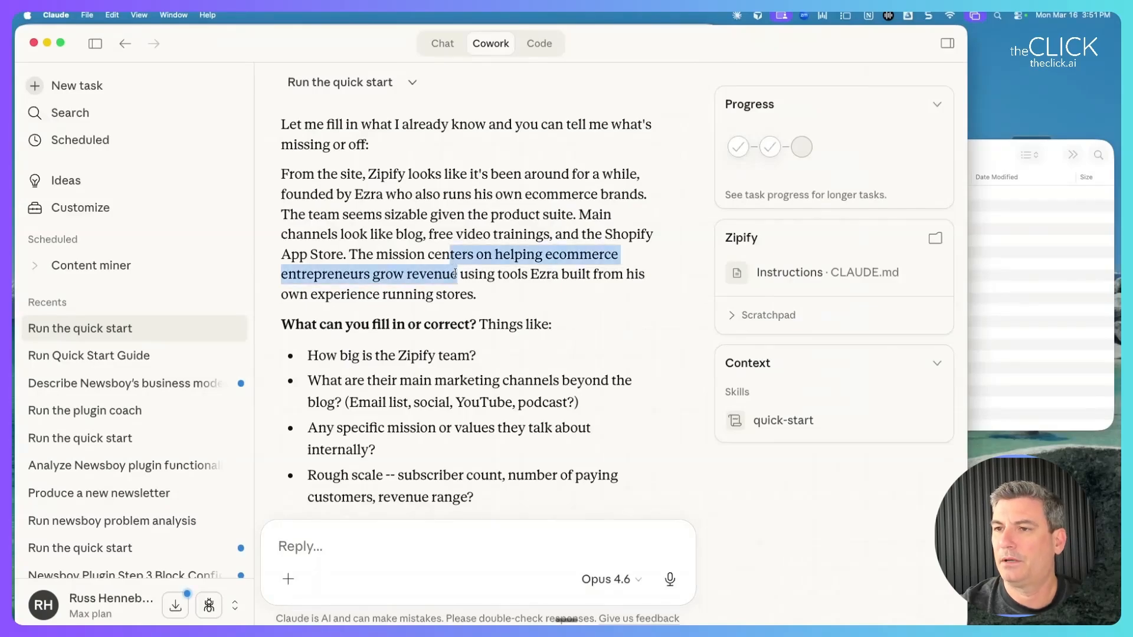
{"action": "scroll", "coordinate": [455, 276], "scroll_direction": "down", "scroll_amount": 3}
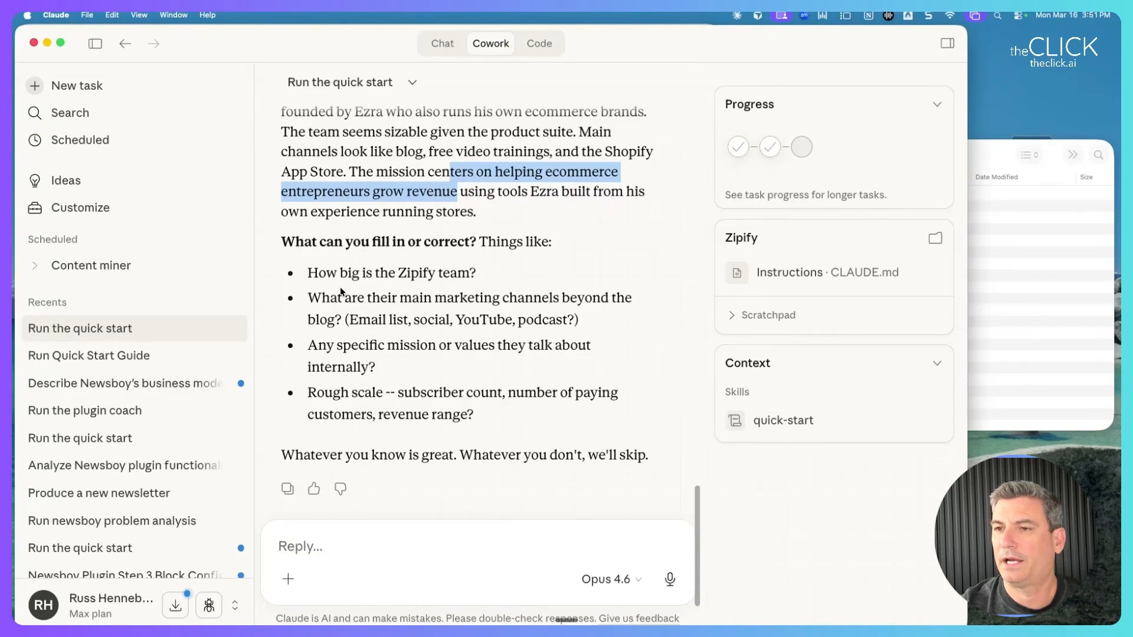
Answer with a 20 person team and the channels Email, Facebook Ads and Email list.
{"action": "left_click", "coordinate": [312, 534]}
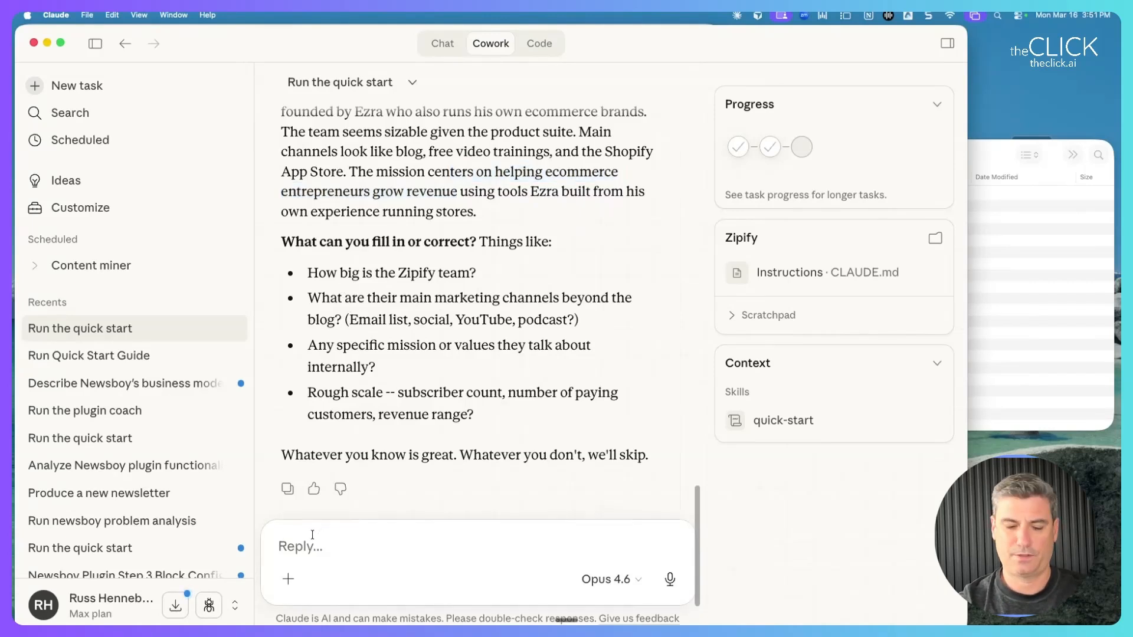
{"action": "type", "text": "20"}
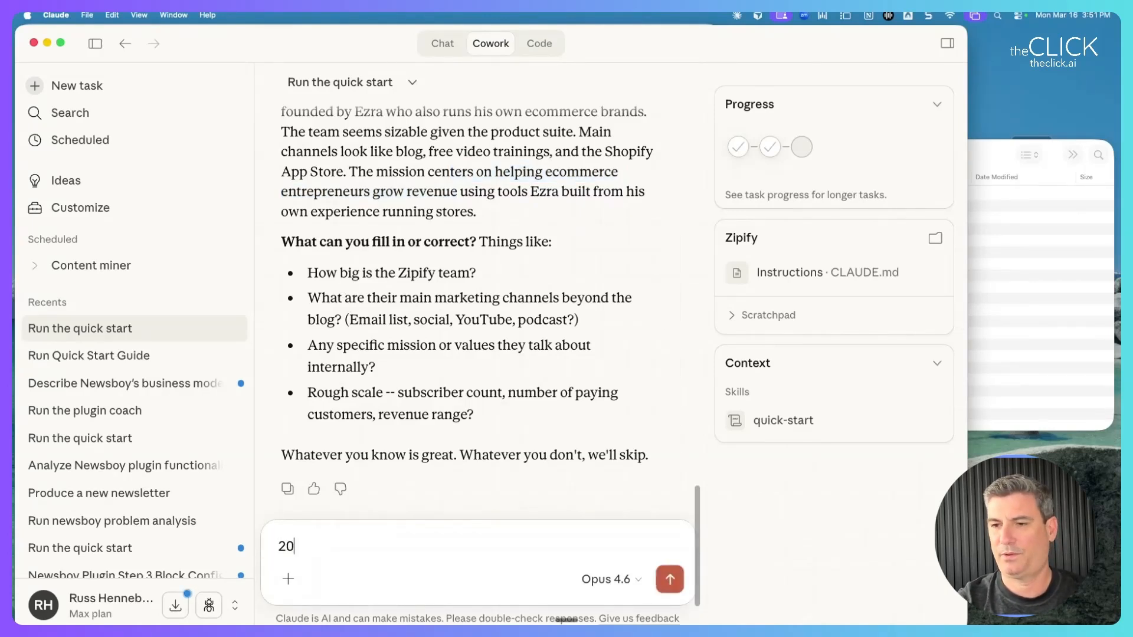
{"action": "type", "text": " person team"}
{"action": "key", "text": "shift+Return"}
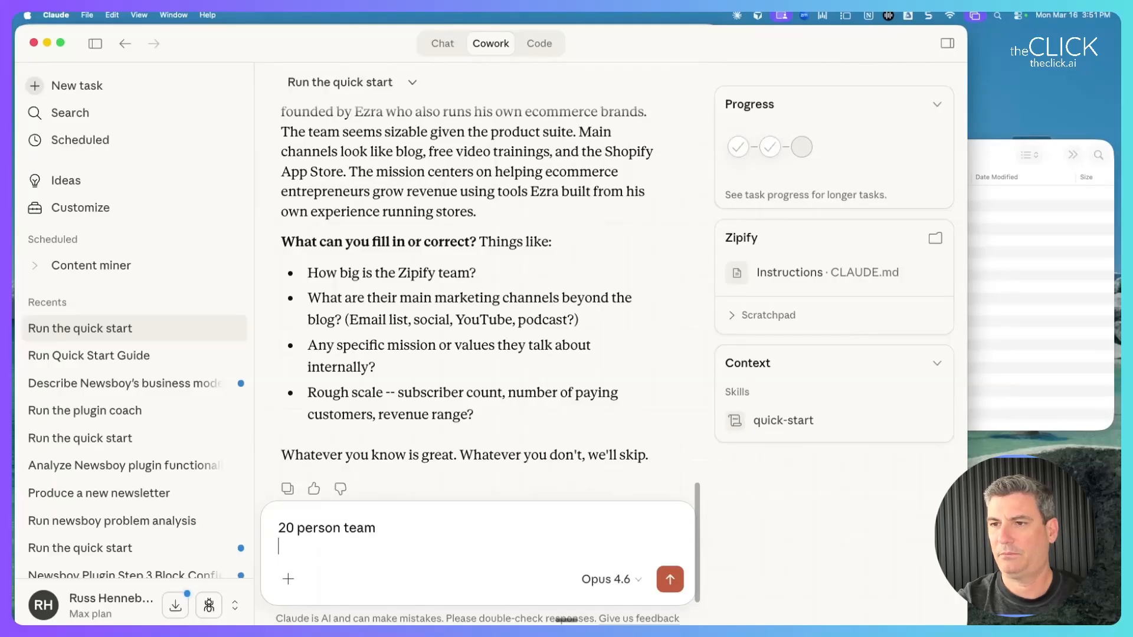
{"action": "type", "text": "Email, Facebook Ads, Email list)"}
{"action": "key", "text": "BackSpace"}
{"action": "key", "text": "shift+Return"}
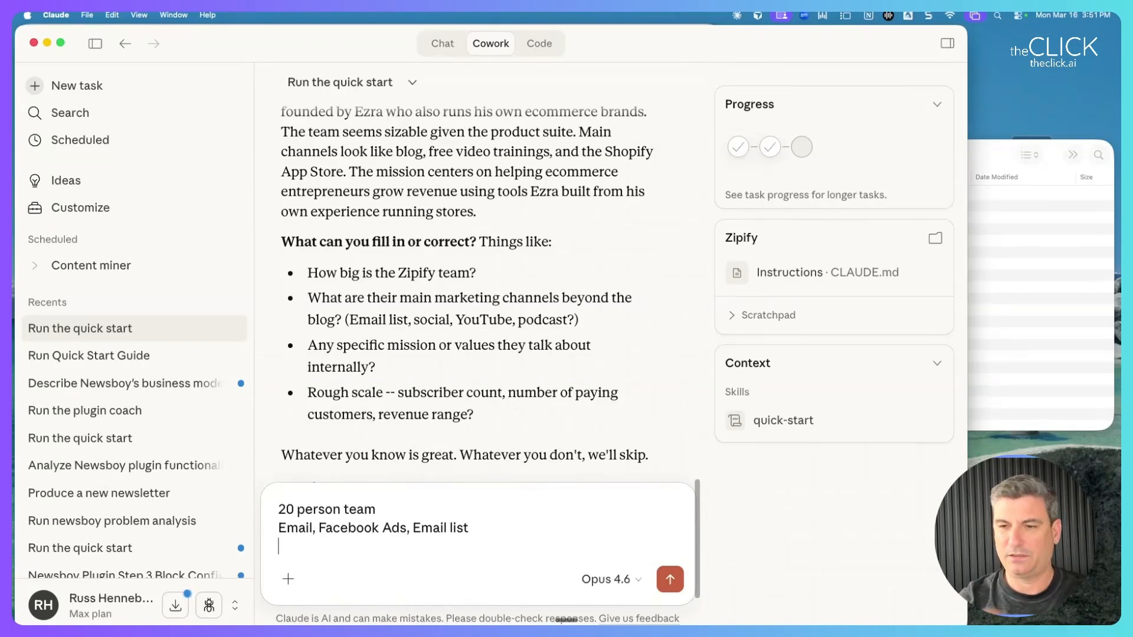
Add 'Skip the mission', 3000 paying customers and 75,000 email addresses, then send the answers.
{"action": "type", "text": "Skip the mission"}
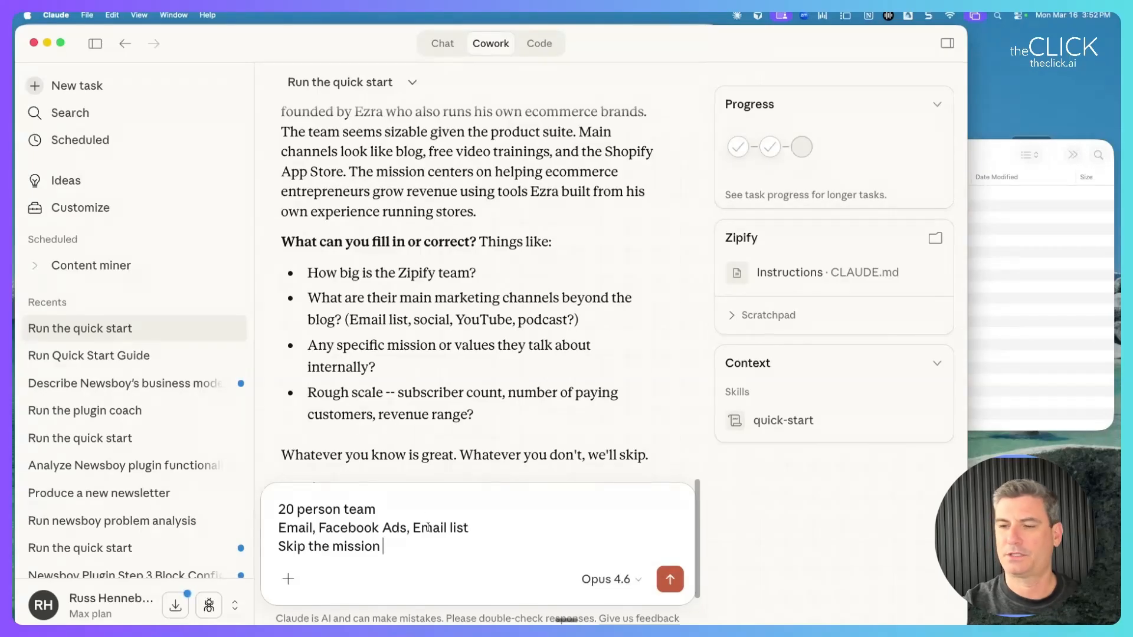
{"action": "key", "text": "shift+Return"}
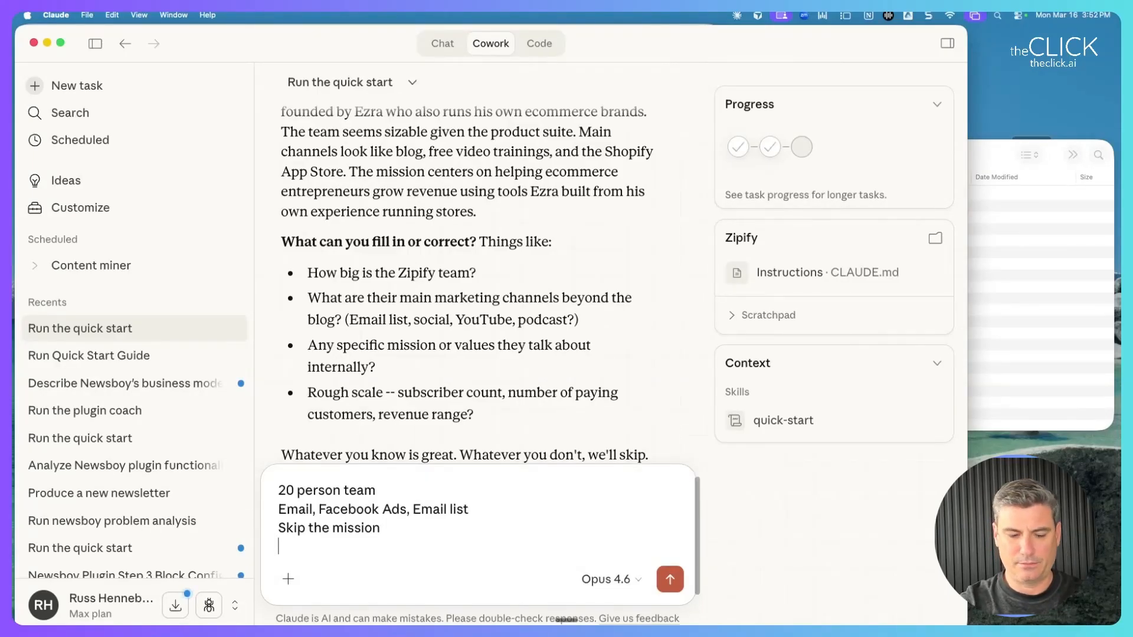
{"action": "type", "text": "3000 paying customers"}
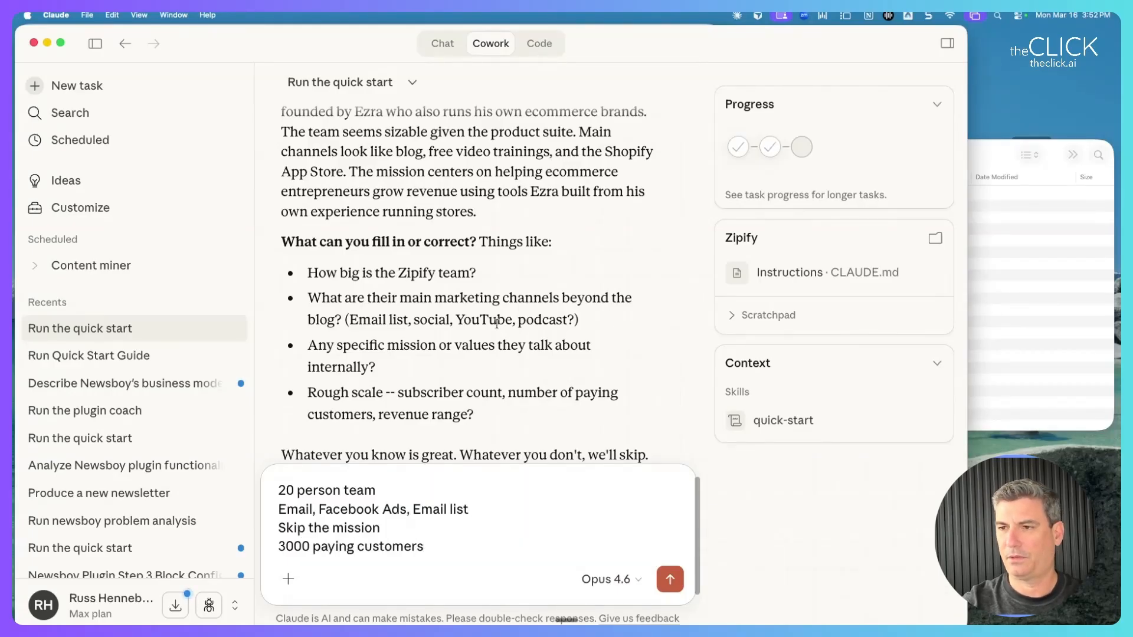
{"action": "scroll", "coordinate": [495, 327], "scroll_direction": "down", "scroll_amount": 3}
{"action": "key", "text": "shift+Return"}
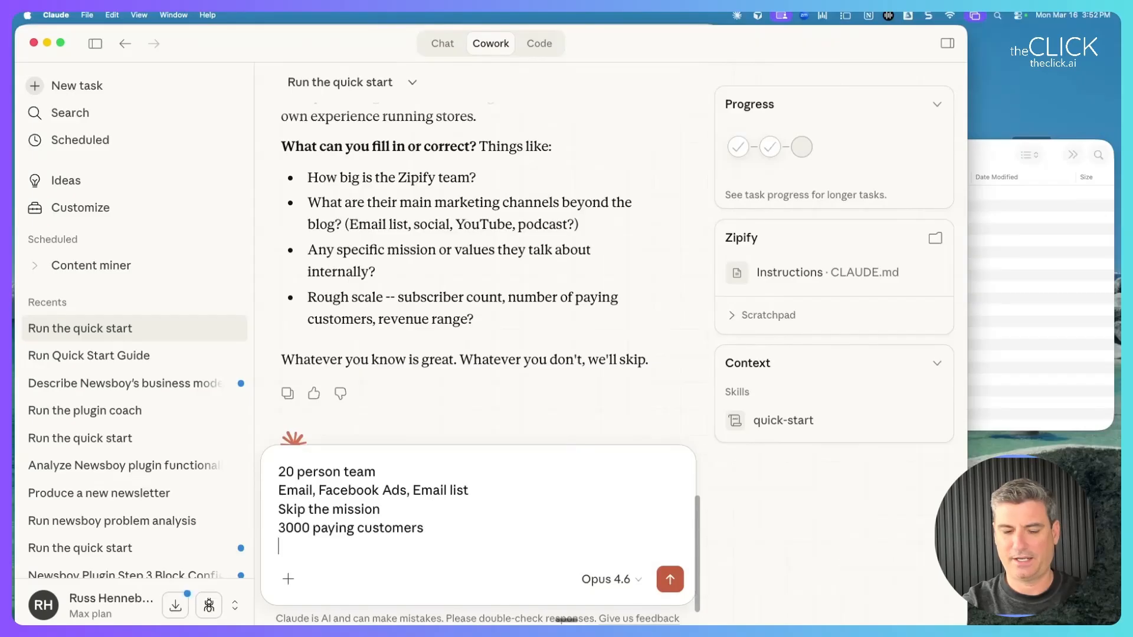
{"action": "type", "text": "75,"}
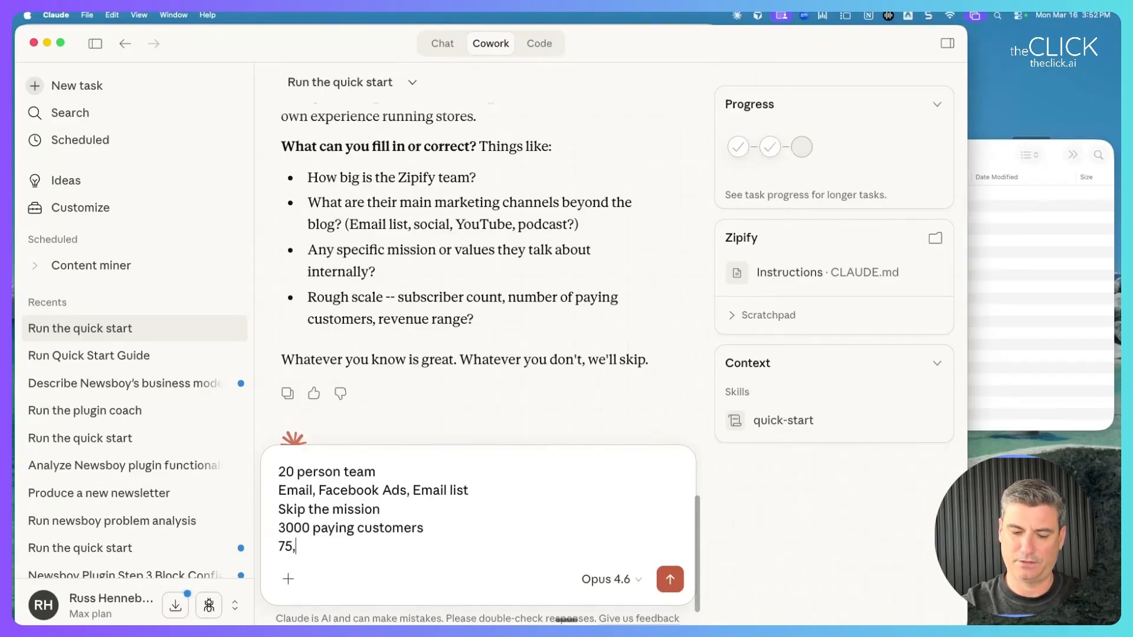
{"action": "type", "text": "000 email addresses"}
{"action": "key", "text": "Return"}
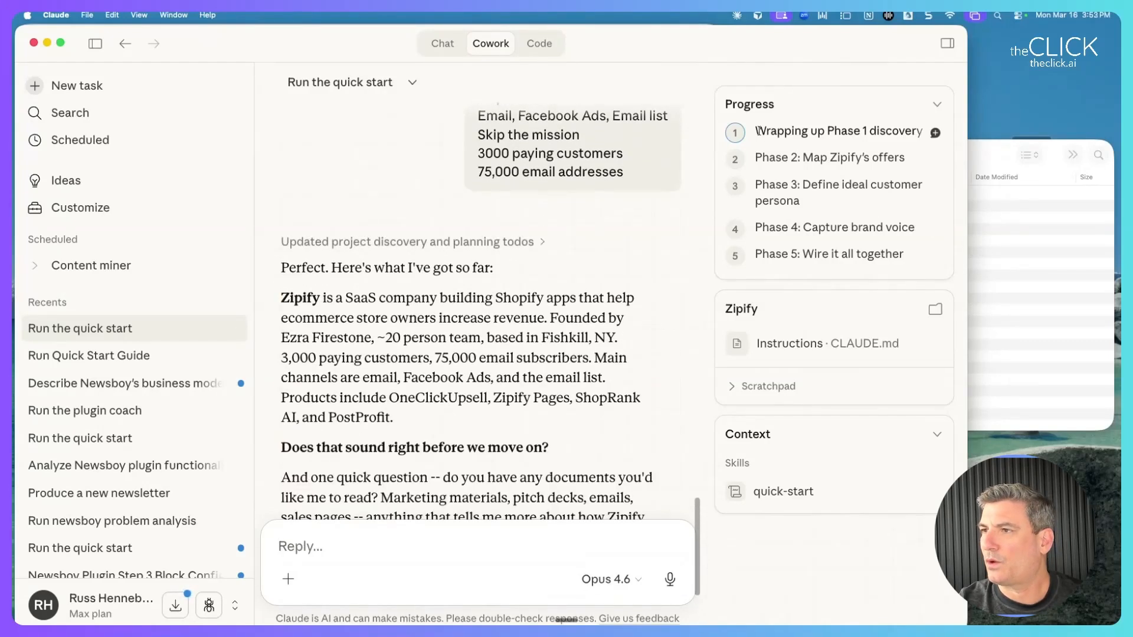
Check the Phase 1 discovery step, bring the Zipify folder forward, and read to the reply's end.
{"action": "left_click_drag", "start_coordinate": [757, 130], "coordinate": [888, 131]}
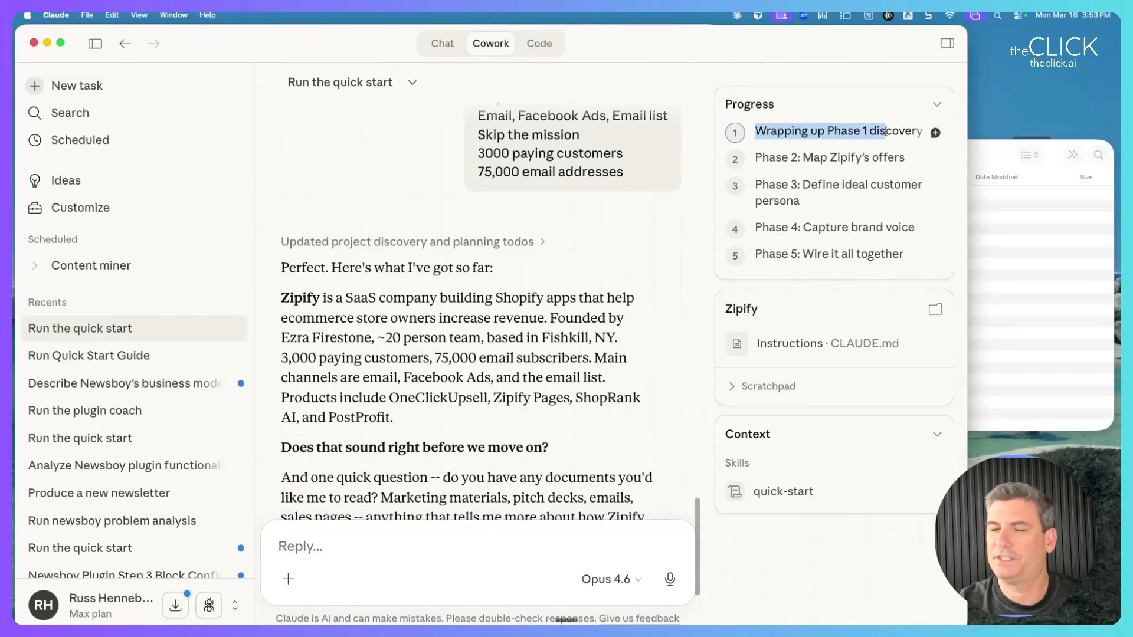
{"action": "left_click", "coordinate": [998, 149]}
{"action": "scroll", "coordinate": [508, 312], "scroll_direction": "down", "scroll_amount": 3}
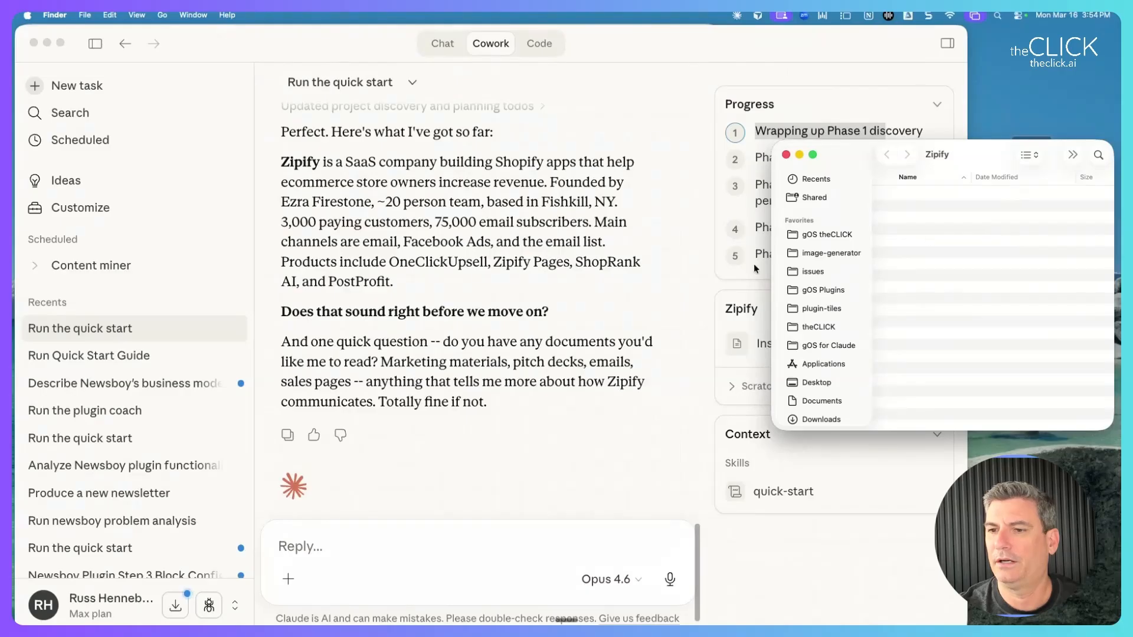
Reply 'Let's move on for now. I'll give you more later' and place the Zipify folder over the chat.
{"action": "left_click", "coordinate": [391, 545]}
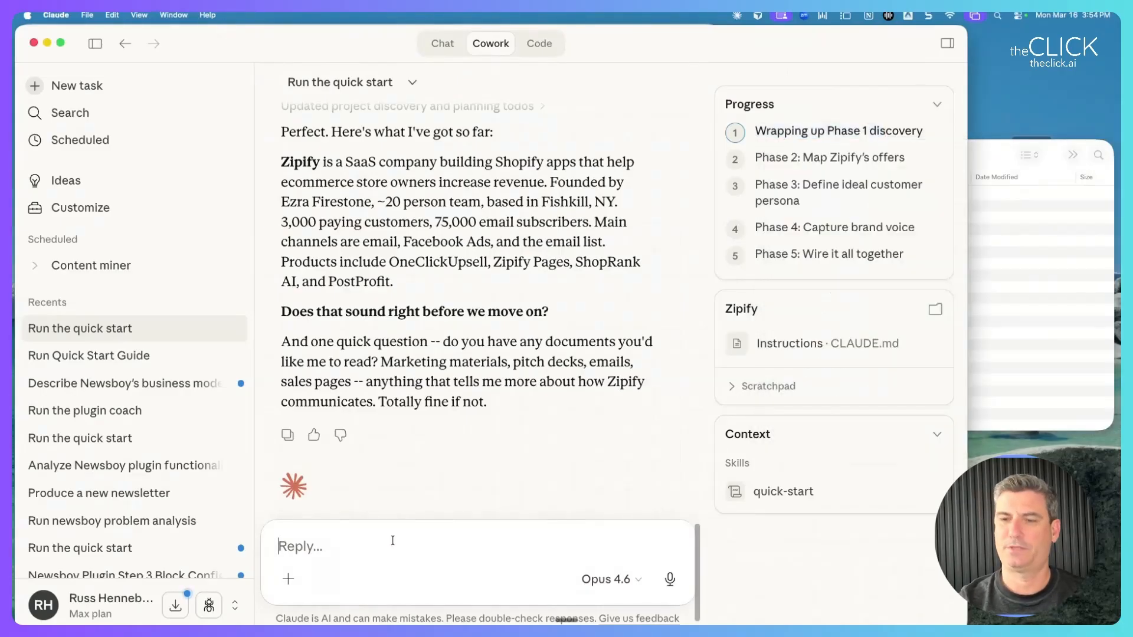
{"action": "type", "text": "Let's move on for now. I'll give you more later"}
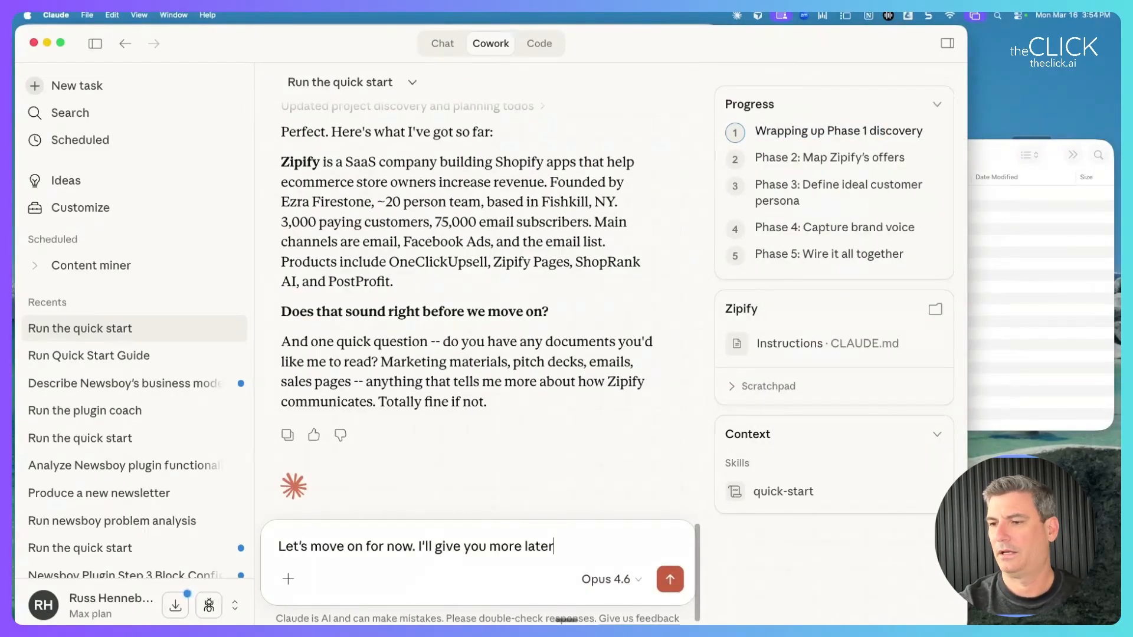
{"action": "key", "text": "Return"}
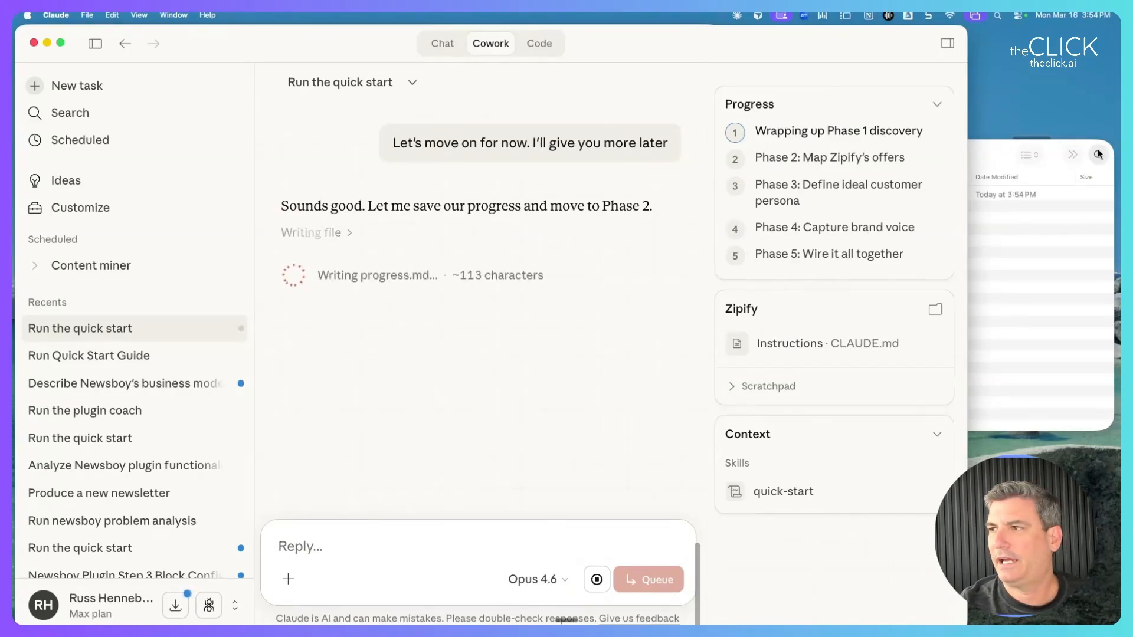
{"action": "left_click", "coordinate": [993, 157]}
{"action": "left_click_drag", "start_coordinate": [993, 157], "coordinate": [427, 169]}
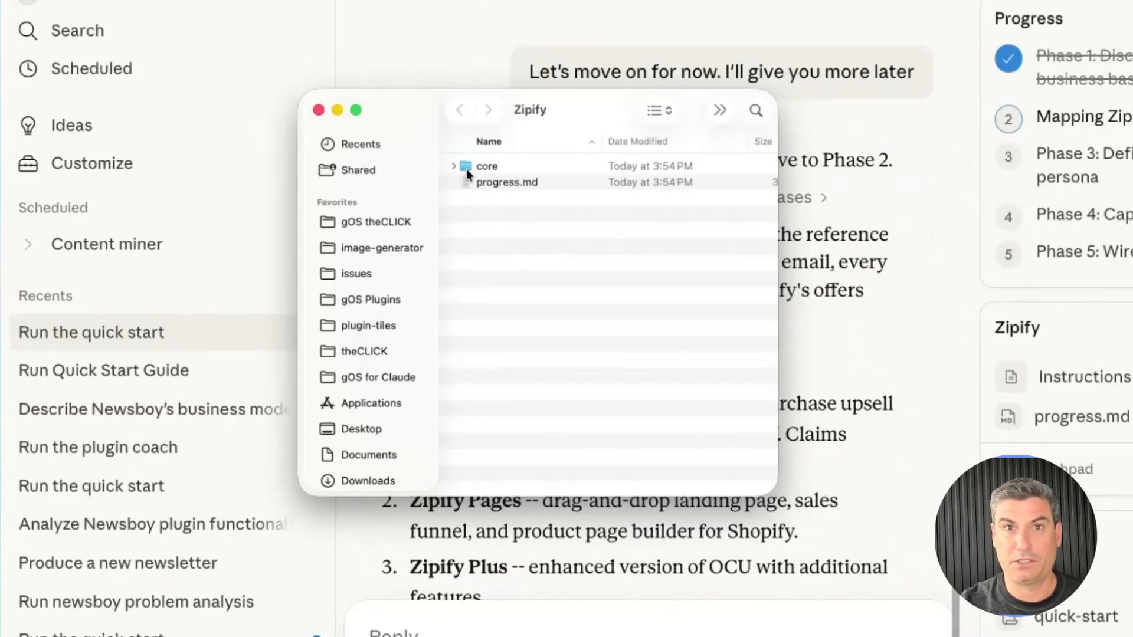
Move the Zipify folder window back to the right and return to the Claude chat.
{"action": "left_click_drag", "start_coordinate": [557, 109], "coordinate": [1132, 135]}
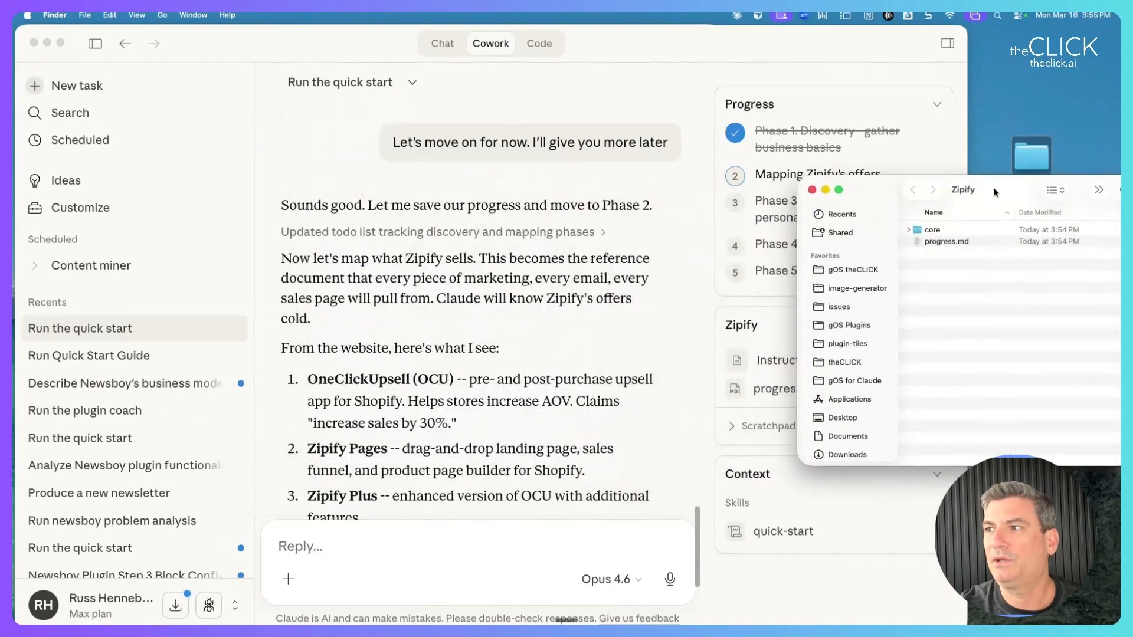
{"action": "left_click_drag", "start_coordinate": [975, 188], "coordinate": [960, 191]}
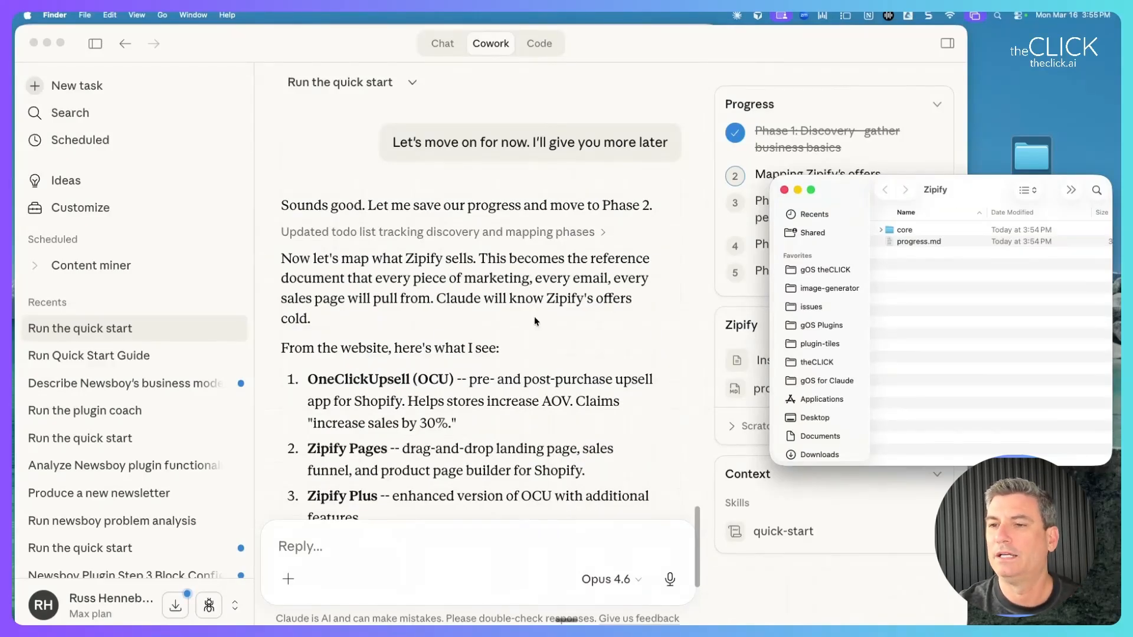
{"action": "left_click", "coordinate": [407, 351]}
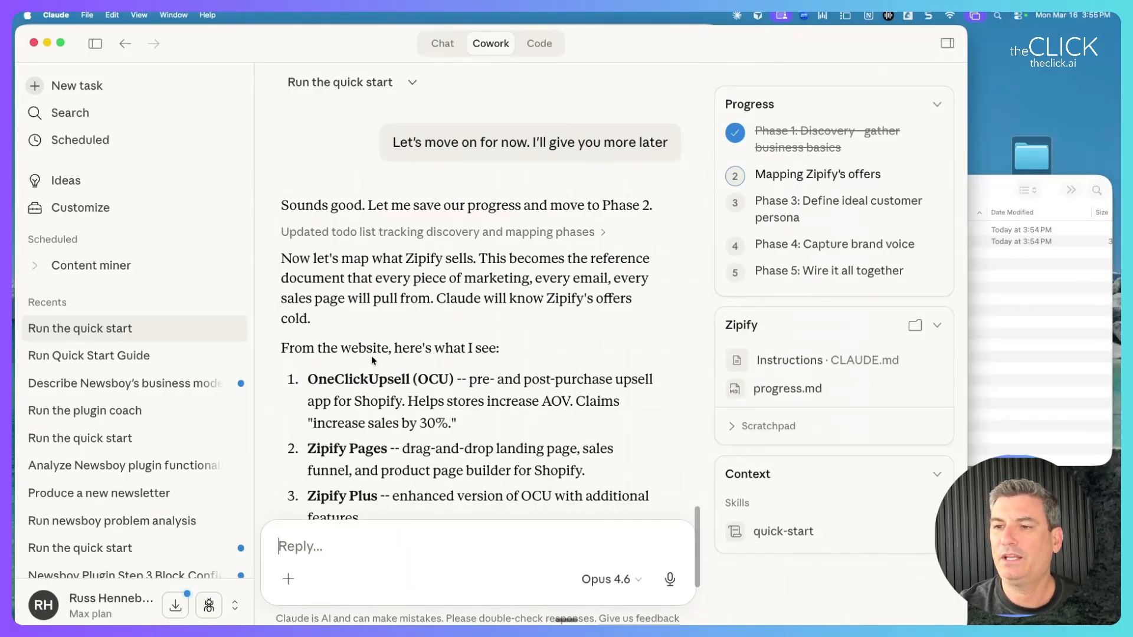
{"action": "scroll", "coordinate": [371, 356], "scroll_direction": "down", "scroll_amount": 3}
Read the product lineup, including Zipify Pages, ShopRank AI and PostProfit, before replying.
{"action": "left_click_drag", "start_coordinate": [380, 292], "coordinate": [433, 303]}
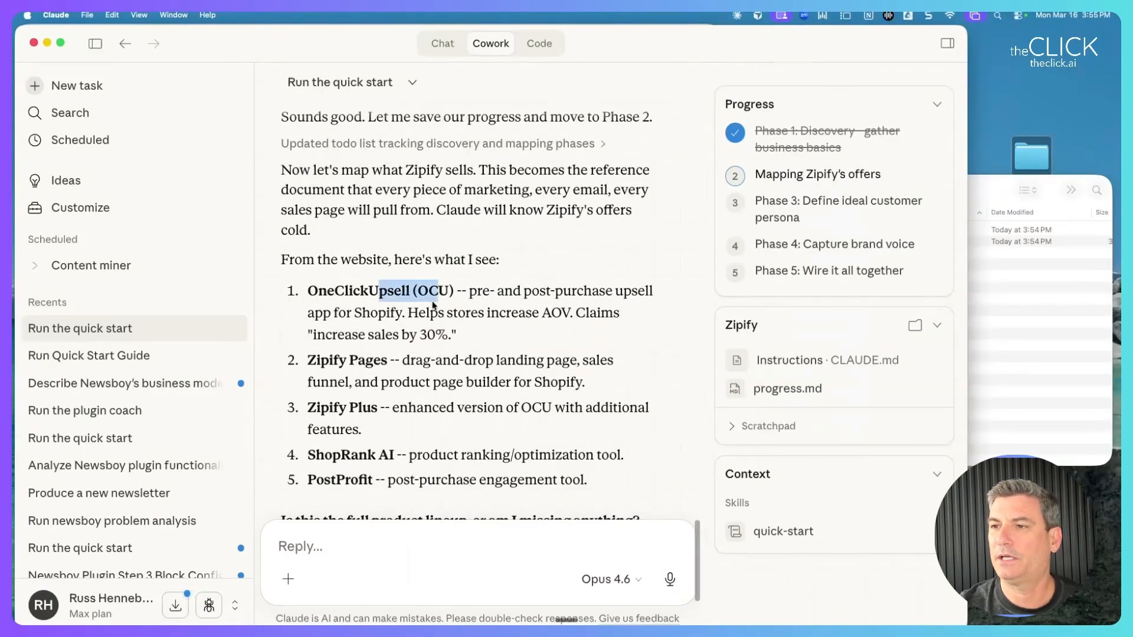
{"action": "left_click_drag", "start_coordinate": [326, 361], "coordinate": [417, 363]}
{"action": "scroll", "coordinate": [417, 370], "scroll_direction": "down", "scroll_amount": 2}
{"action": "left_click_drag", "start_coordinate": [325, 383], "coordinate": [498, 394]}
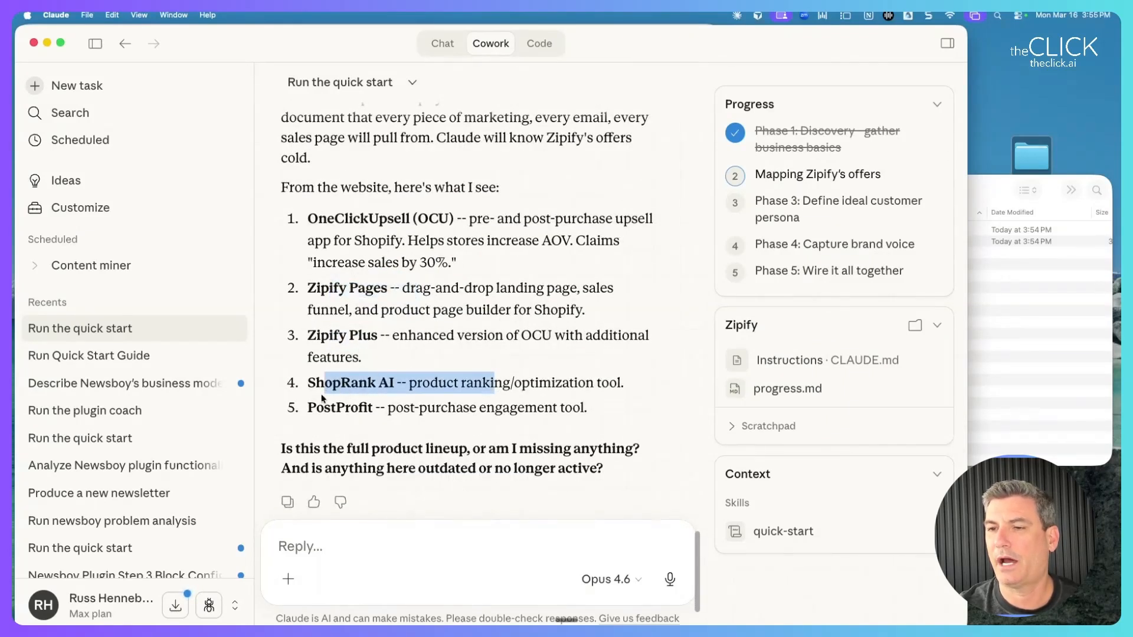
{"action": "left_click_drag", "start_coordinate": [317, 408], "coordinate": [623, 413]}
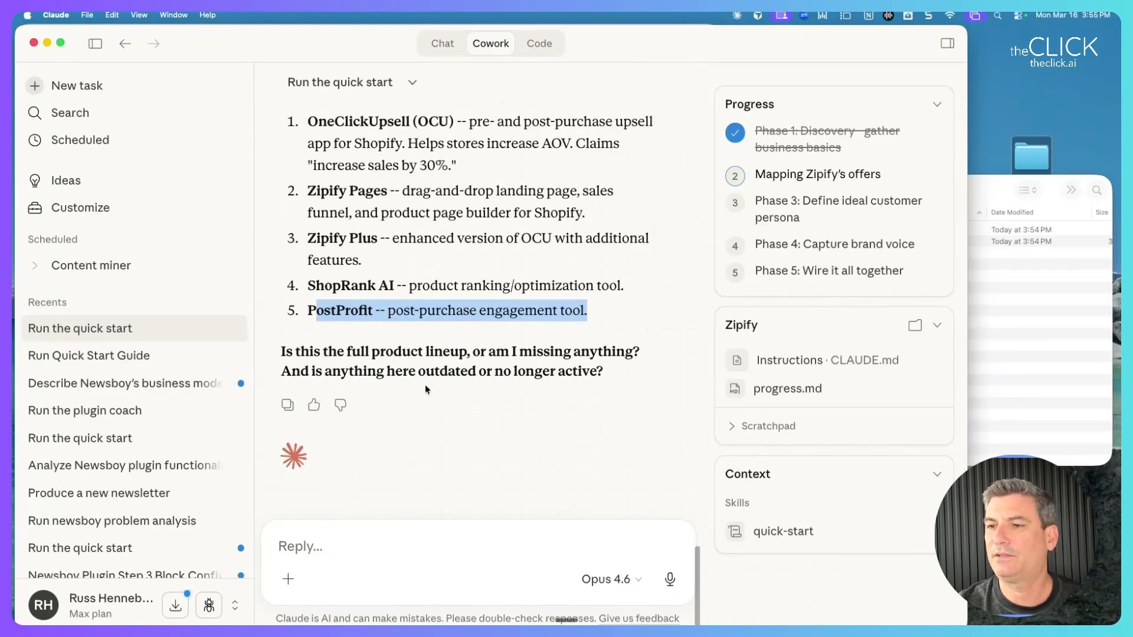
{"action": "left_click", "coordinate": [347, 551]}
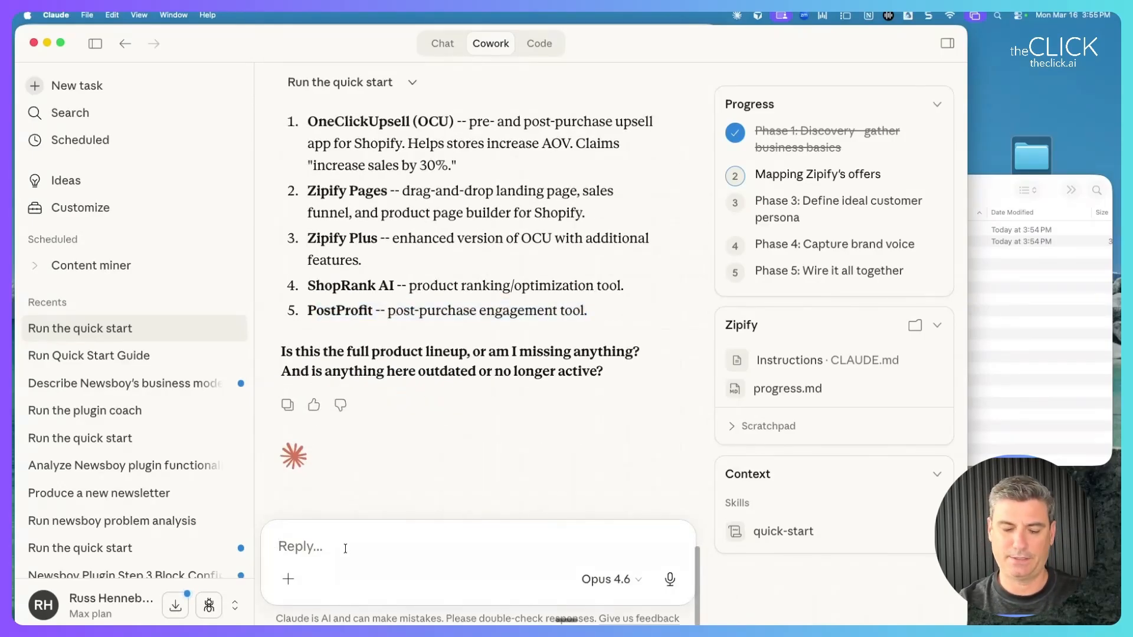
Answer 'Yes' that all five products are current, then read the mapped suite with pricing.
{"action": "type", "text": "Yes"}
{"action": "key", "text": "Return"}
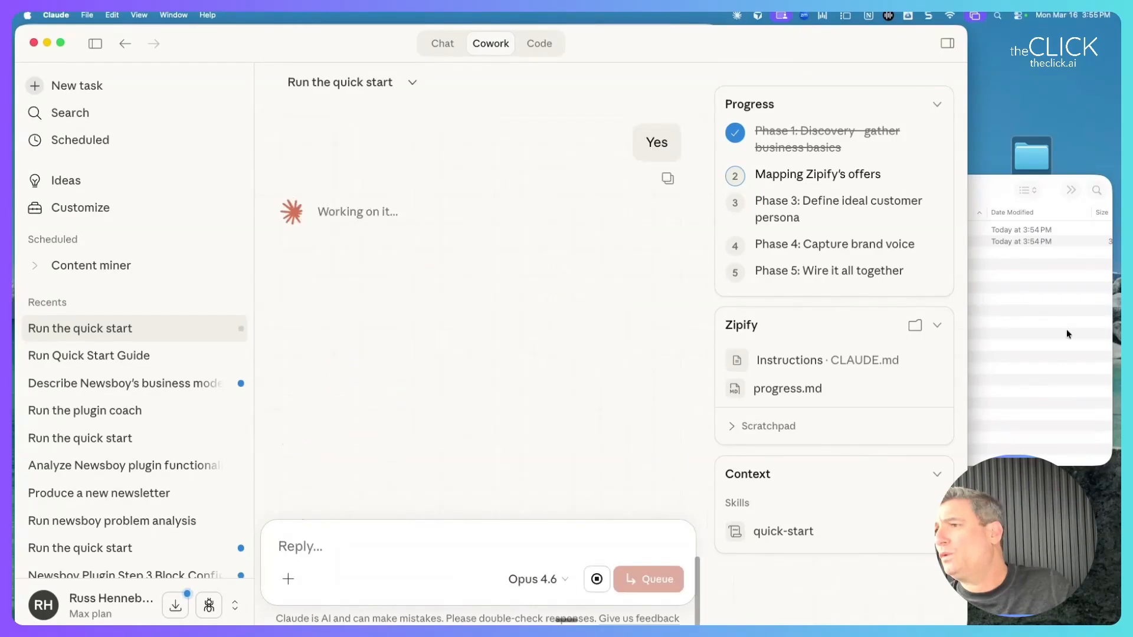
{"action": "left_click", "coordinate": [1004, 191]}
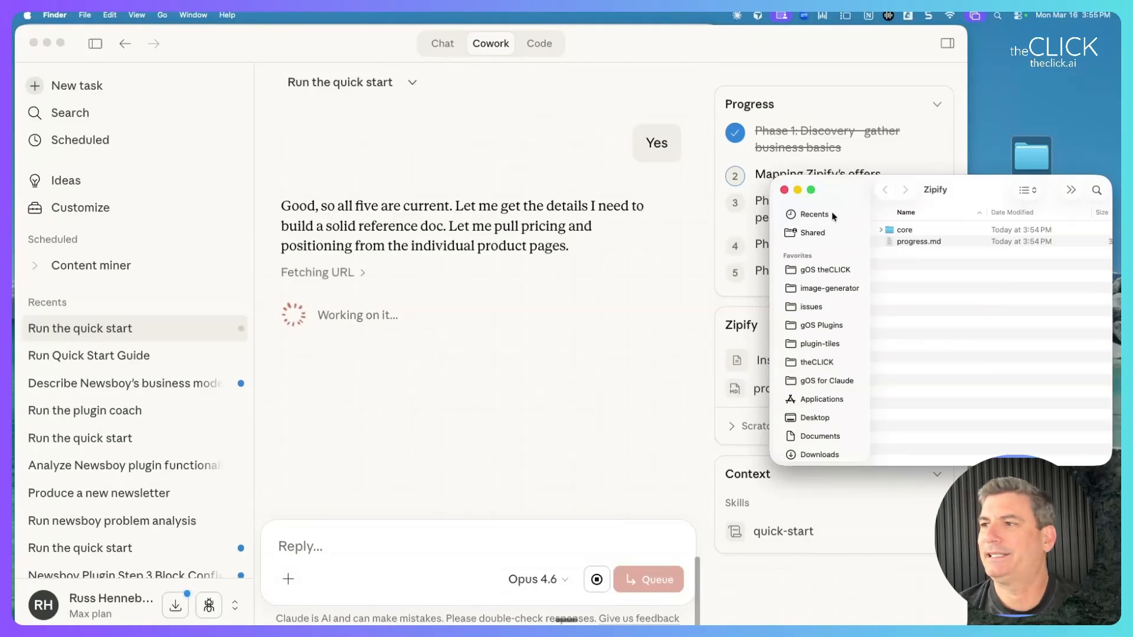
{"action": "mouse_move", "coordinate": [961, 186]}
{"action": "left_mouse_down"}
{"action": "mouse_move", "coordinate": [543, 161]}
{"action": "mouse_move", "coordinate": [967, 176]}
{"action": "left_mouse_up"}
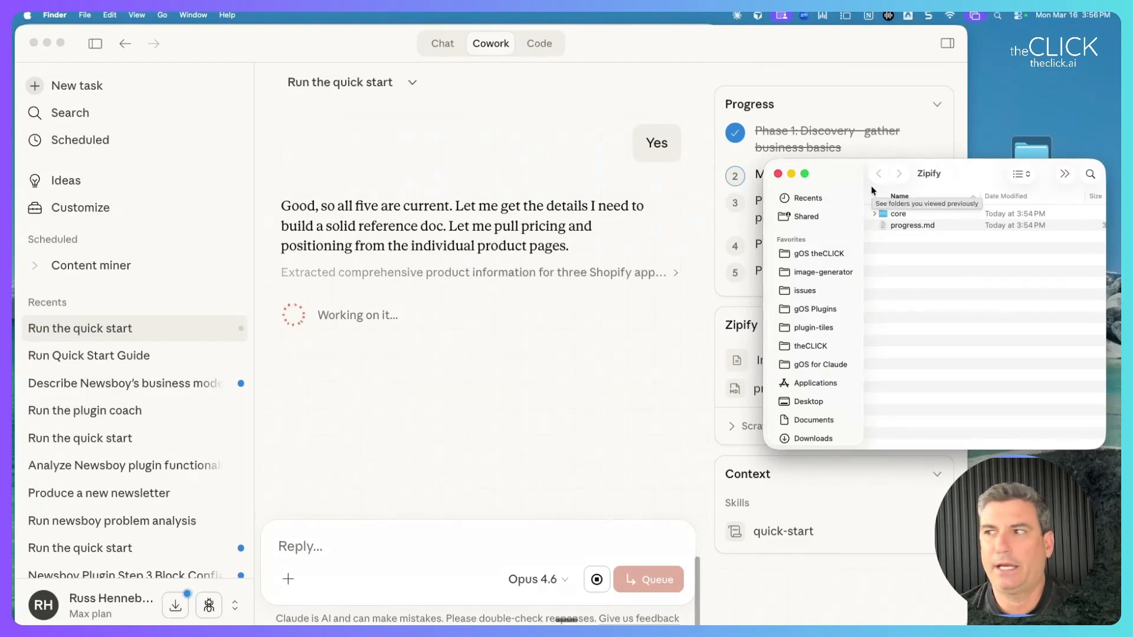
{"action": "left_click_drag", "start_coordinate": [974, 174], "coordinate": [733, 90]}
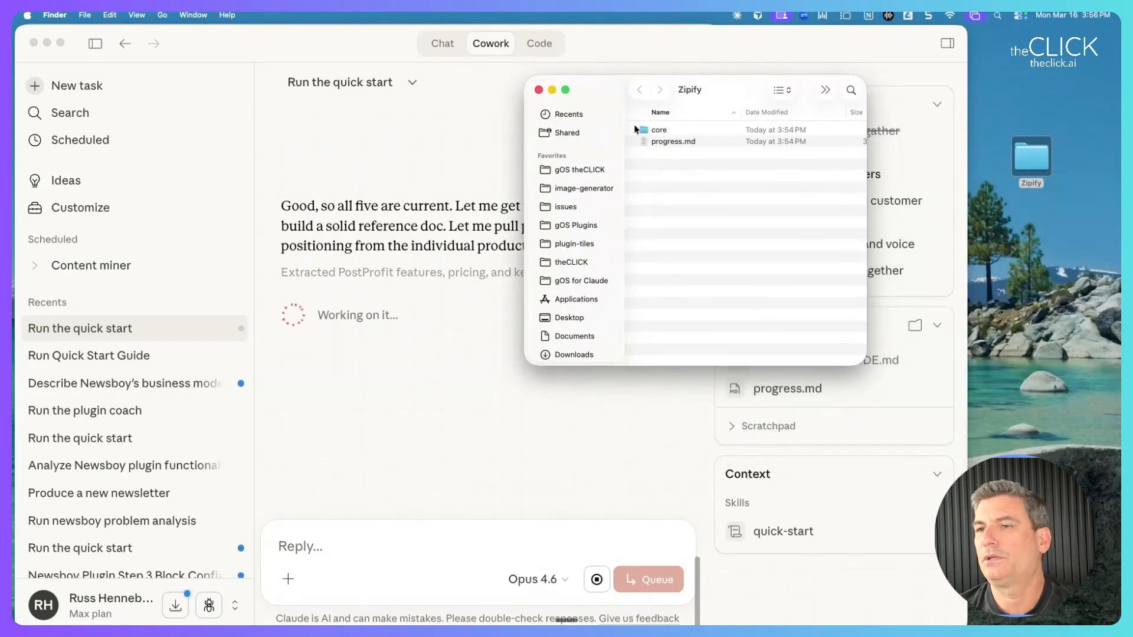
{"action": "left_click_drag", "start_coordinate": [719, 89], "coordinate": [834, 87]}
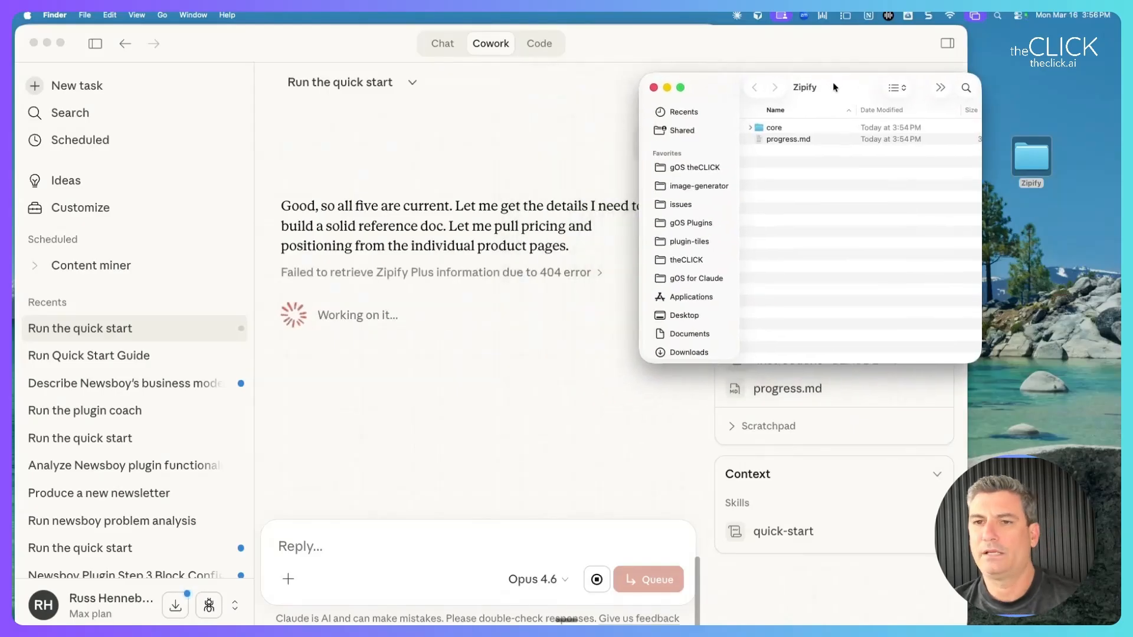
{"action": "left_click", "coordinate": [559, 271]}
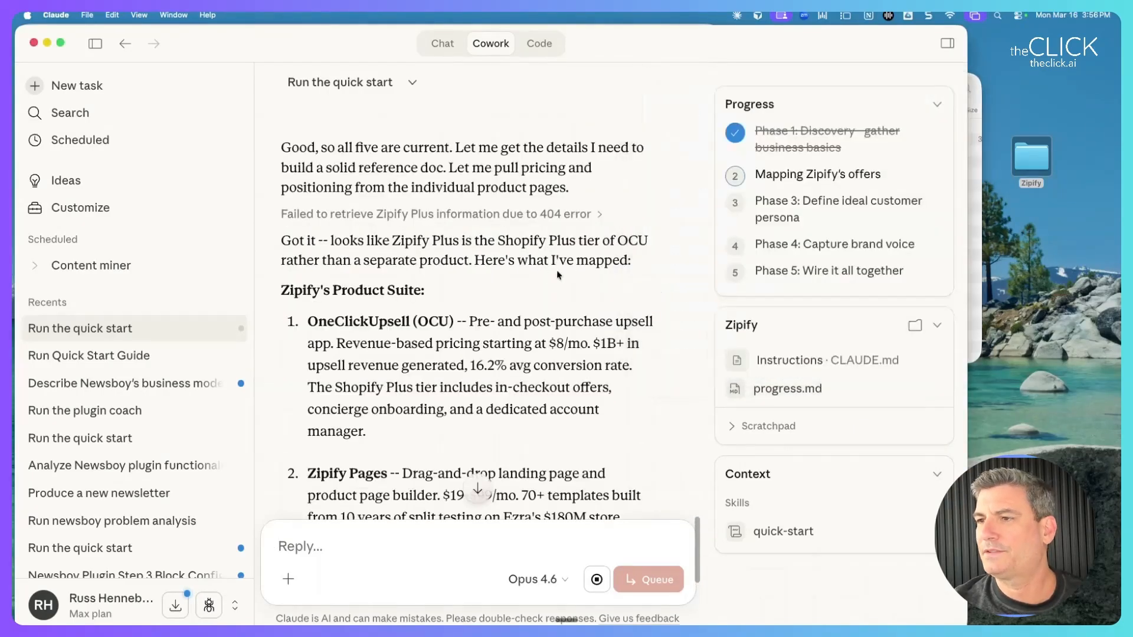
{"action": "scroll", "coordinate": [518, 291], "scroll_direction": "down", "scroll_amount": 2}
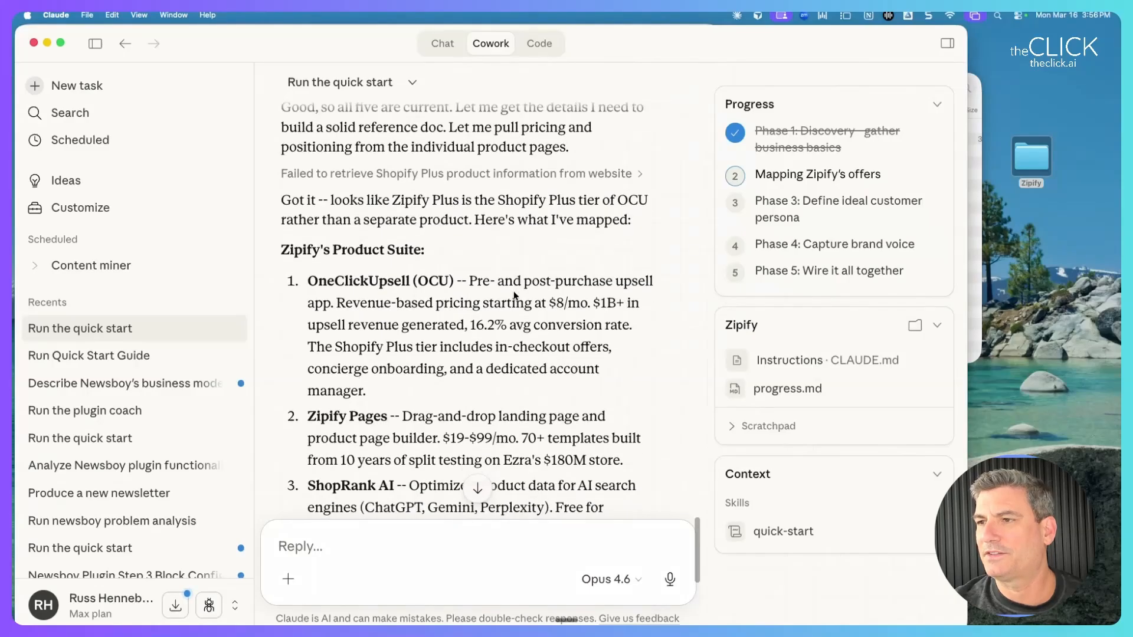
{"action": "scroll", "coordinate": [515, 295], "scroll_direction": "down", "scroll_amount": 10}
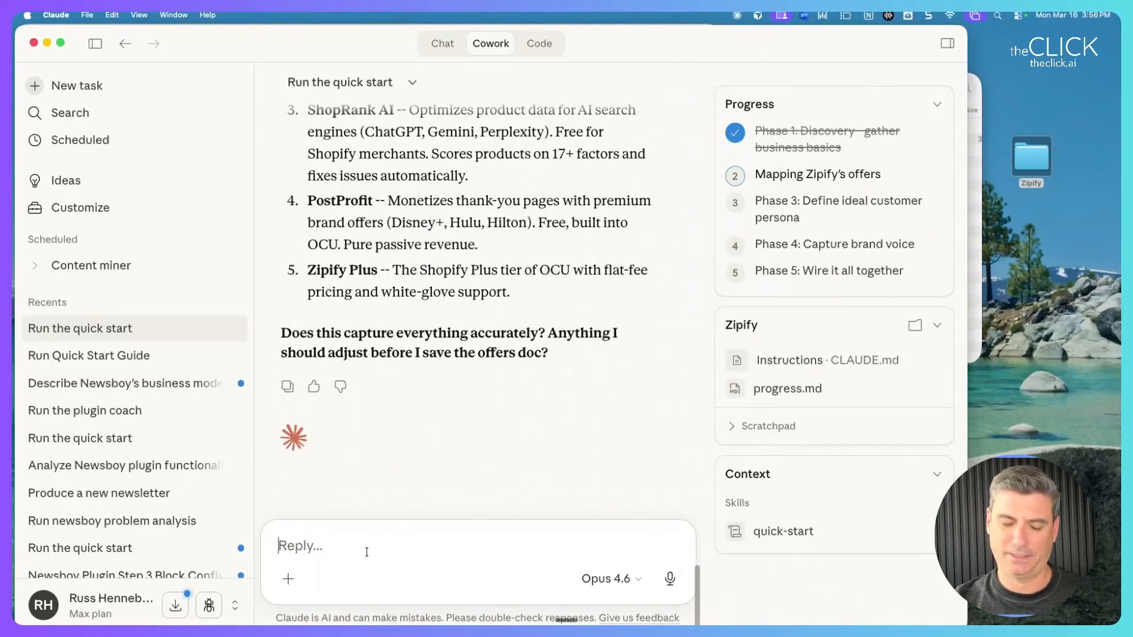
Approve the offers mapping with 'Yep sounds good' and bring the Zipify folder forward.
{"action": "type", "text": "Yep sounds good"}
{"action": "key", "text": "Return"}
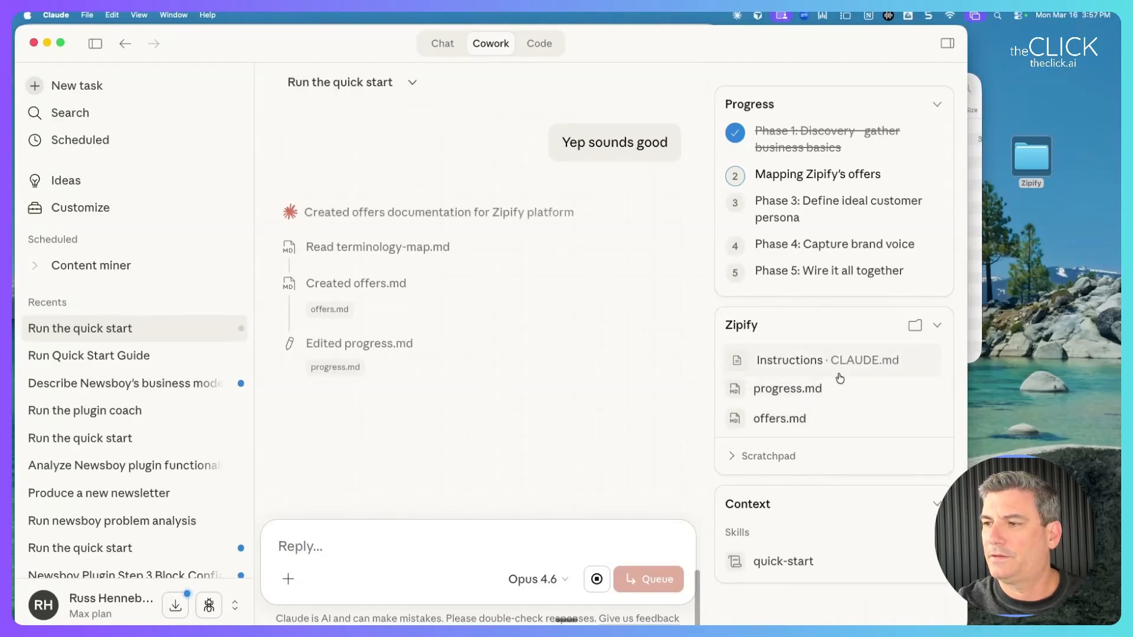
{"action": "left_click", "coordinate": [966, 82]}
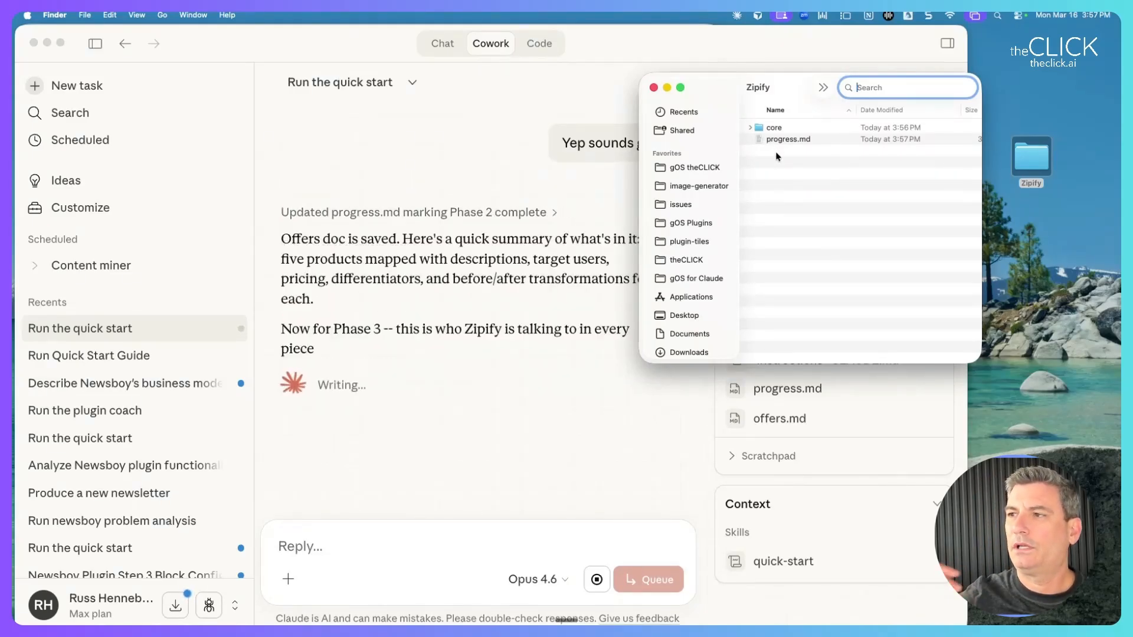
Expand the core folder and open offers.md in a previewer.
{"action": "left_click", "coordinate": [750, 129]}
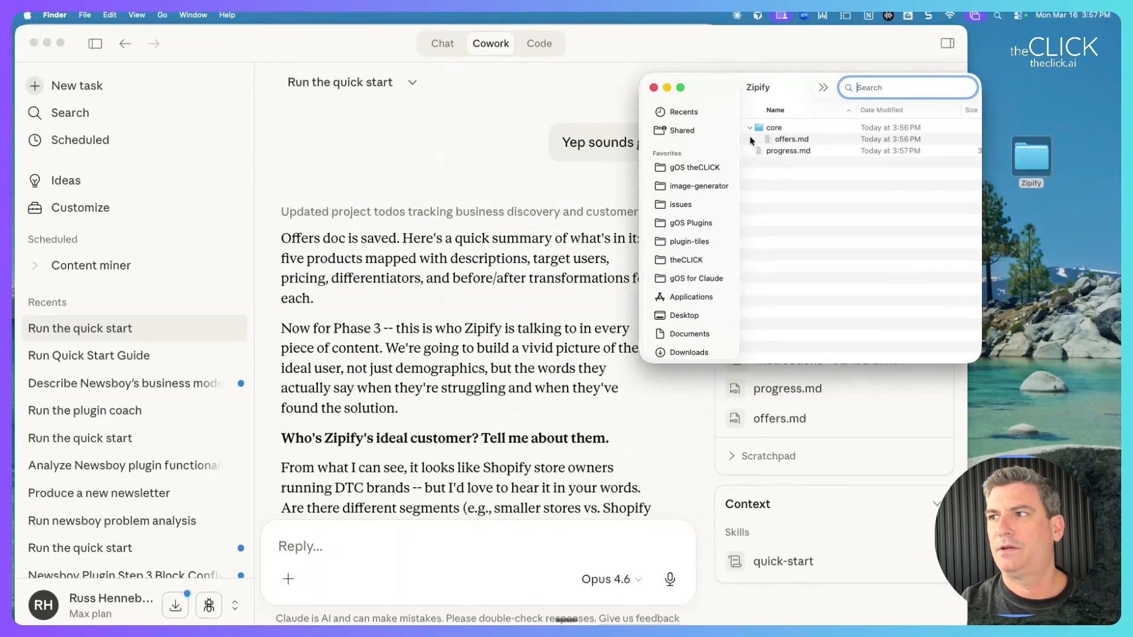
{"action": "left_click", "coordinate": [787, 142]}
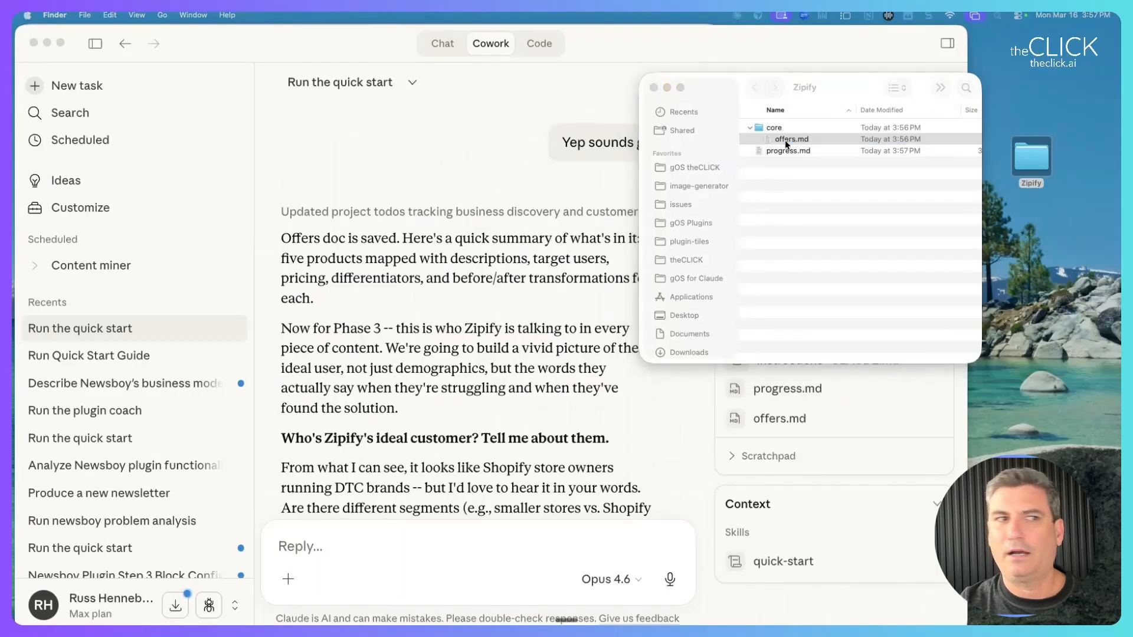
{"action": "key", "text": "space"}
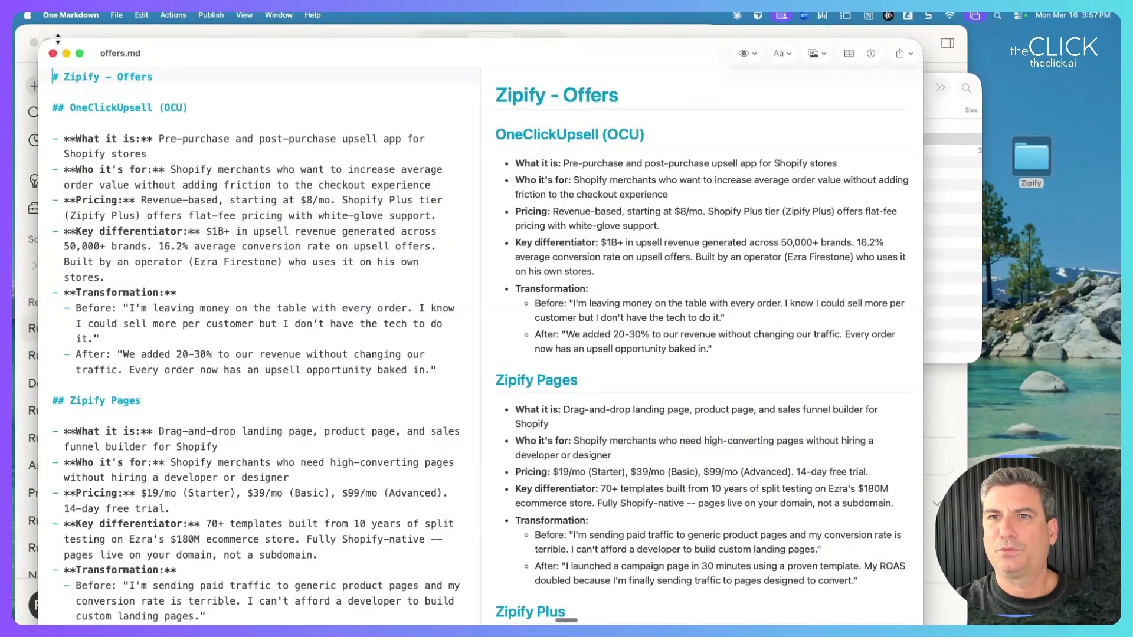
Read the Zipify – Offers document, then move the One Markdown window off-screen.
{"action": "mouse_move", "coordinate": [267, 621]}
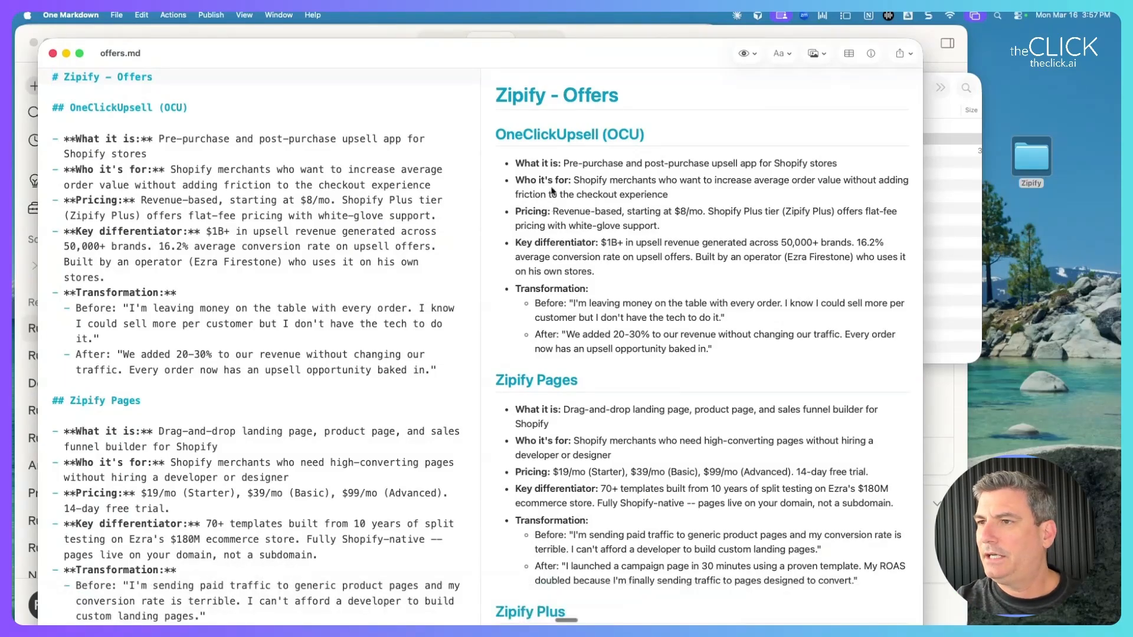
{"action": "left_click_drag", "start_coordinate": [497, 97], "coordinate": [601, 497]}
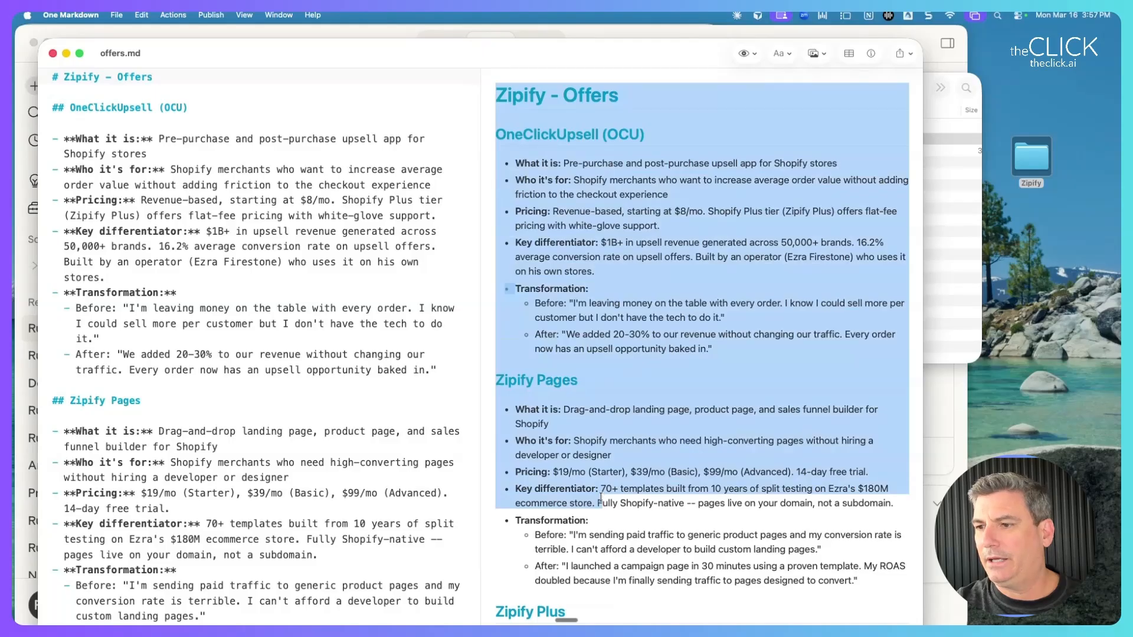
{"action": "scroll", "coordinate": [601, 496], "scroll_direction": "down", "scroll_amount": 11}
{"action": "left_click_drag", "start_coordinate": [760, 595], "coordinate": [512, 195]}
{"action": "scroll", "coordinate": [512, 182], "scroll_direction": "up", "scroll_amount": 10}
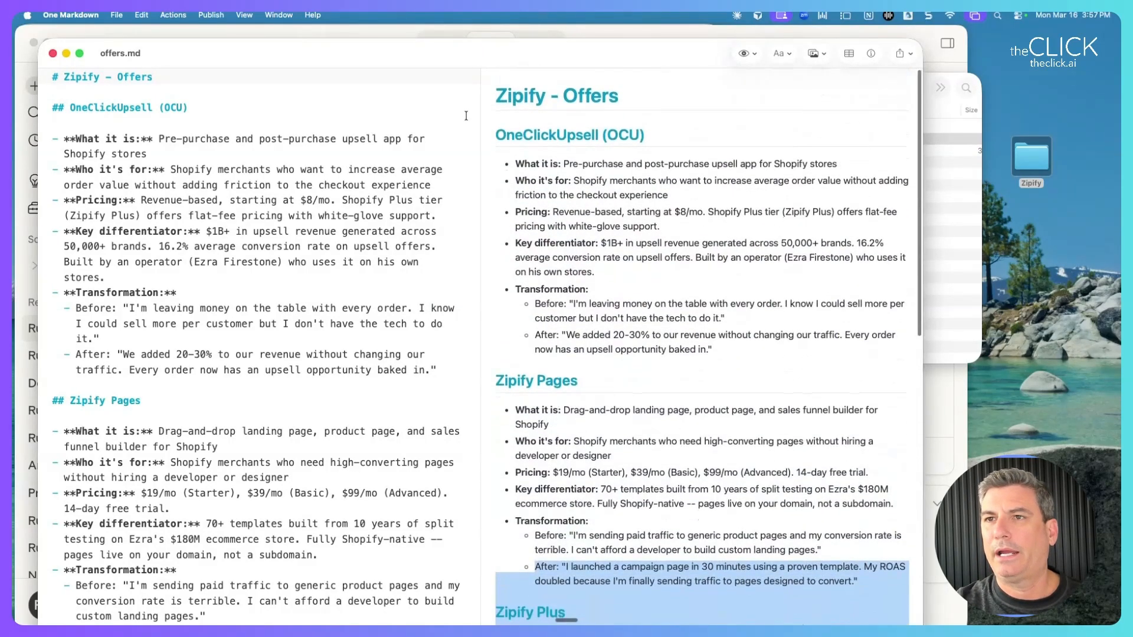
{"action": "left_click_drag", "start_coordinate": [413, 56], "coordinate": [13, 233]}
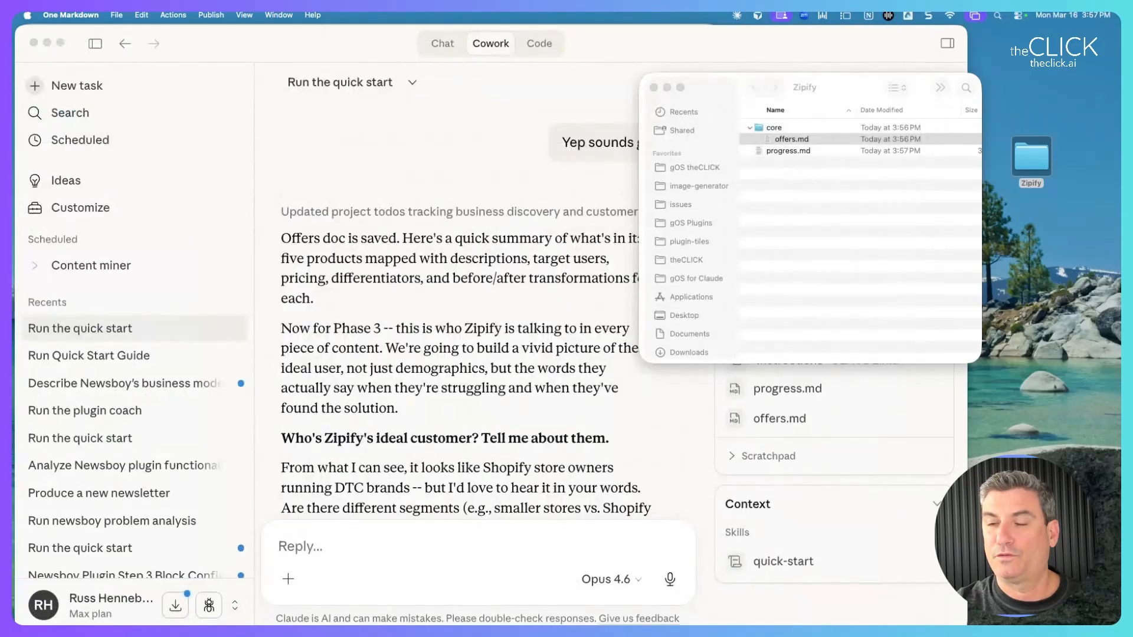
Review the Phase 3 'Defining ideal customer persona' row and Claude's ideal-customer question.
{"action": "left_click", "coordinate": [349, 159]}
{"action": "scroll", "coordinate": [378, 239], "scroll_direction": "down", "scroll_amount": 3}
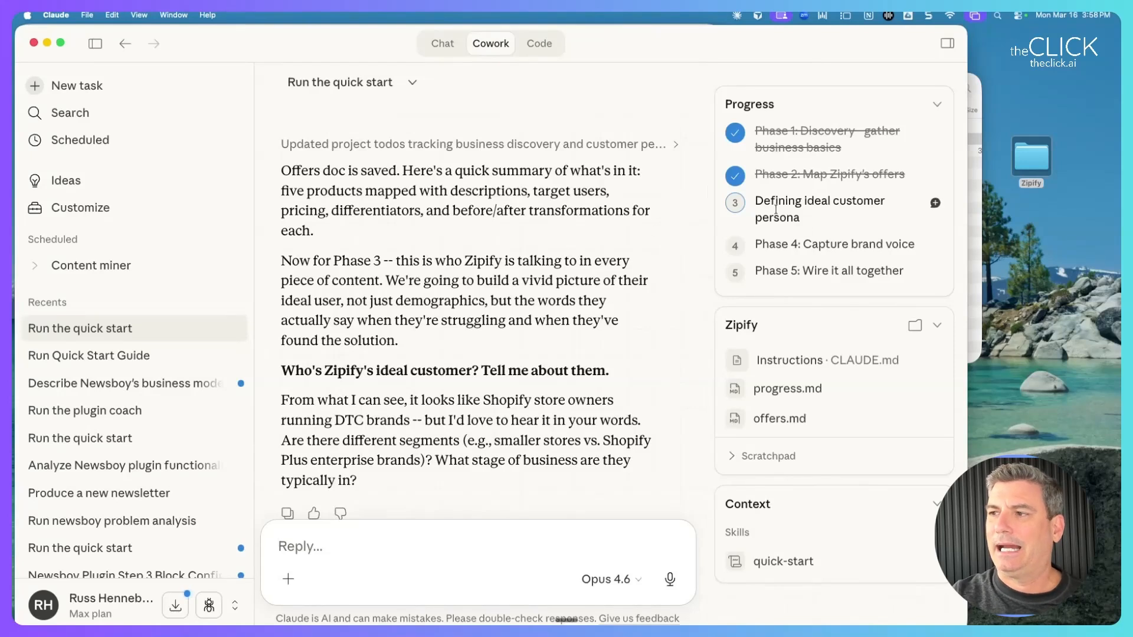
{"action": "left_click_drag", "start_coordinate": [756, 201], "coordinate": [823, 225]}
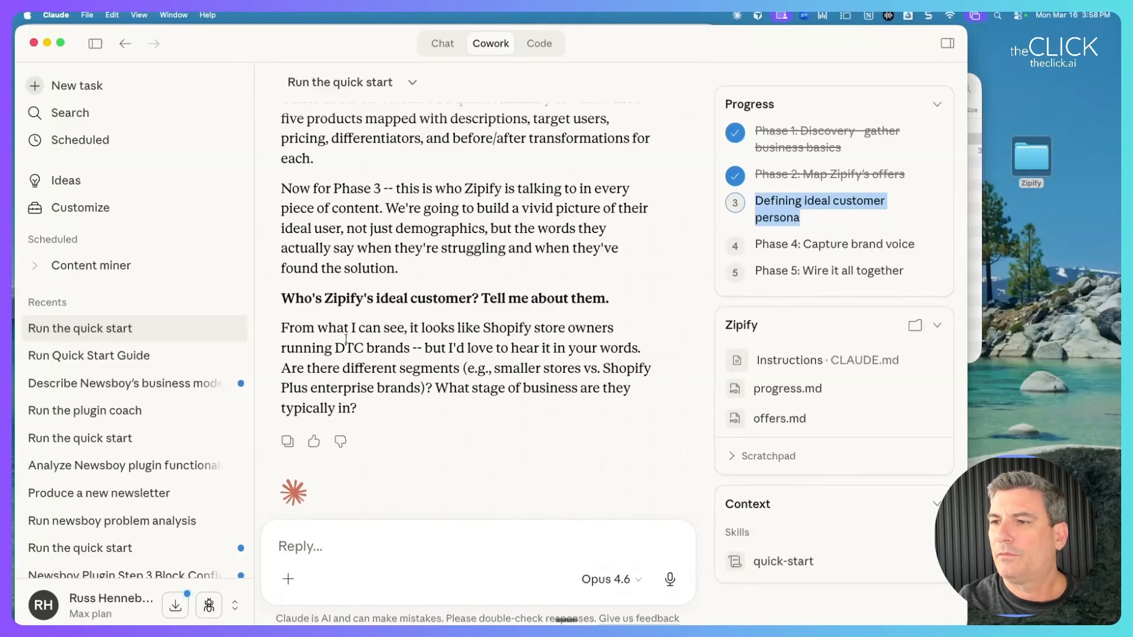
{"action": "left_click_drag", "start_coordinate": [346, 341], "coordinate": [477, 376]}
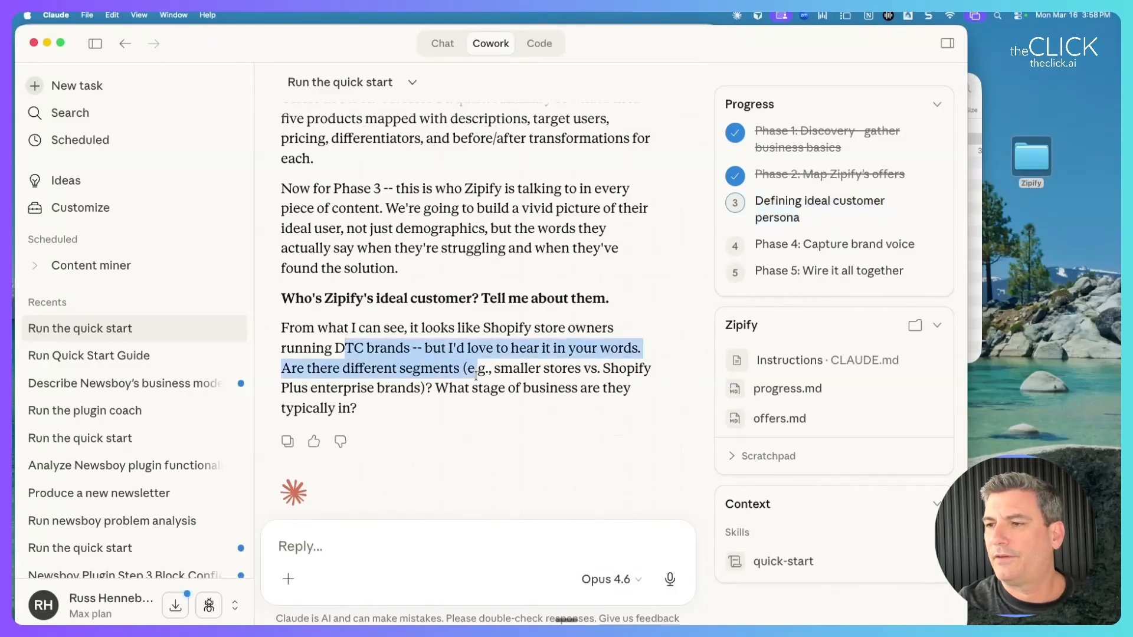
{"action": "left_click", "coordinate": [355, 344]}
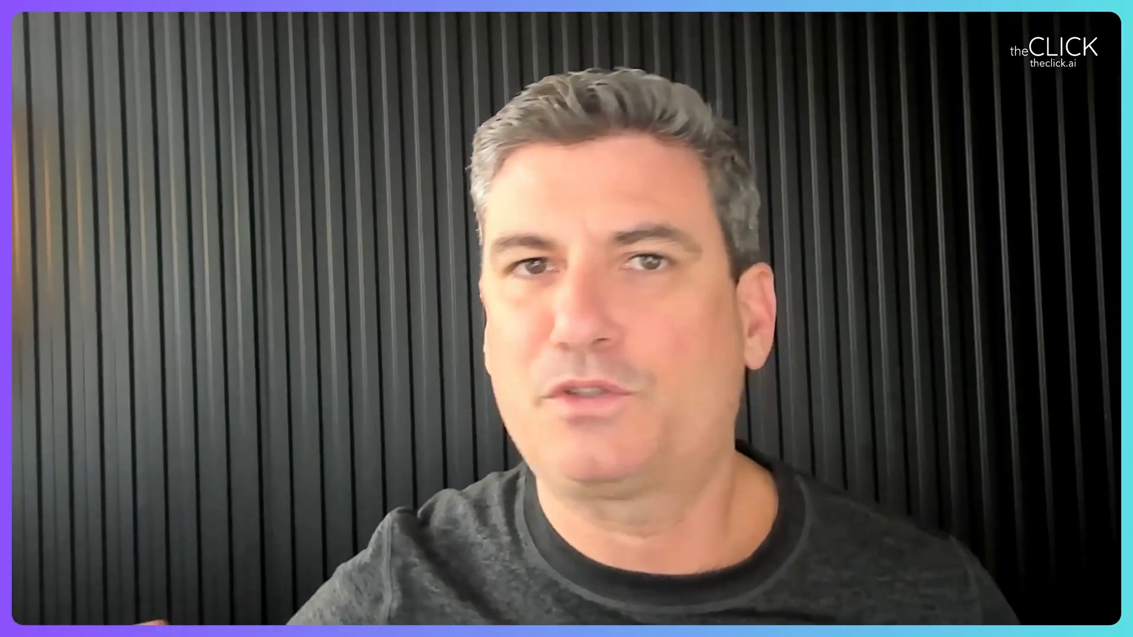
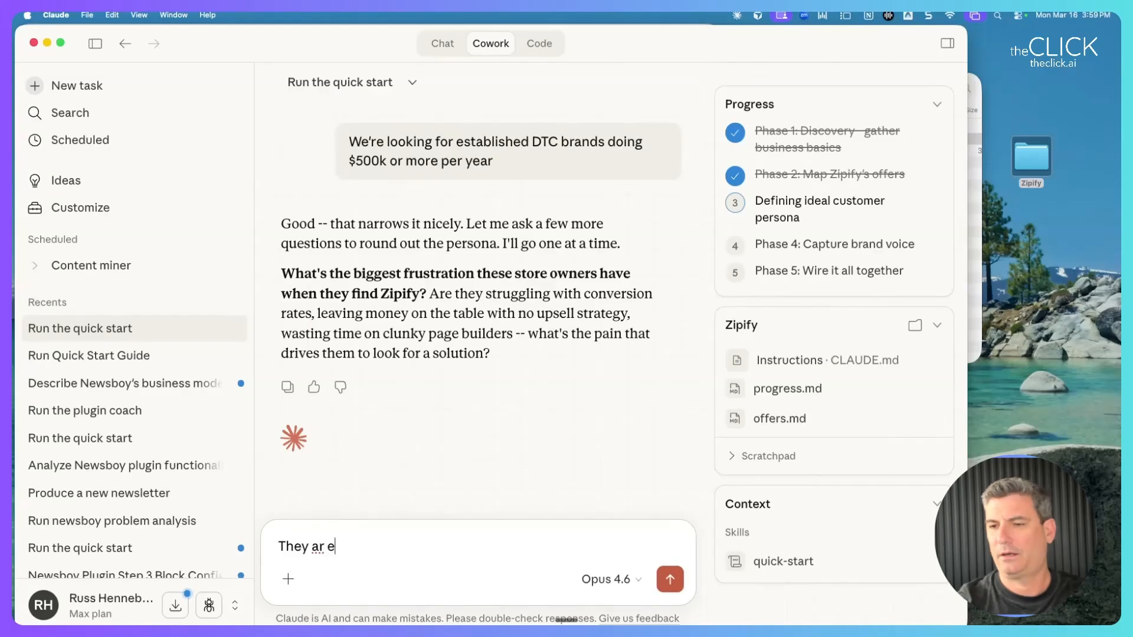
Answer that owners already make sales but want a higher average order value, then say where they hang out.
{"action": "type", "text": "want to increase average order value so they can be more profitable "}
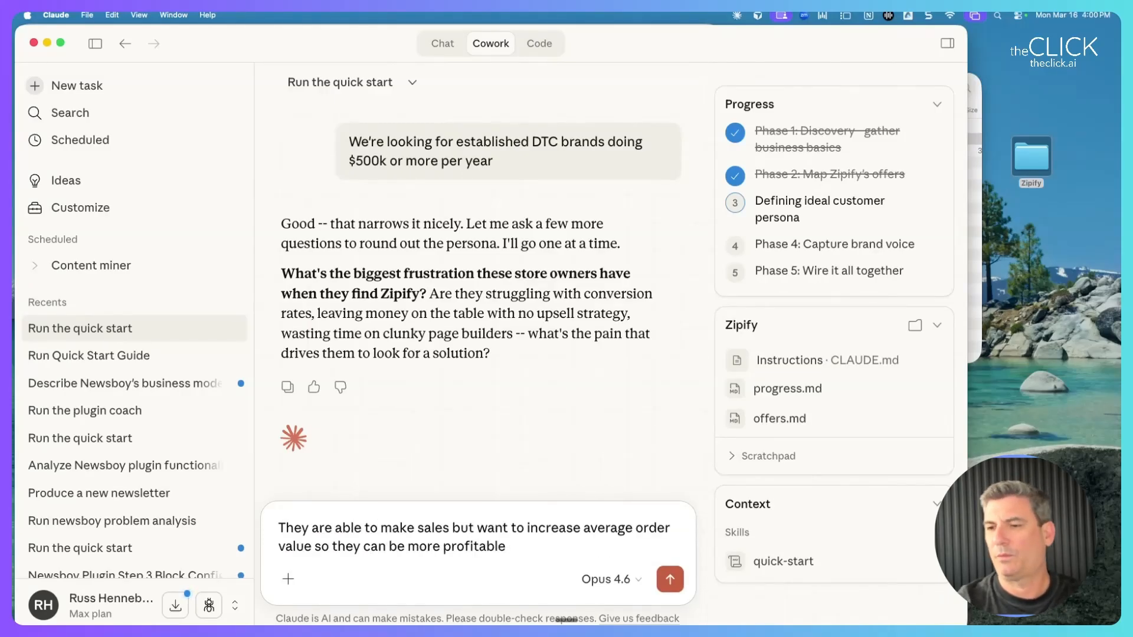
{"action": "type", "text": "and buy more advertising"}
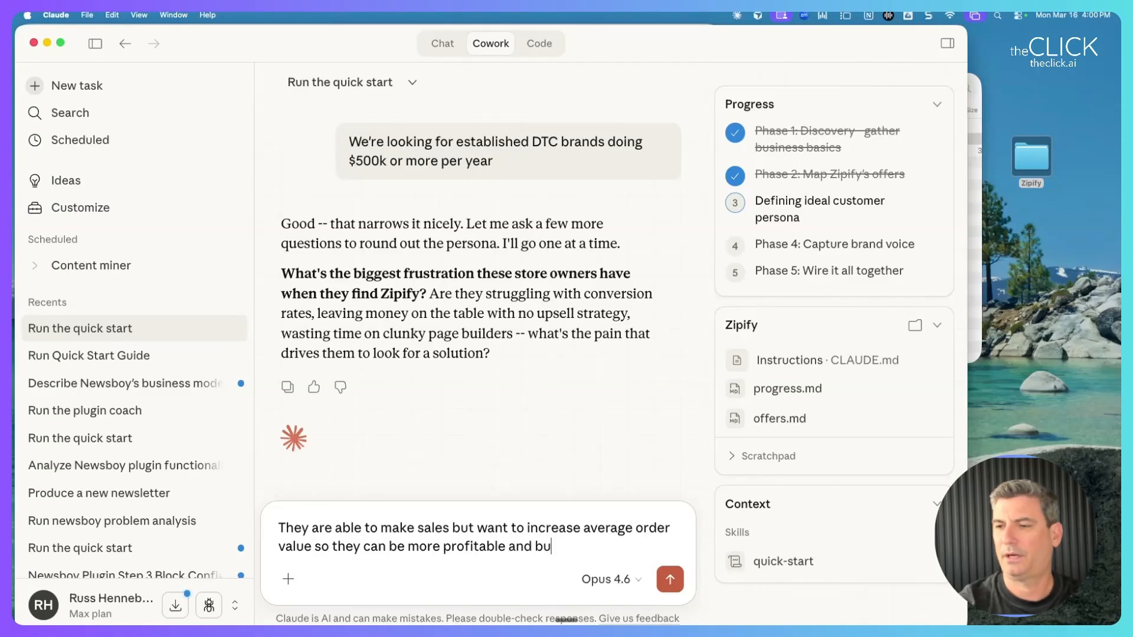
{"action": "key", "text": "Return"}
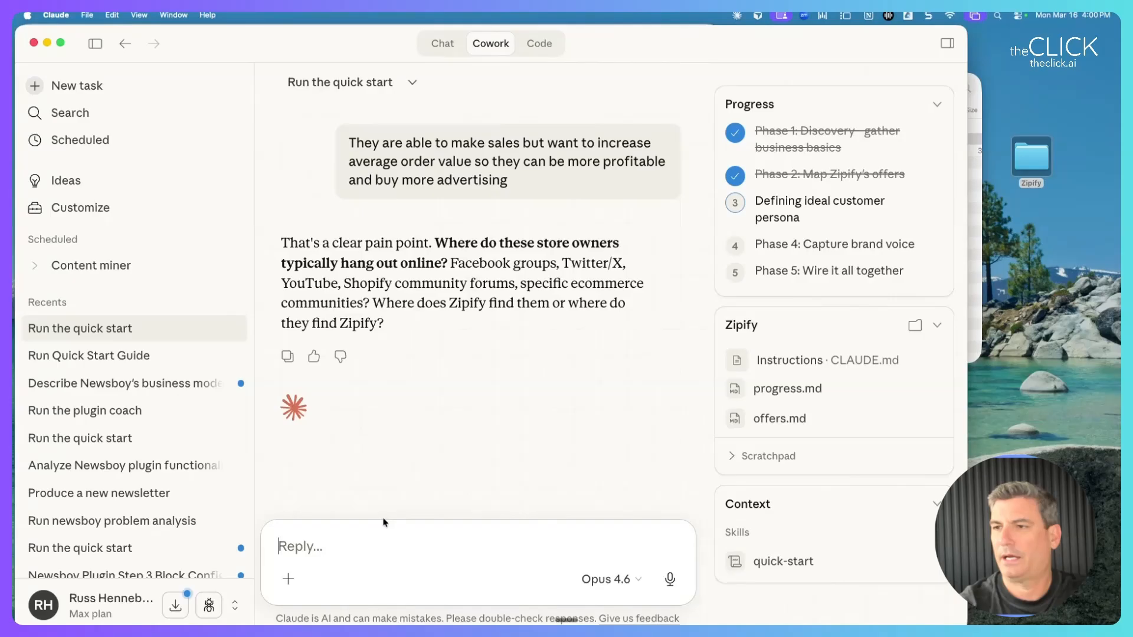
{"action": "type", "text": "They are in the tuyp"}
{"action": "key", "text": "BackSpace"}
{"action": "key", "text": "BackSpace"}
{"action": "key", "text": "BackSpace"}
{"action": "type", "text": "yp"}
{"action": "key", "text": "Return"}
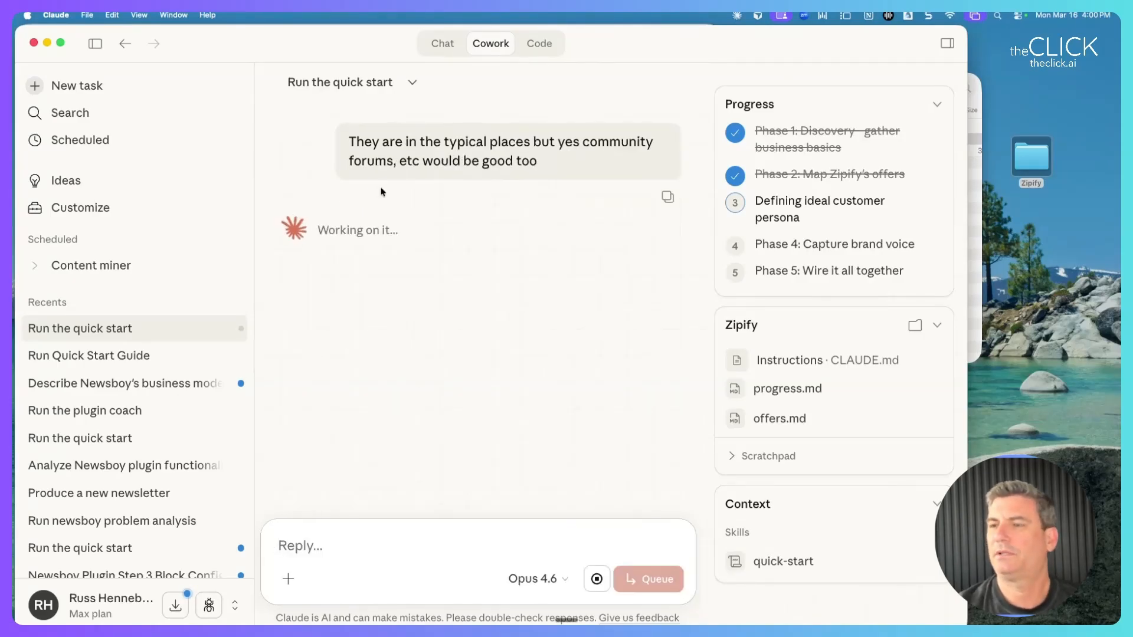
Answer the objection question: there's a lot of competition and they need proof it works.
{"action": "scroll", "coordinate": [381, 192], "scroll_direction": "up", "scroll_amount": 5}
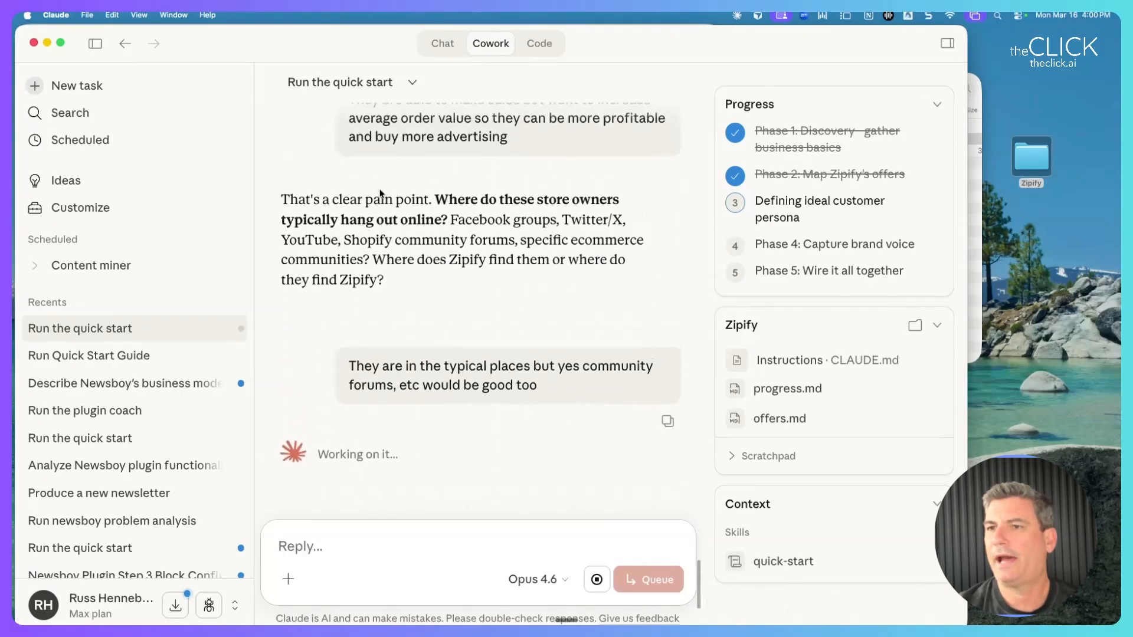
{"action": "left_click_drag", "start_coordinate": [381, 194], "coordinate": [426, 241]}
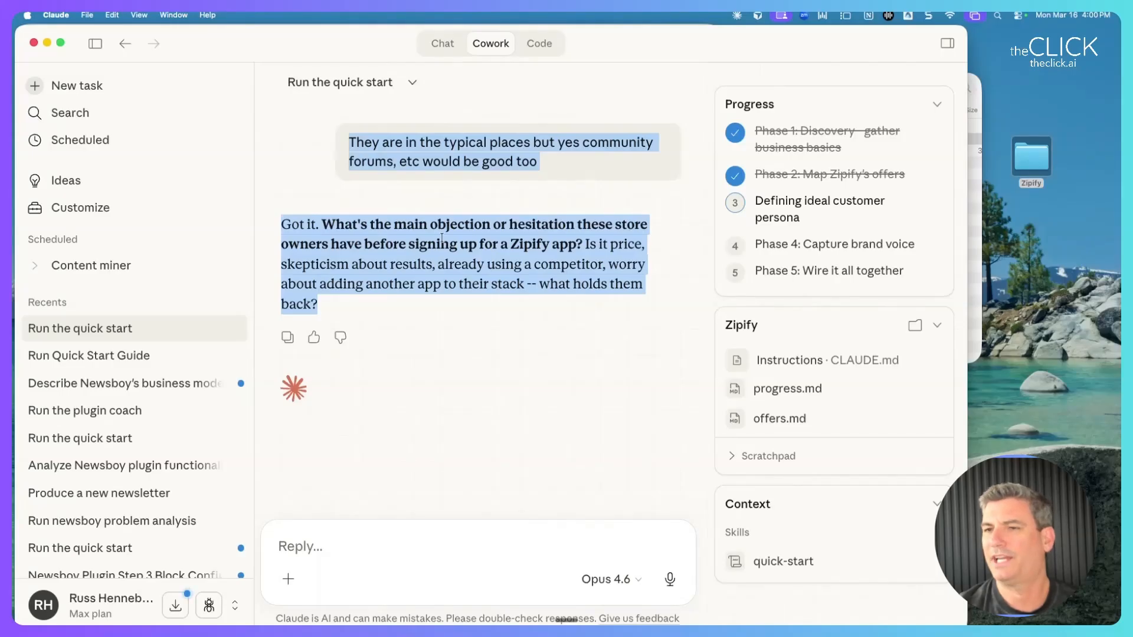
{"action": "left_click", "coordinate": [334, 546]}
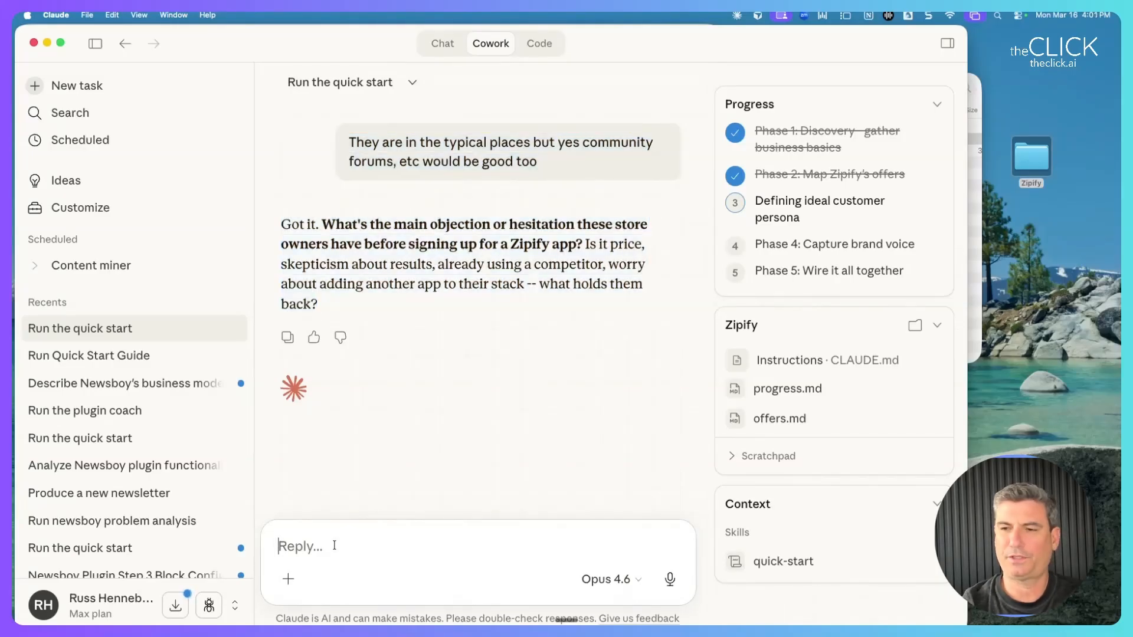
{"action": "type", "text": "There's a lot o"}
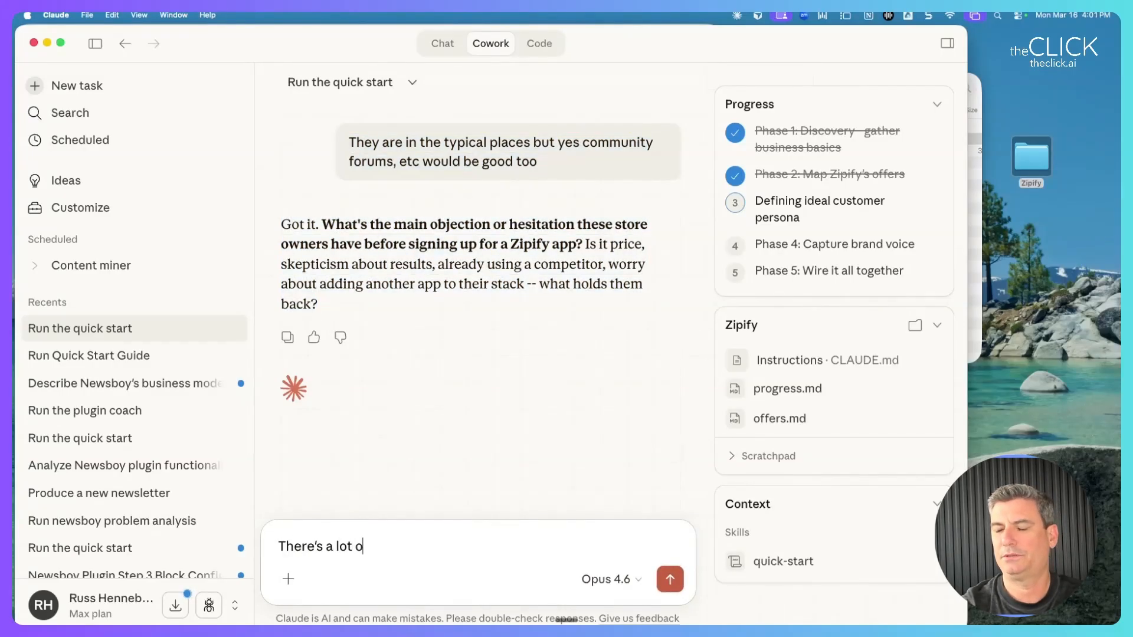
{"action": "type", "text": "f competition"}
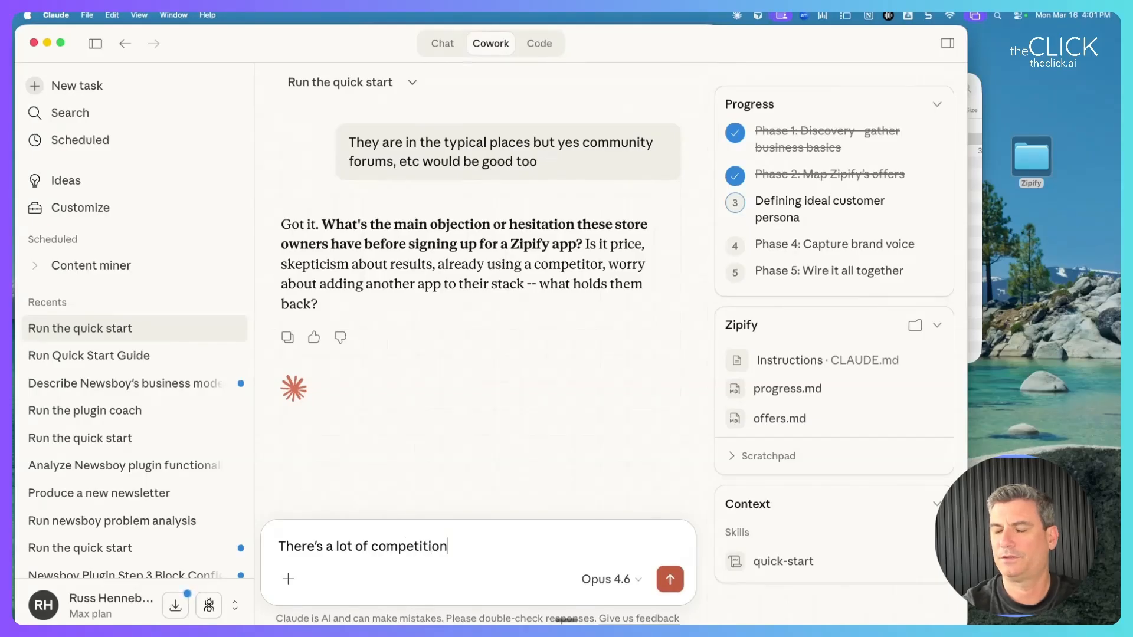
{"action": "type", "text": " and they need proof that it works"}
{"action": "key", "text": "Return"}
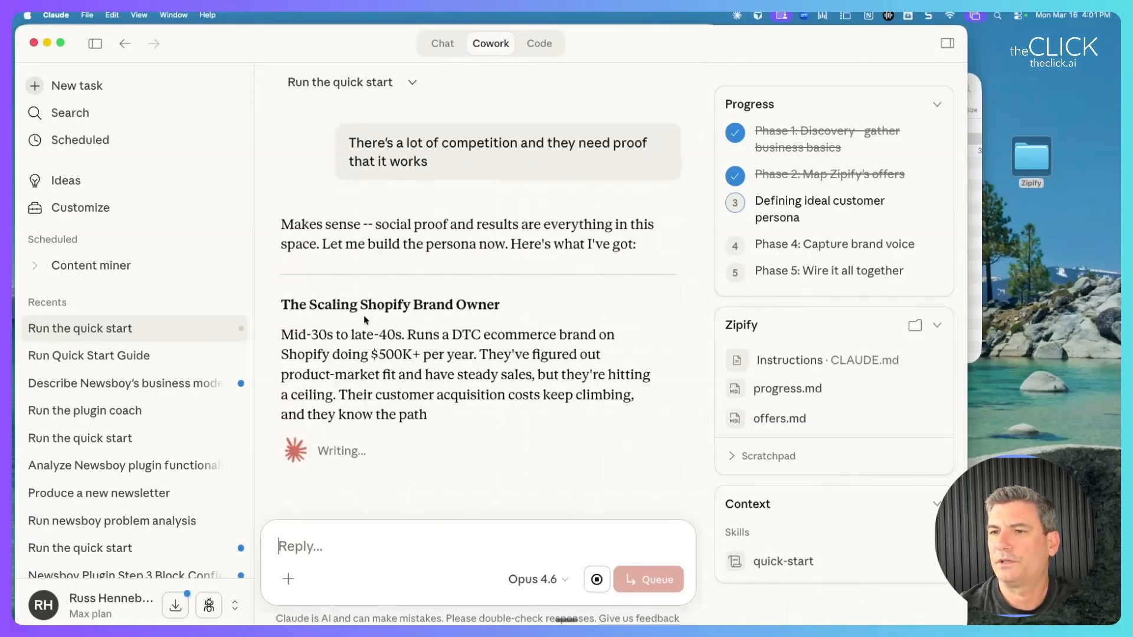
Scroll through Claude's finished Scaling Shopify Brand Owner persona reply.
{"action": "left_click_drag", "start_coordinate": [298, 306], "coordinate": [390, 387]}
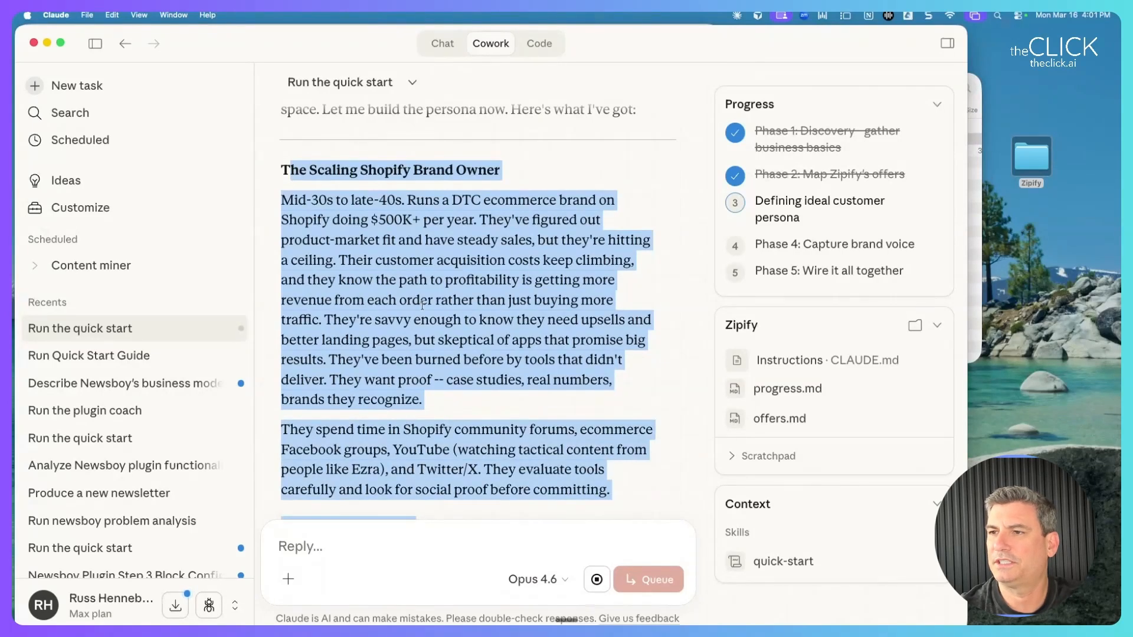
{"action": "scroll", "coordinate": [422, 305], "scroll_direction": "down", "scroll_amount": 3}
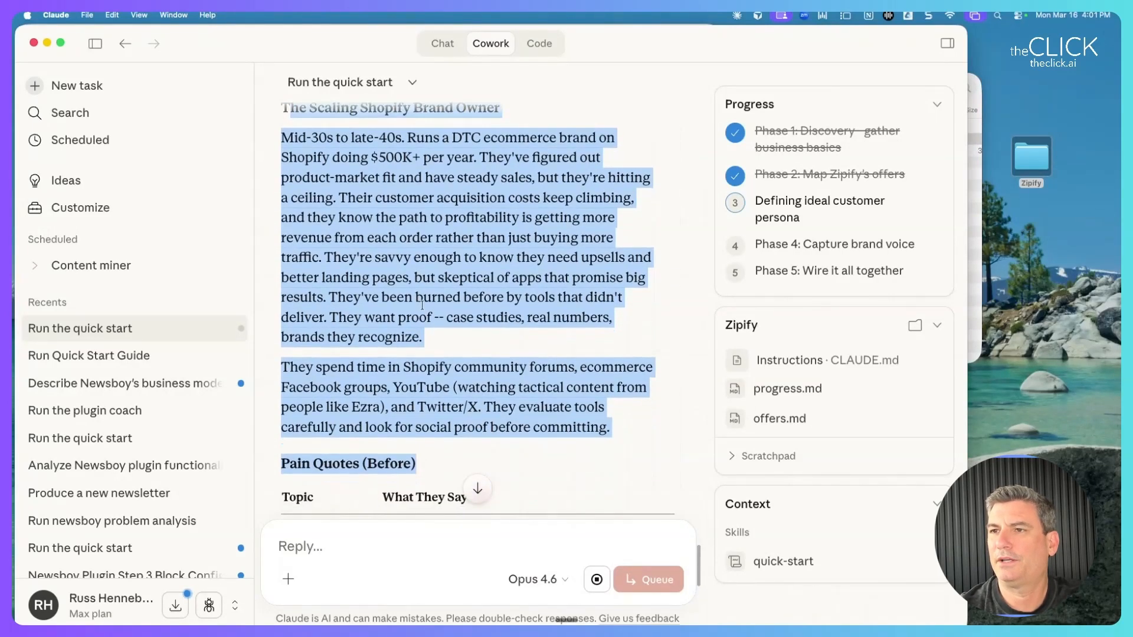
{"action": "scroll", "coordinate": [422, 305], "scroll_direction": "down", "scroll_amount": 5}
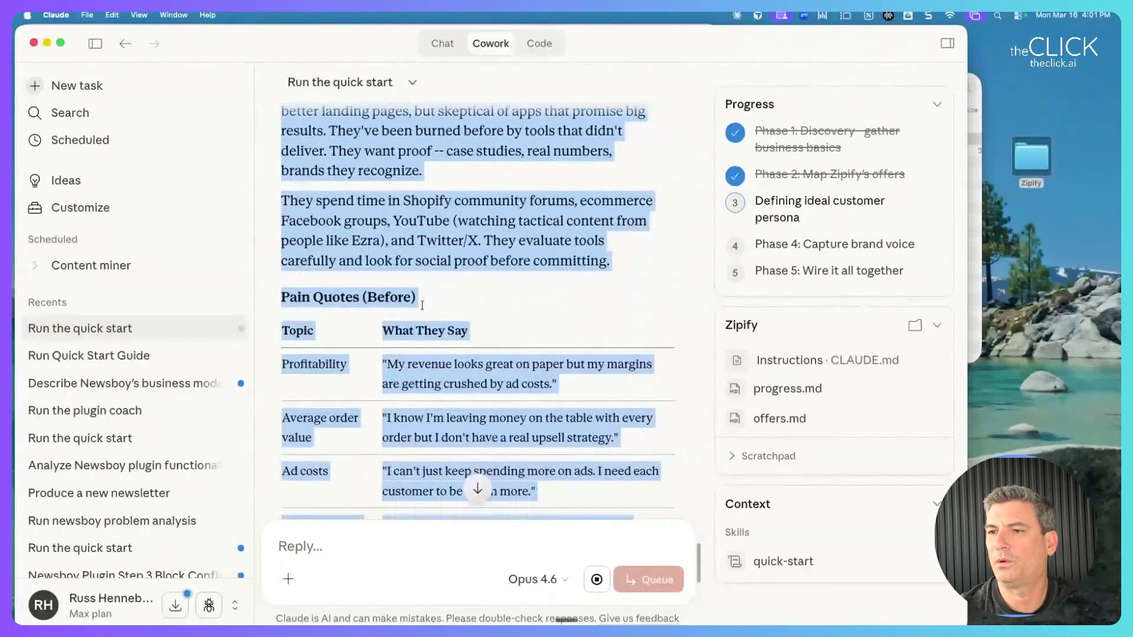
{"action": "scroll", "coordinate": [417, 390], "scroll_direction": "down", "scroll_amount": 7}
{"action": "scroll", "coordinate": [420, 380], "scroll_direction": "up", "scroll_amount": 4}
{"action": "scroll", "coordinate": [421, 382], "scroll_direction": "up", "scroll_amount": 2}
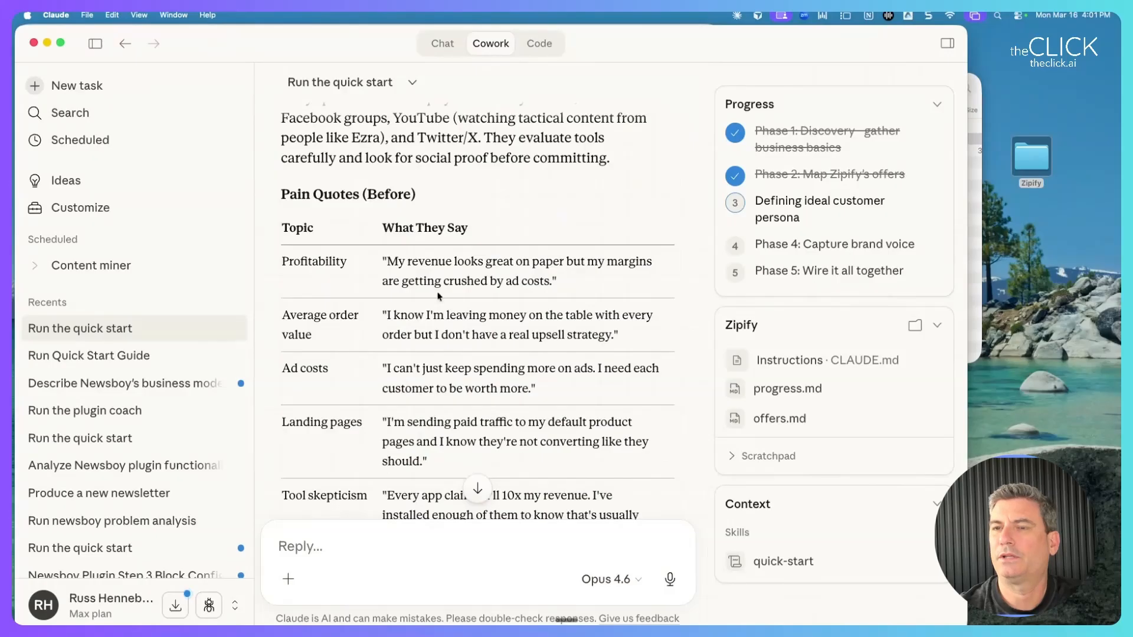
Read the Pain Quotes (Before) table rows from Profitability to Landing pages.
{"action": "left_click_drag", "start_coordinate": [280, 195], "coordinate": [382, 336]}
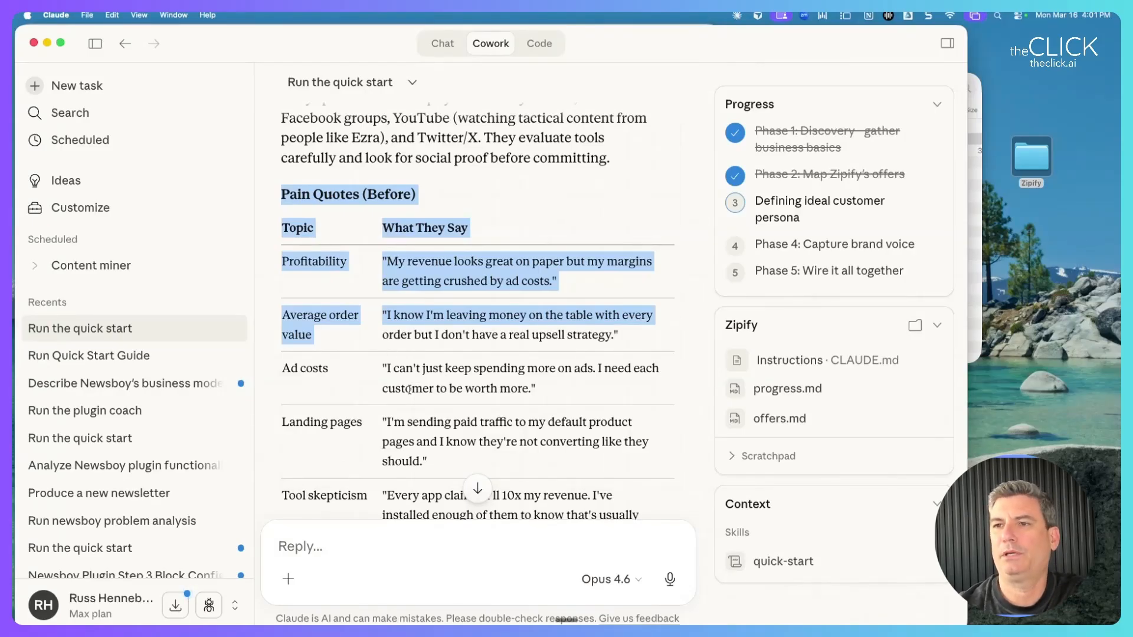
{"action": "left_click", "coordinate": [416, 395]}
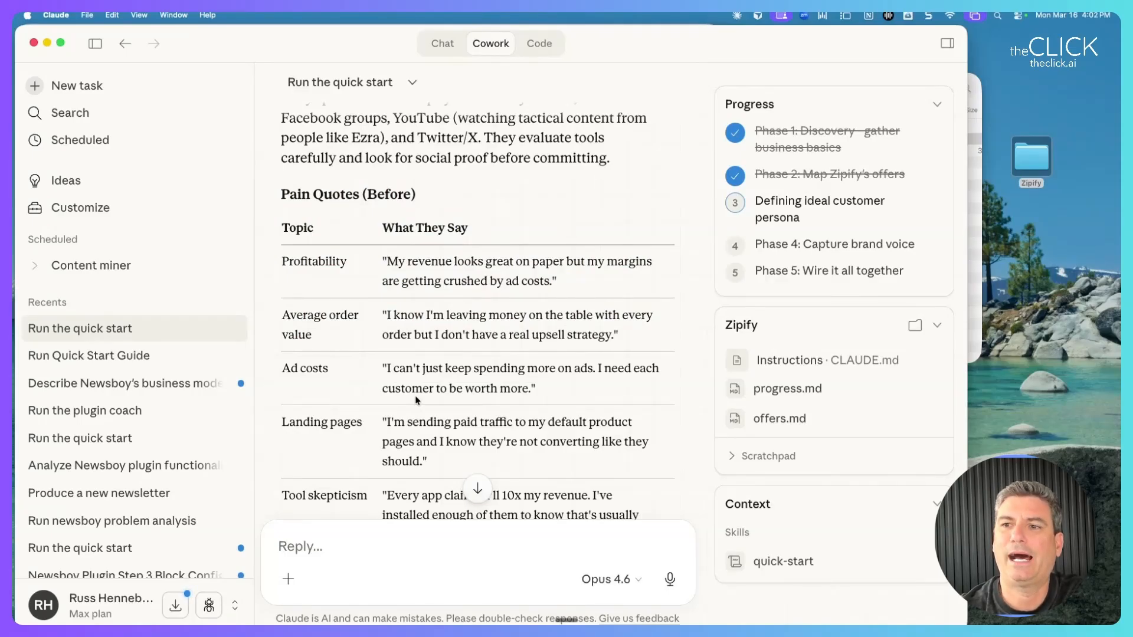
{"action": "left_click_drag", "start_coordinate": [290, 195], "coordinate": [353, 264]}
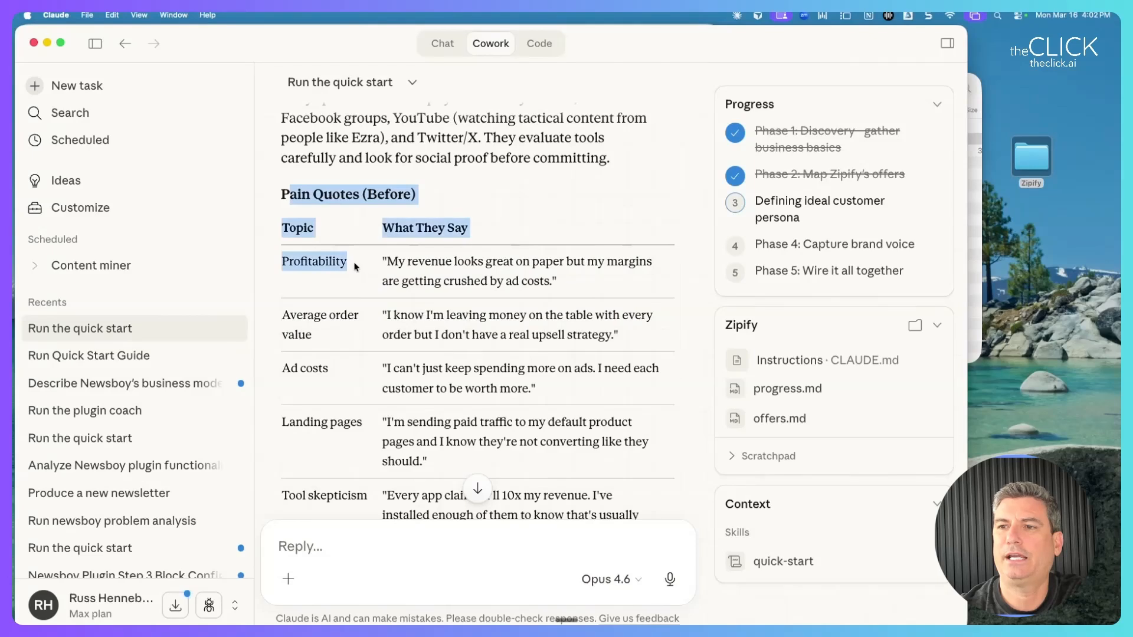
{"action": "scroll", "coordinate": [361, 279], "scroll_direction": "down", "scroll_amount": 2}
{"action": "left_click", "coordinate": [361, 278]}
{"action": "left_click_drag", "start_coordinate": [280, 187], "coordinate": [336, 247]}
{"action": "left_click", "coordinate": [335, 247]}
{"action": "left_click_drag", "start_coordinate": [284, 219], "coordinate": [400, 403]}
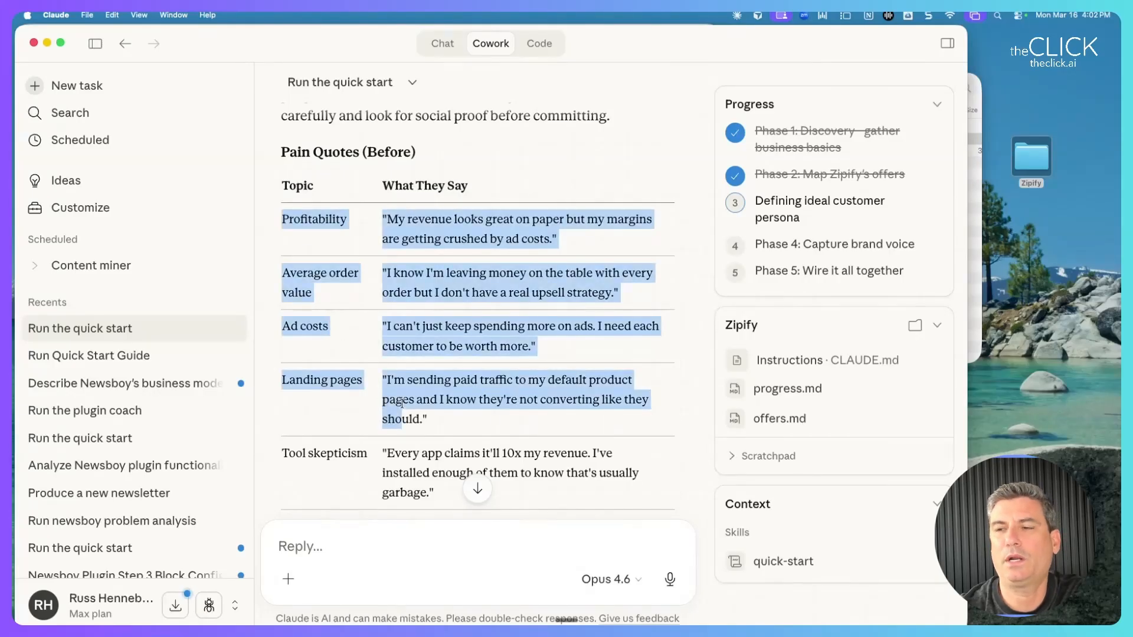
{"action": "left_click", "coordinate": [394, 220]}
{"action": "left_click_drag", "start_coordinate": [385, 217], "coordinate": [556, 239]}
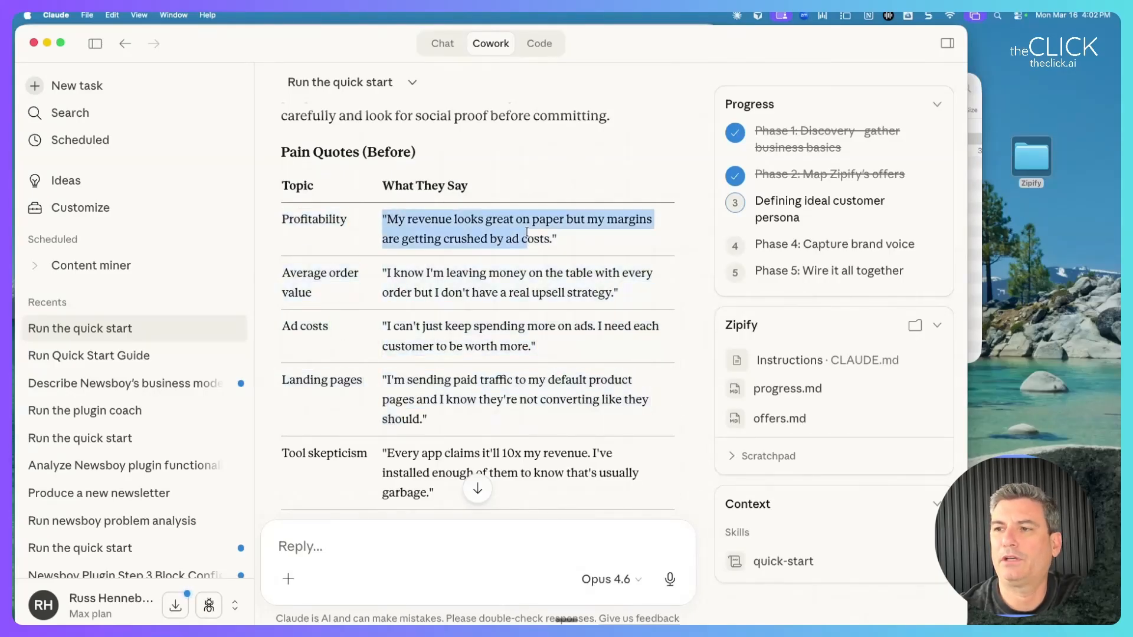
{"action": "left_click", "coordinate": [401, 276]}
Read the Tool skepticism pain quote and Claude's closing question about whether the persona fits.
{"action": "left_click_drag", "start_coordinate": [384, 276], "coordinate": [430, 424]}
{"action": "scroll", "coordinate": [393, 323], "scroll_direction": "down", "scroll_amount": 3}
{"action": "left_click_drag", "start_coordinate": [388, 323], "coordinate": [444, 366]}
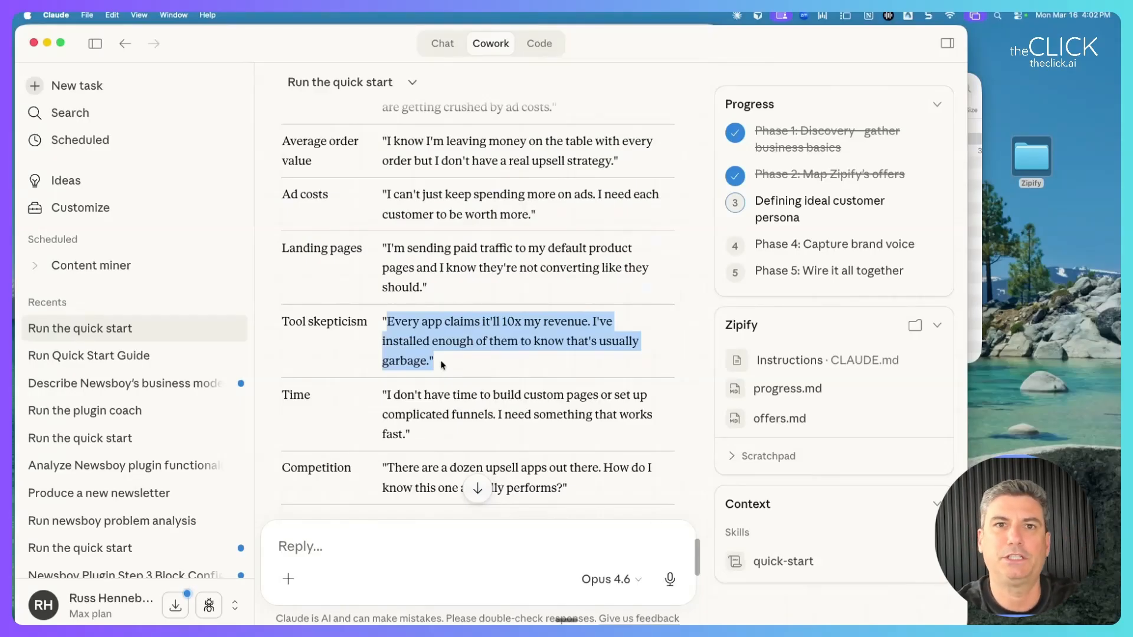
{"action": "scroll", "coordinate": [443, 365], "scroll_direction": "down", "scroll_amount": 12}
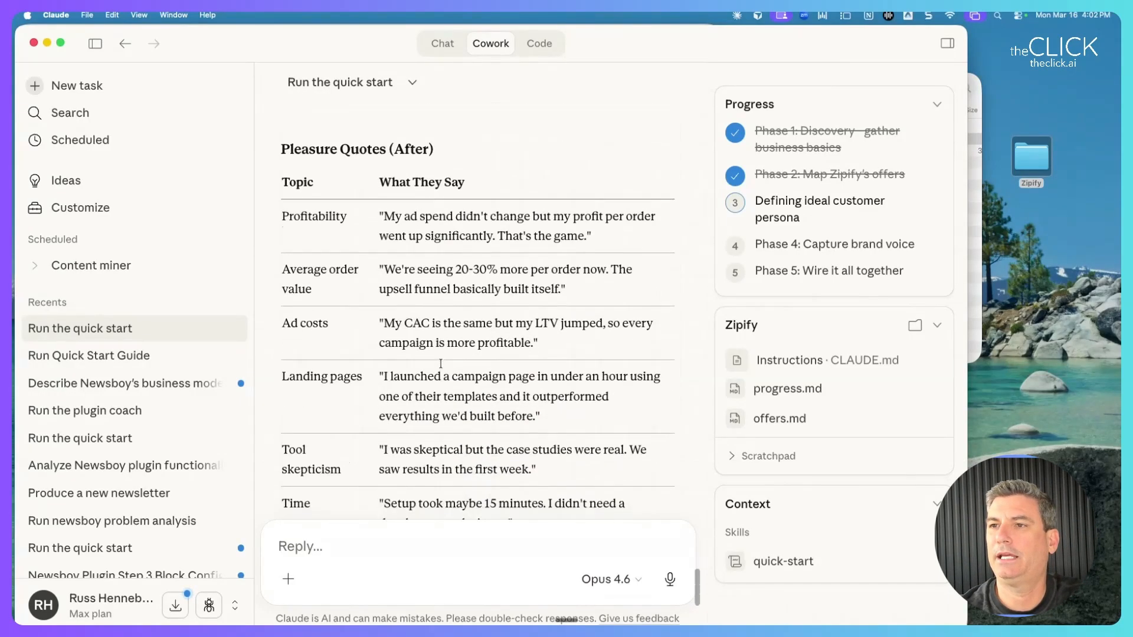
{"action": "scroll", "coordinate": [442, 366], "scroll_direction": "up", "scroll_amount": 15}
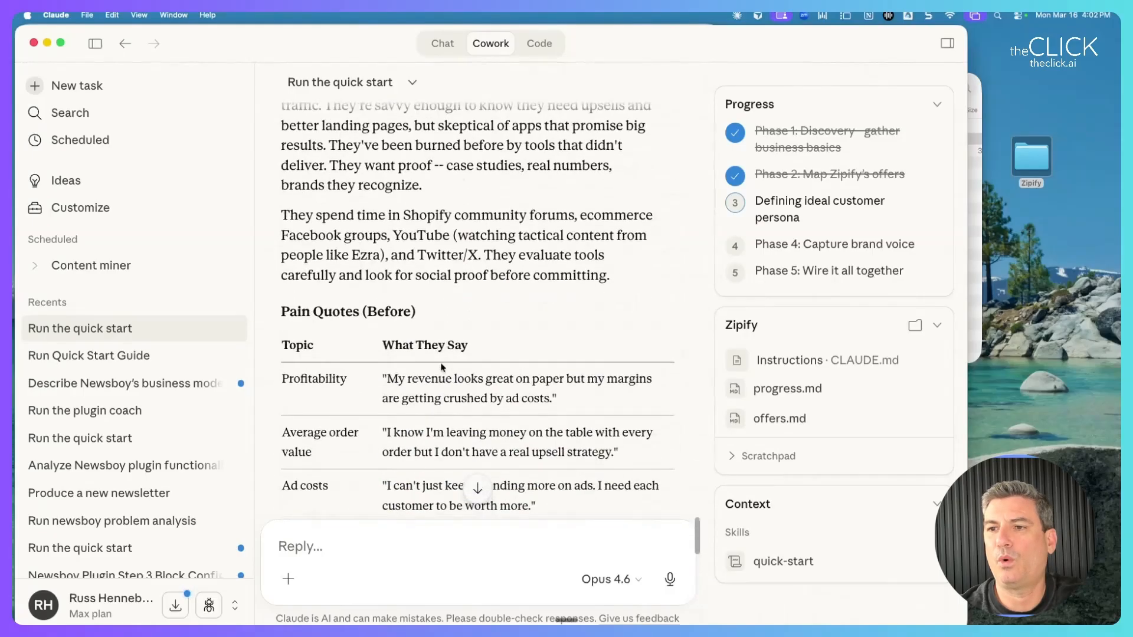
{"action": "scroll", "coordinate": [441, 363], "scroll_direction": "down", "scroll_amount": 15}
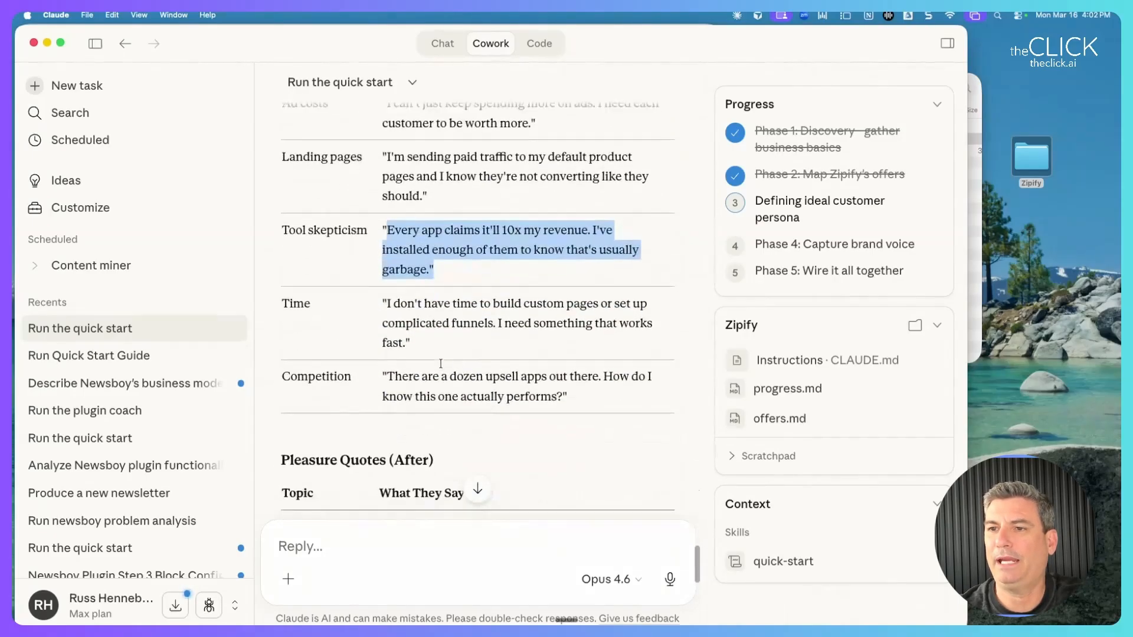
{"action": "scroll", "coordinate": [442, 366], "scroll_direction": "down", "scroll_amount": 3}
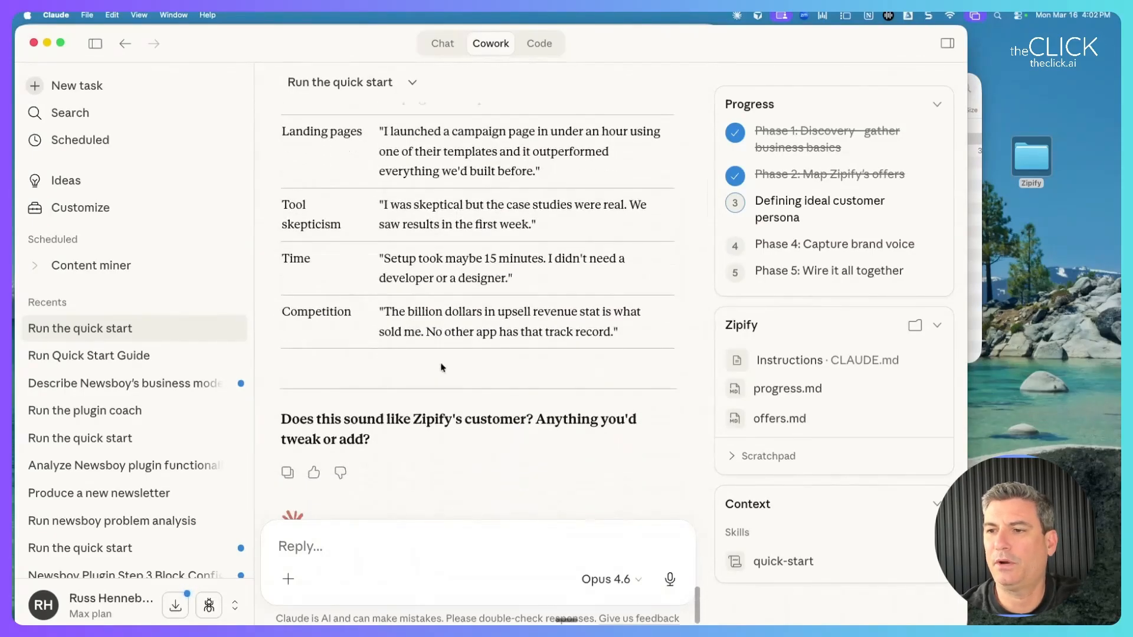
{"action": "triple_click", "coordinate": [344, 421]}
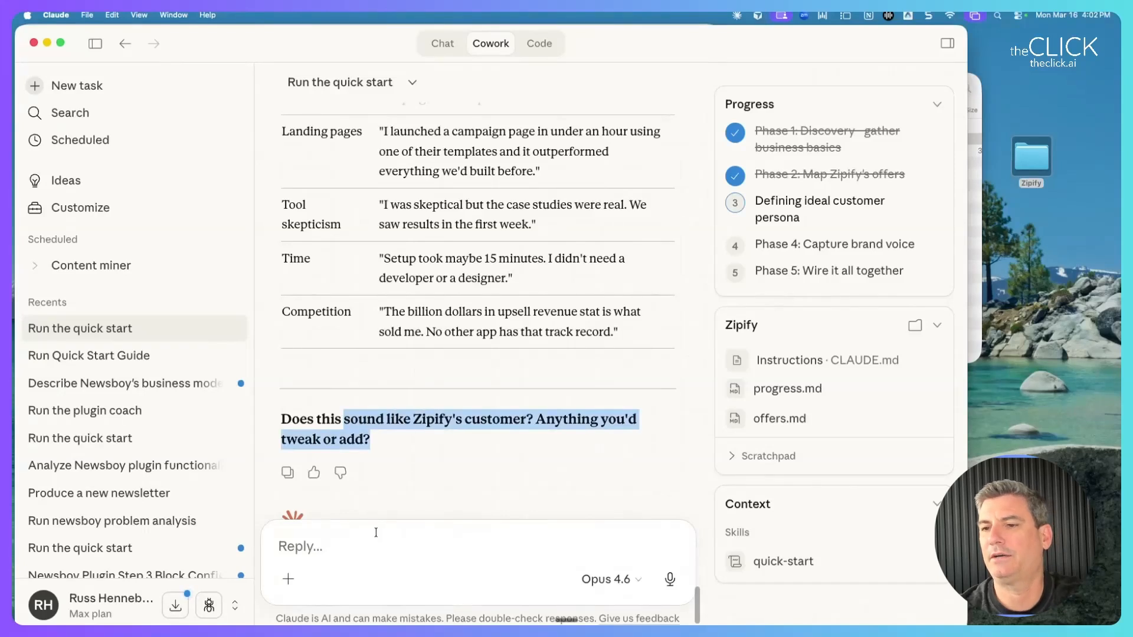
{"action": "left_click", "coordinate": [370, 549]}
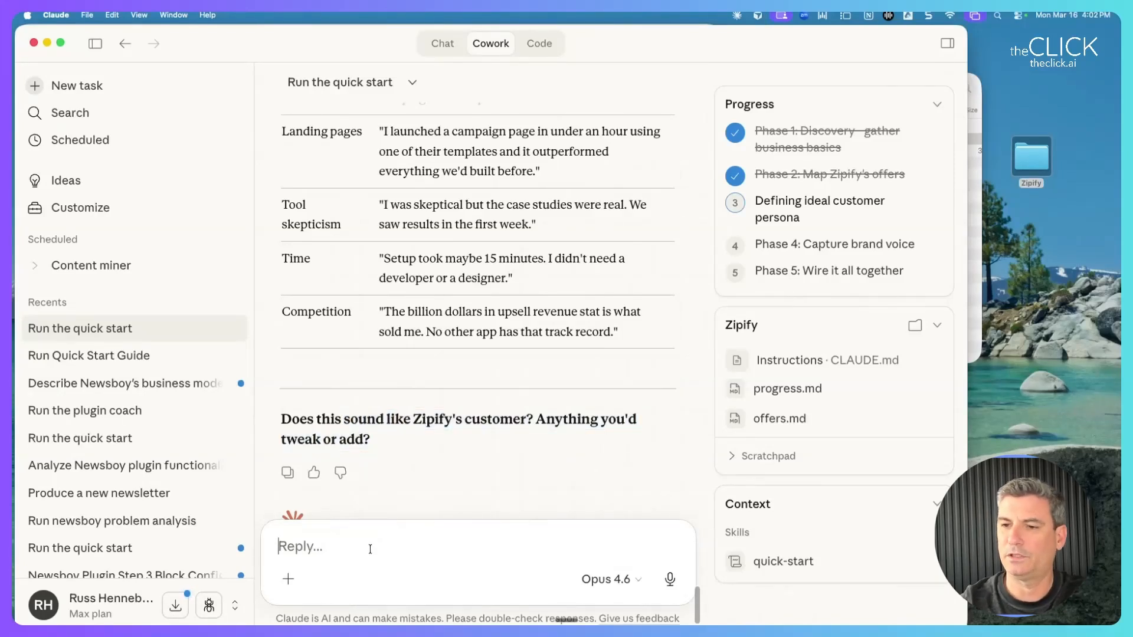
Approve the persona by replying 'Looks great!'.
{"action": "type", "text": "Looks great!"}
{"action": "key", "text": "Return"}
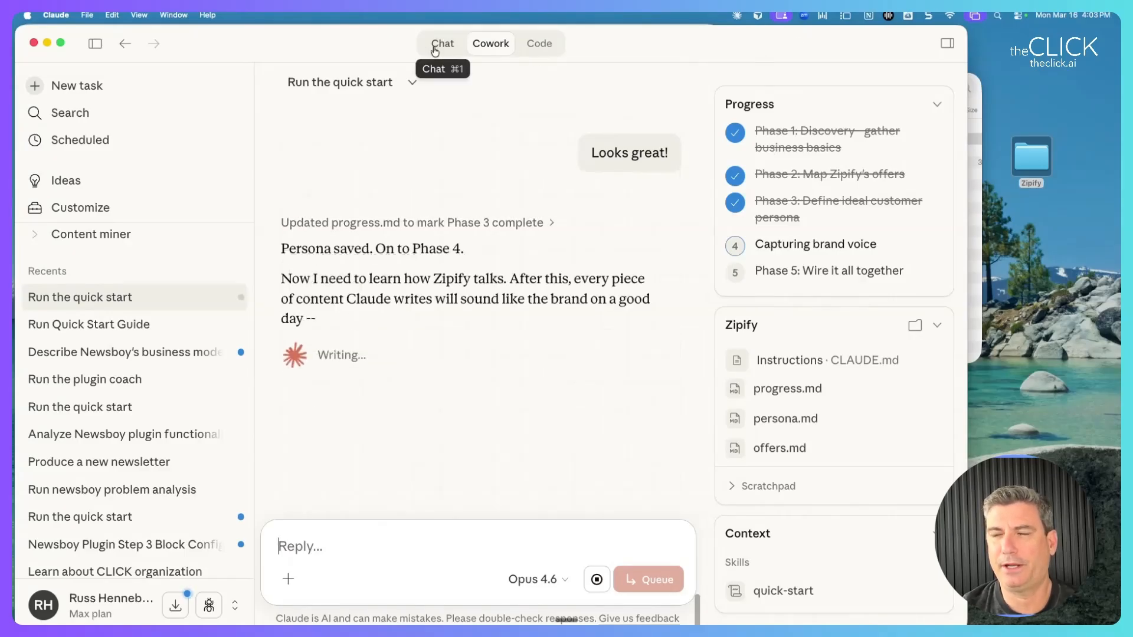
{"action": "mouse_move", "coordinate": [621, 49]}
{"action": "left_mouse_down"}
{"action": "mouse_move", "coordinate": [644, 40]}
{"action": "mouse_move", "coordinate": [630, 68]}
{"action": "mouse_move", "coordinate": [618, 46]}
{"action": "left_mouse_up"}
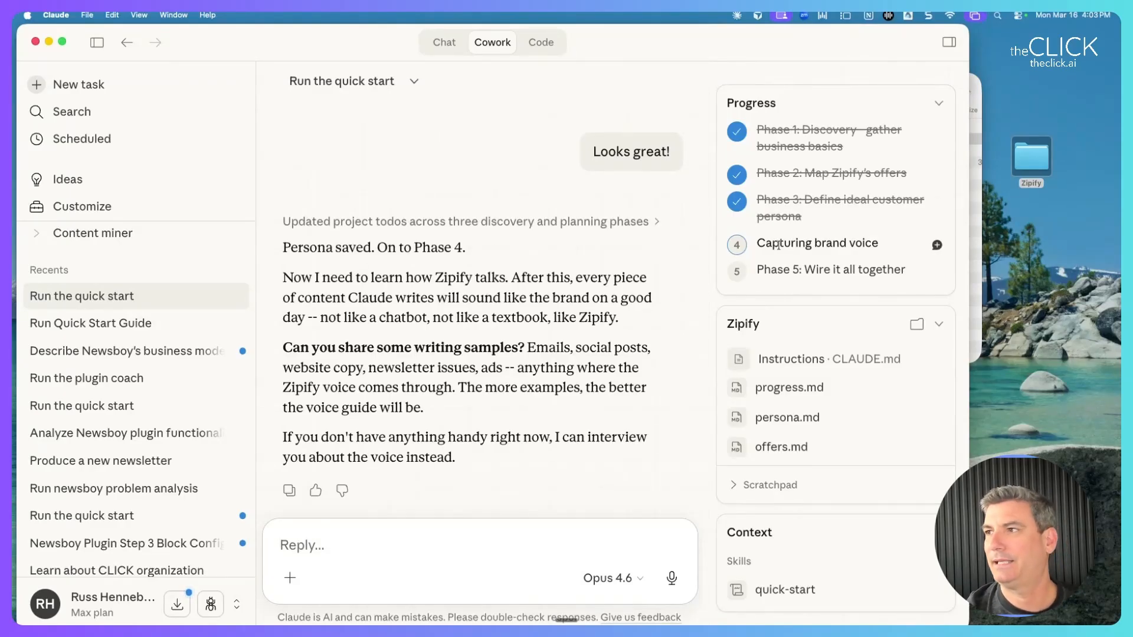
Bring the Zipify folder window forward and open persona.md.
{"action": "left_click", "coordinate": [975, 76]}
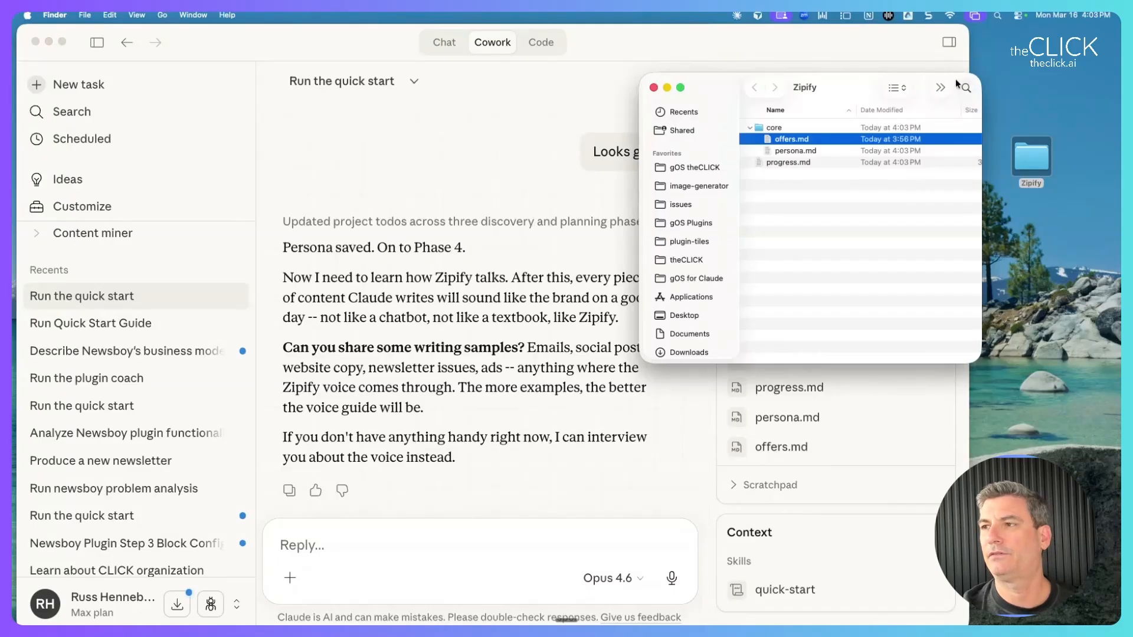
{"action": "left_click_drag", "start_coordinate": [870, 85], "coordinate": [789, 92]}
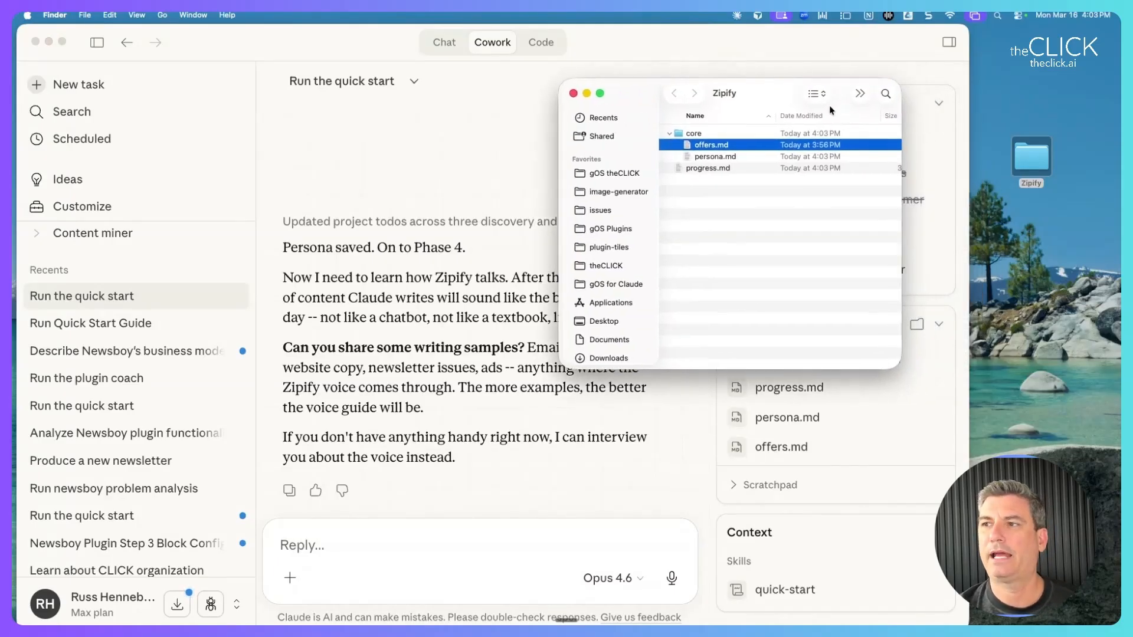
{"action": "left_click", "coordinate": [716, 160]}
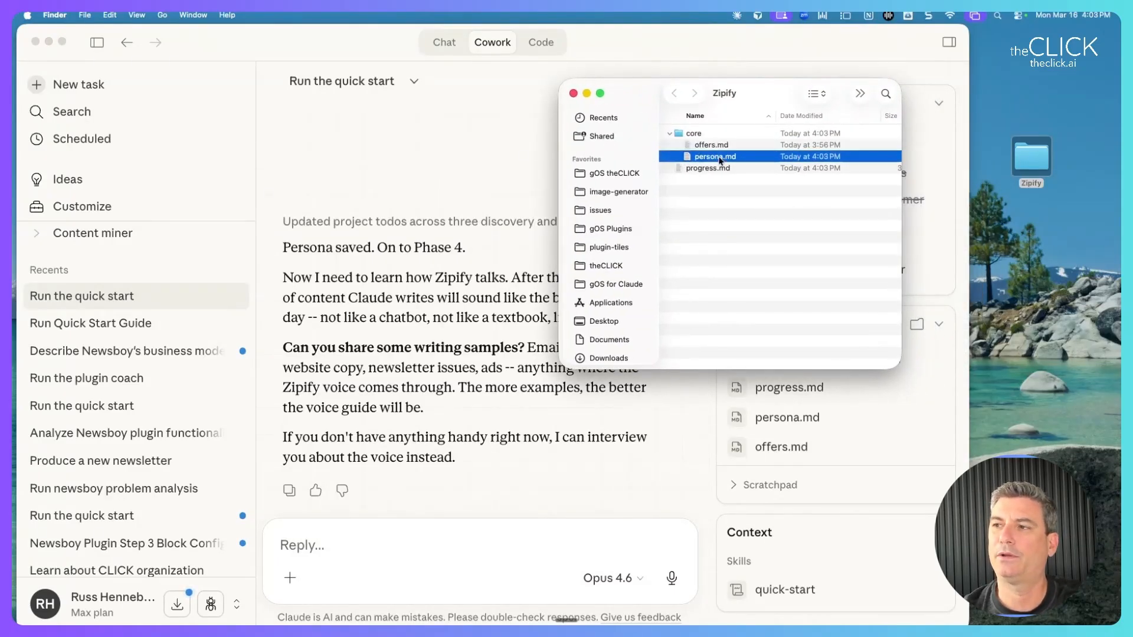
{"action": "double_click", "coordinate": [715, 160]}
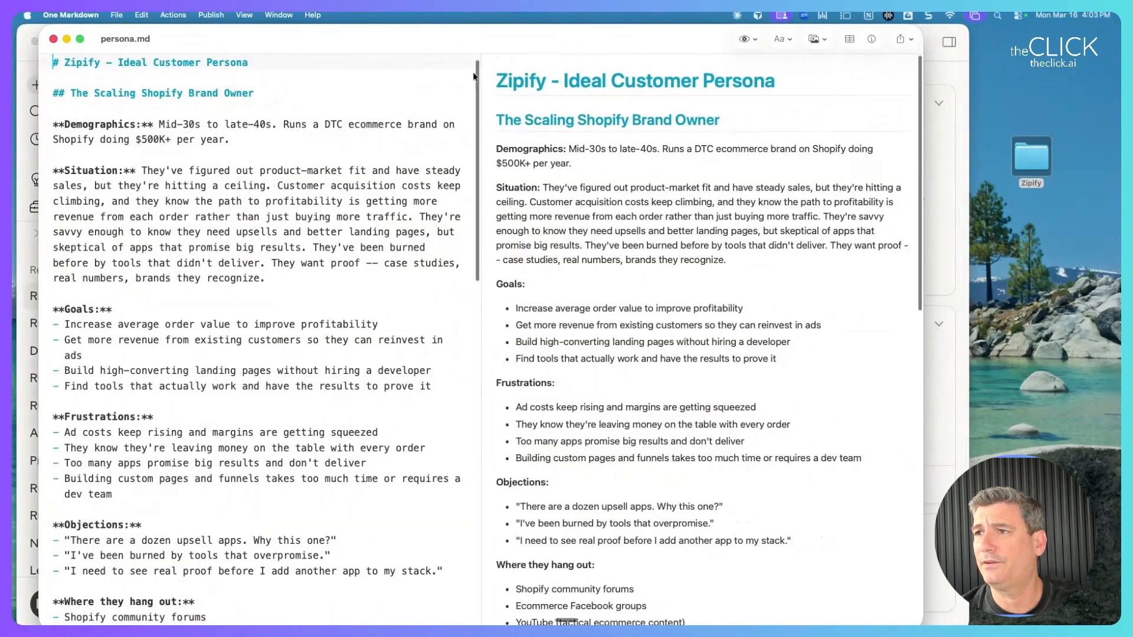
Read persona.md's Pain Quotes and Pleasure Quotes tables, then close the file.
{"action": "scroll", "coordinate": [507, 115], "scroll_direction": "down", "scroll_amount": 15}
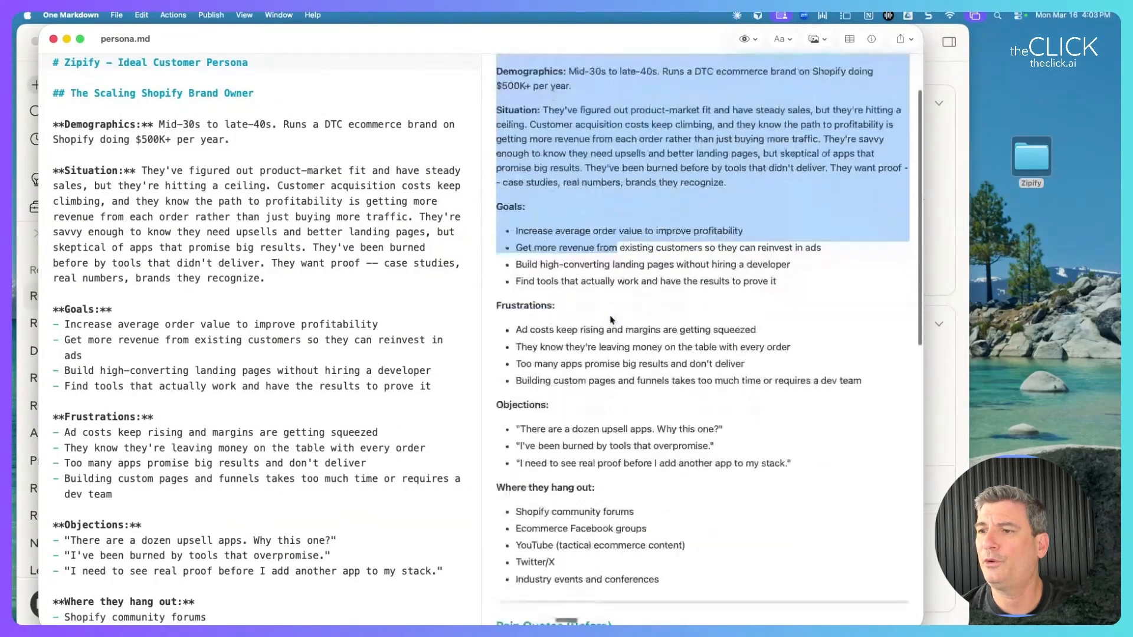
{"action": "scroll", "coordinate": [608, 314], "scroll_direction": "up", "scroll_amount": 9}
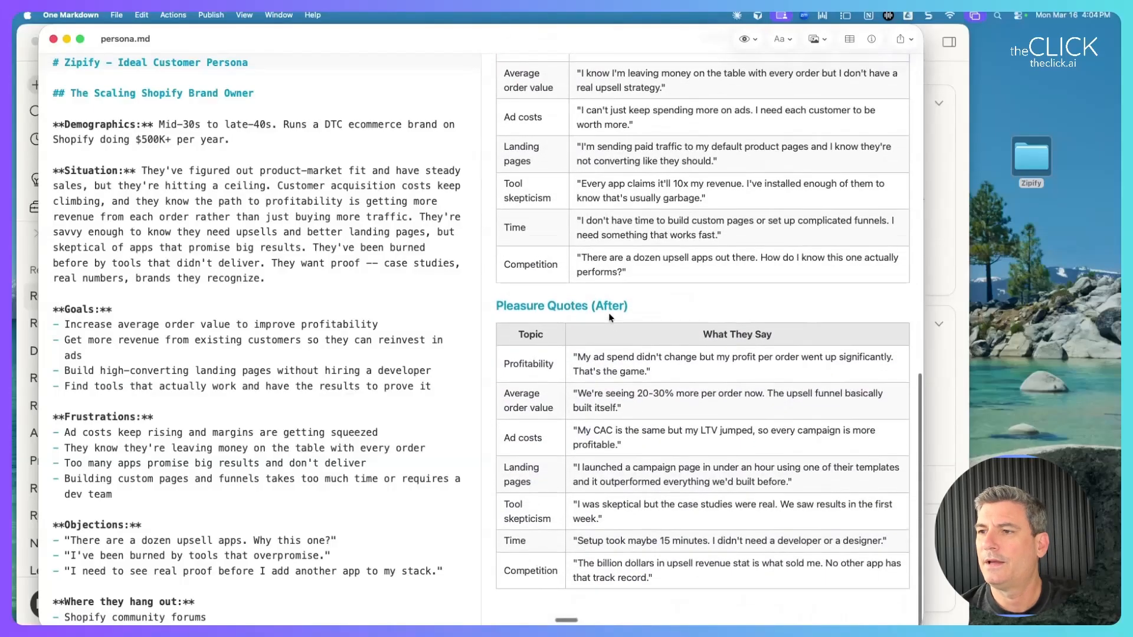
{"action": "scroll", "coordinate": [608, 313], "scroll_direction": "down", "scroll_amount": 9}
{"action": "mouse_move", "coordinate": [578, 110]}
{"action": "left_mouse_down"}
{"action": "mouse_move", "coordinate": [653, 219]}
{"action": "mouse_move", "coordinate": [643, 259]}
{"action": "mouse_move", "coordinate": [576, 108]}
{"action": "left_mouse_up"}
{"action": "scroll", "coordinate": [660, 210], "scroll_direction": "up", "scroll_amount": 7}
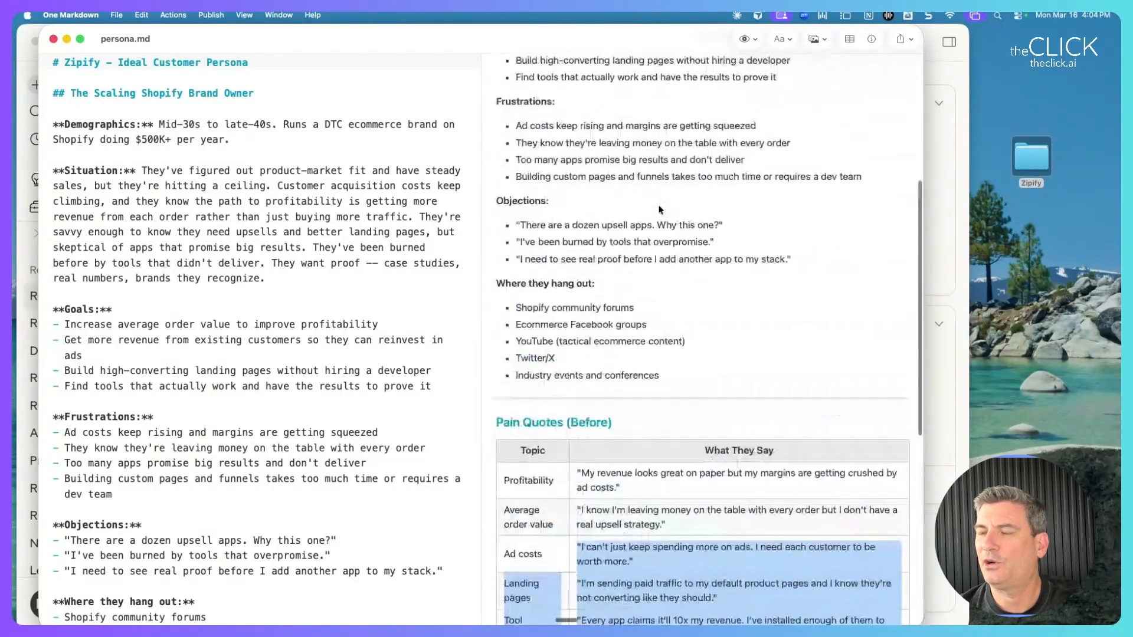
{"action": "scroll", "coordinate": [660, 211], "scroll_direction": "down", "scroll_amount": 6}
{"action": "scroll", "coordinate": [660, 210], "scroll_direction": "down", "scroll_amount": 3}
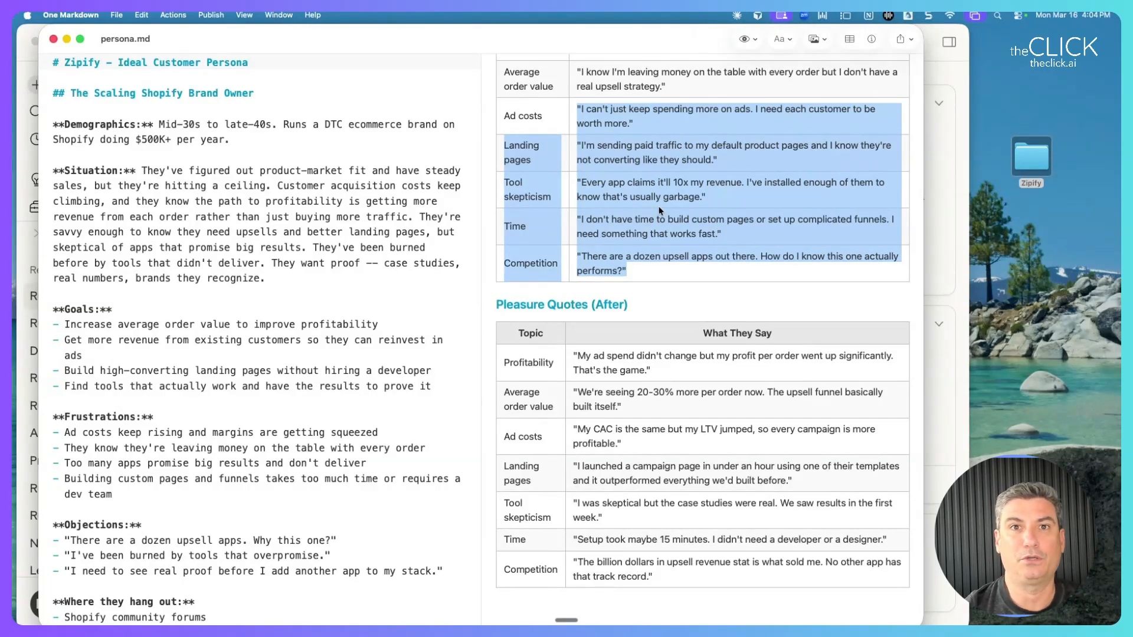
{"action": "scroll", "coordinate": [659, 207], "scroll_direction": "up", "scroll_amount": 5}
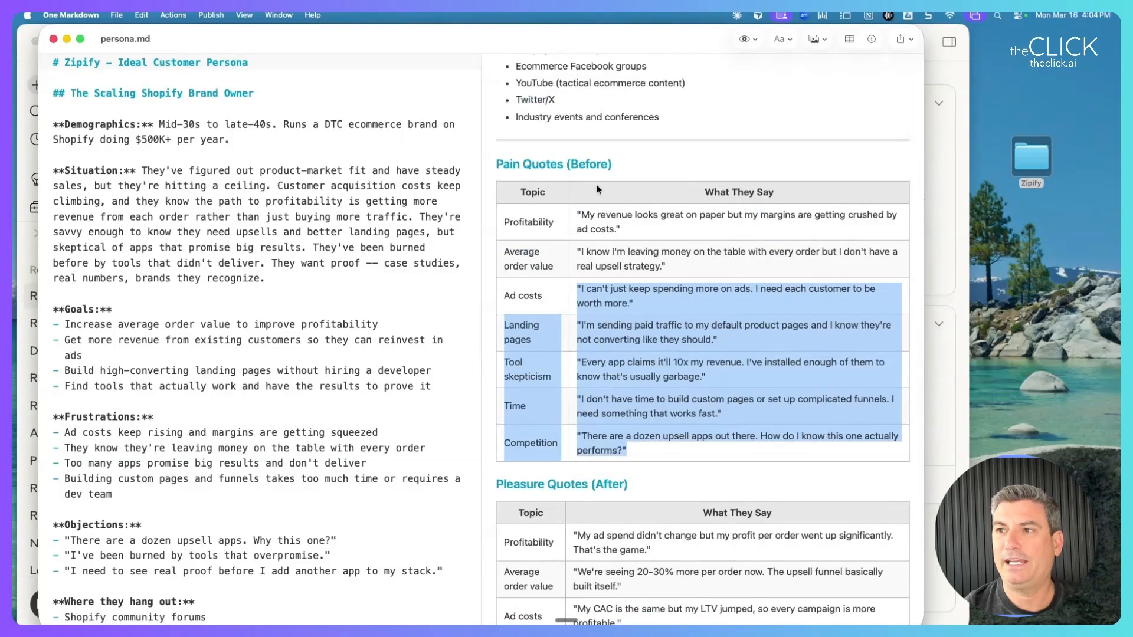
{"action": "left_click_drag", "start_coordinate": [499, 163], "coordinate": [748, 539]}
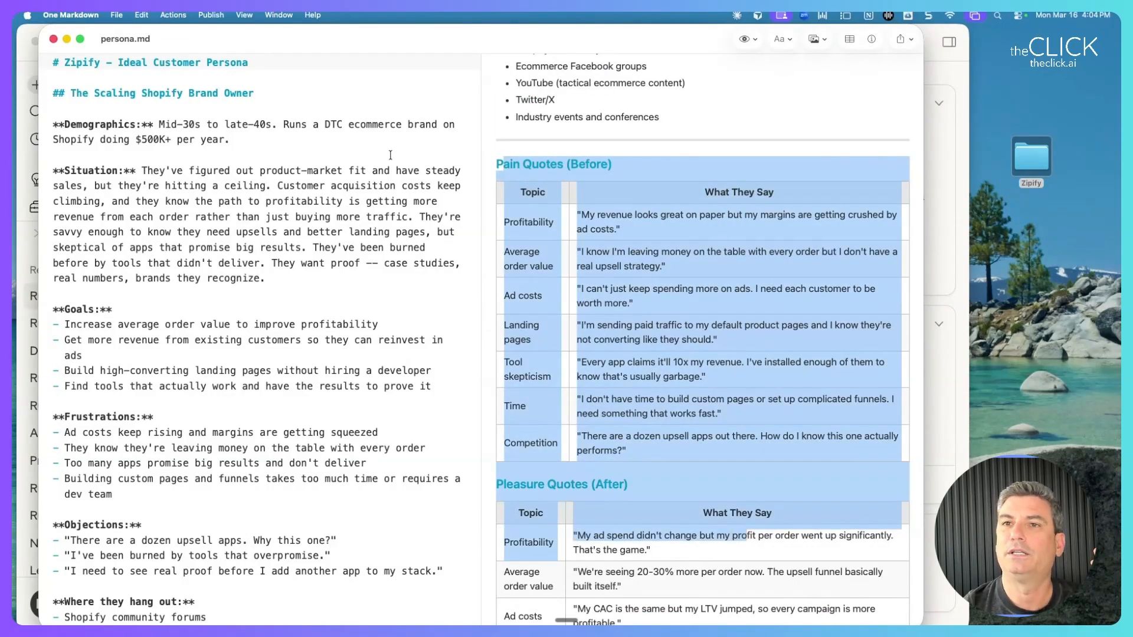
{"action": "key", "text": "super+w"}
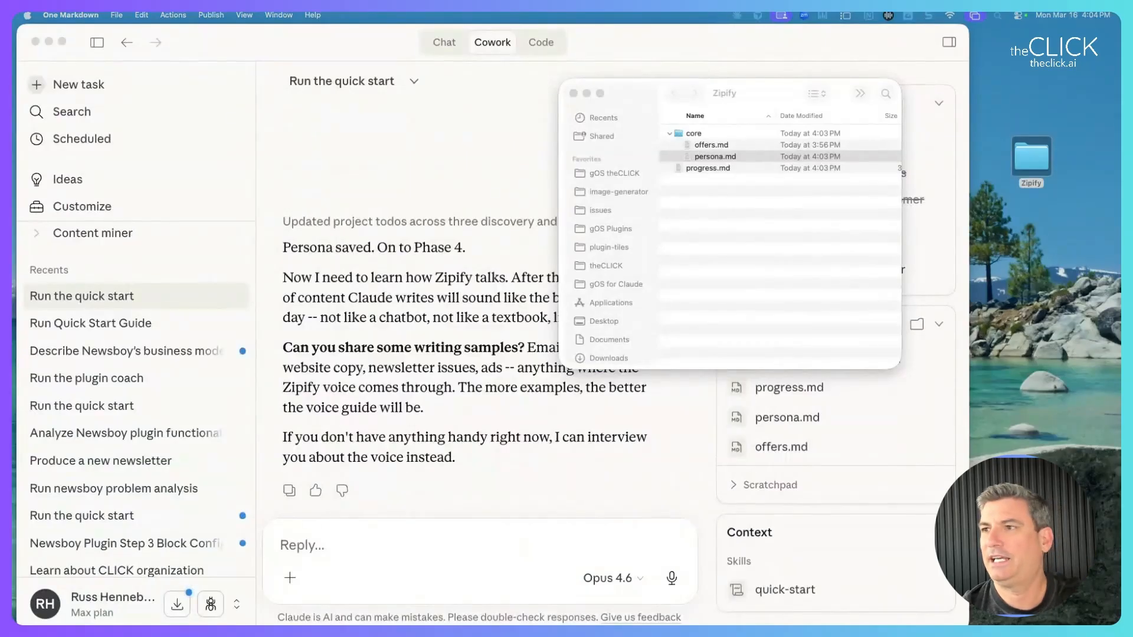
Bring the Claude Cowork chat back in front and place the cursor in the Reply box.
{"action": "left_click", "coordinate": [695, 196]}
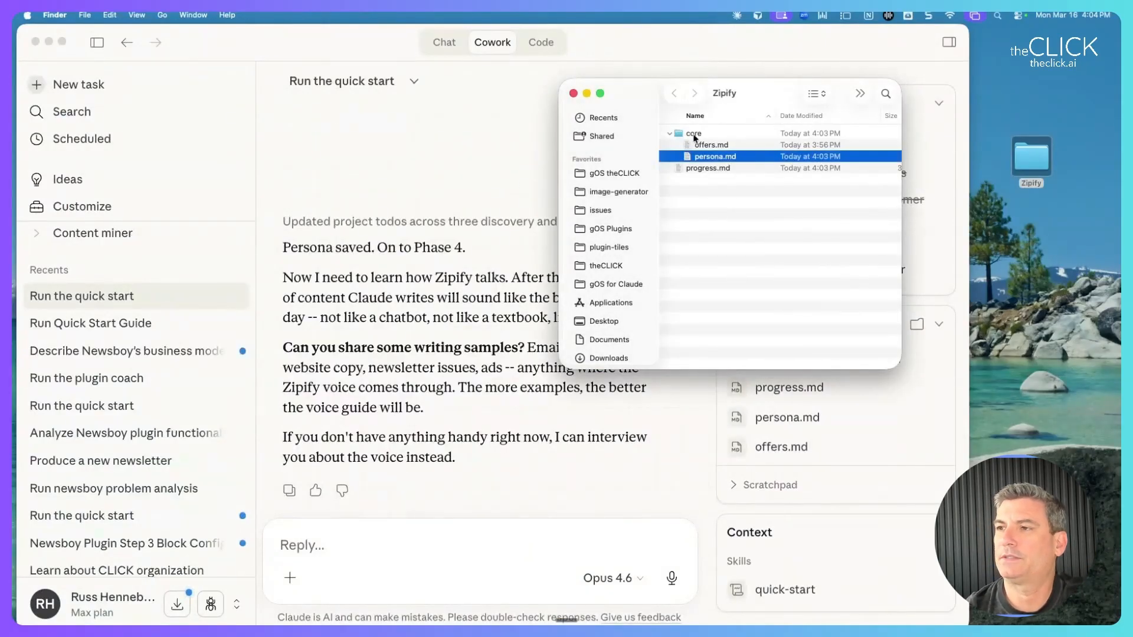
{"action": "left_click", "coordinate": [366, 325]}
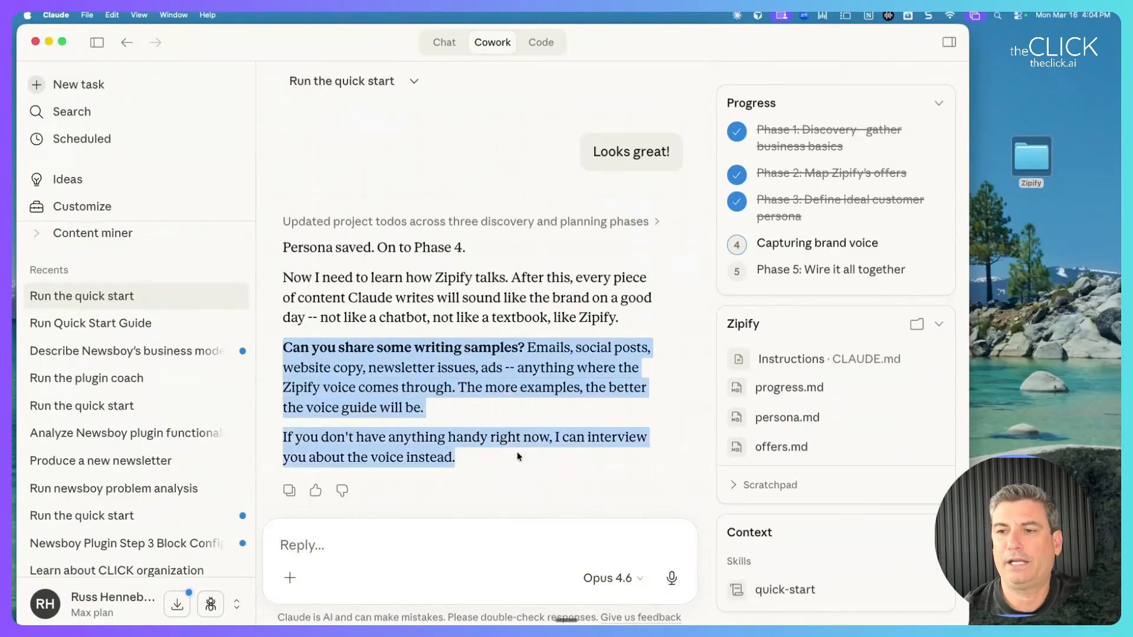
{"action": "left_click", "coordinate": [387, 546]}
Reply 'Use what you found on the website', correcting the typos before sending.
{"action": "type", "text": "Use what you foi"}
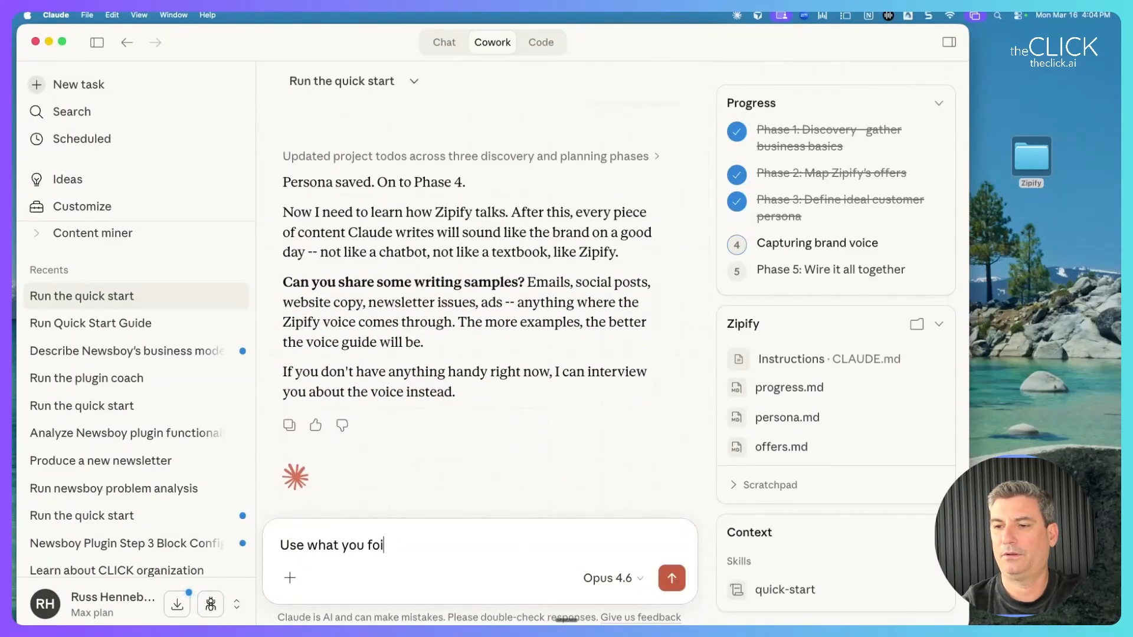
{"action": "key", "text": "BackSpace"}
{"action": "type", "text": "und on the b"}
{"action": "key", "text": "BackSpace"}
{"action": "type", "text": "w"}
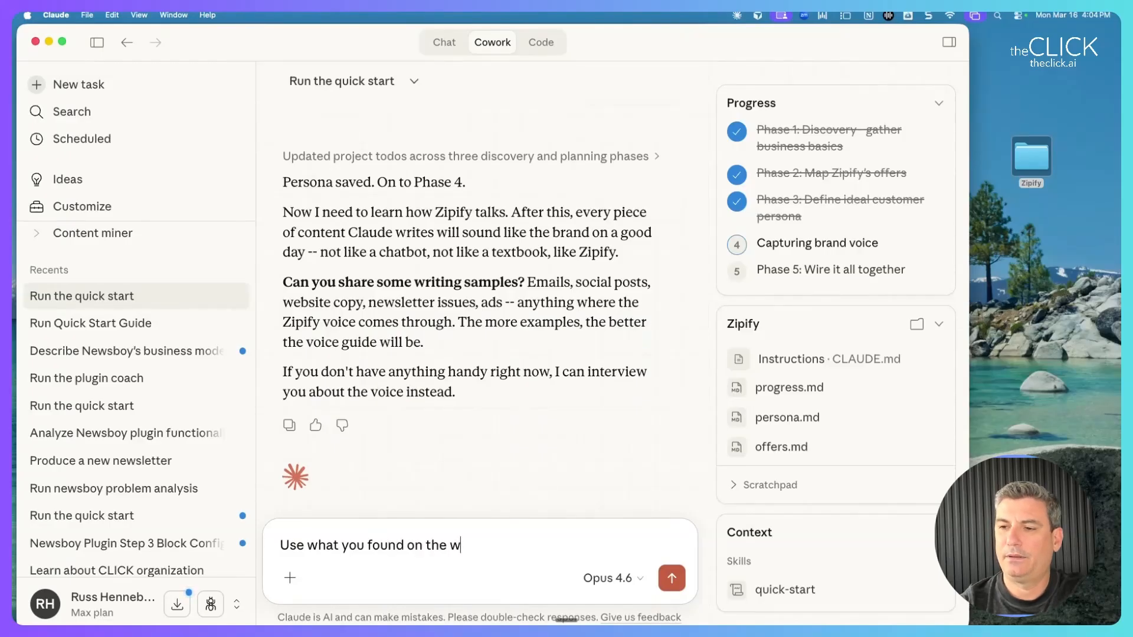
{"action": "type", "text": "ebsit e"}
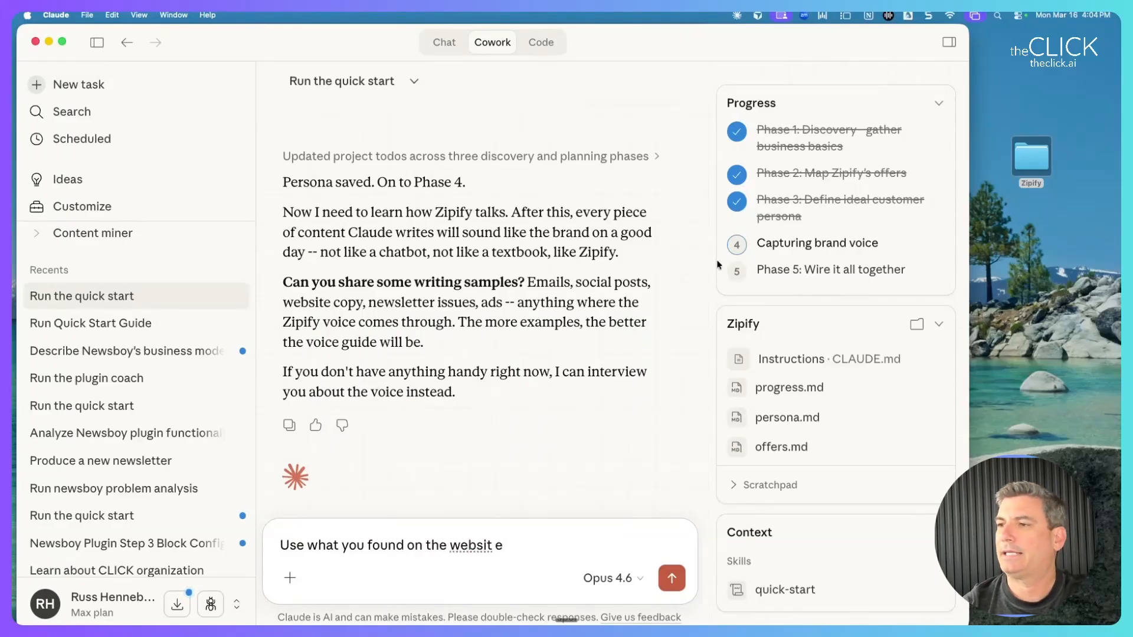
{"action": "left_click_drag", "start_coordinate": [882, 244], "coordinate": [767, 247]}
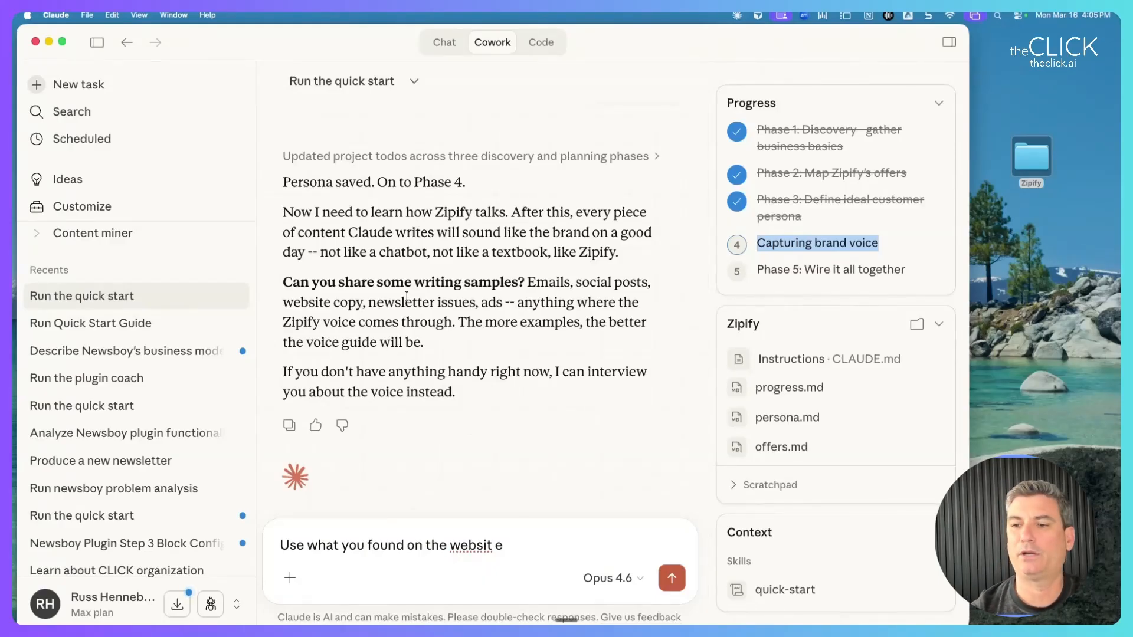
{"action": "left_click", "coordinate": [490, 547]}
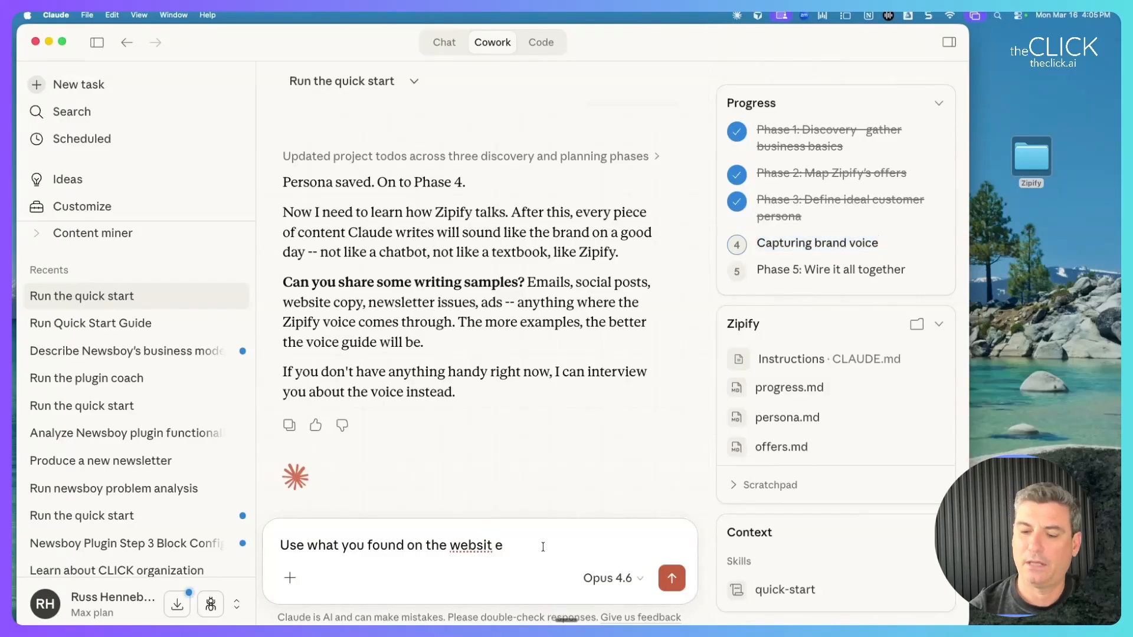
{"action": "key", "text": "BackSpace"}
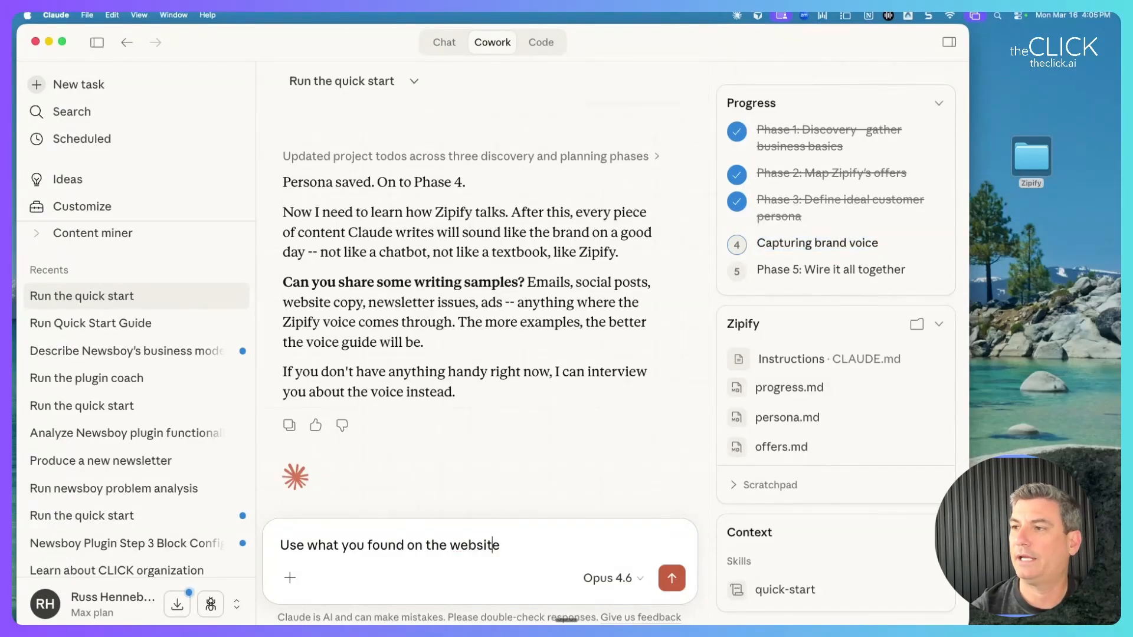
{"action": "left_click", "coordinate": [589, 521]}
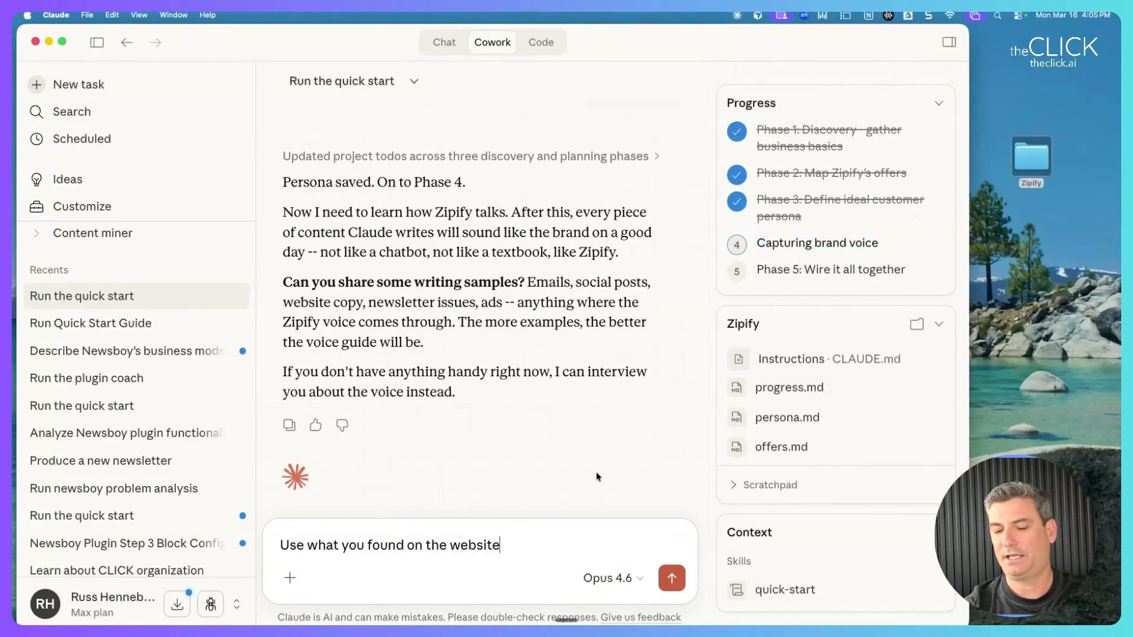
{"action": "key", "text": "Return"}
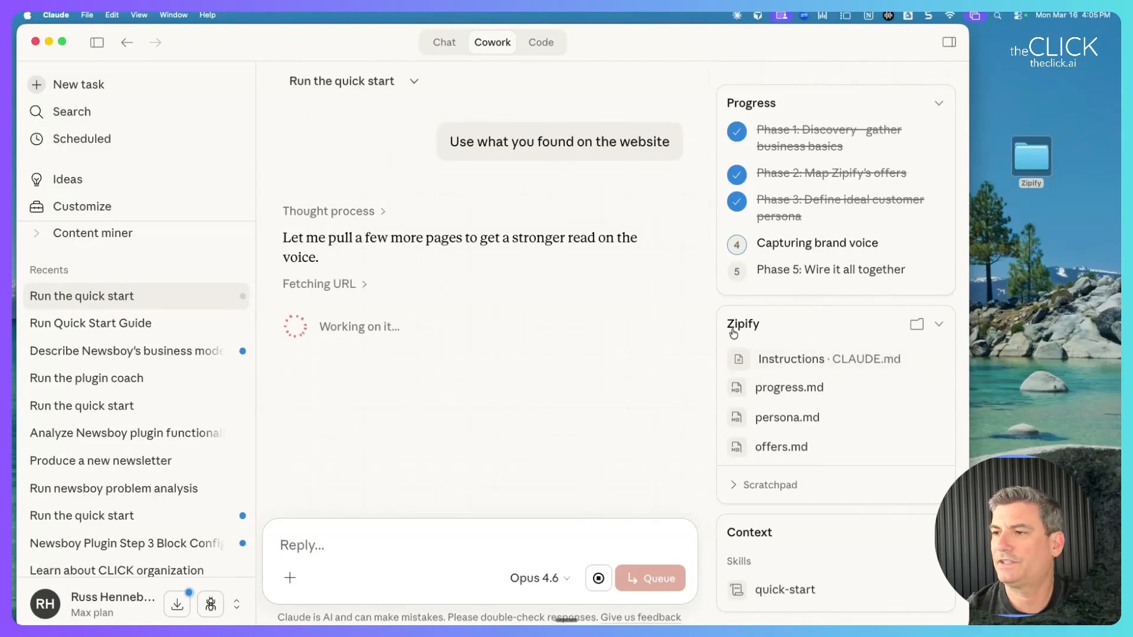
Collapse and re-expand the Zipify workspace file list while Claude drafts the voice guide.
{"action": "left_click", "coordinate": [753, 329]}
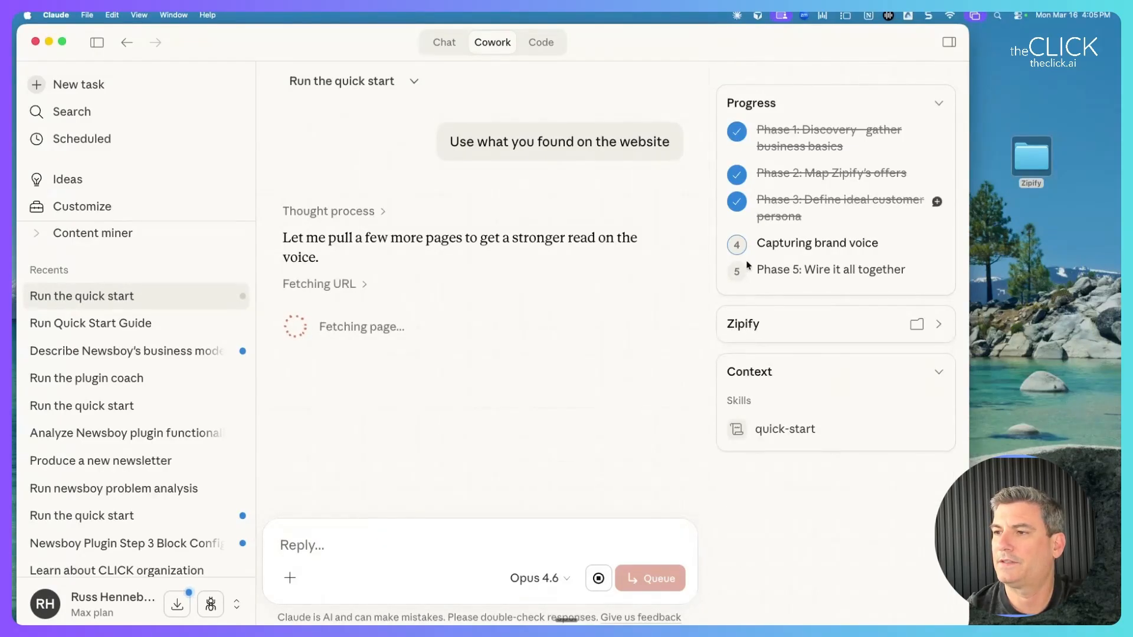
{"action": "left_click", "coordinate": [902, 332]}
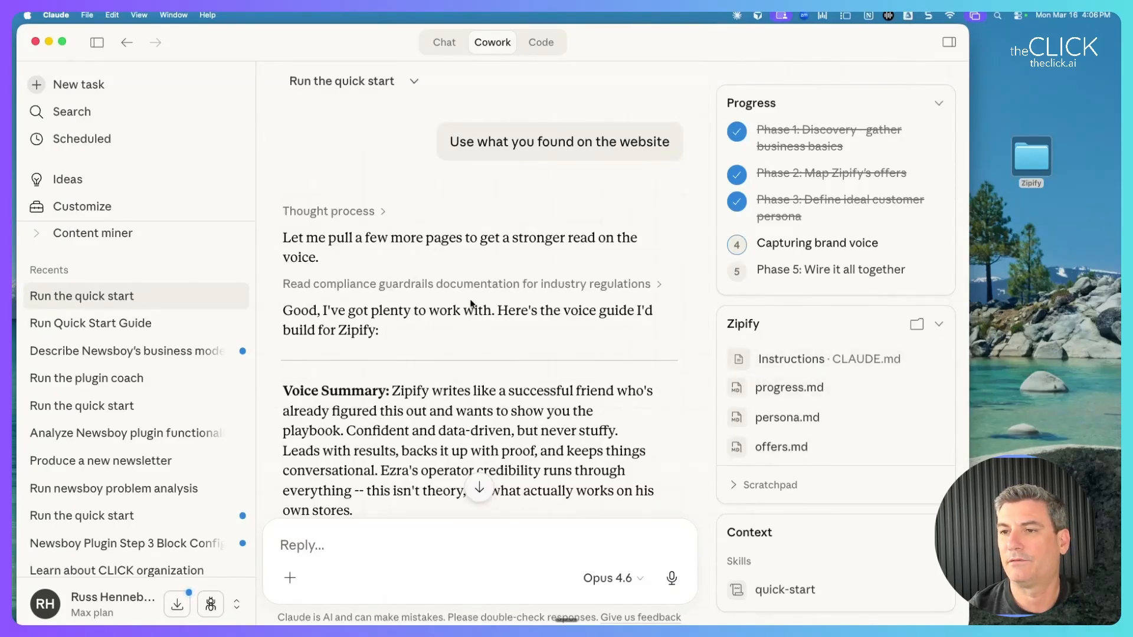
{"action": "scroll", "coordinate": [693, 367], "scroll_direction": "down", "scroll_amount": 4}
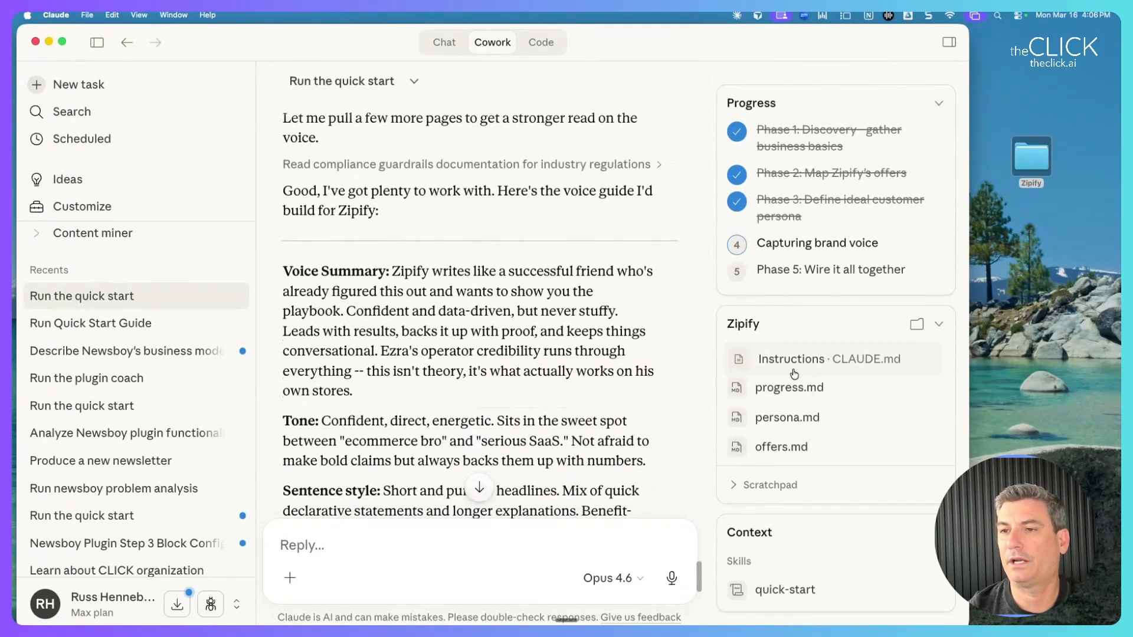
{"action": "left_click_drag", "start_coordinate": [323, 272], "coordinate": [532, 346]}
{"action": "left_click", "coordinate": [433, 324]}
{"action": "scroll", "coordinate": [432, 323], "scroll_direction": "down", "scroll_amount": 3}
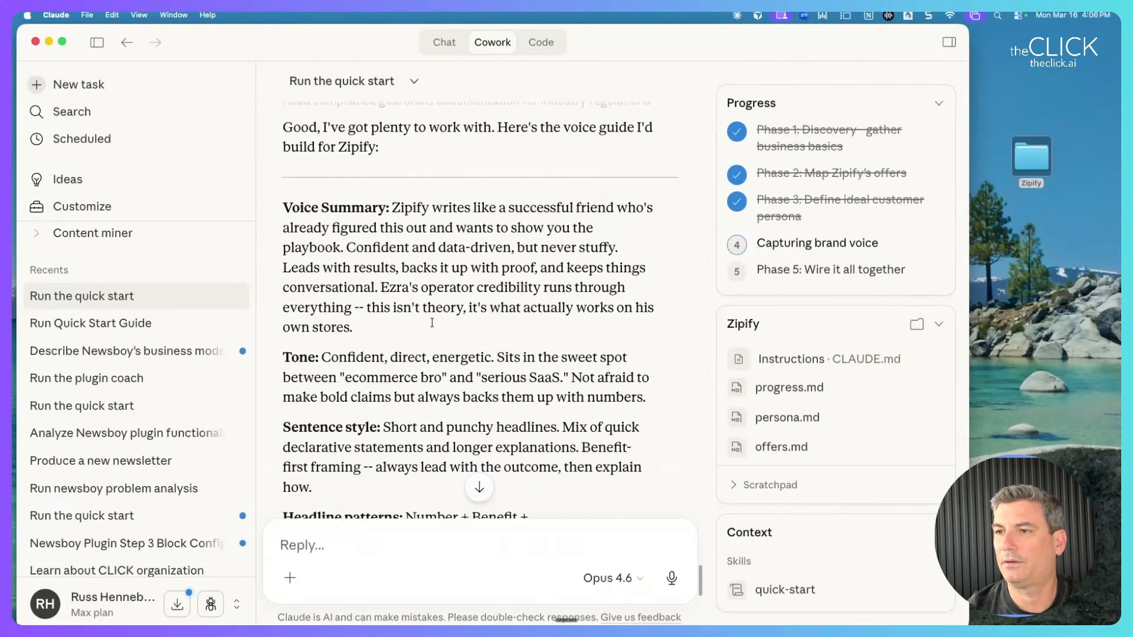
{"action": "scroll", "coordinate": [433, 323], "scroll_direction": "down", "scroll_amount": 3}
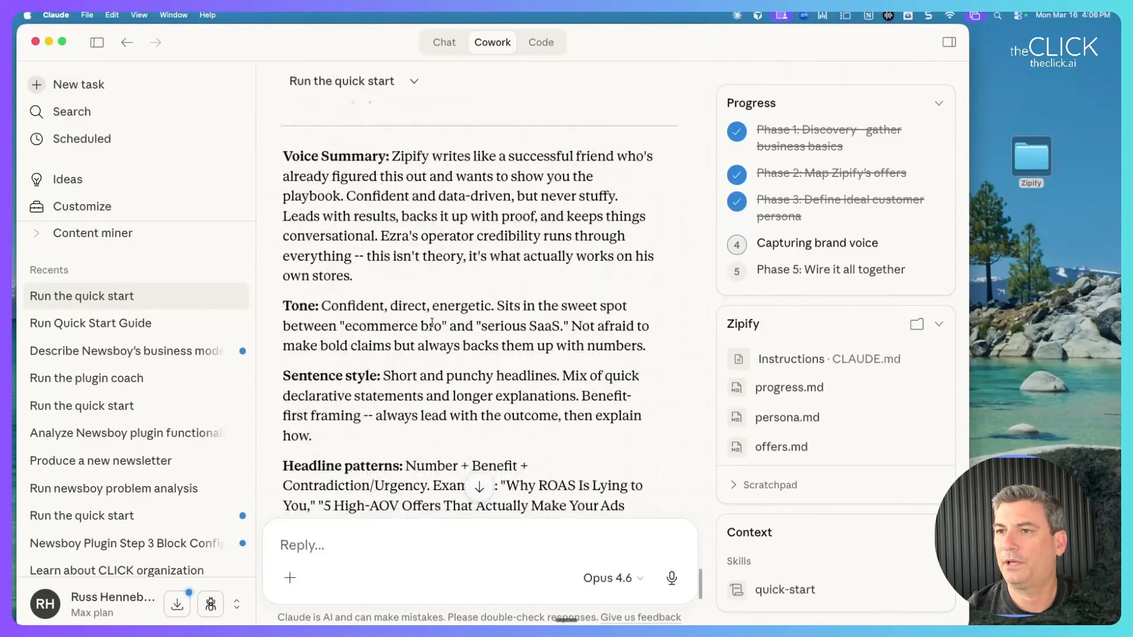
{"action": "left_click_drag", "start_coordinate": [372, 232], "coordinate": [376, 247]}
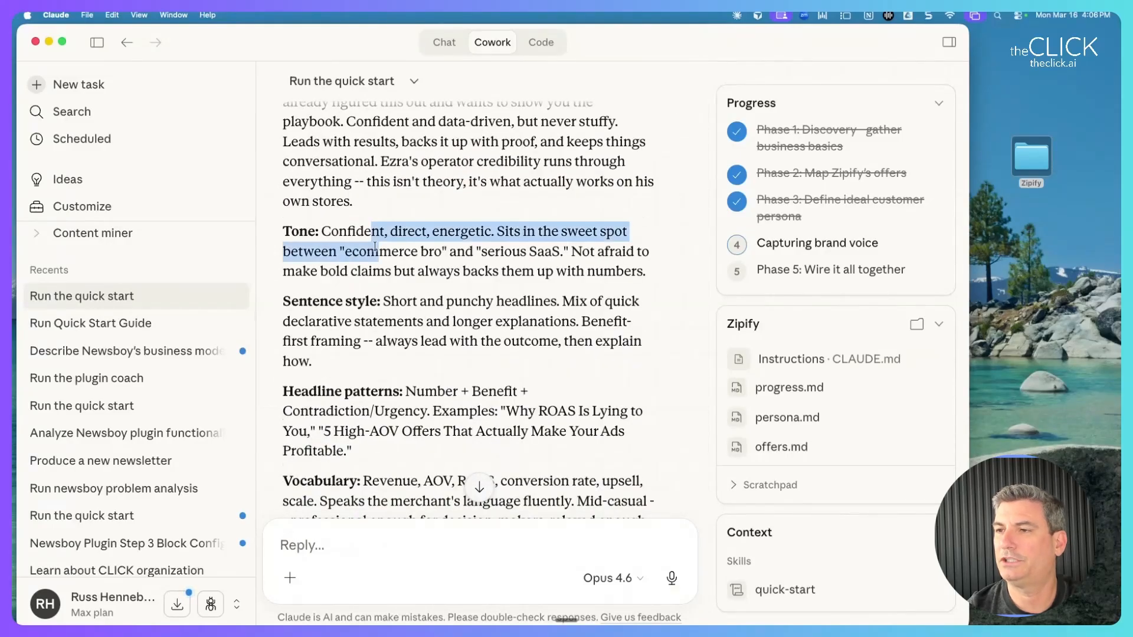
{"action": "scroll", "coordinate": [376, 247], "scroll_direction": "down", "scroll_amount": 1}
{"action": "left_click", "coordinate": [376, 246]}
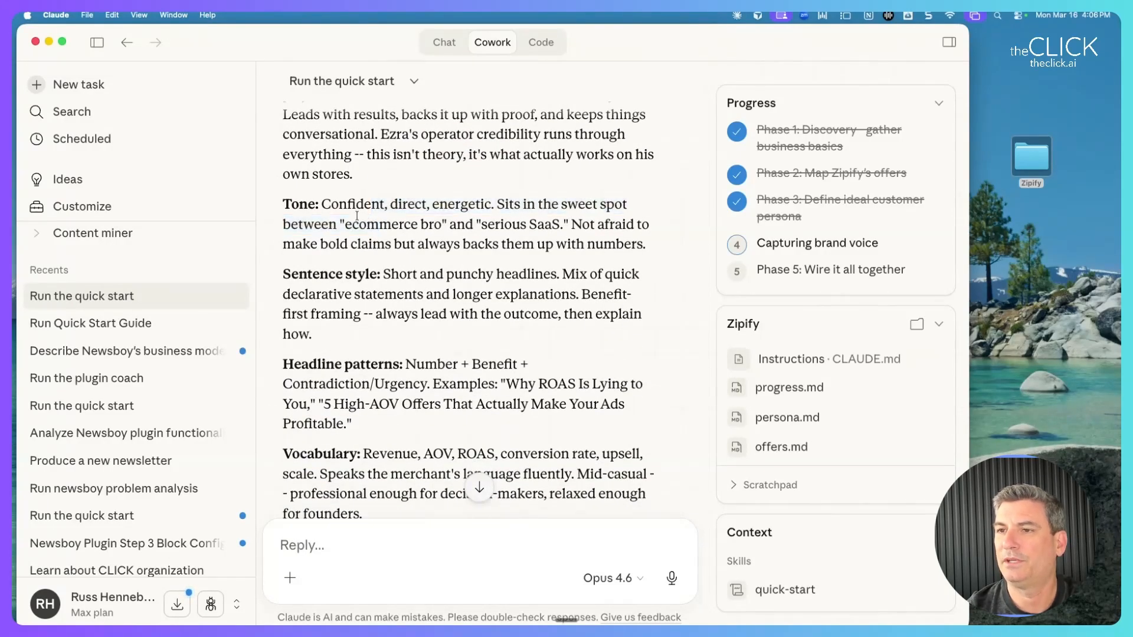
{"action": "left_click_drag", "start_coordinate": [349, 222], "coordinate": [572, 220]}
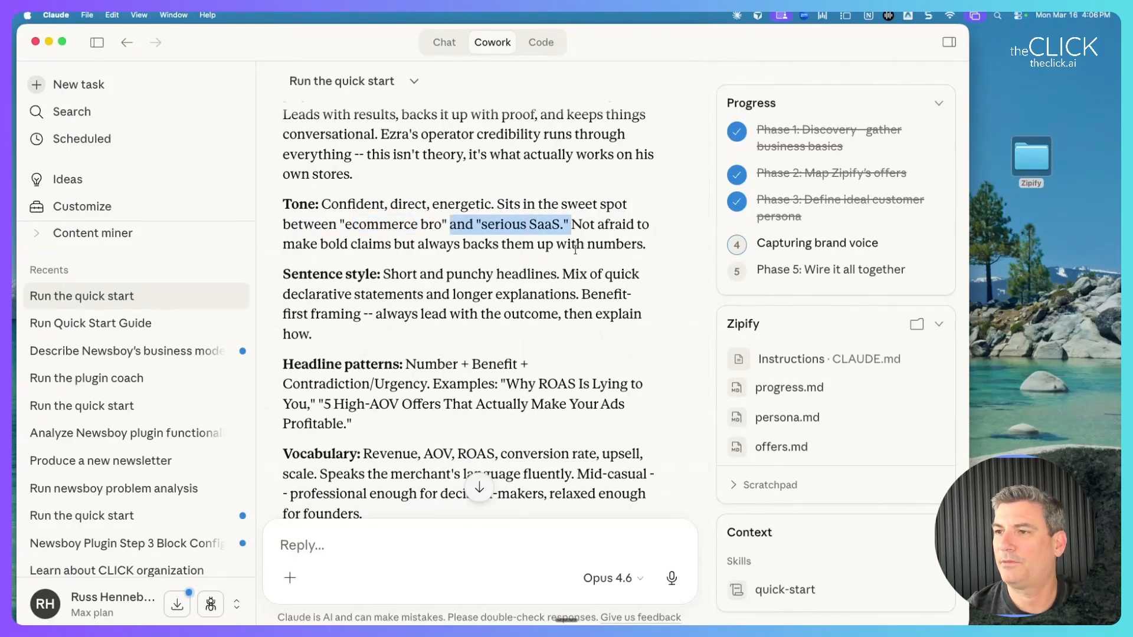
{"action": "left_click_drag", "start_coordinate": [572, 224], "coordinate": [574, 266]}
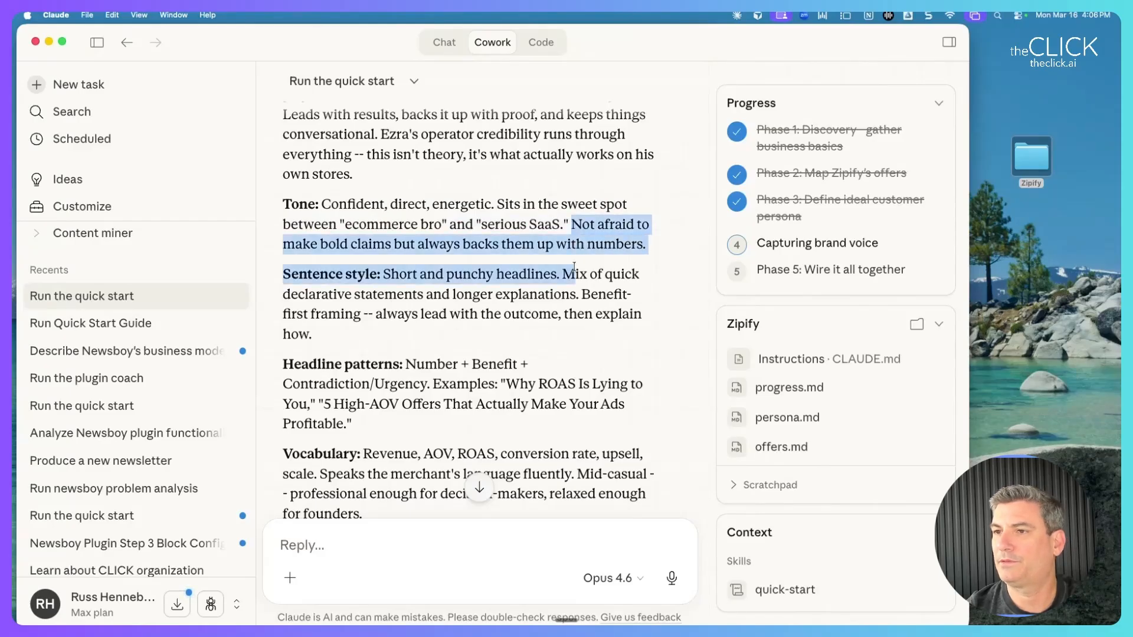
{"action": "left_click", "coordinate": [574, 267]}
{"action": "scroll", "coordinate": [449, 239], "scroll_direction": "down", "scroll_amount": 3}
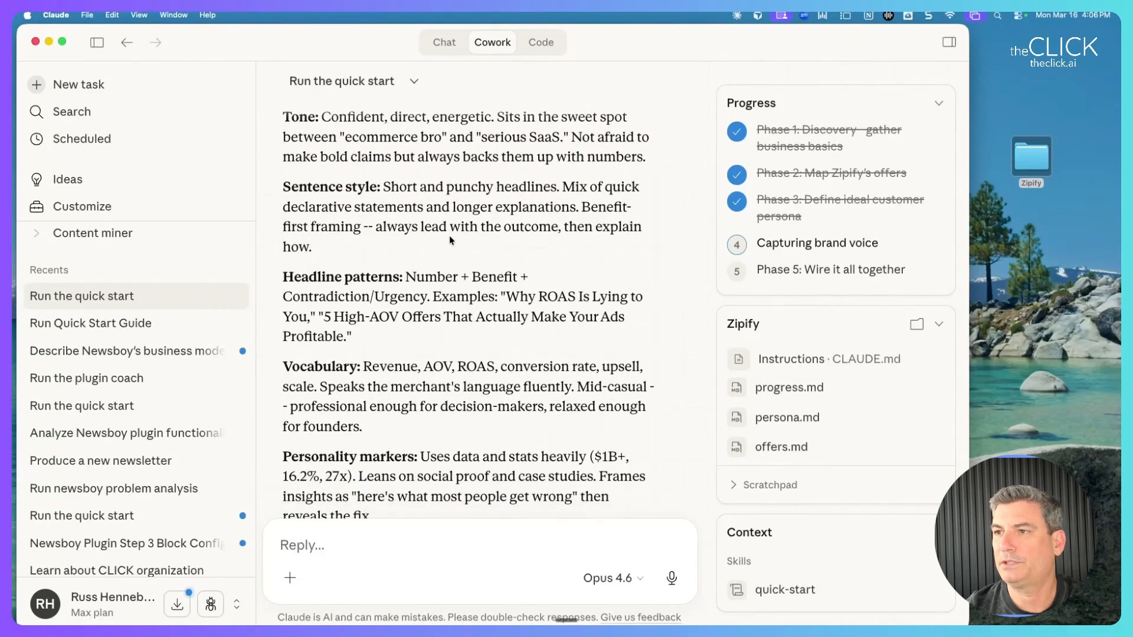
{"action": "scroll", "coordinate": [449, 235], "scroll_direction": "down", "scroll_amount": 8}
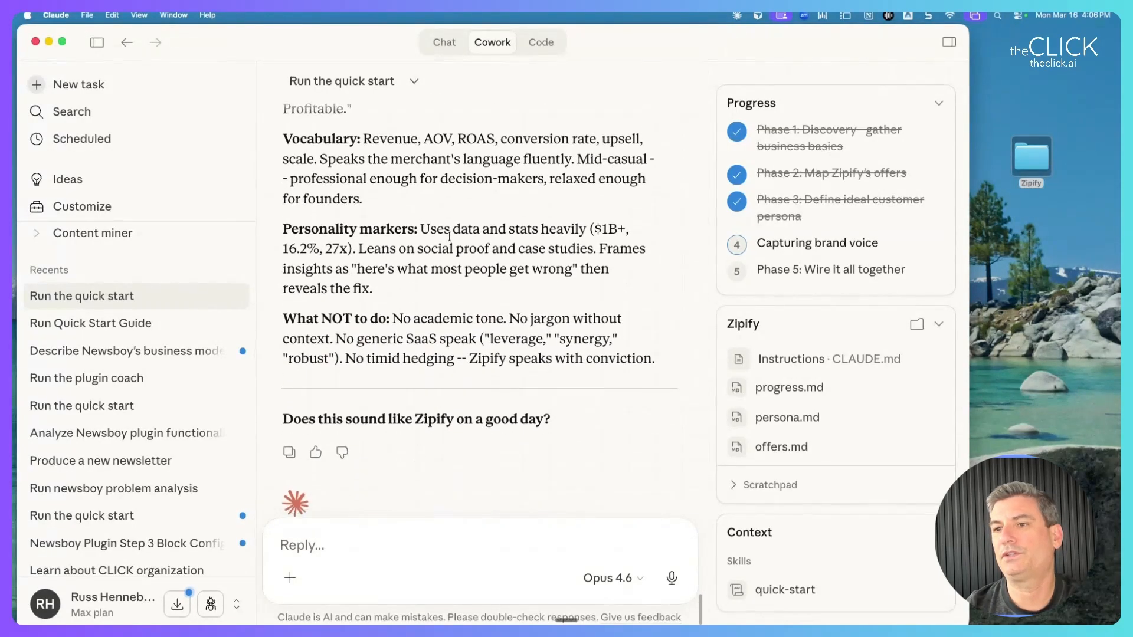
{"action": "scroll", "coordinate": [449, 235], "scroll_direction": "down", "scroll_amount": 1}
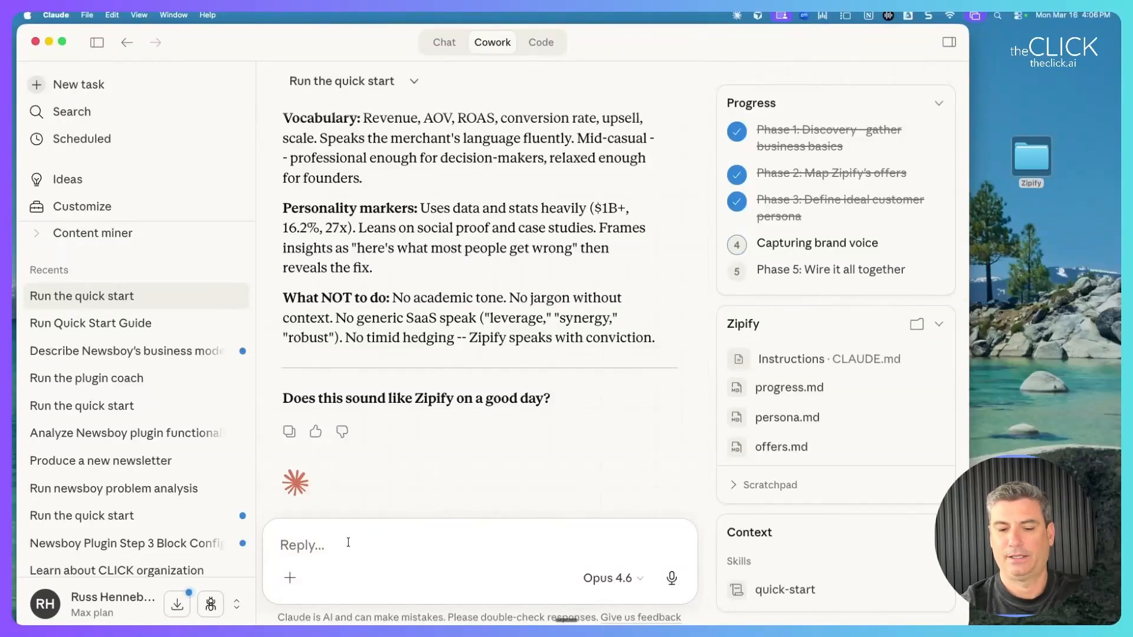
Approve the brand voice by replying 'yeah that's right on!'.
{"action": "type", "text": "yeah that's right on!"}
{"action": "key", "text": "Return"}
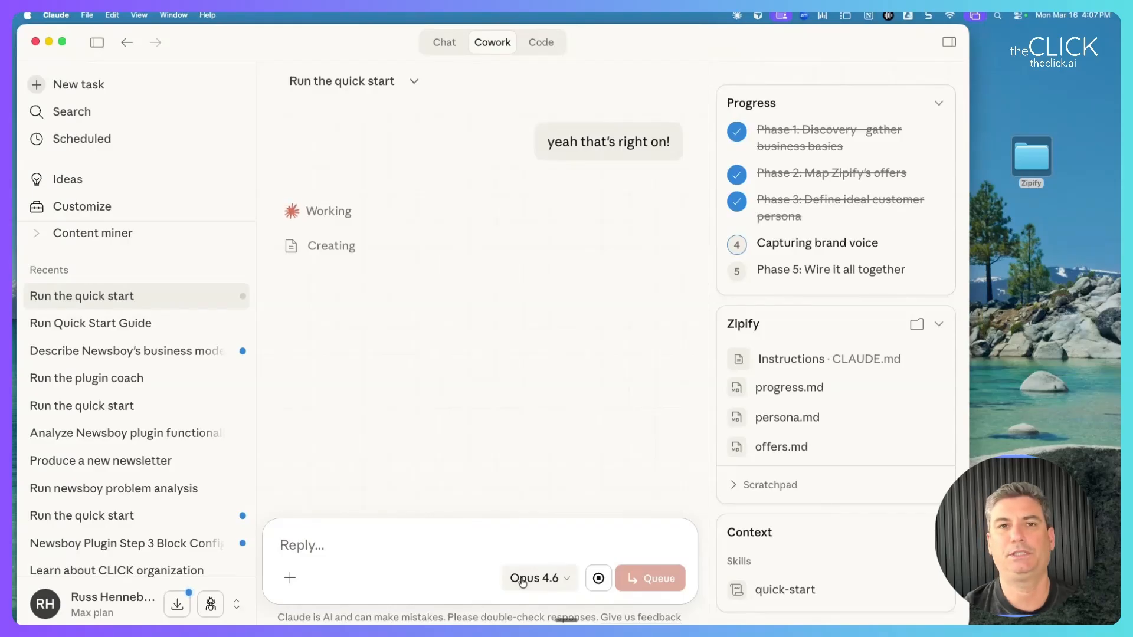
{"action": "left_click_drag", "start_coordinate": [316, 53], "coordinate": [332, 52]}
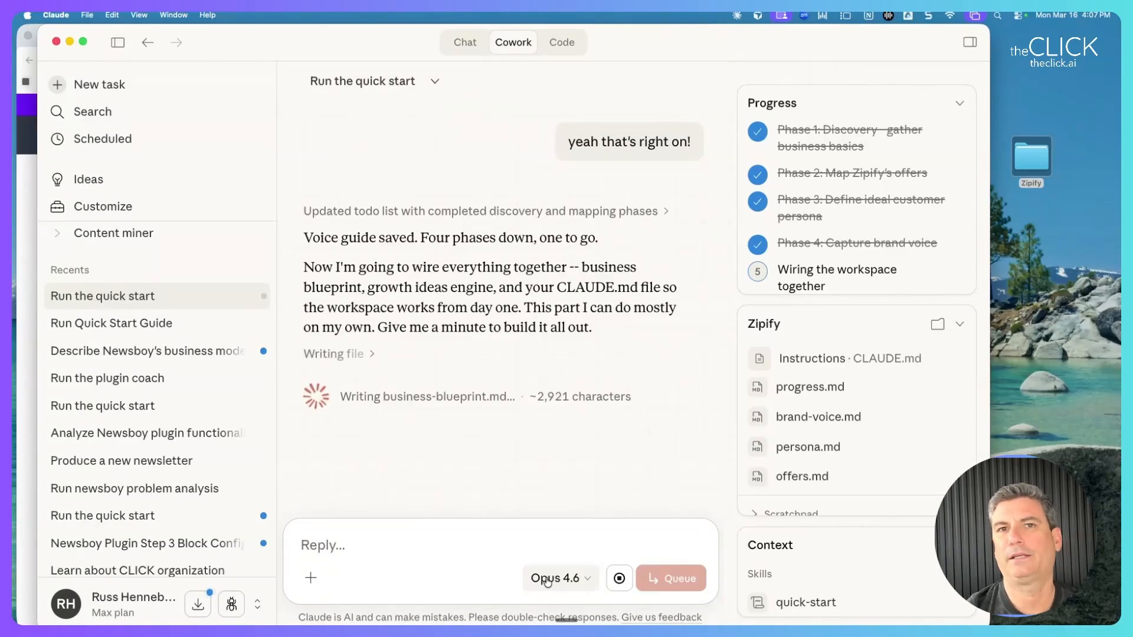
Check the model list twice, keeping Opus 4.6, and expand the growth-ideas documentation step.
{"action": "left_click", "coordinate": [580, 586]}
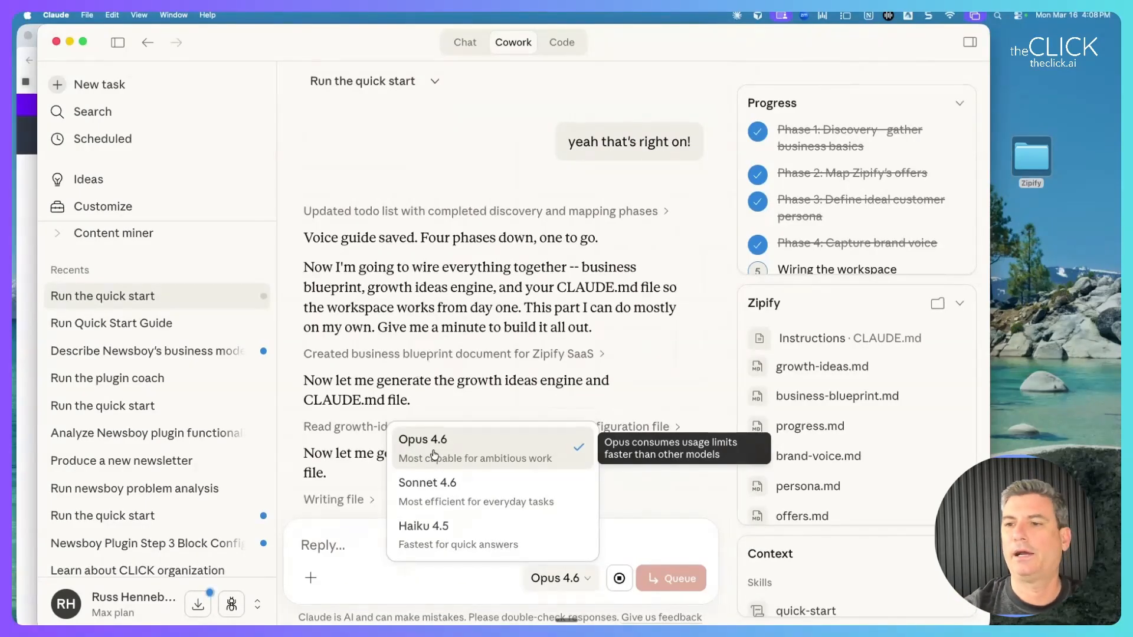
{"action": "left_click", "coordinate": [524, 407]}
{"action": "left_click", "coordinate": [675, 427]}
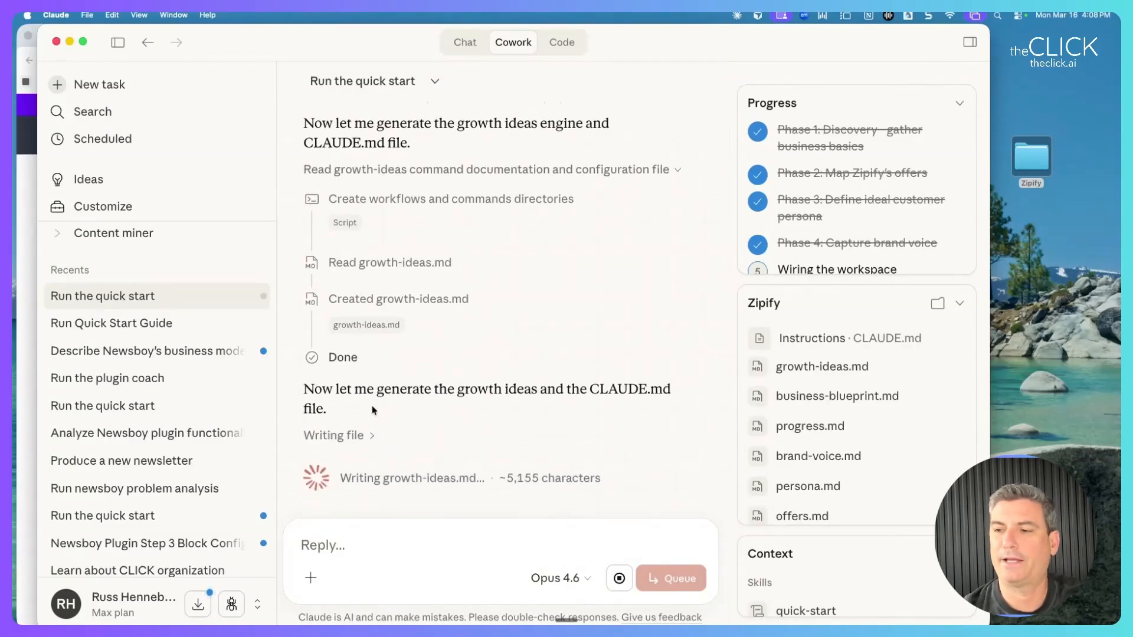
{"action": "left_click", "coordinate": [558, 578]}
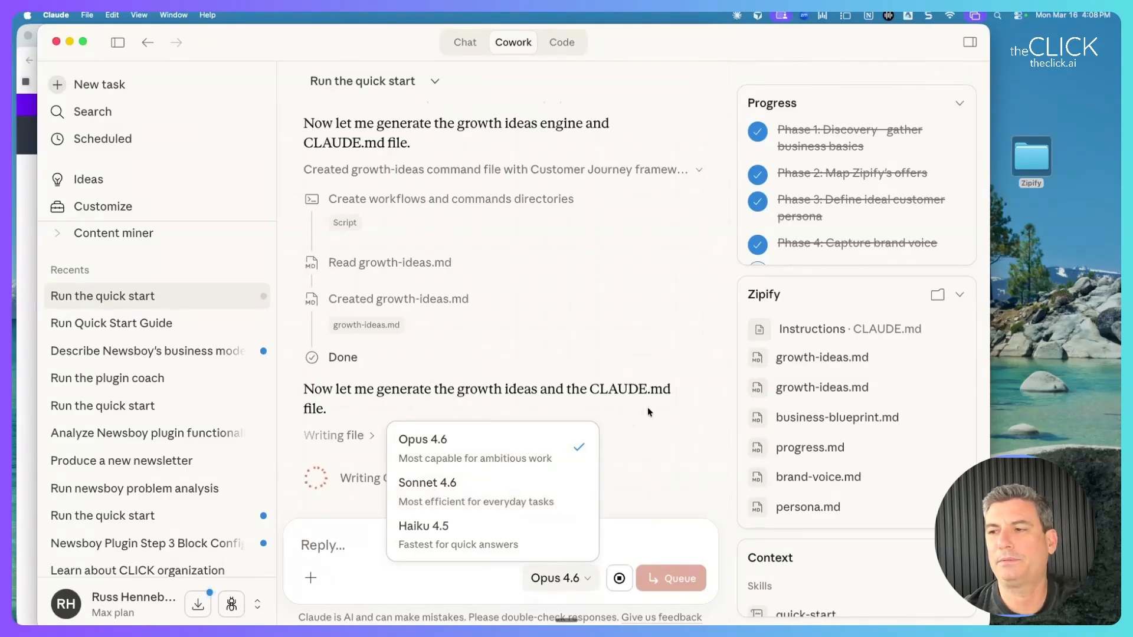
{"action": "left_click", "coordinate": [684, 376]}
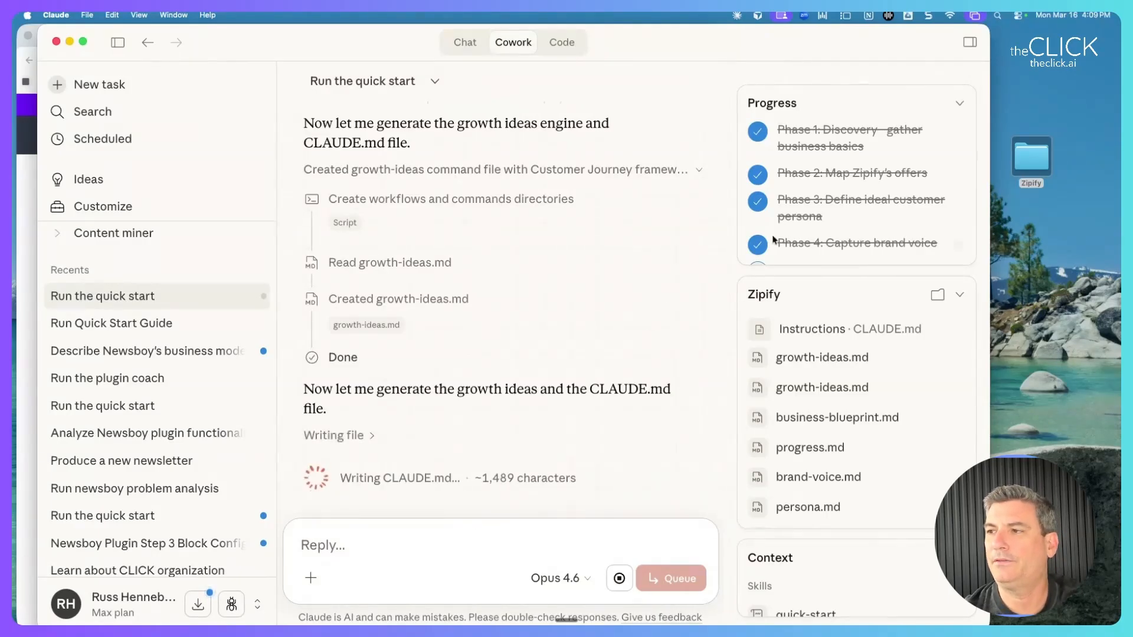
{"action": "left_click", "coordinate": [1031, 77]}
Bring up the Zipify folder in Finder and select core/brand-voice.md.
{"action": "left_click", "coordinate": [1030, 77]}
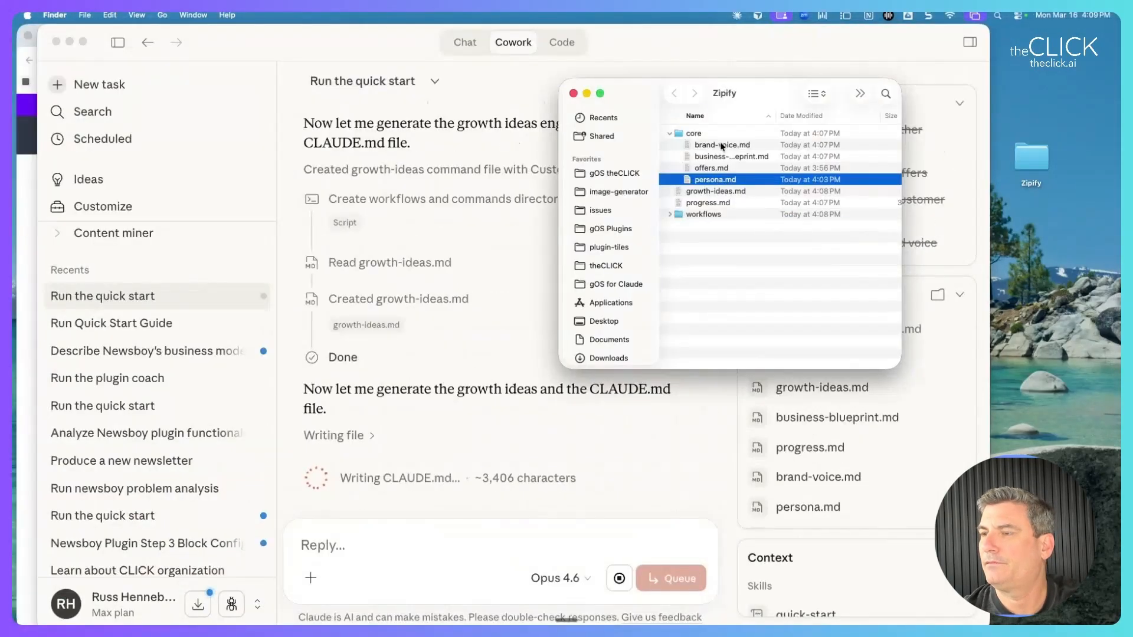
{"action": "left_click", "coordinate": [723, 145]}
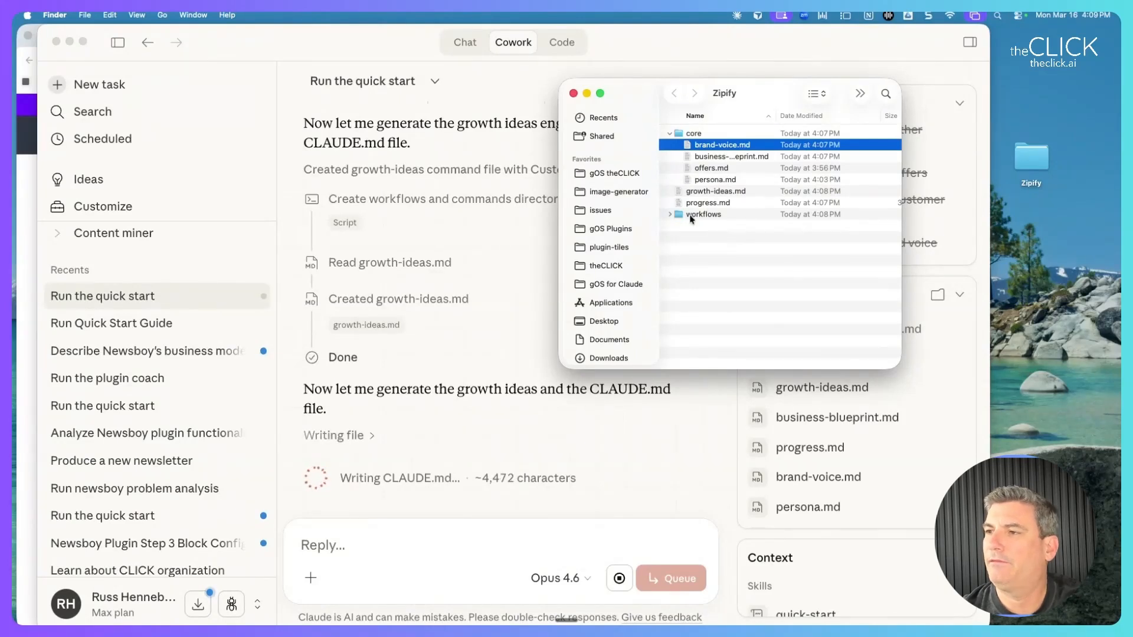
{"action": "scroll", "coordinate": [691, 141], "scroll_direction": "right", "scroll_amount": 1}
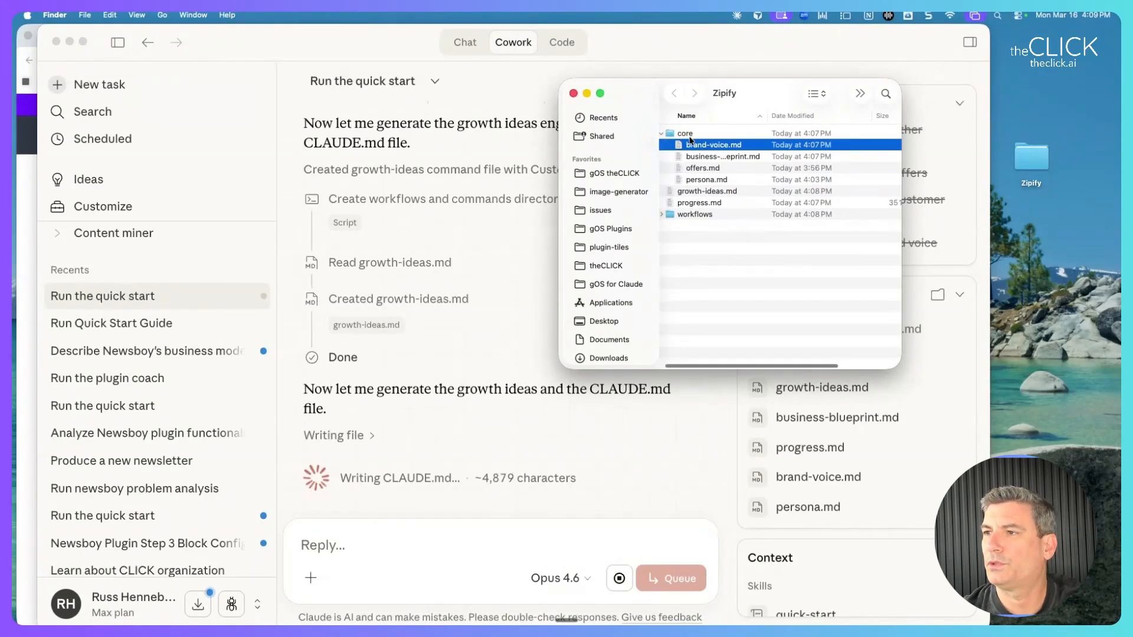
{"action": "scroll", "coordinate": [691, 144], "scroll_direction": "left", "scroll_amount": 1}
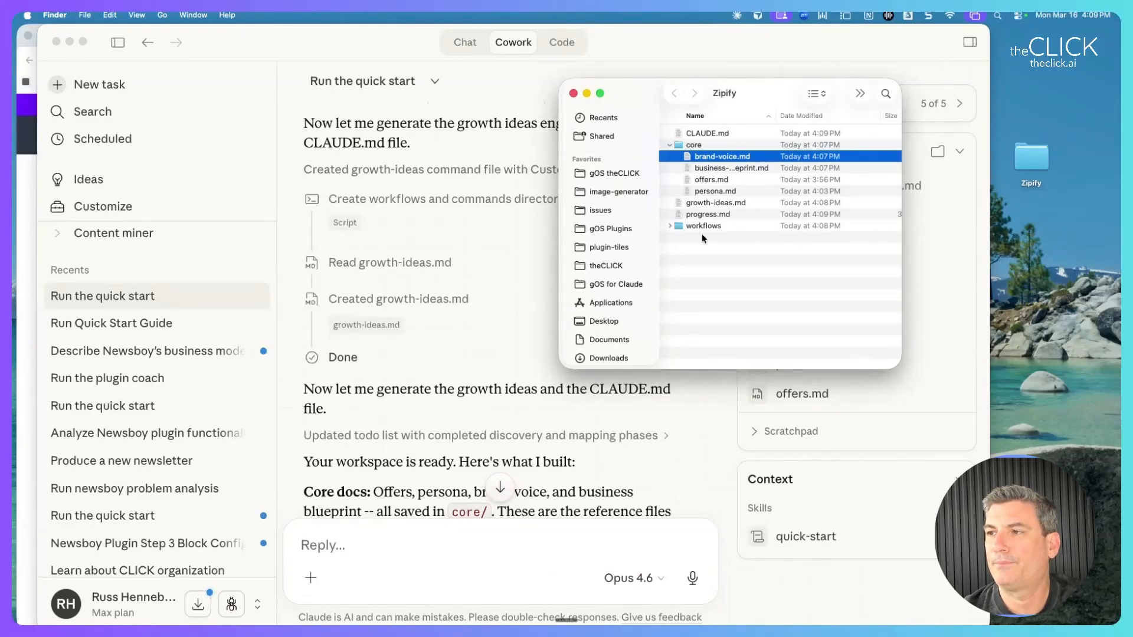
Open brand-voice.md and select the guide from its title through the tone table.
{"action": "double_click", "coordinate": [718, 162]}
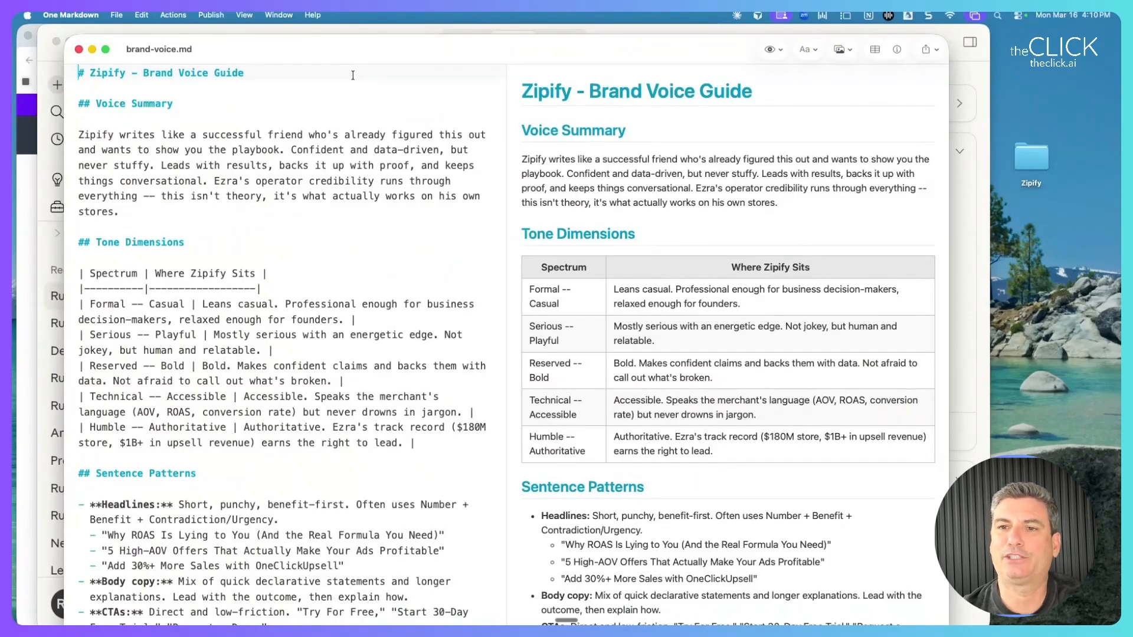
{"action": "left_click_drag", "start_coordinate": [72, 71], "coordinate": [170, 484]}
{"action": "scroll", "coordinate": [168, 442], "scroll_direction": "down", "scroll_amount": 10}
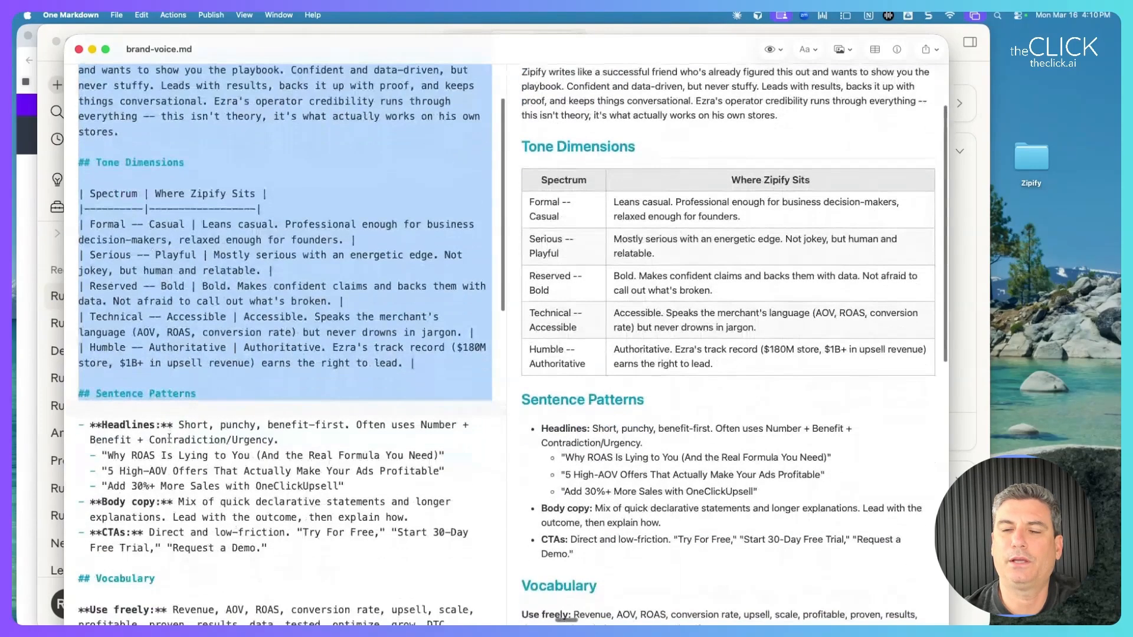
{"action": "left_click_drag", "start_coordinate": [78, 84], "coordinate": [161, 424]}
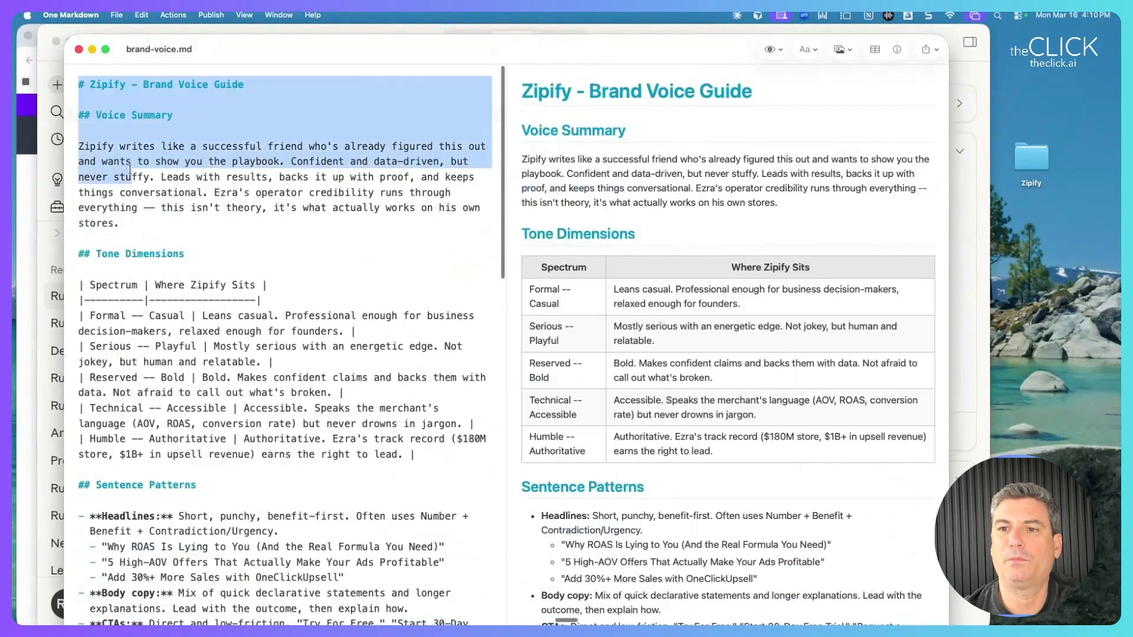
{"action": "scroll", "coordinate": [161, 422], "scroll_direction": "up", "scroll_amount": 1}
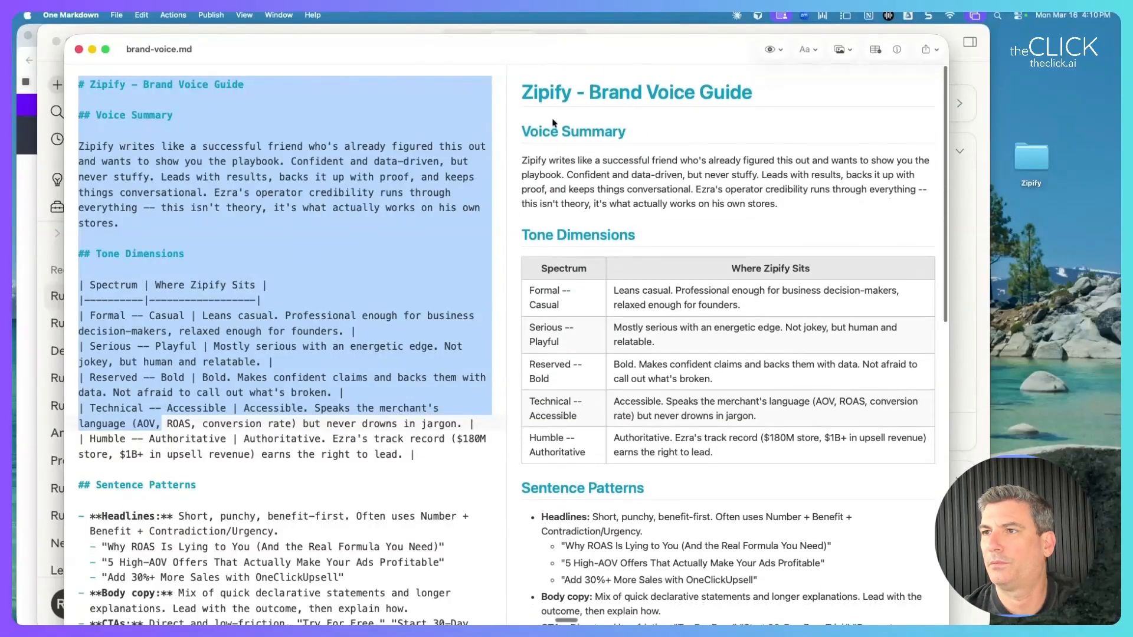
Skim the preview from the voice summary to the compliance hard rules, then close the guide.
{"action": "left_click_drag", "start_coordinate": [523, 91], "coordinate": [594, 278]}
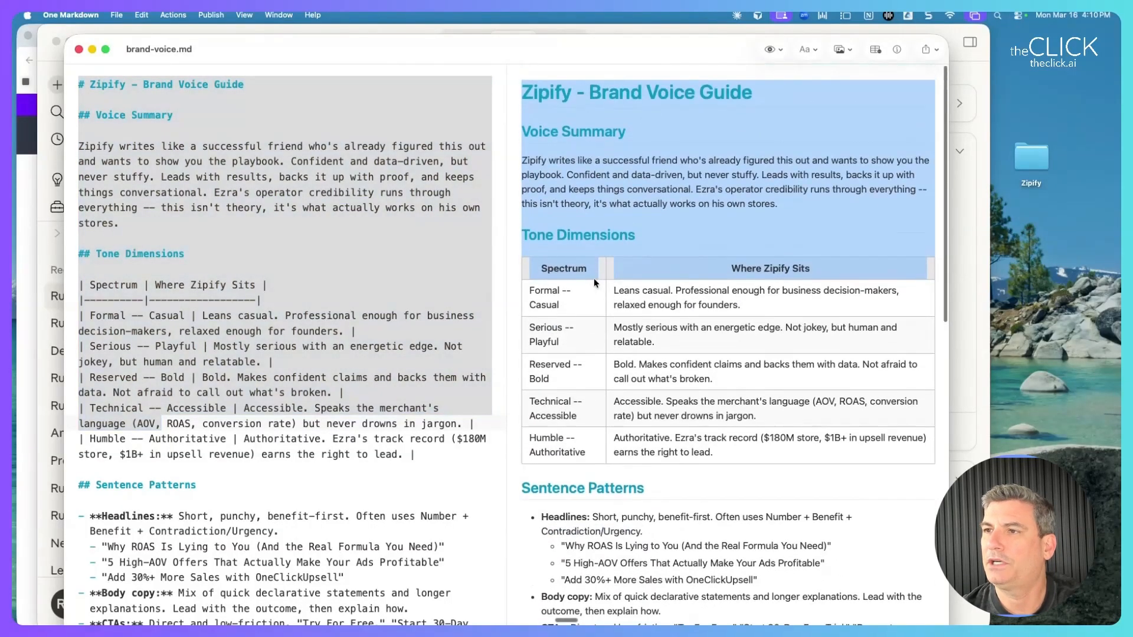
{"action": "scroll", "coordinate": [580, 175], "scroll_direction": "down", "scroll_amount": 10}
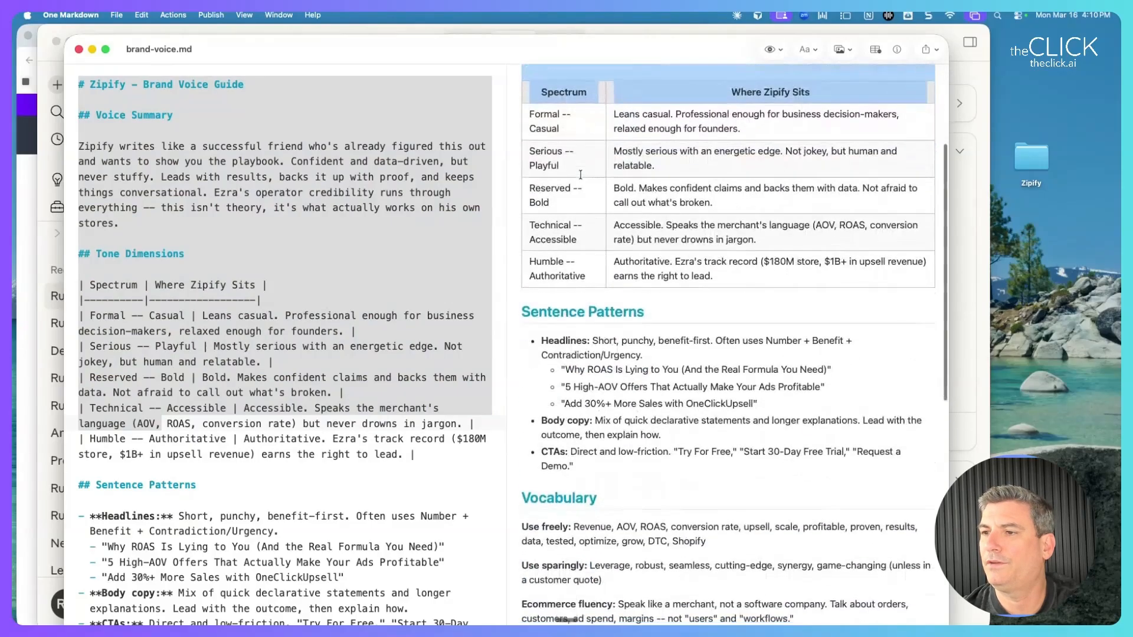
{"action": "scroll", "coordinate": [581, 175], "scroll_direction": "down", "scroll_amount": 8}
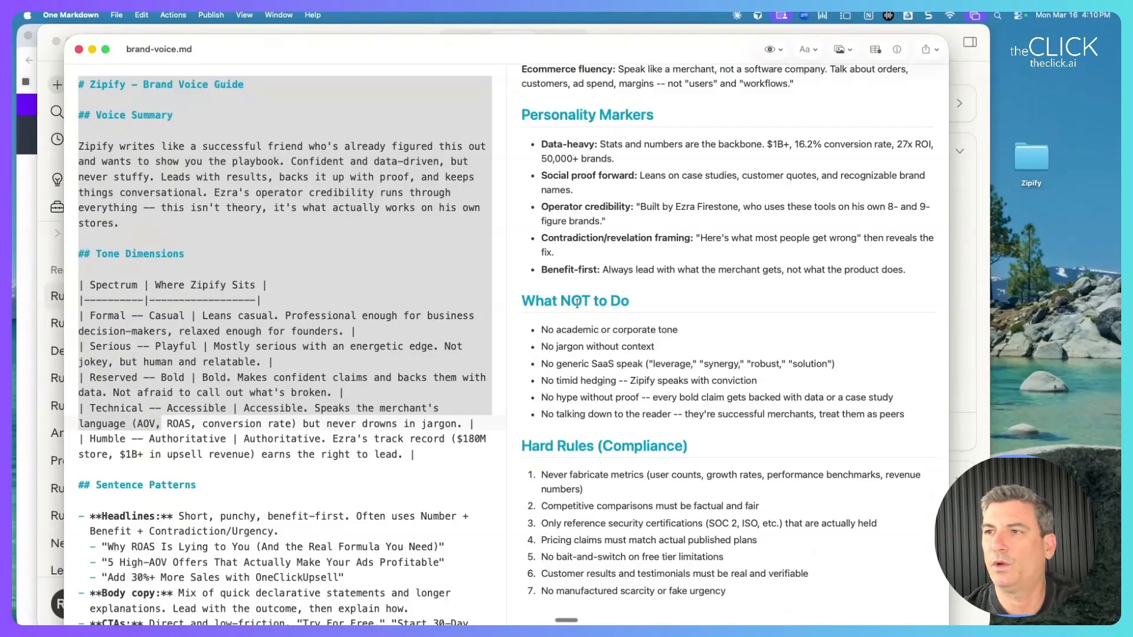
{"action": "scroll", "coordinate": [584, 277], "scroll_direction": "up", "scroll_amount": 15}
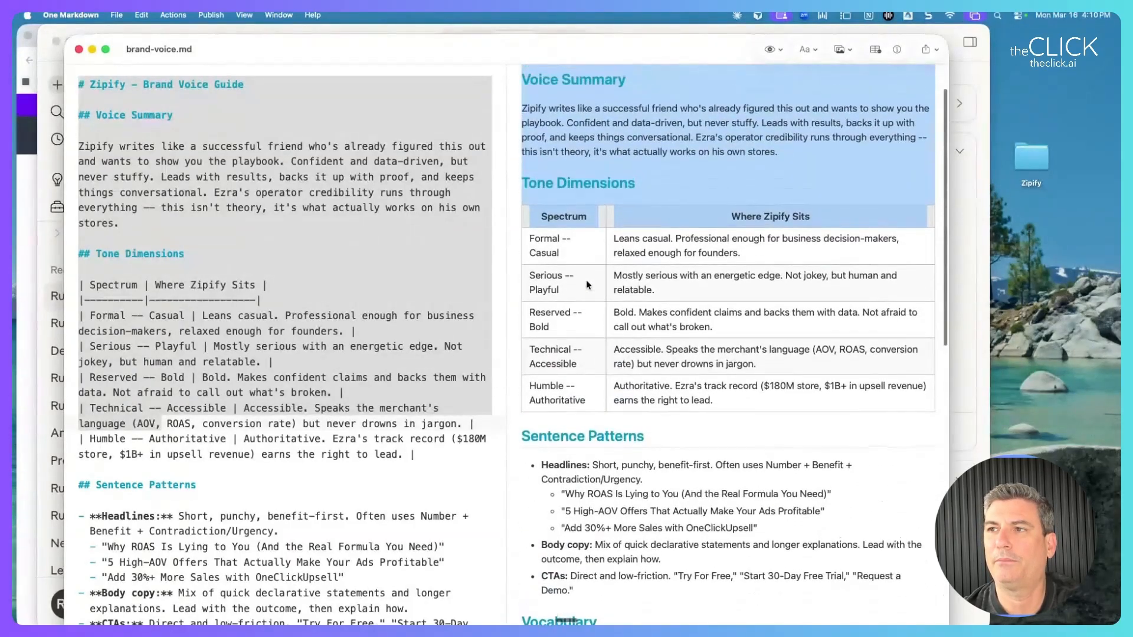
{"action": "left_click", "coordinate": [79, 49]}
{"action": "double_click", "coordinate": [727, 169]}
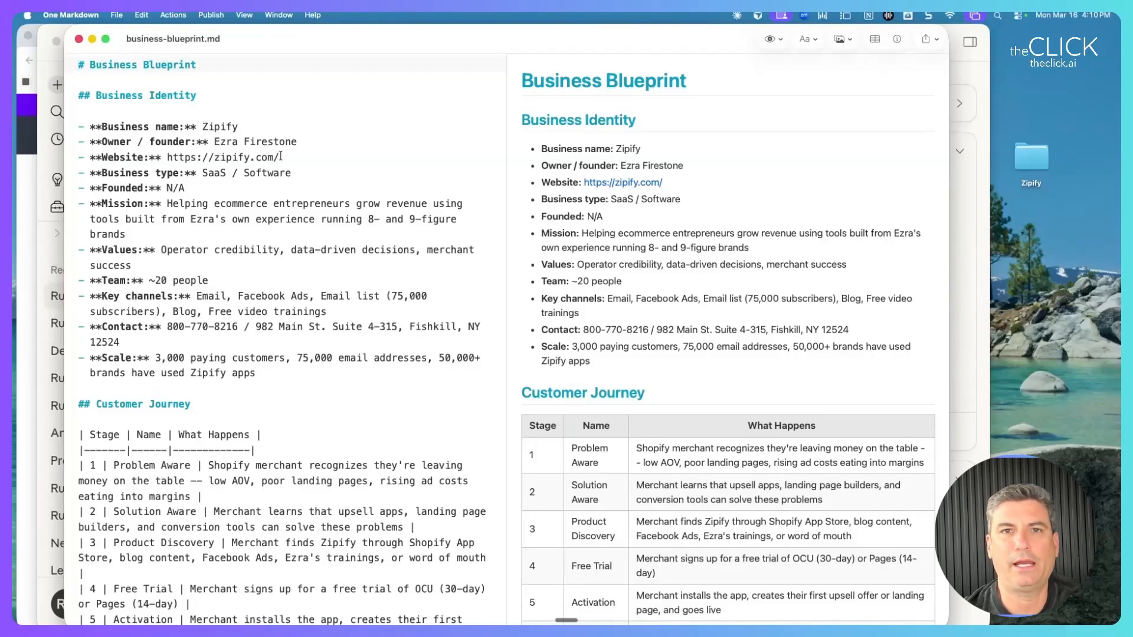
{"action": "scroll", "coordinate": [602, 345], "scroll_direction": "down", "scroll_amount": 20}
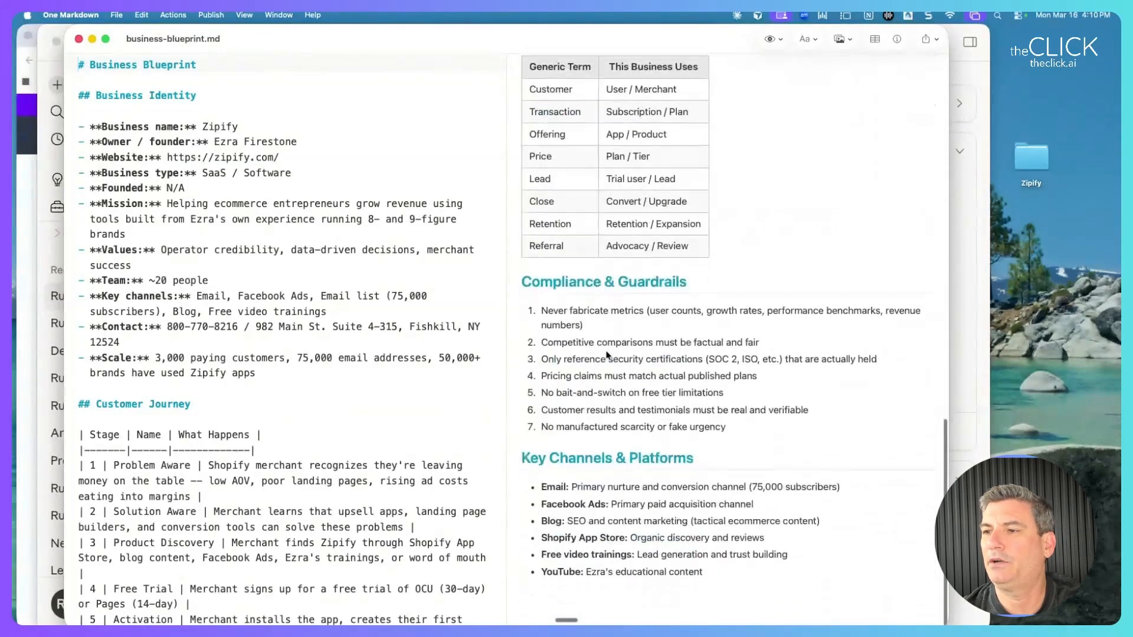
{"action": "scroll", "coordinate": [608, 354], "scroll_direction": "up", "scroll_amount": 20}
{"action": "left_click_drag", "start_coordinate": [590, 298], "coordinate": [698, 326]}
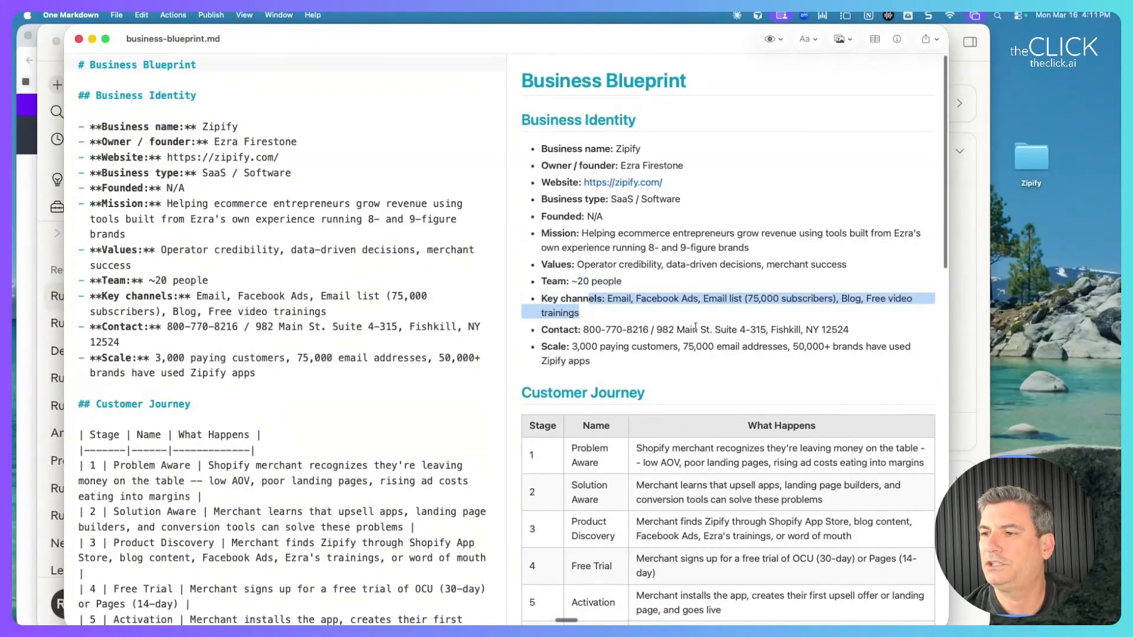
{"action": "left_click_drag", "start_coordinate": [562, 330], "coordinate": [727, 380]}
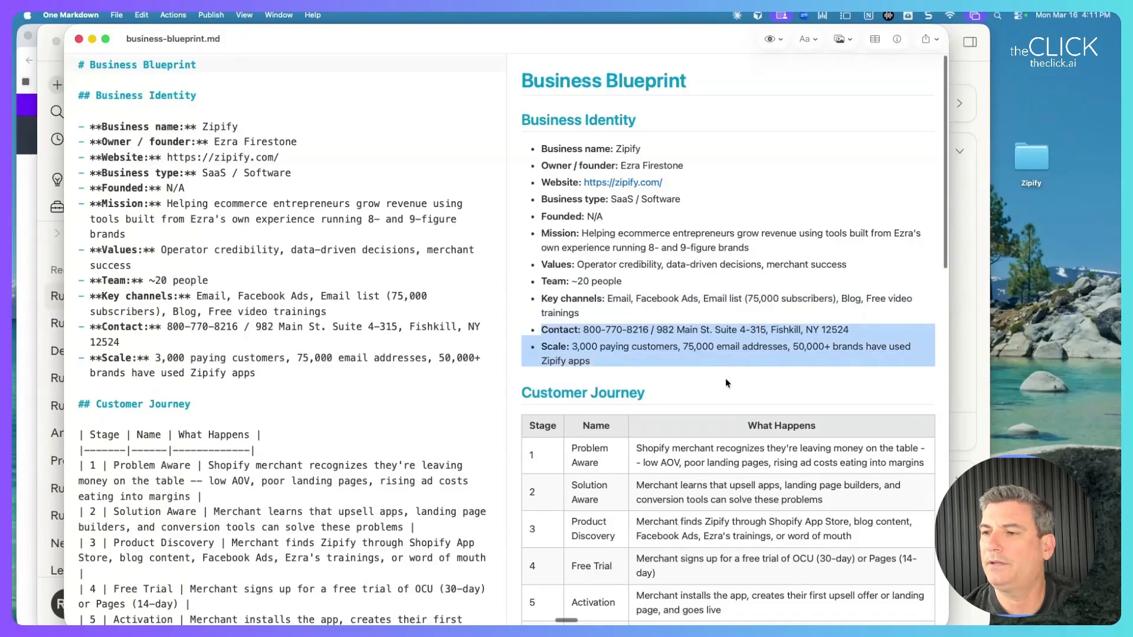
{"action": "left_click", "coordinate": [679, 359]}
{"action": "left_click_drag", "start_coordinate": [628, 363], "coordinate": [595, 333]}
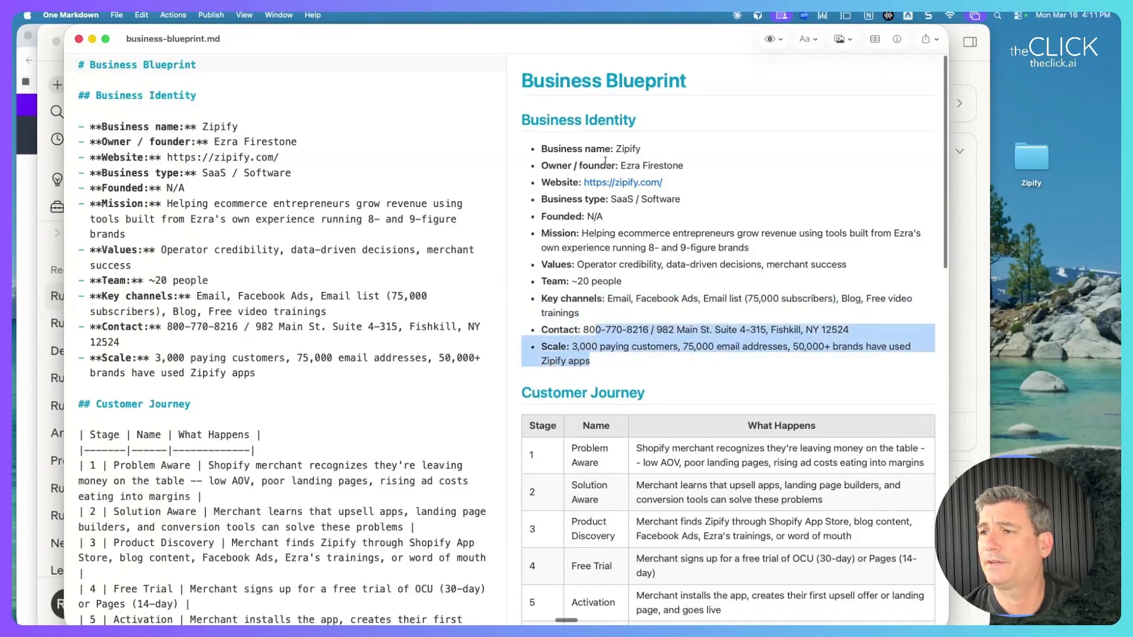
{"action": "left_click_drag", "start_coordinate": [619, 166], "coordinate": [684, 166]}
{"action": "scroll", "coordinate": [655, 194], "scroll_direction": "down", "scroll_amount": 3}
{"action": "scroll", "coordinate": [652, 209], "scroll_direction": "down", "scroll_amount": 8}
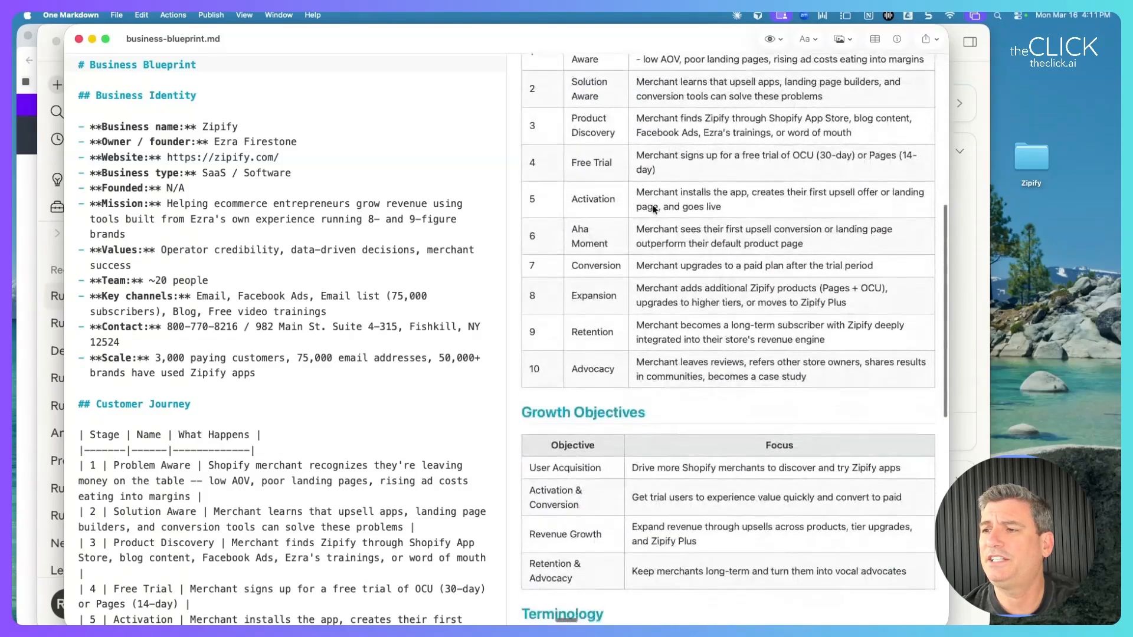
{"action": "scroll", "coordinate": [653, 206], "scroll_direction": "down", "scroll_amount": 8}
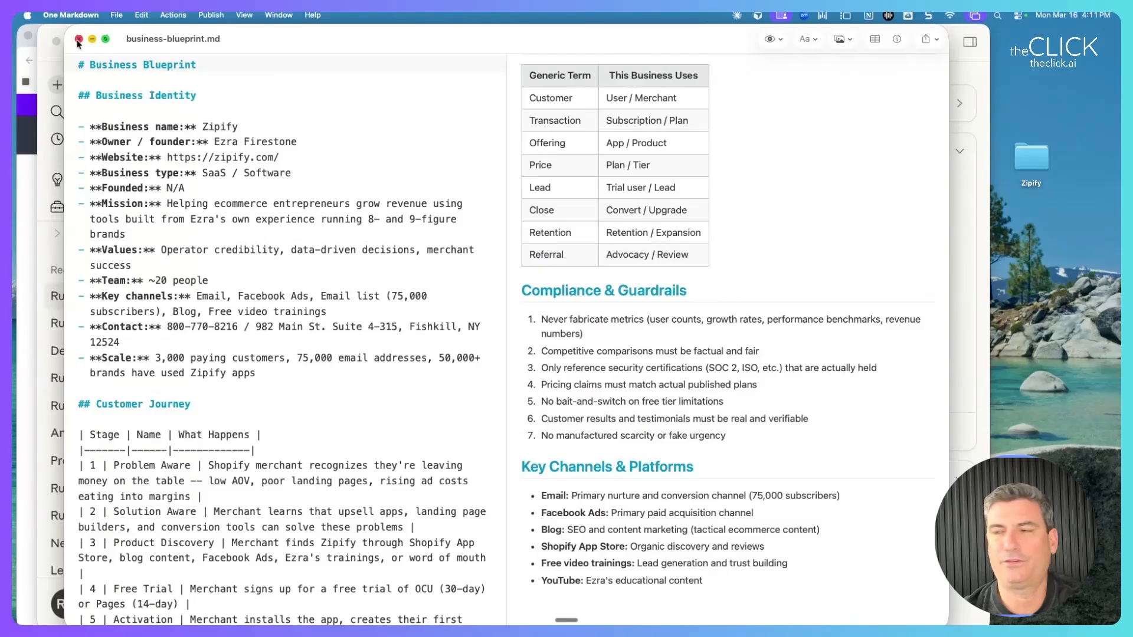
Close the business blueprint document and the Zipify files window.
{"action": "left_click", "coordinate": [78, 40]}
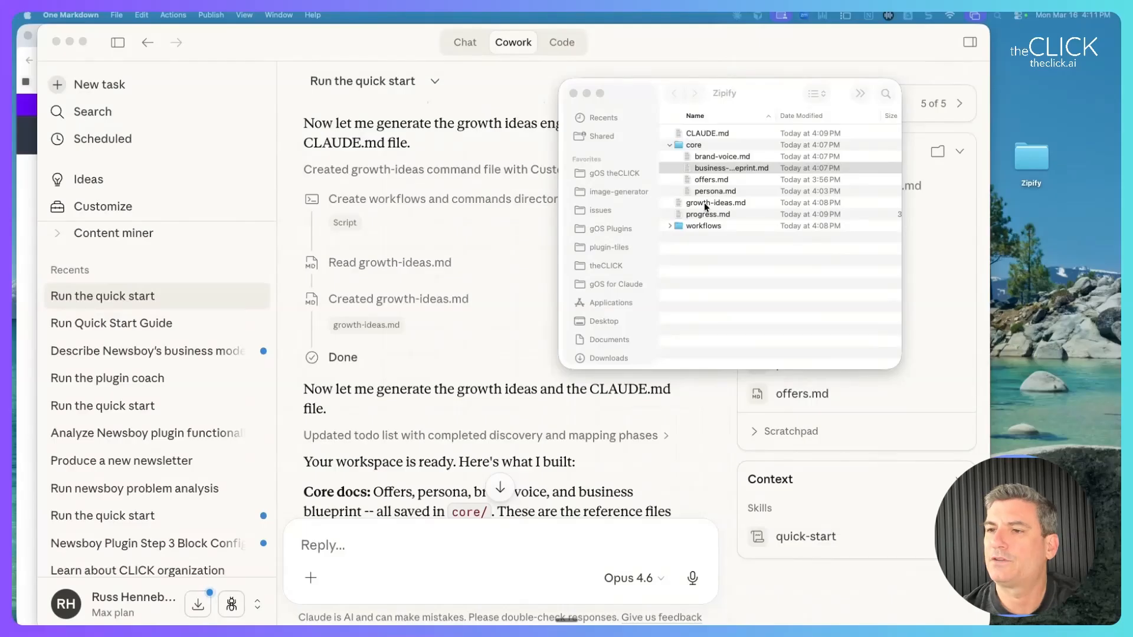
{"action": "scroll", "coordinate": [358, 268], "scroll_direction": "down", "scroll_amount": 10}
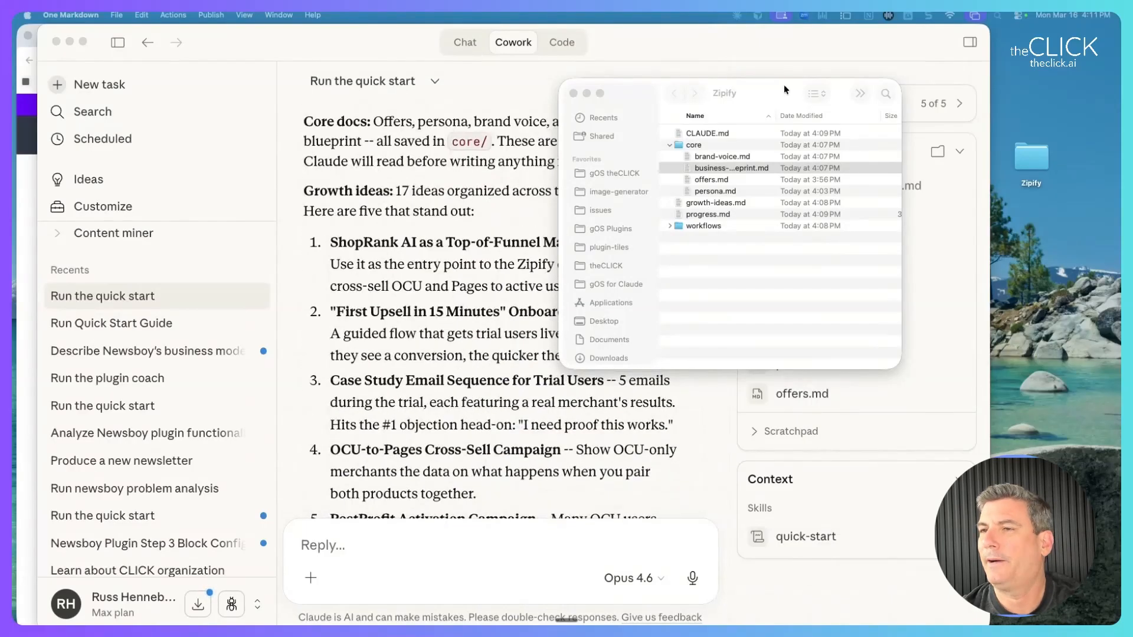
{"action": "left_click_drag", "start_coordinate": [785, 89], "coordinate": [158, 273]}
{"action": "key", "text": "super+w"}
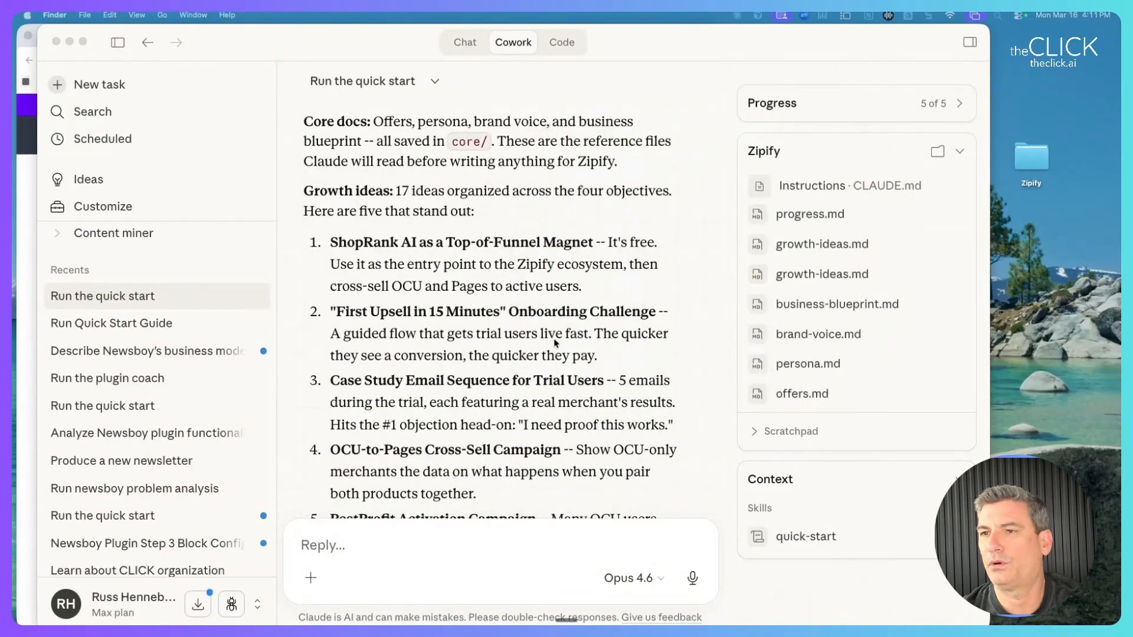
{"action": "scroll", "coordinate": [554, 339], "scroll_direction": "down", "scroll_amount": 1}
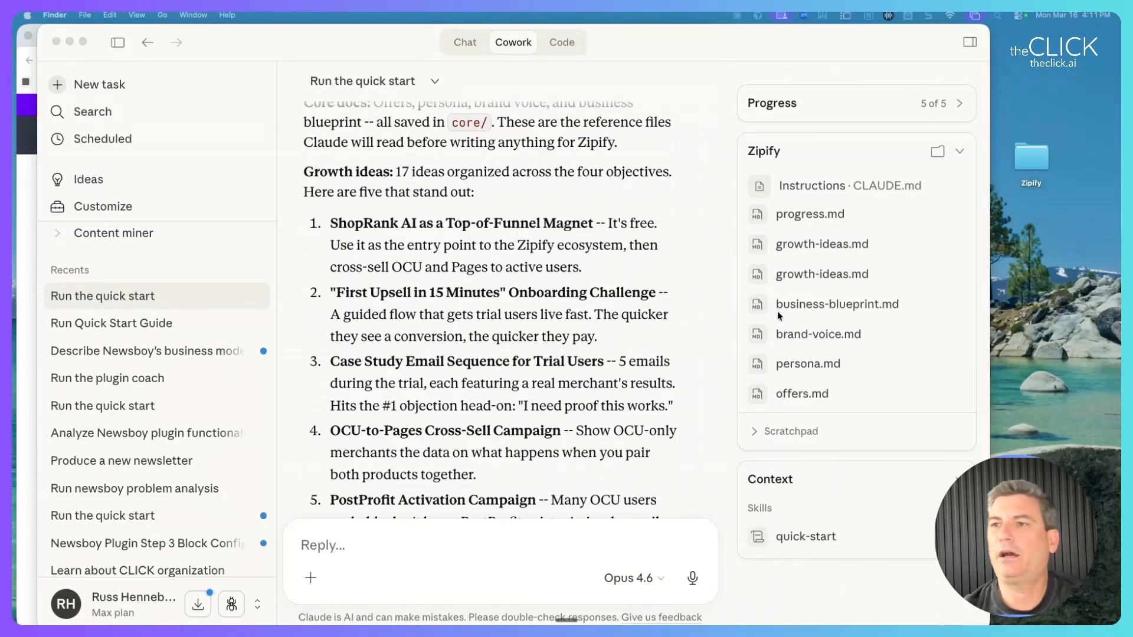
{"action": "scroll", "coordinate": [412, 179], "scroll_direction": "down", "scroll_amount": 5}
{"action": "scroll", "coordinate": [411, 179], "scroll_direction": "up", "scroll_amount": 5}
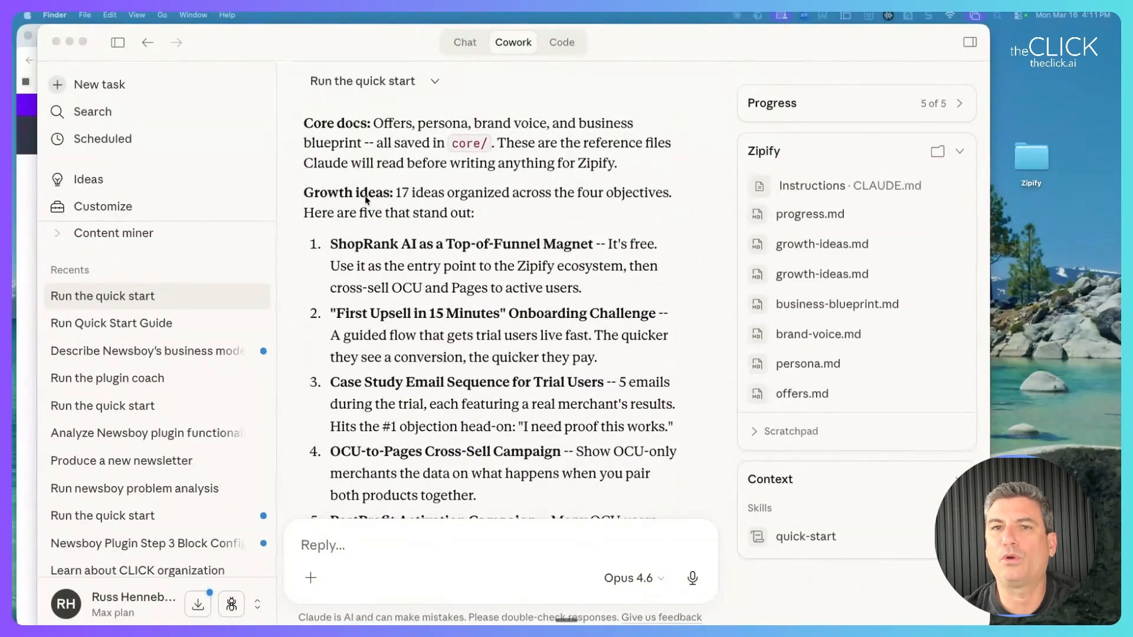
Highlight the reply's summary of 17 growth ideas and the five-that-stand-out line.
{"action": "left_click", "coordinate": [365, 196]}
{"action": "left_click_drag", "start_coordinate": [395, 194], "coordinate": [505, 228]}
{"action": "scroll", "coordinate": [498, 233], "scroll_direction": "down", "scroll_amount": 3}
{"action": "scroll", "coordinate": [496, 234], "scroll_direction": "up", "scroll_amount": 2}
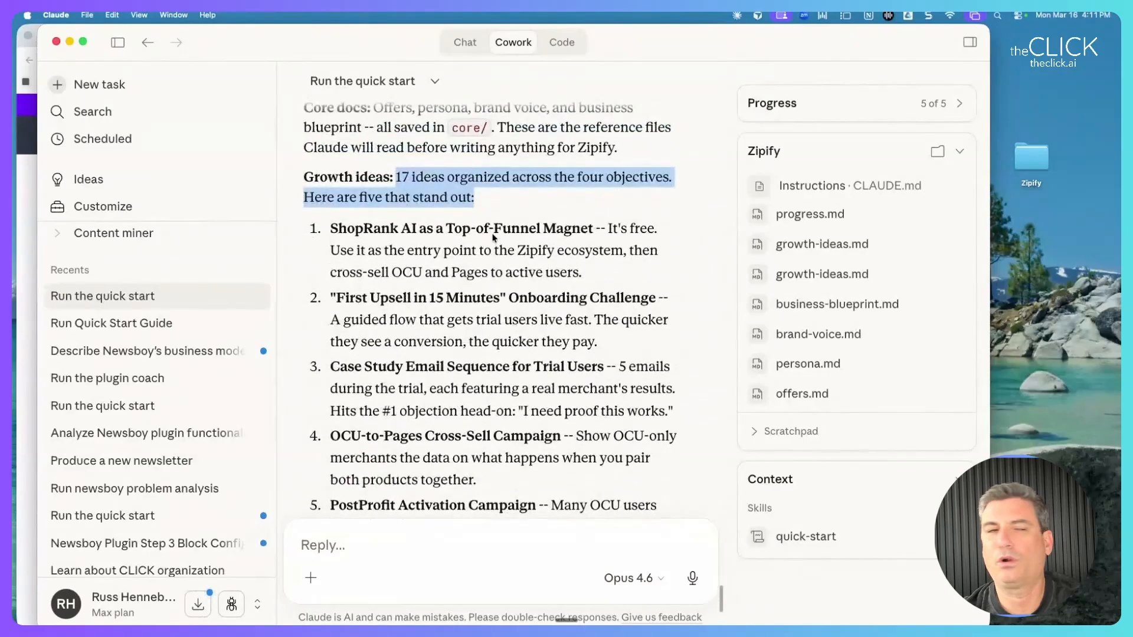
{"action": "left_click", "coordinate": [451, 266]}
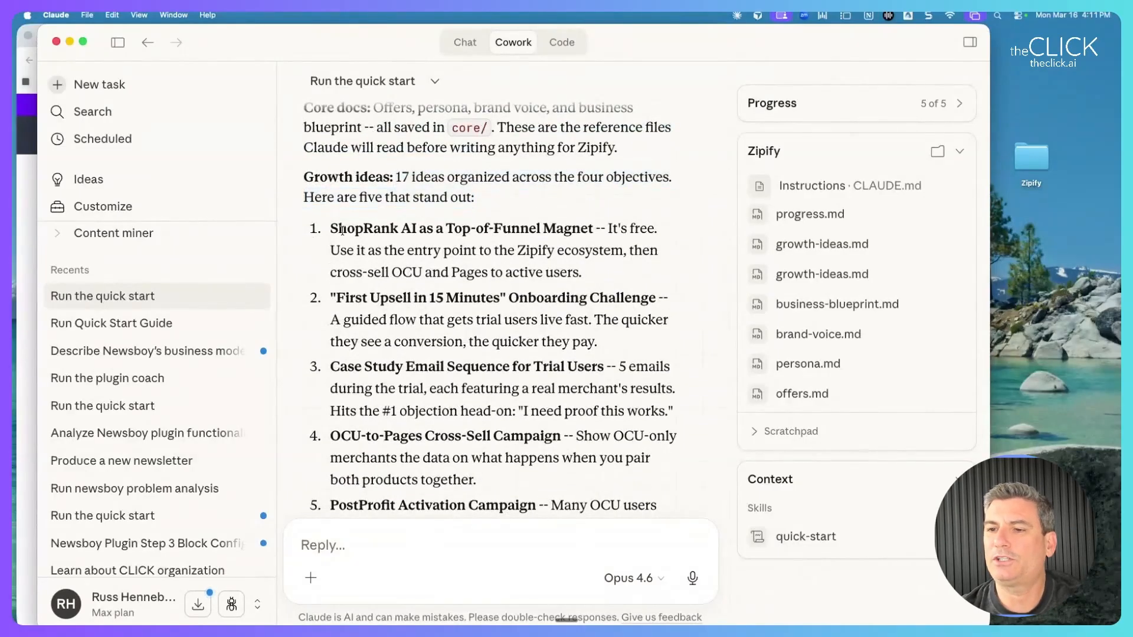
{"action": "scroll", "coordinate": [350, 235], "scroll_direction": "down", "scroll_amount": 1}
{"action": "left_click_drag", "start_coordinate": [359, 179], "coordinate": [475, 181]}
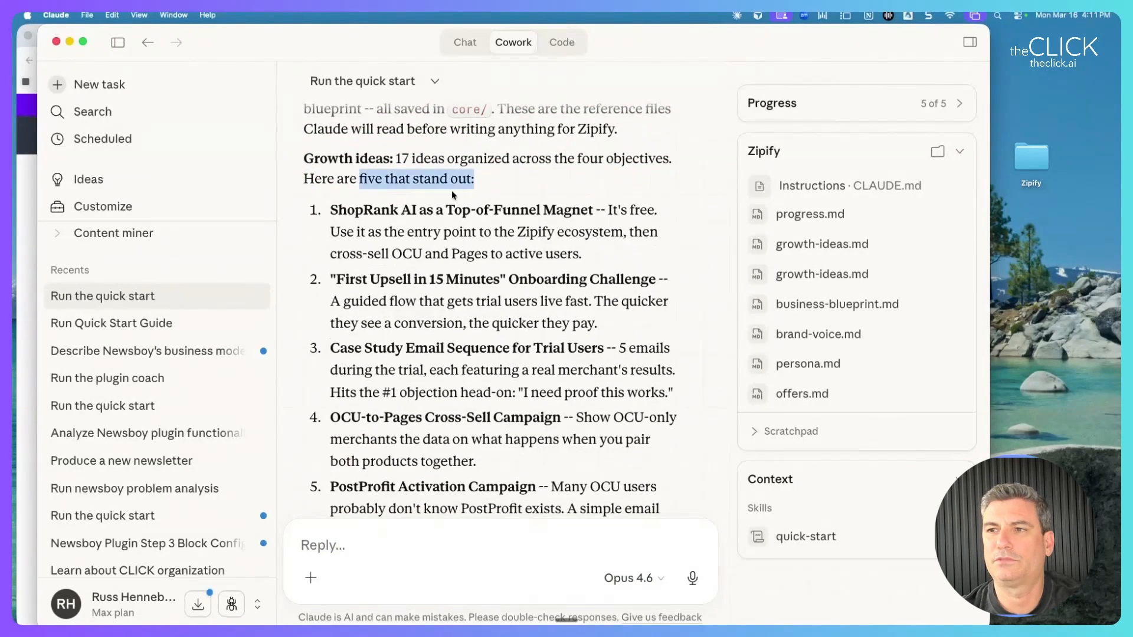
{"action": "scroll", "coordinate": [448, 193], "scroll_direction": "down", "scroll_amount": 1}
{"action": "left_click", "coordinate": [428, 218]}
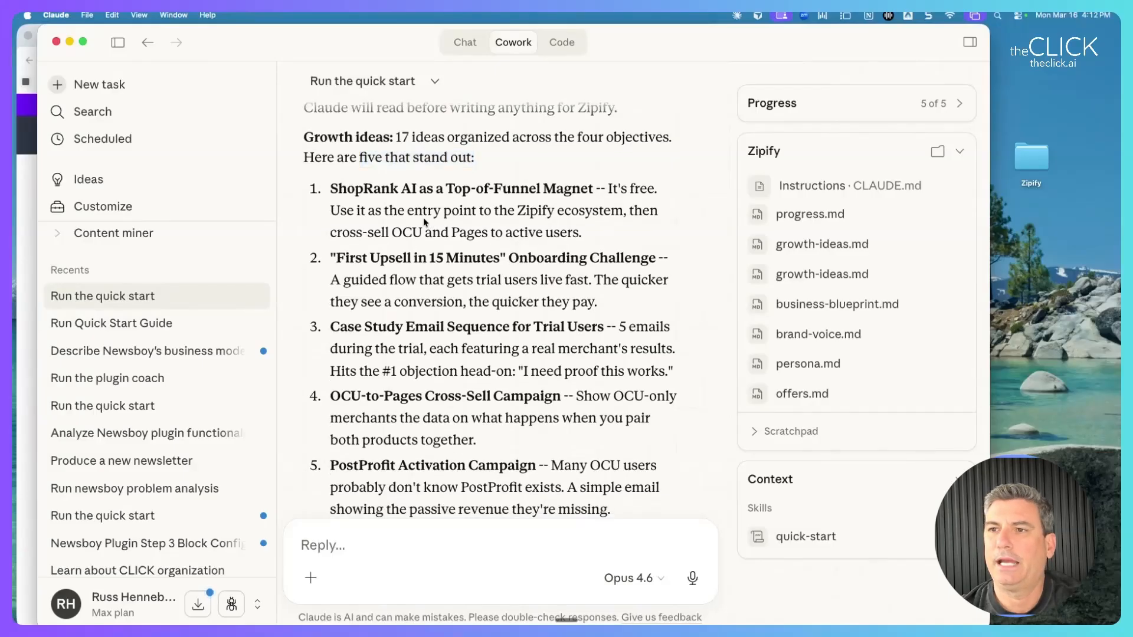
Go over ShopRank AI, First Upsell in 15 Minutes, Case Study Email Sequence, OCU-to-Pages and PostProfit ideas.
{"action": "left_click_drag", "start_coordinate": [329, 189], "coordinate": [606, 244]}
{"action": "scroll", "coordinate": [606, 244], "scroll_direction": "up", "scroll_amount": 1}
{"action": "left_click_drag", "start_coordinate": [330, 192], "coordinate": [588, 192]}
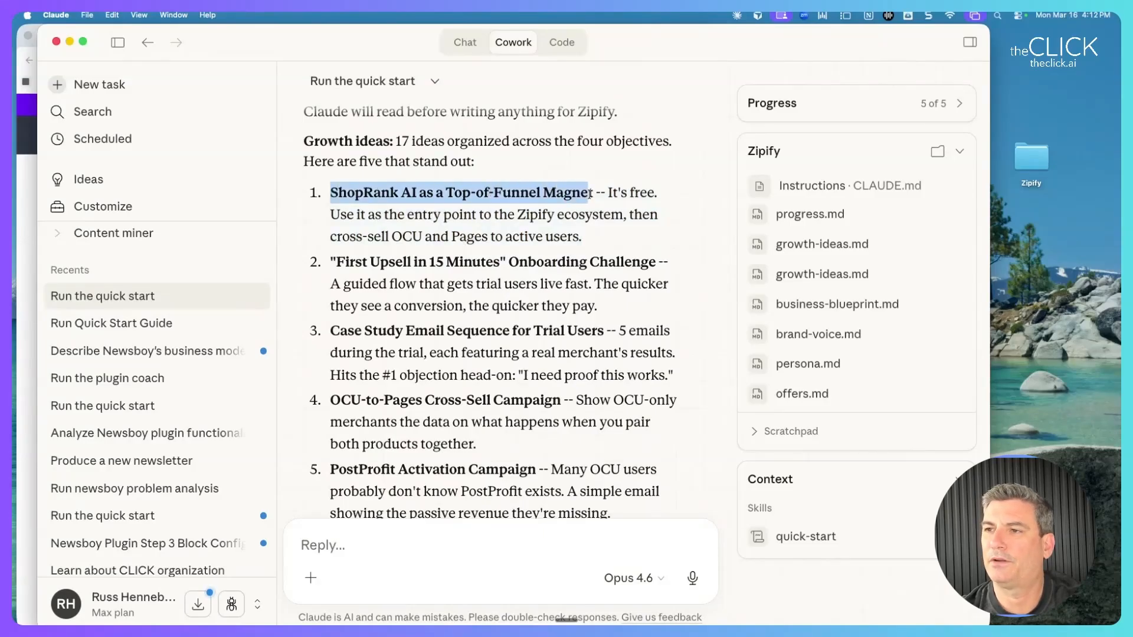
{"action": "left_click_drag", "start_coordinate": [337, 262], "coordinate": [678, 266]}
{"action": "scroll", "coordinate": [485, 305], "scroll_direction": "down", "scroll_amount": 3}
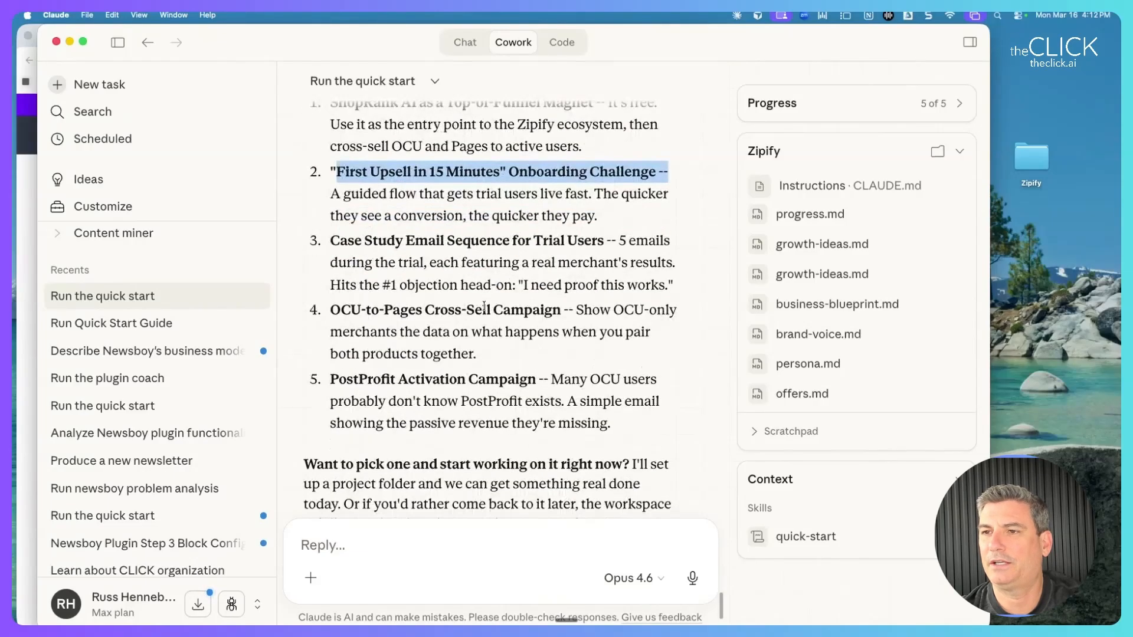
{"action": "left_click_drag", "start_coordinate": [332, 240], "coordinate": [659, 244]}
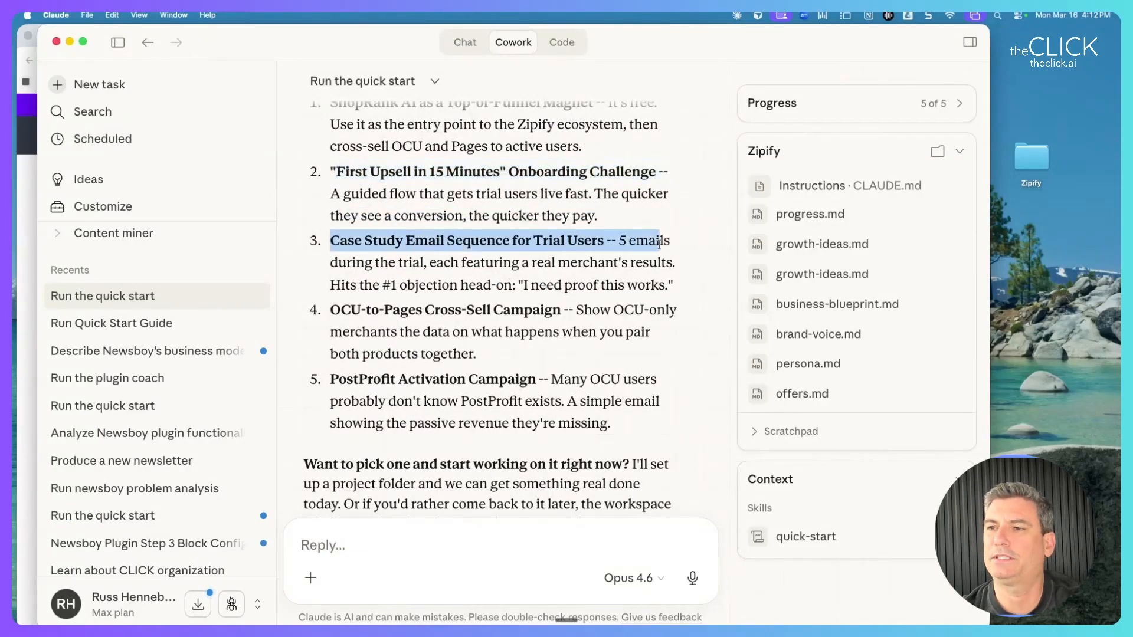
{"action": "left_click", "coordinate": [381, 242]}
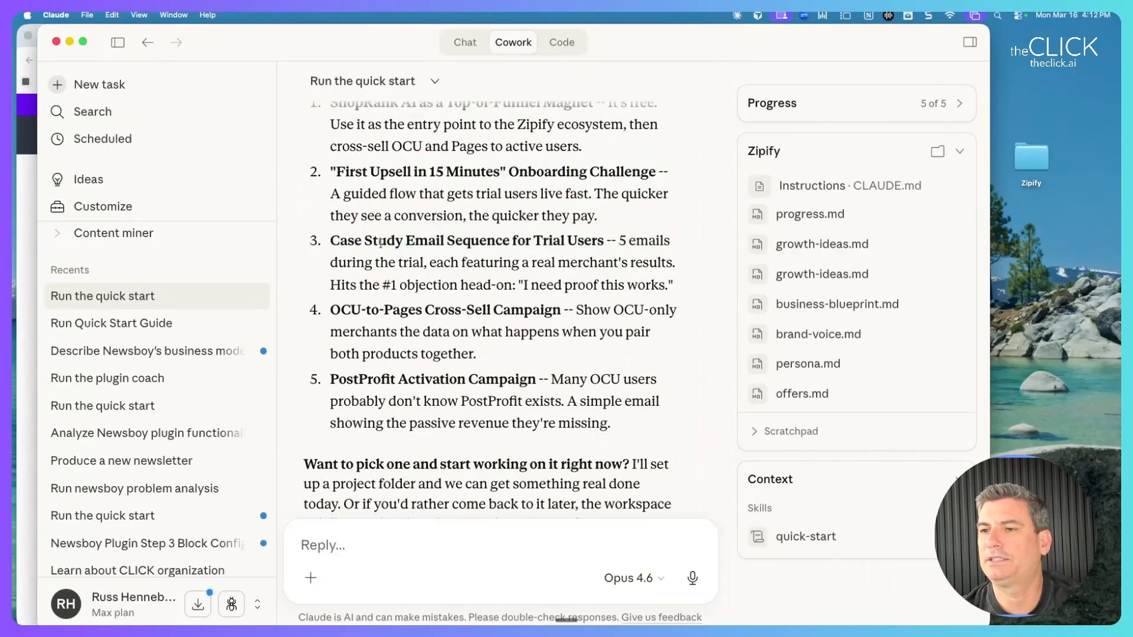
{"action": "left_click_drag", "start_coordinate": [340, 311], "coordinate": [360, 311]}
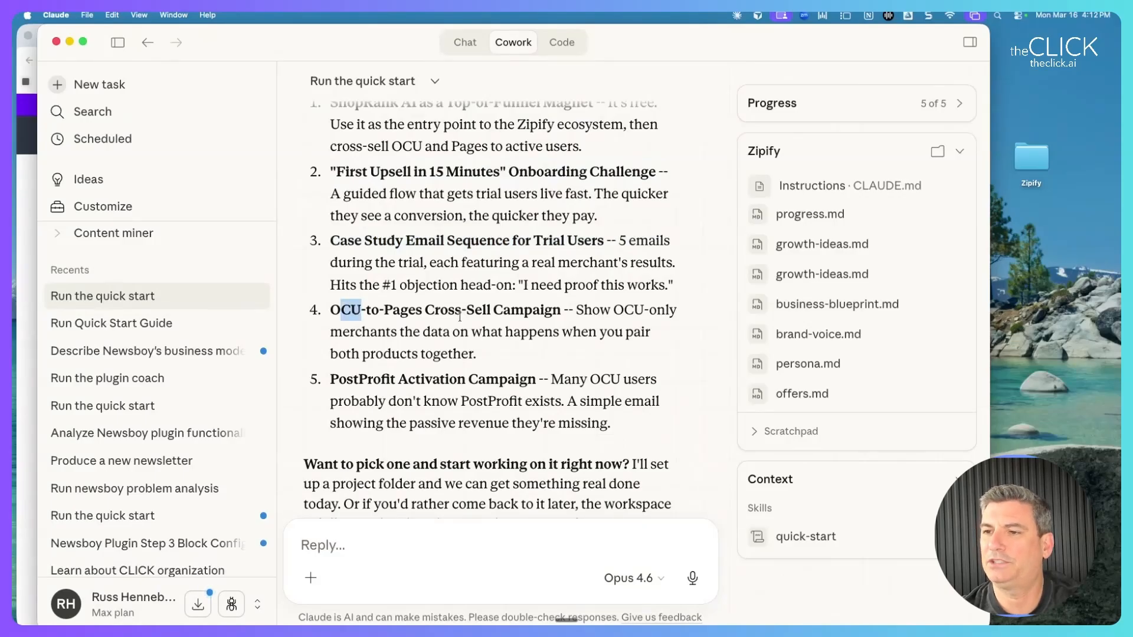
{"action": "scroll", "coordinate": [501, 329], "scroll_direction": "down", "scroll_amount": 2}
{"action": "left_click_drag", "start_coordinate": [385, 329], "coordinate": [544, 337]}
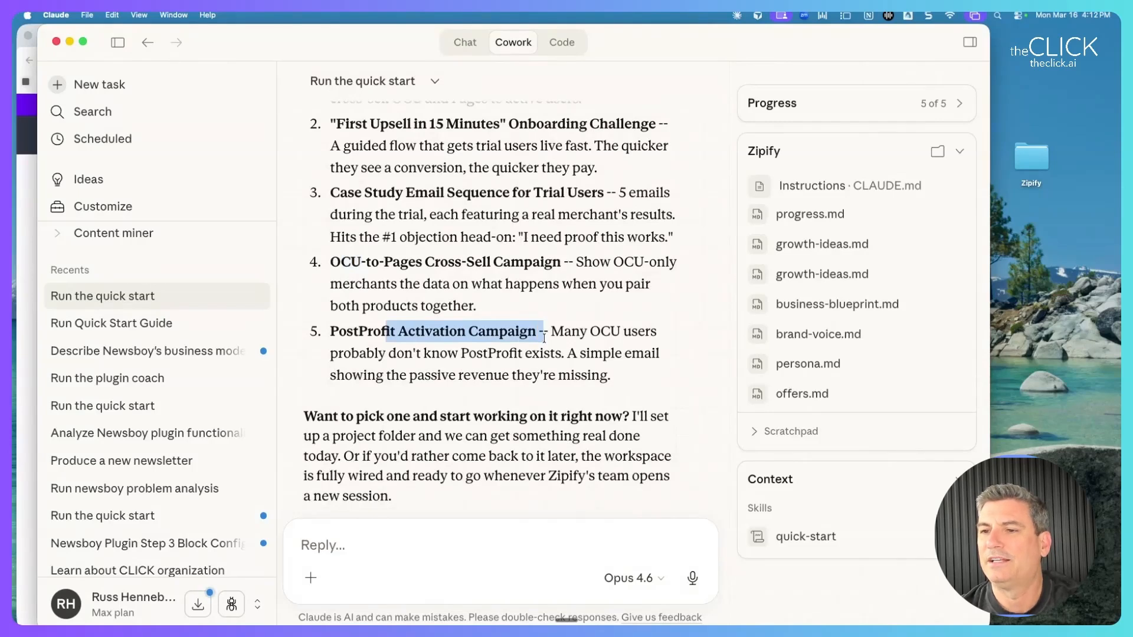
{"action": "scroll", "coordinate": [544, 338], "scroll_direction": "up", "scroll_amount": 5}
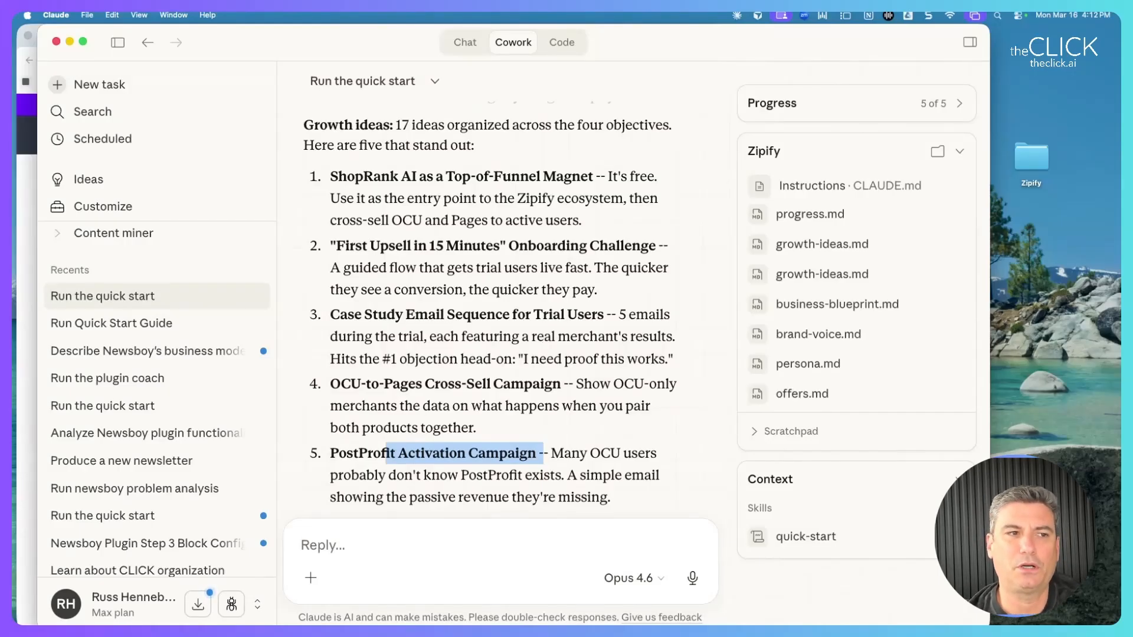
{"action": "key", "text": "super+Tab"}
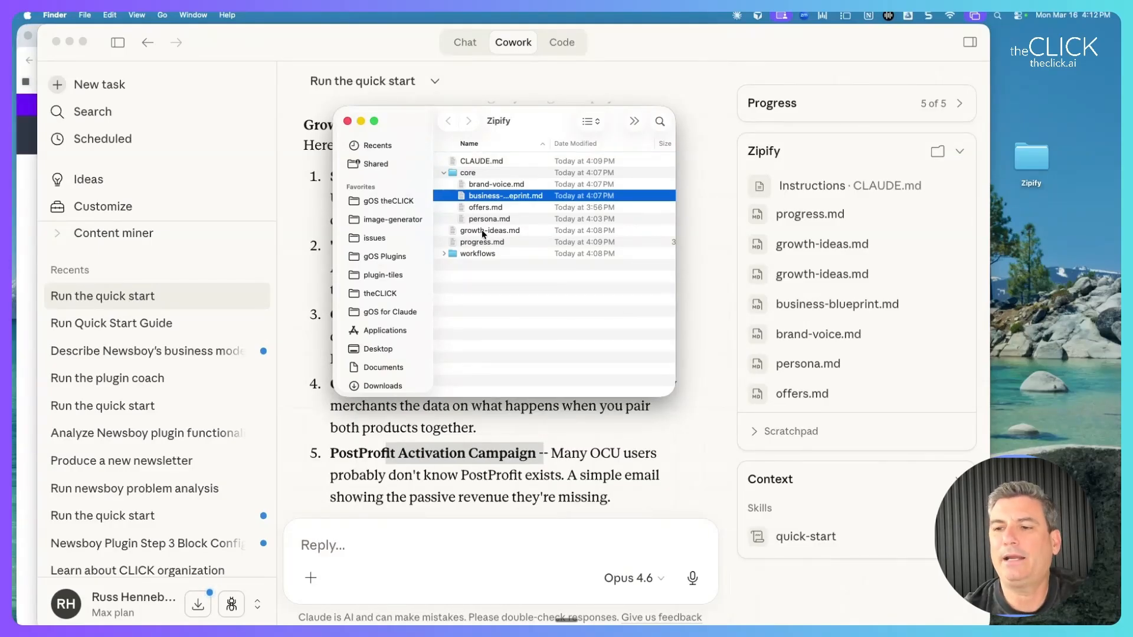
Draft 'Give me growth ideas' in Claude's reply box, then open growth-ideas.md from Zipify.
{"action": "left_click", "coordinate": [337, 541]}
{"action": "type", "text": "Give me growth ideas"}
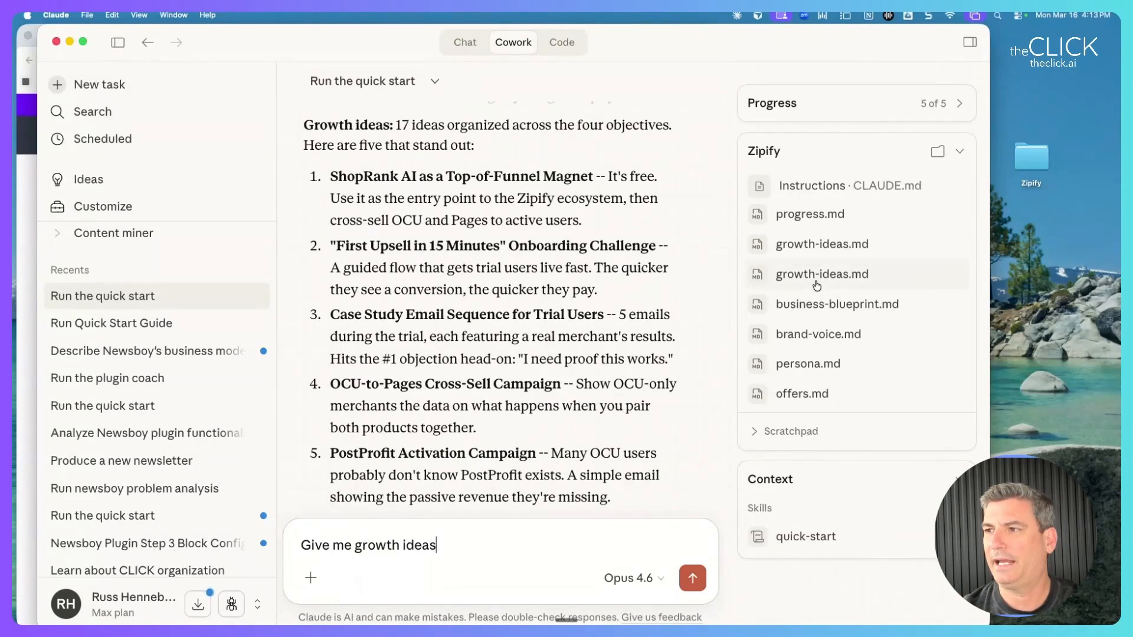
{"action": "key", "text": "ctrl+Up"}
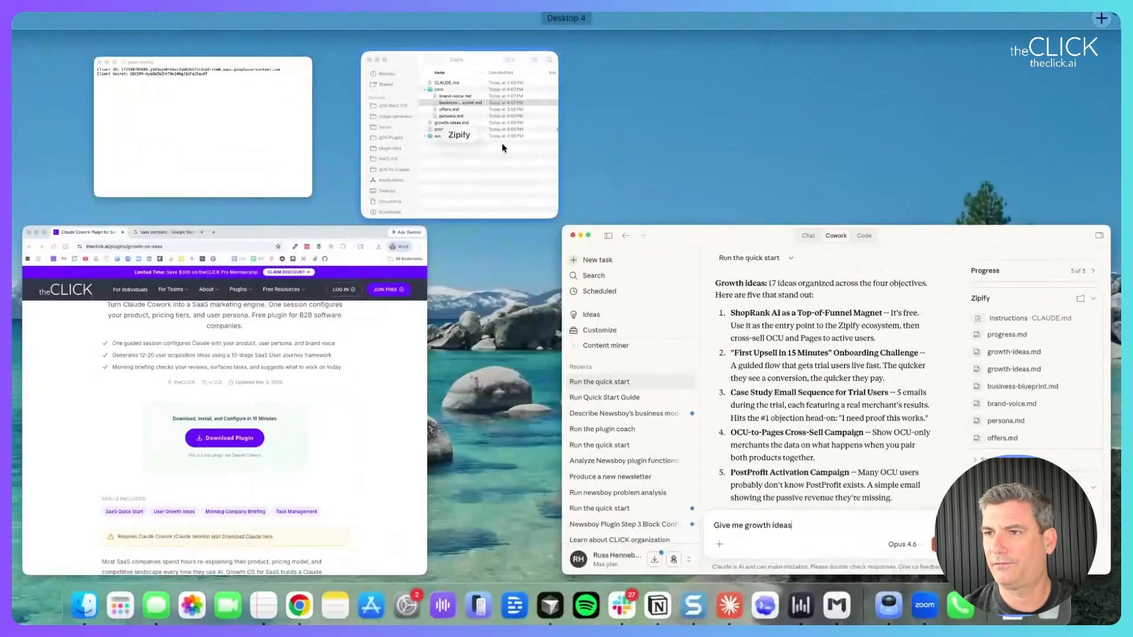
{"action": "left_click", "coordinate": [498, 143]}
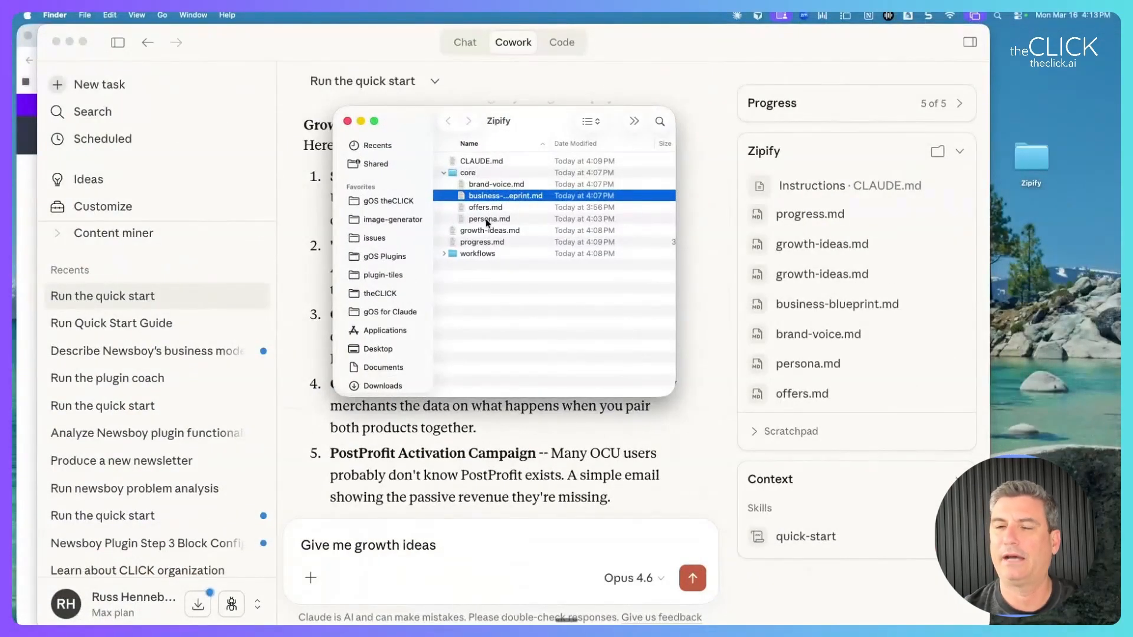
{"action": "double_click", "coordinate": [486, 231]}
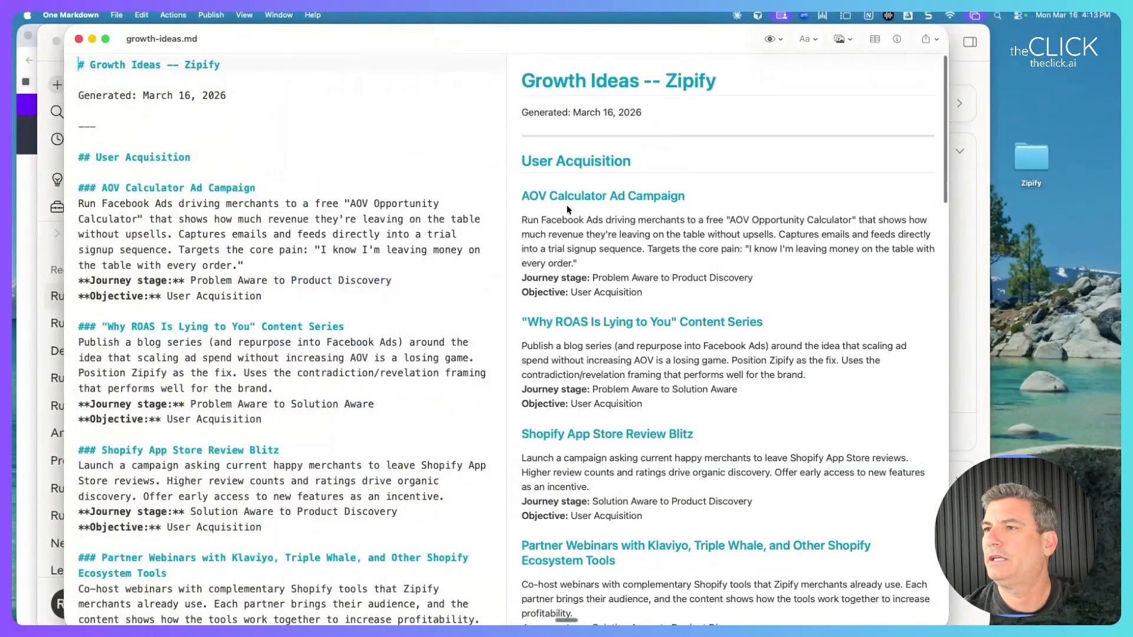
Select the AOV Calculator Ad Campaign section and scroll through the growth ideas.
{"action": "left_click_drag", "start_coordinate": [550, 97], "coordinate": [525, 325]}
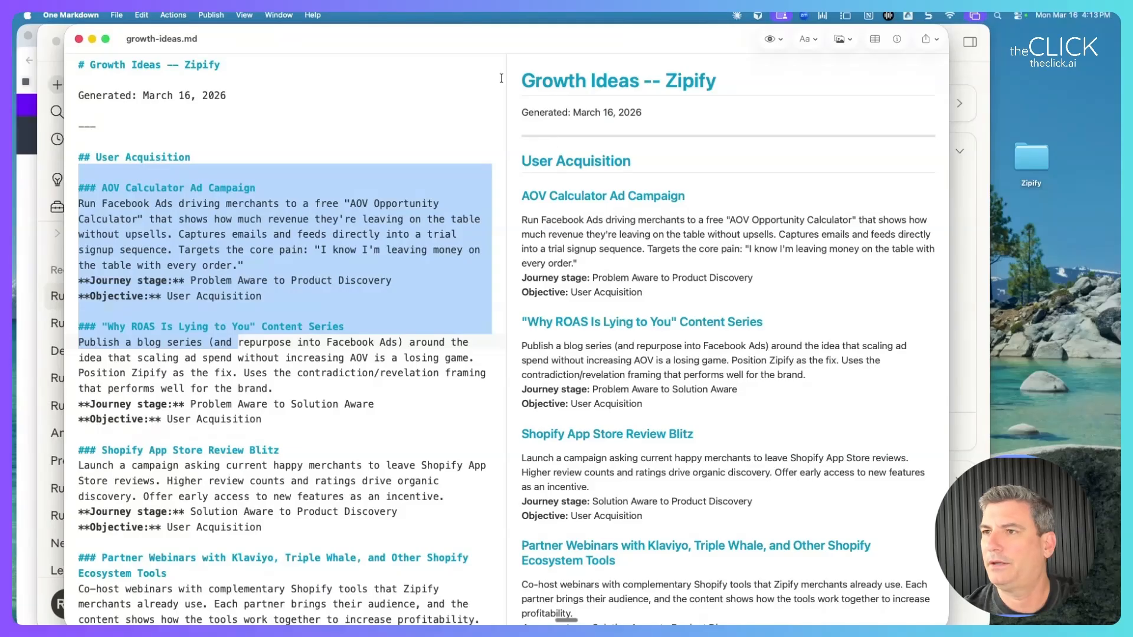
{"action": "left_click_drag", "start_coordinate": [516, 84], "coordinate": [538, 218]}
{"action": "scroll", "coordinate": [543, 231], "scroll_direction": "down", "scroll_amount": 3}
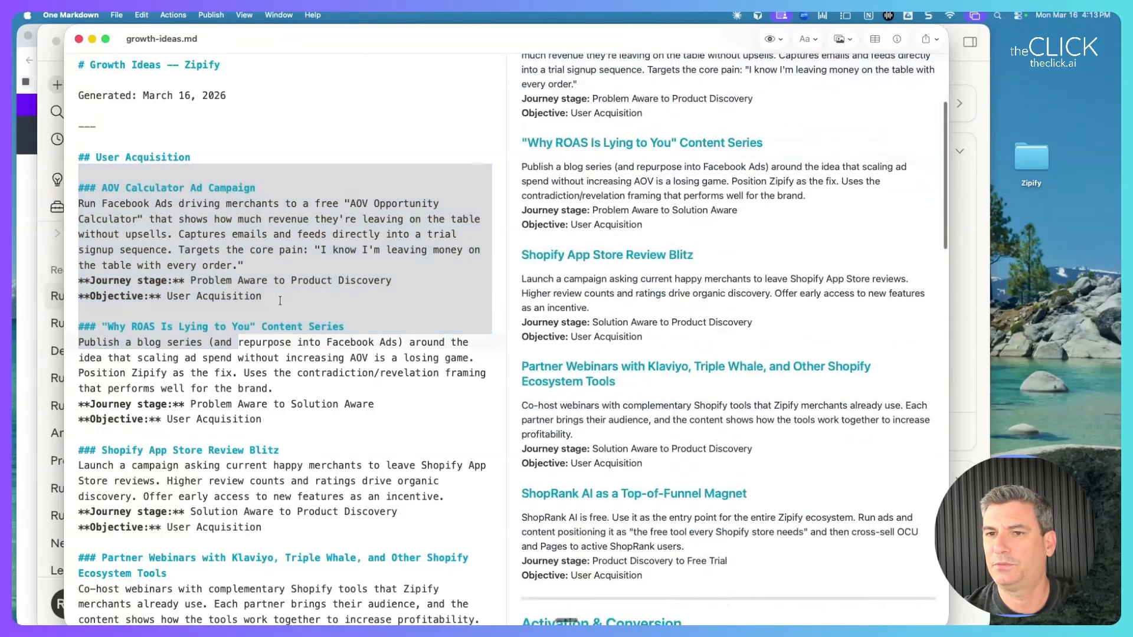
{"action": "left_click", "coordinate": [280, 303]}
{"action": "scroll", "coordinate": [524, 307], "scroll_direction": "down", "scroll_amount": 10}
{"action": "scroll", "coordinate": [524, 307], "scroll_direction": "down", "scroll_amount": 15}
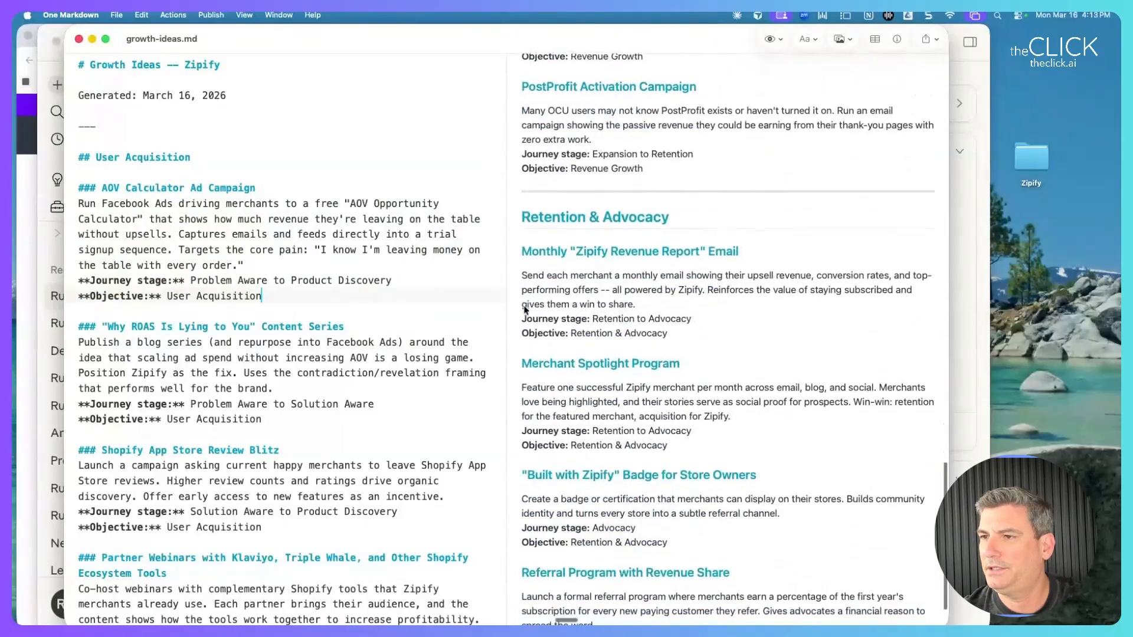
{"action": "scroll", "coordinate": [524, 310], "scroll_direction": "down", "scroll_amount": 2}
{"action": "scroll", "coordinate": [531, 313], "scroll_direction": "up", "scroll_amount": 20}
{"action": "scroll", "coordinate": [558, 323], "scroll_direction": "up", "scroll_amount": 5}
{"action": "scroll", "coordinate": [557, 321], "scroll_direction": "down", "scroll_amount": 5}
{"action": "scroll", "coordinate": [558, 320], "scroll_direction": "up", "scroll_amount": 5}
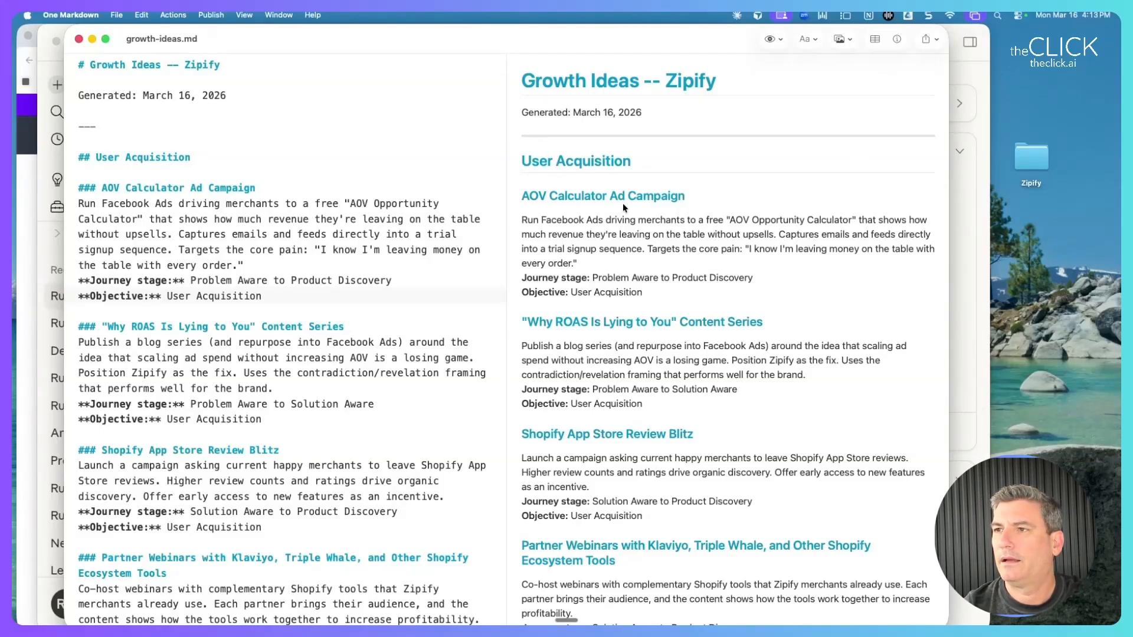
{"action": "scroll", "coordinate": [623, 206], "scroll_direction": "down", "scroll_amount": 10}
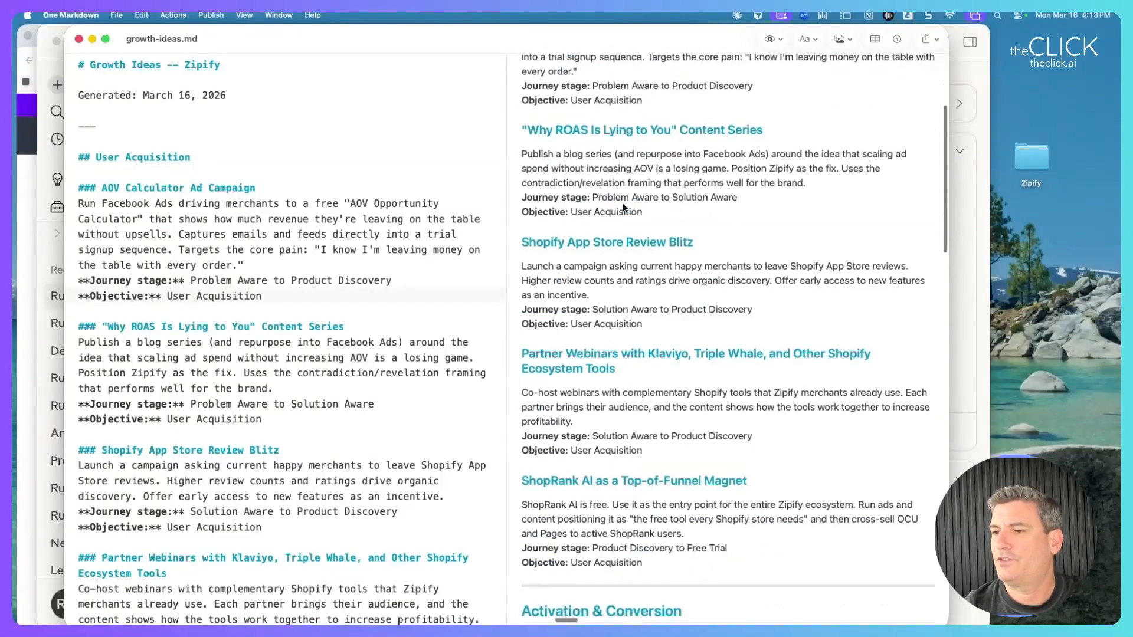
{"action": "scroll", "coordinate": [622, 204], "scroll_direction": "down", "scroll_amount": 15}
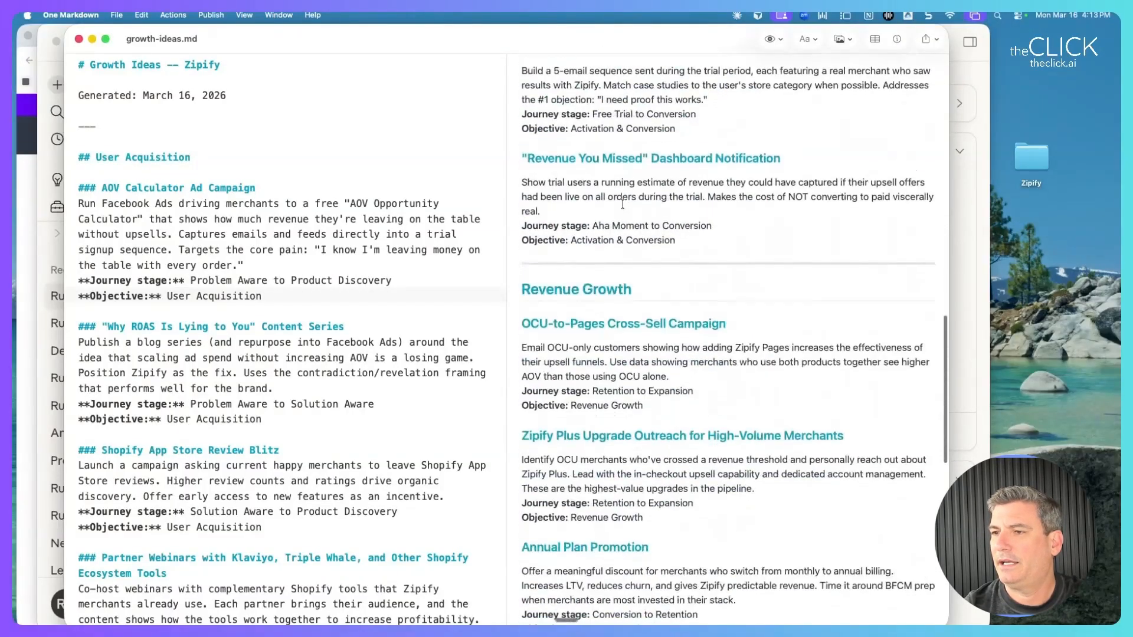
Highlight the Revenue Growth and Template Gallery Overhaul headings in the preview.
{"action": "left_click_drag", "start_coordinate": [632, 230], "coordinate": [551, 236]}
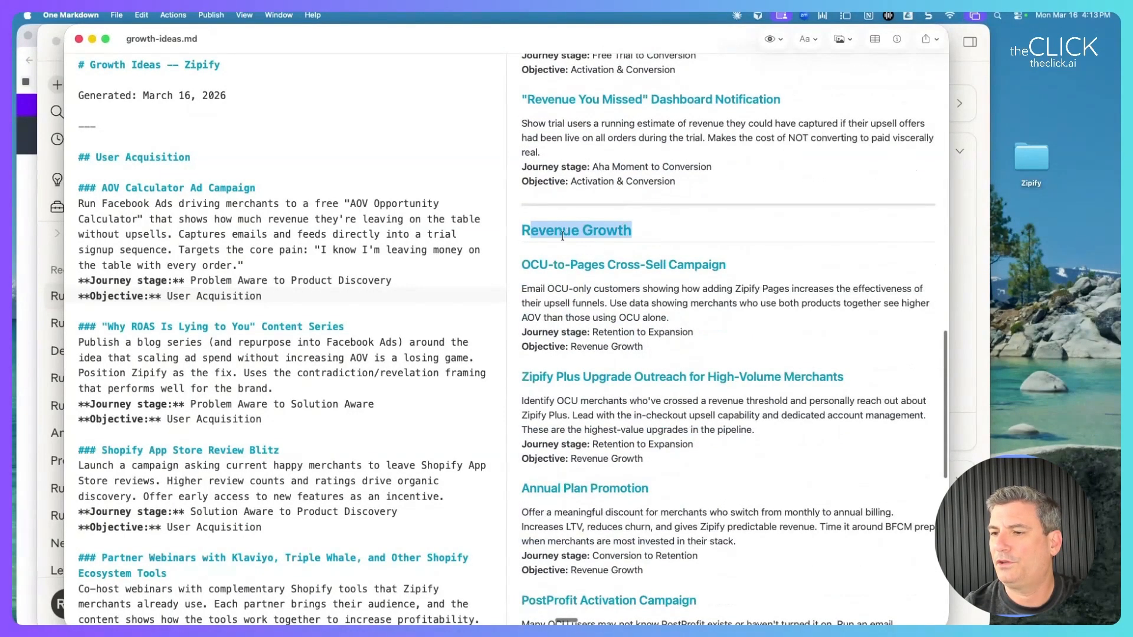
{"action": "scroll", "coordinate": [561, 236], "scroll_direction": "down", "scroll_amount": 9}
{"action": "left_click_drag", "start_coordinate": [645, 369], "coordinate": [552, 368]}
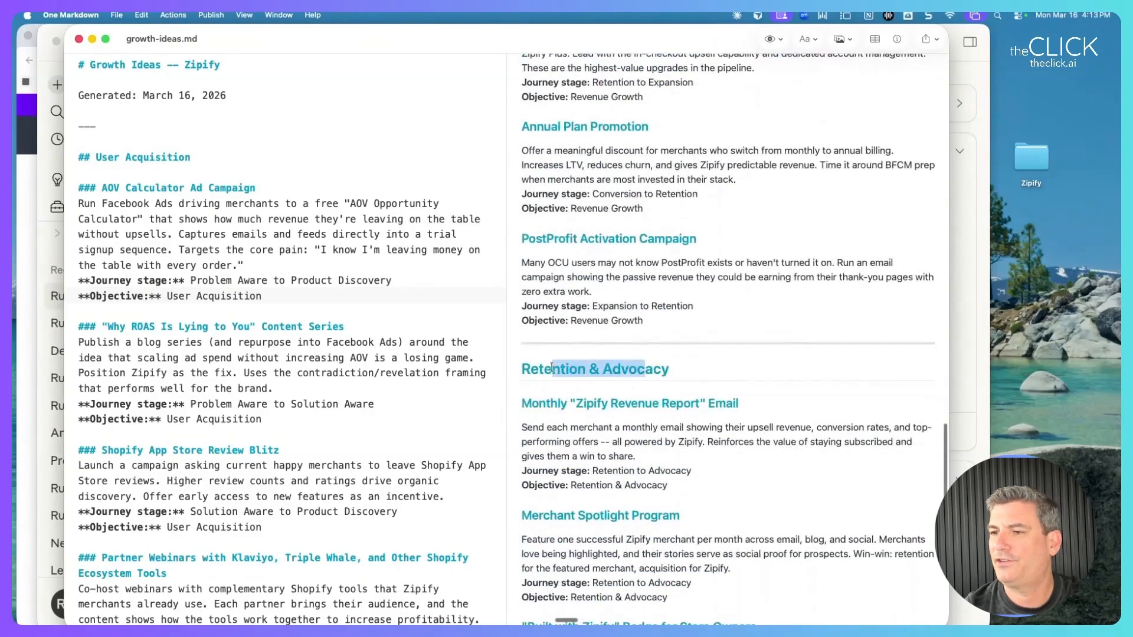
{"action": "scroll", "coordinate": [580, 366], "scroll_direction": "down", "scroll_amount": 5}
{"action": "scroll", "coordinate": [583, 363], "scroll_direction": "up", "scroll_amount": 20}
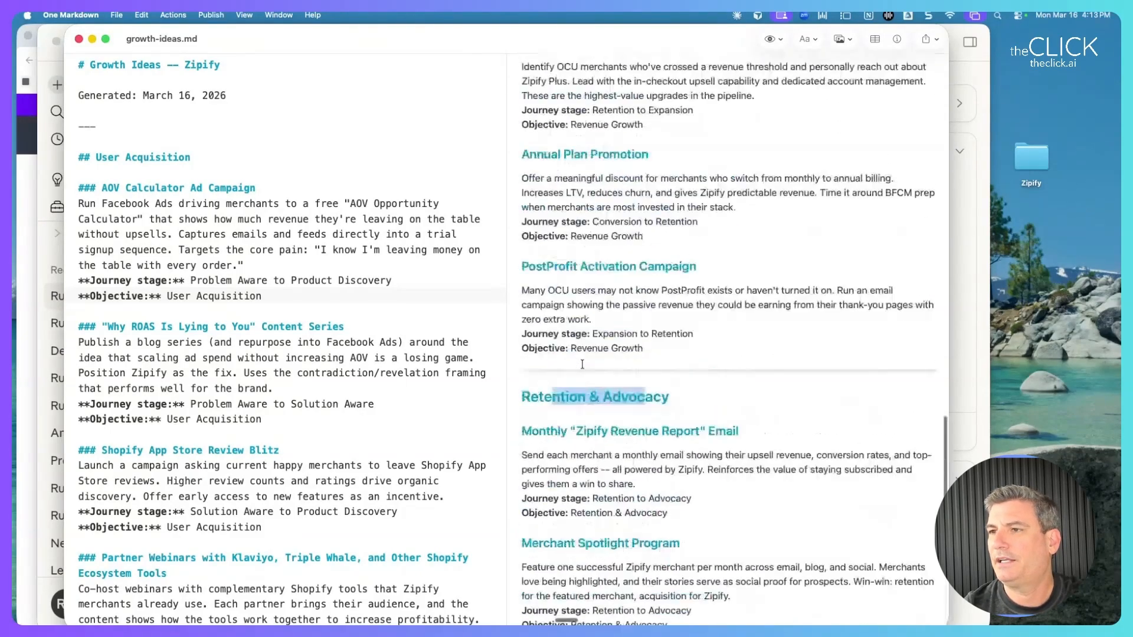
{"action": "scroll", "coordinate": [582, 354], "scroll_direction": "up", "scroll_amount": 2}
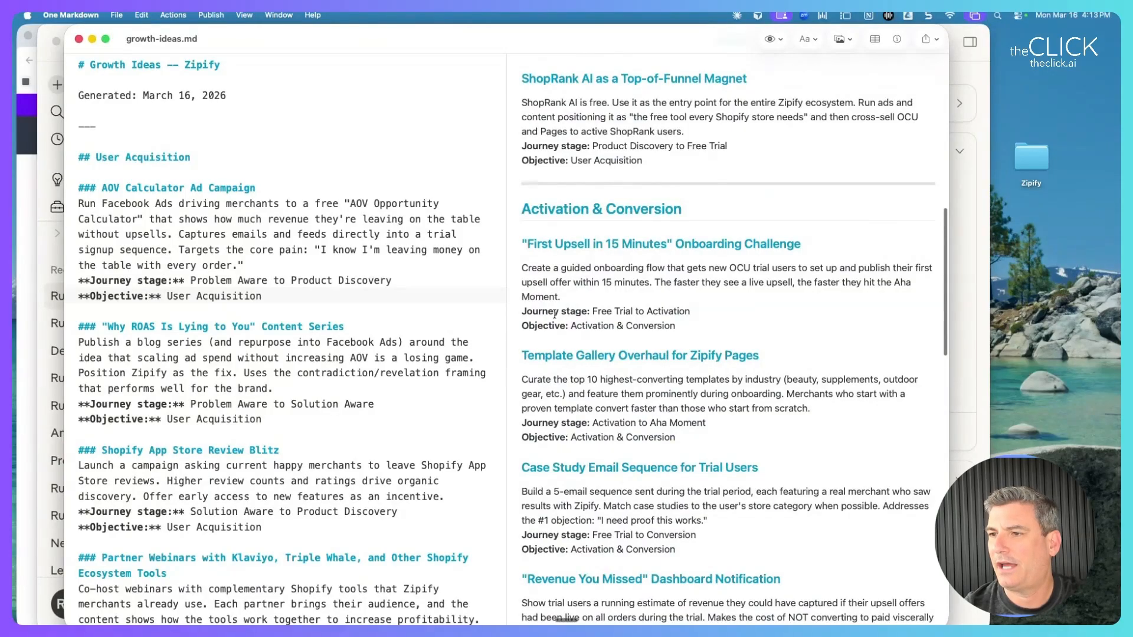
{"action": "left_click_drag", "start_coordinate": [533, 358], "coordinate": [703, 356]}
{"action": "scroll", "coordinate": [703, 354], "scroll_direction": "down", "scroll_amount": 4}
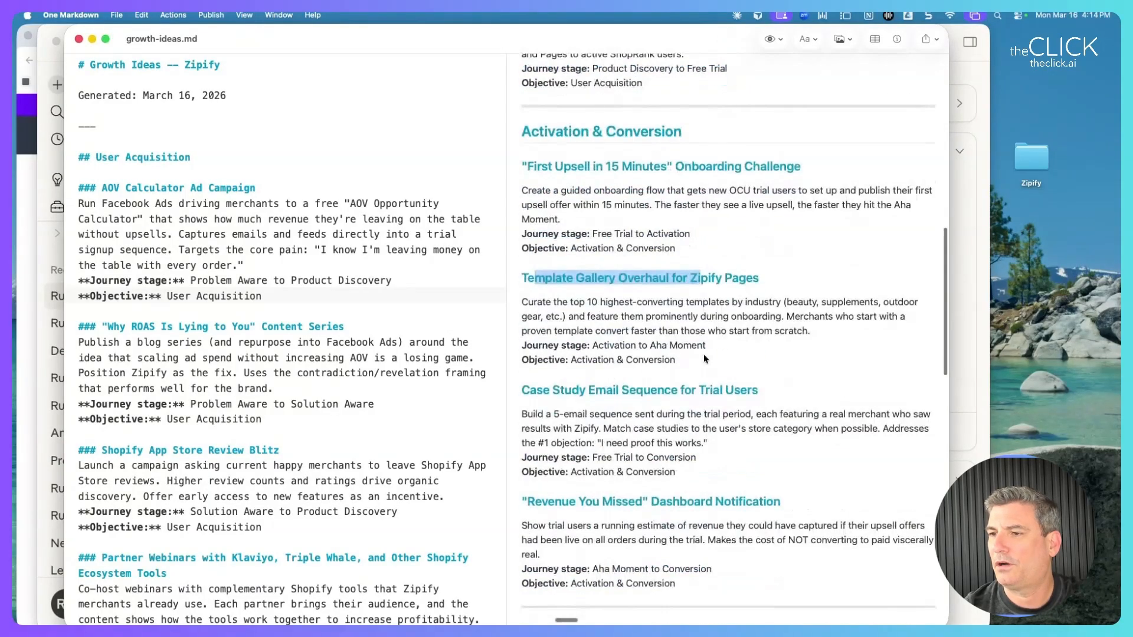
{"action": "left_click", "coordinate": [562, 388]}
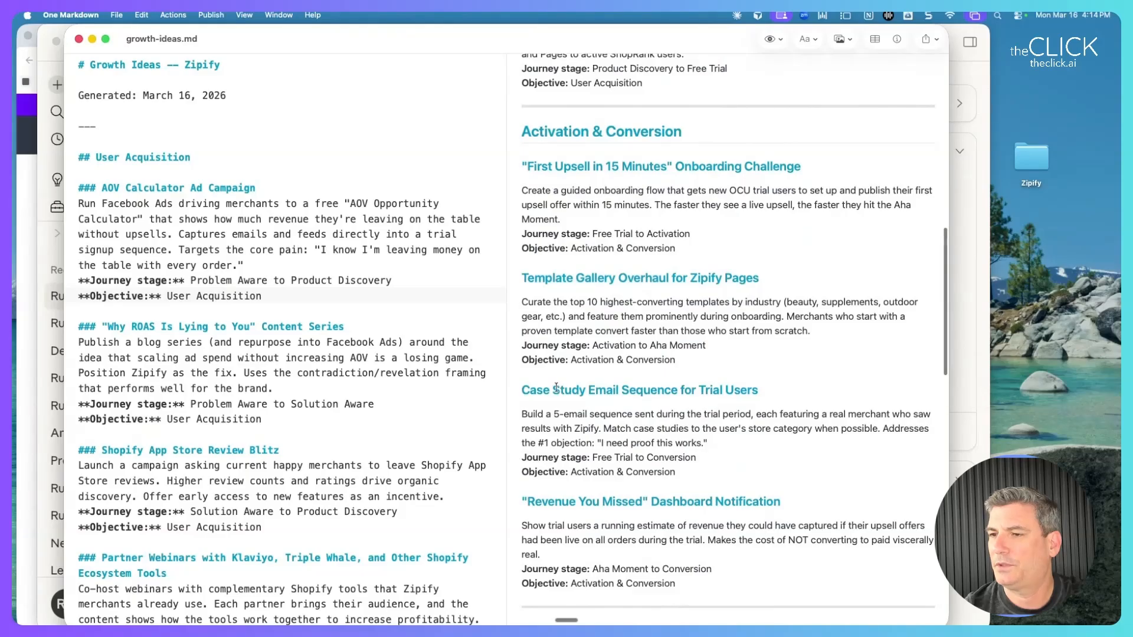
Copy the entire Case Study Email Sequence for Trial Users idea and return to Claude.
{"action": "left_click_drag", "start_coordinate": [522, 392], "coordinate": [710, 490]}
{"action": "key", "text": "super+c"}
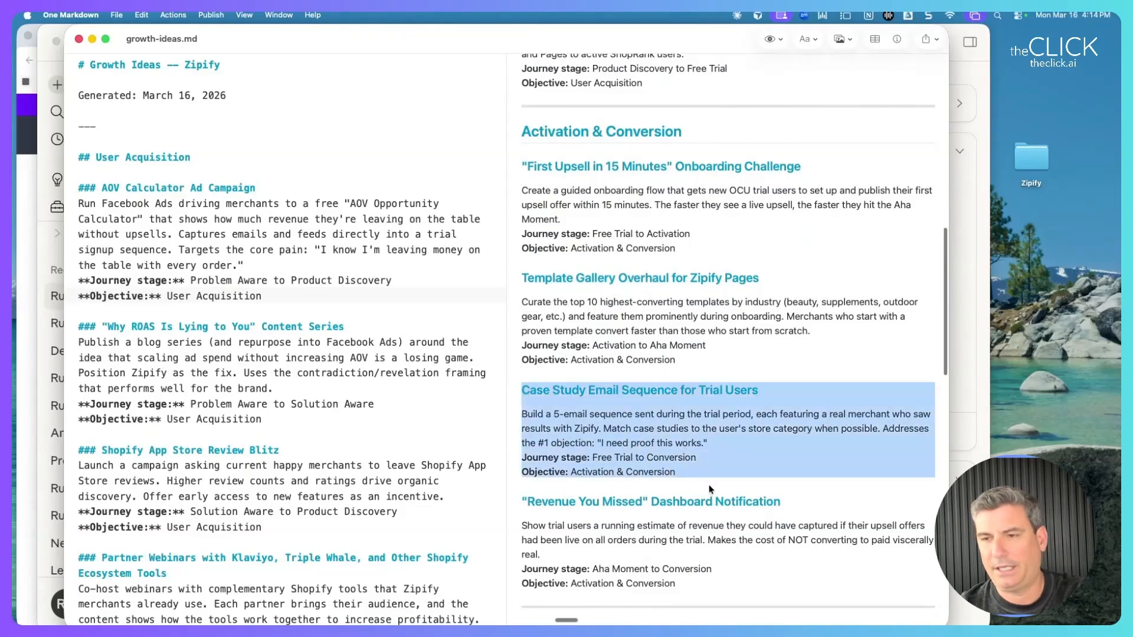
{"action": "left_click", "coordinate": [54, 58]}
{"action": "scroll", "coordinate": [421, 476], "scroll_direction": "down", "scroll_amount": 5}
{"action": "left_click_drag", "start_coordinate": [378, 306], "coordinate": [519, 363]}
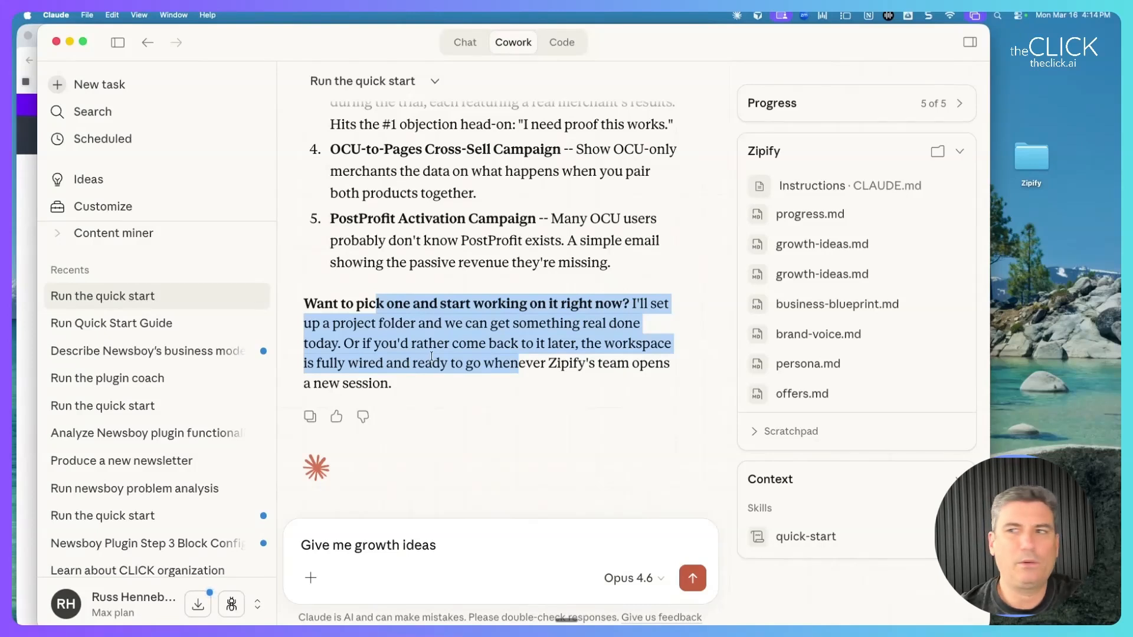
Check the workflows folder in the Zipify folder window.
{"action": "key", "text": "ctrl+Up"}
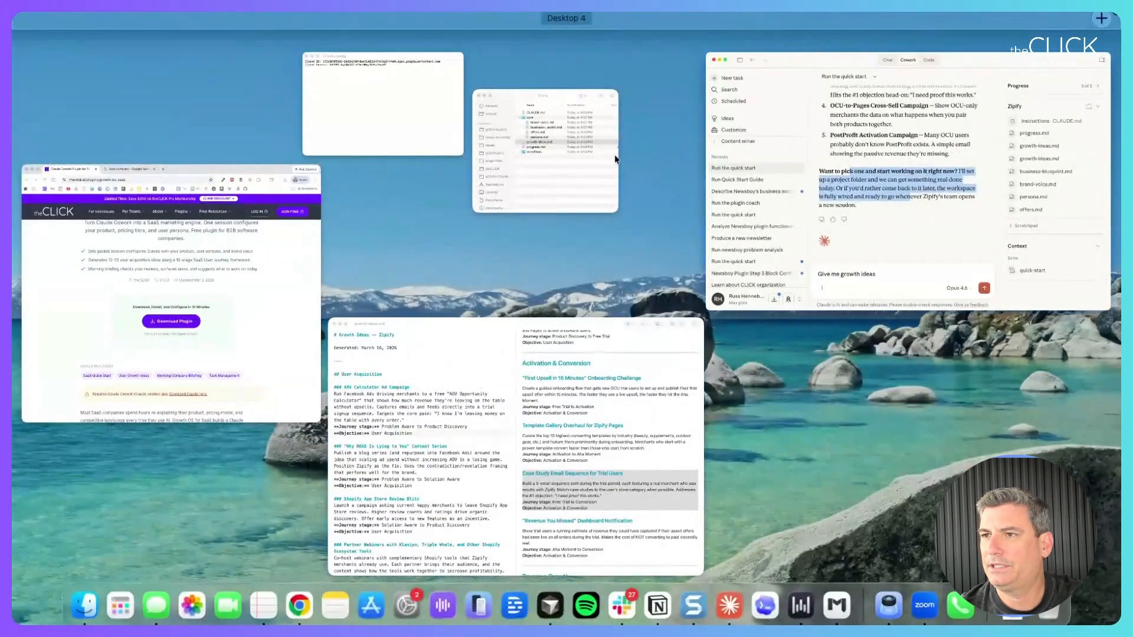
{"action": "left_click", "coordinate": [572, 195]}
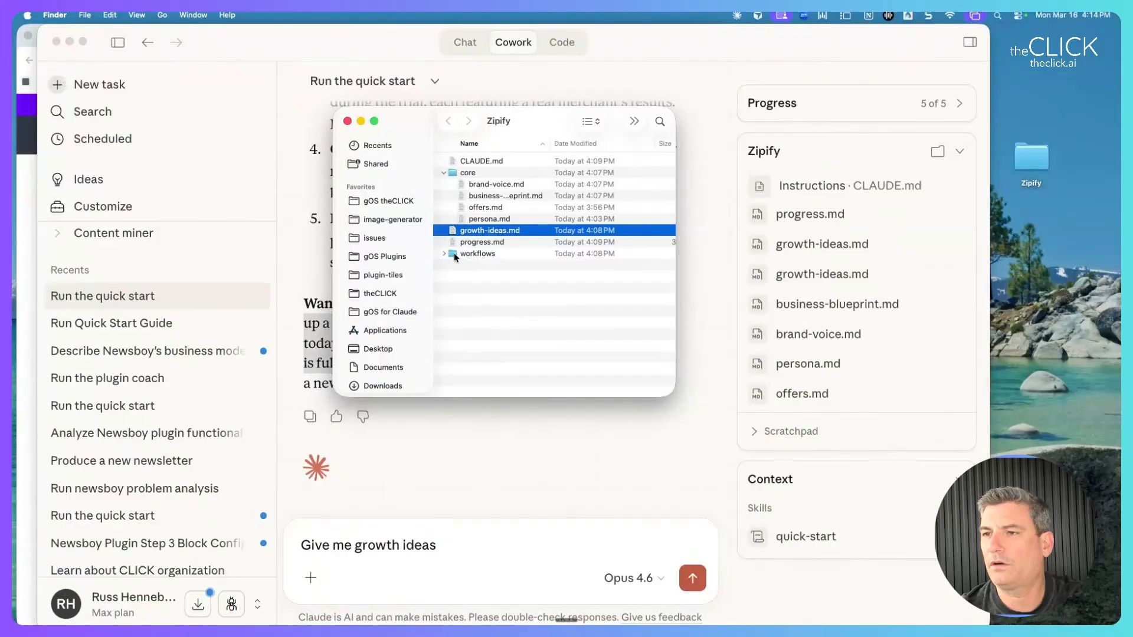
{"action": "left_click", "coordinate": [473, 254]}
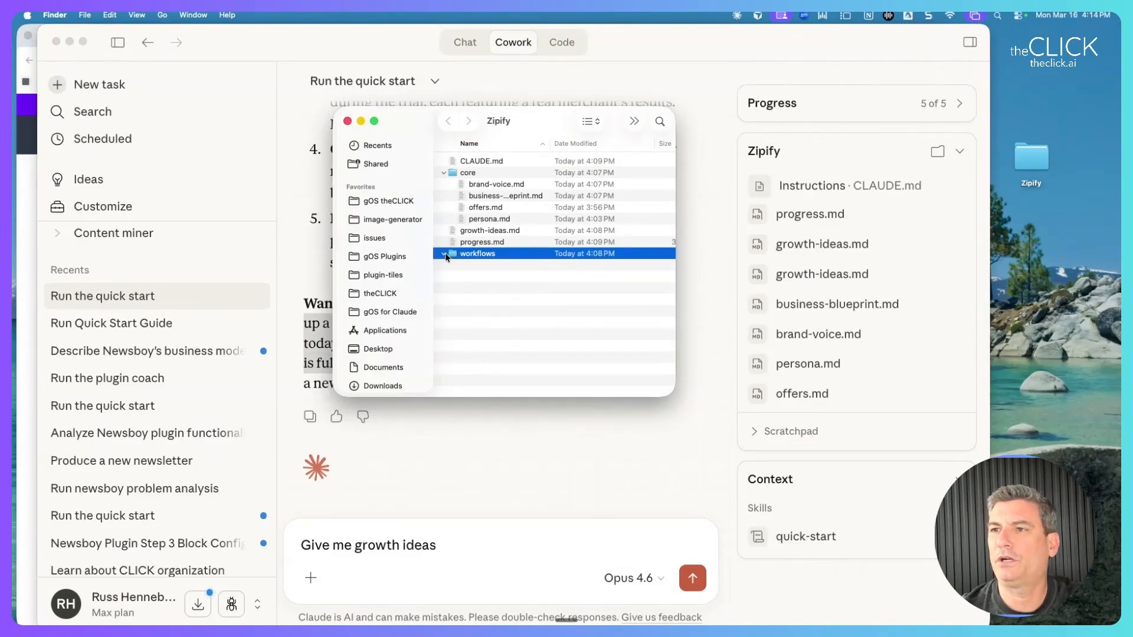
Replace the prompt with the pasted Case Study idea plus 'let's work on this one' and send it.
{"action": "left_click", "coordinate": [445, 549]}
{"action": "key", "text": "super+a"}
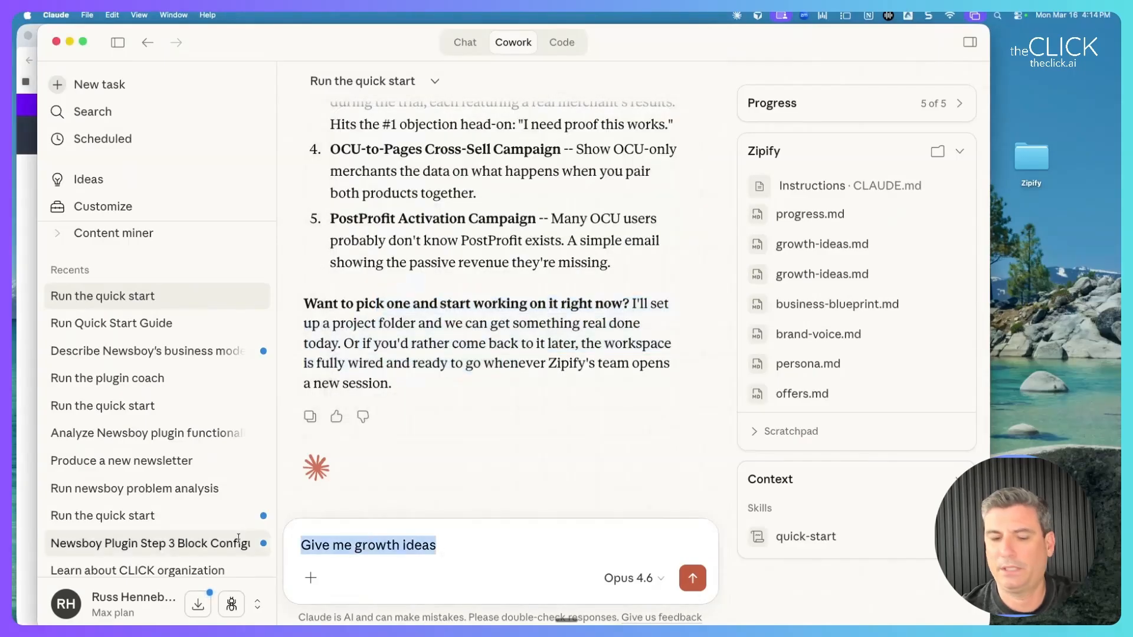
{"action": "key", "text": "super+v"}
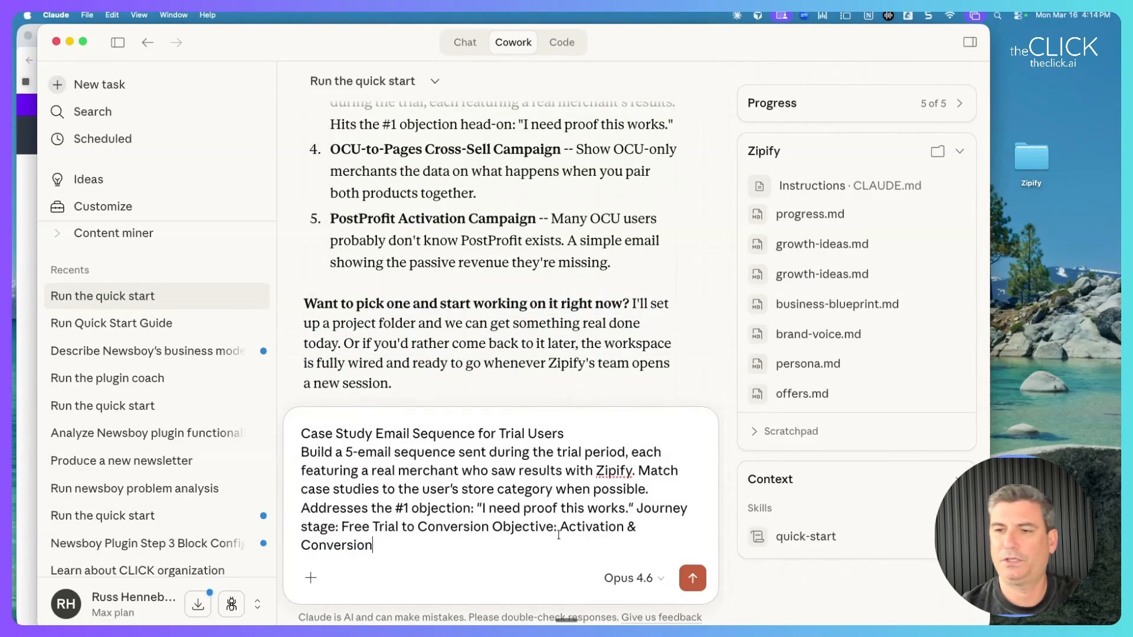
{"action": "key", "text": "shift+Return"}
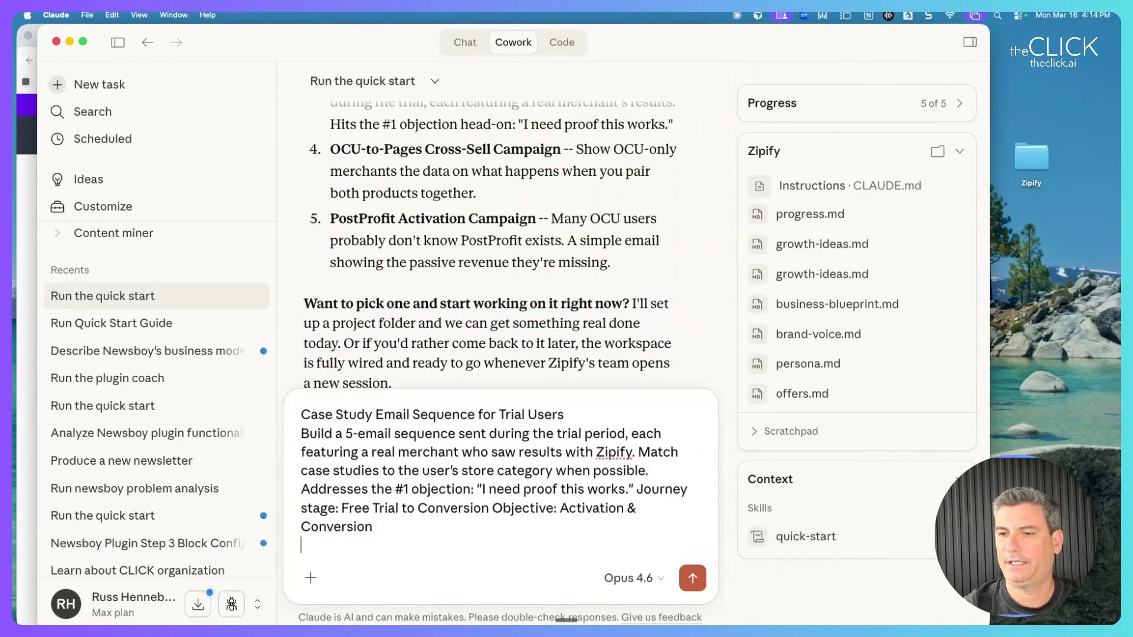
{"action": "type", "text": "let's "}
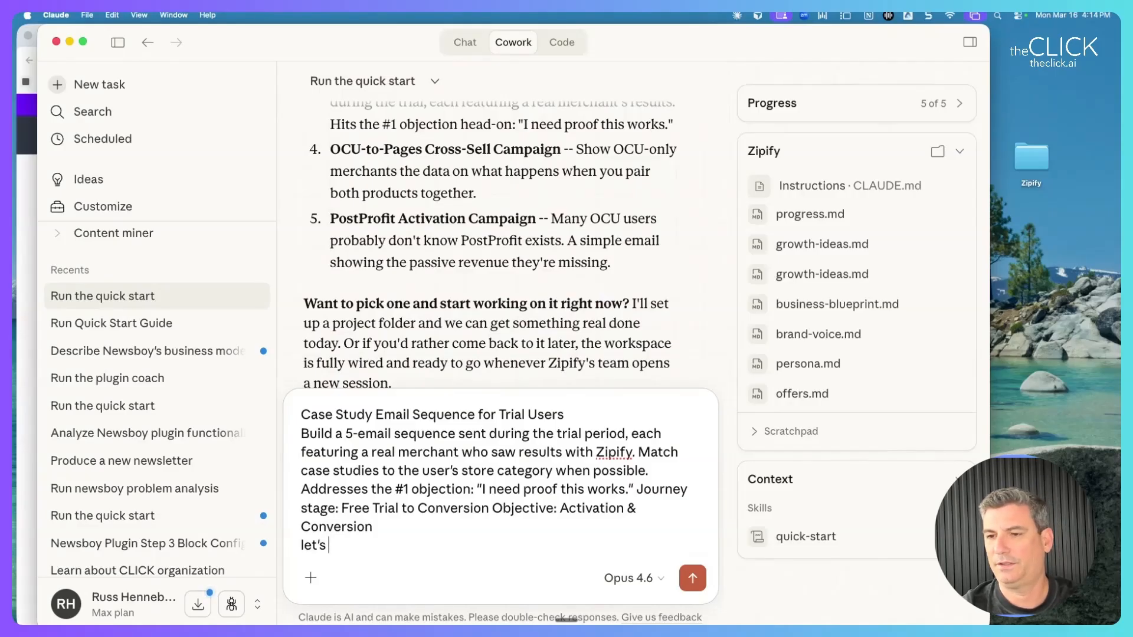
{"action": "type", "text": "work on this one"}
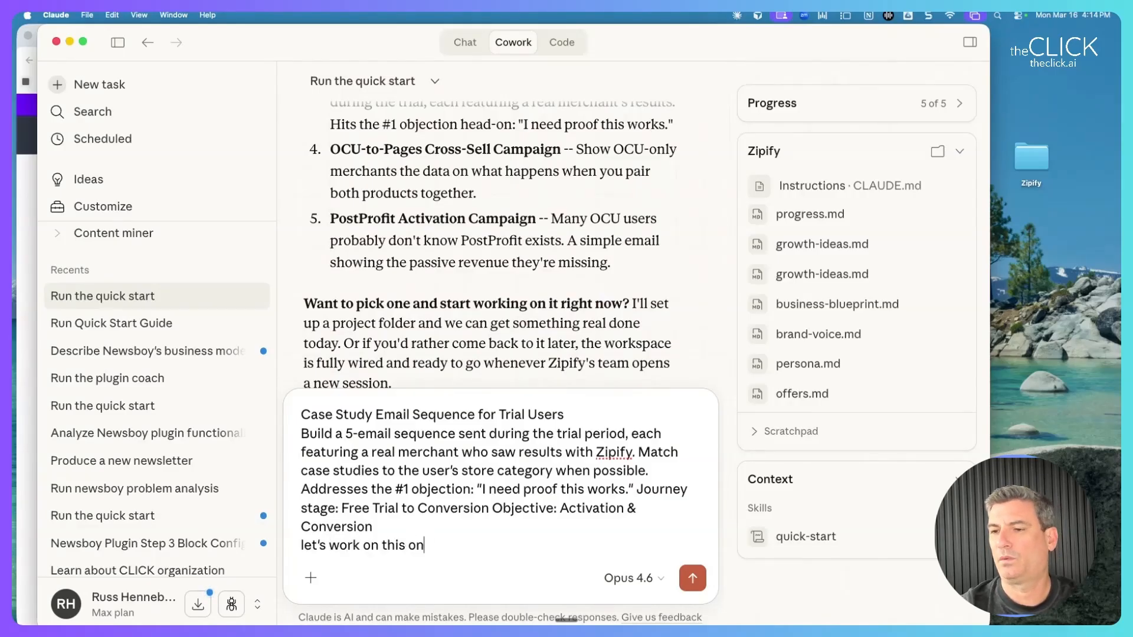
{"action": "key", "text": "Return"}
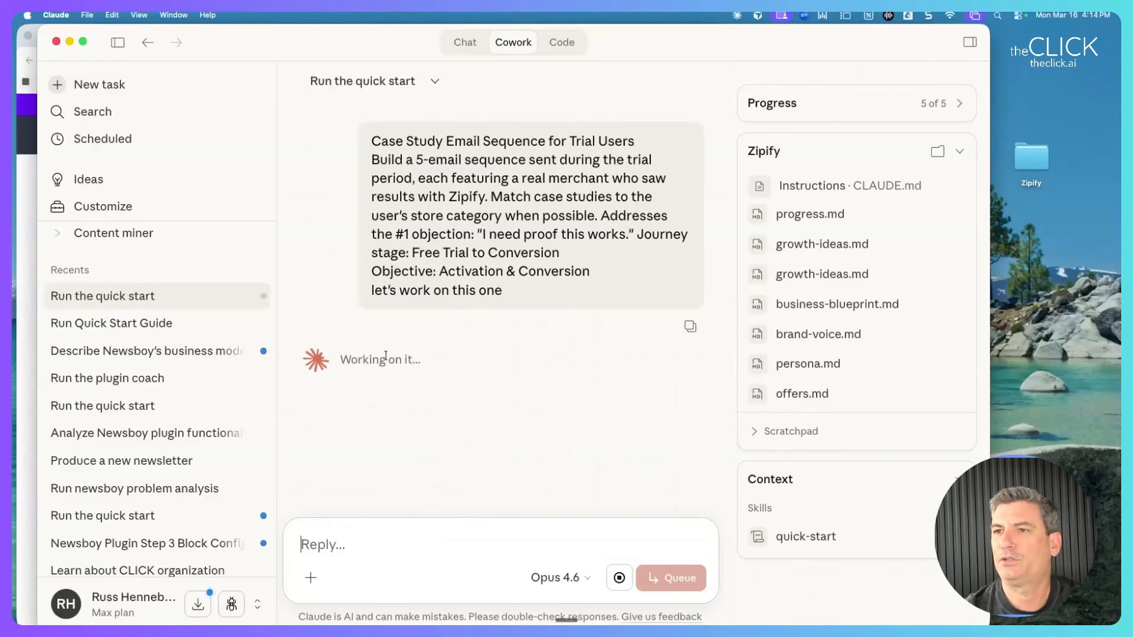
{"action": "left_click_drag", "start_coordinate": [374, 142], "coordinate": [529, 289]}
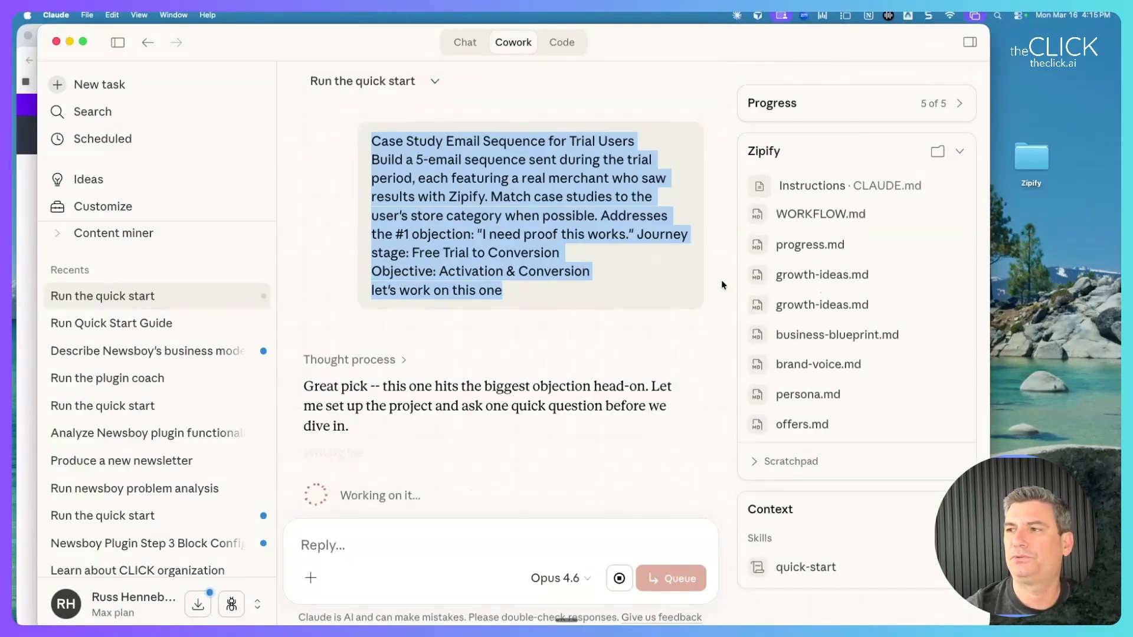
{"action": "key", "text": "ctrl+Up"}
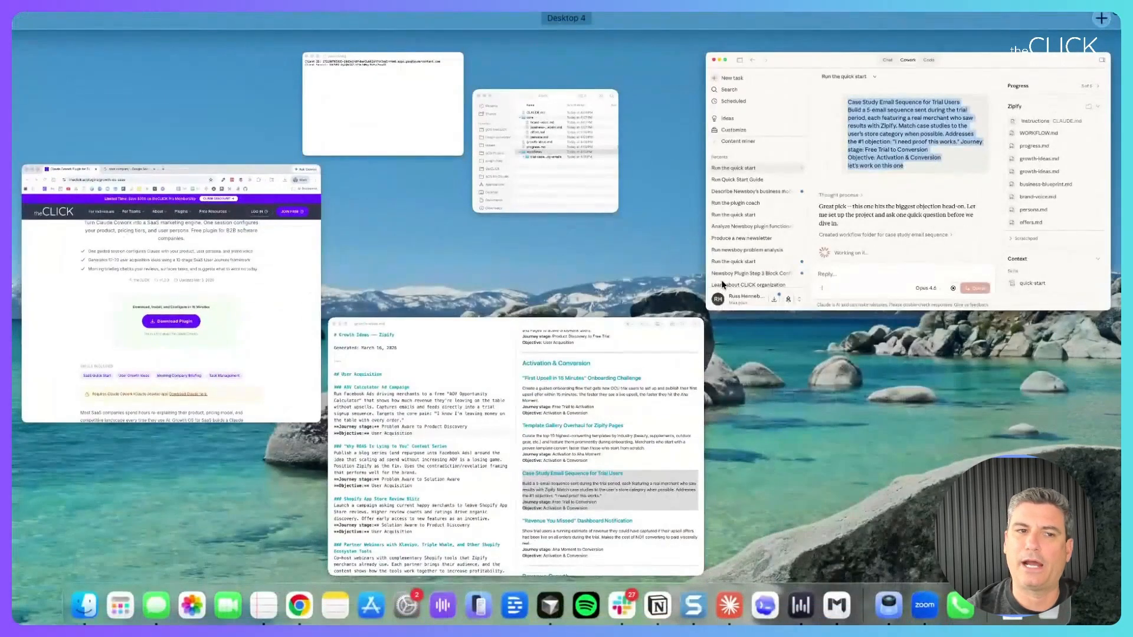
{"action": "left_click", "coordinate": [722, 285]}
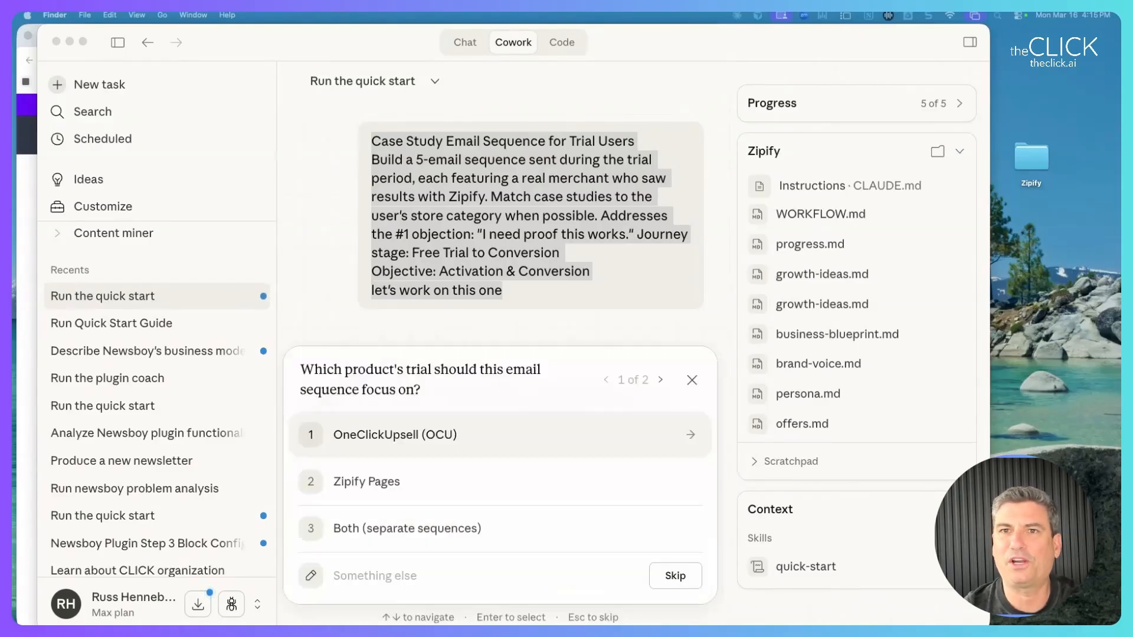
Answer Claude's questions with OneClickUpsell (OCU) and Template with placeholders.
{"action": "key", "text": "ctrl+Up"}
{"action": "left_click", "coordinate": [517, 184]}
{"action": "left_click_drag", "start_coordinate": [414, 109], "coordinate": [855, 157]}
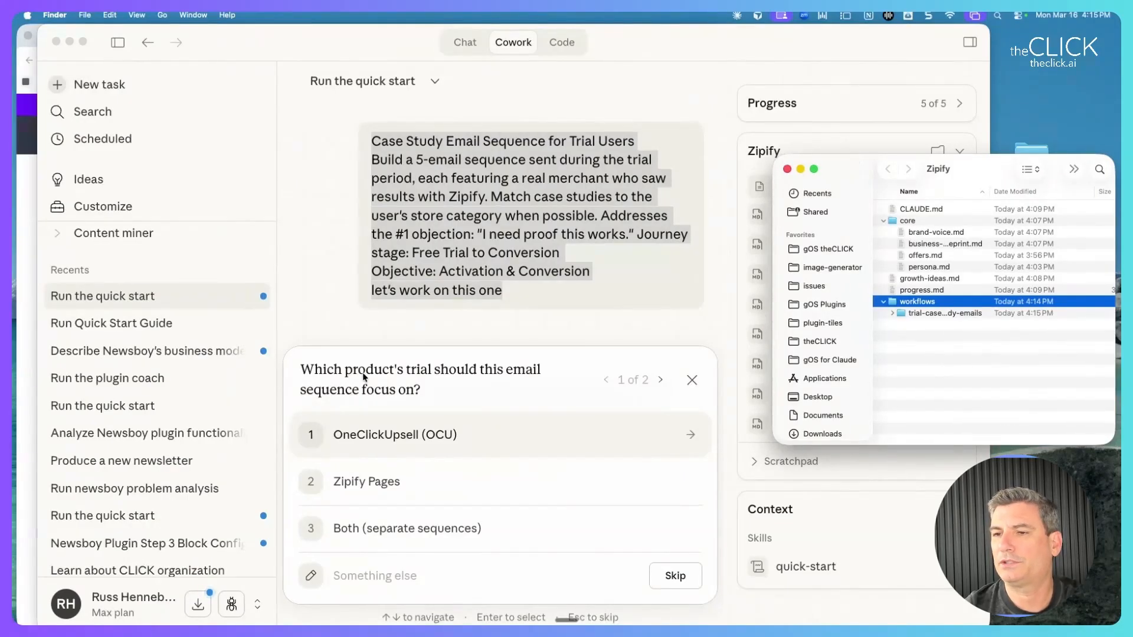
{"action": "left_click", "coordinate": [377, 436]}
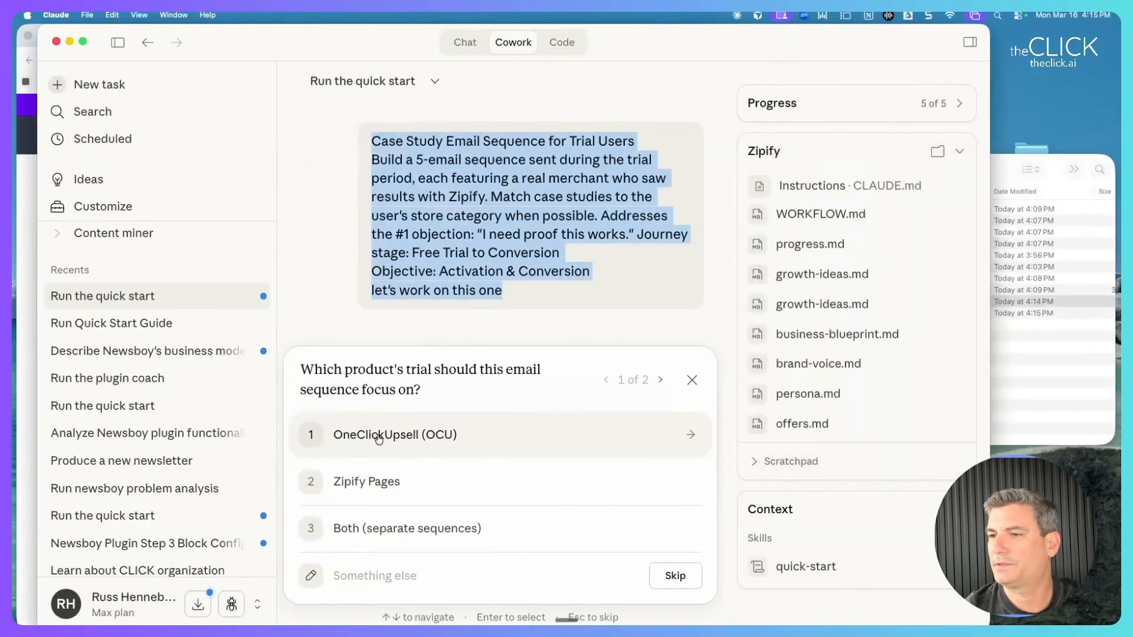
{"action": "left_click", "coordinate": [377, 436]}
{"action": "left_click", "coordinate": [375, 479]}
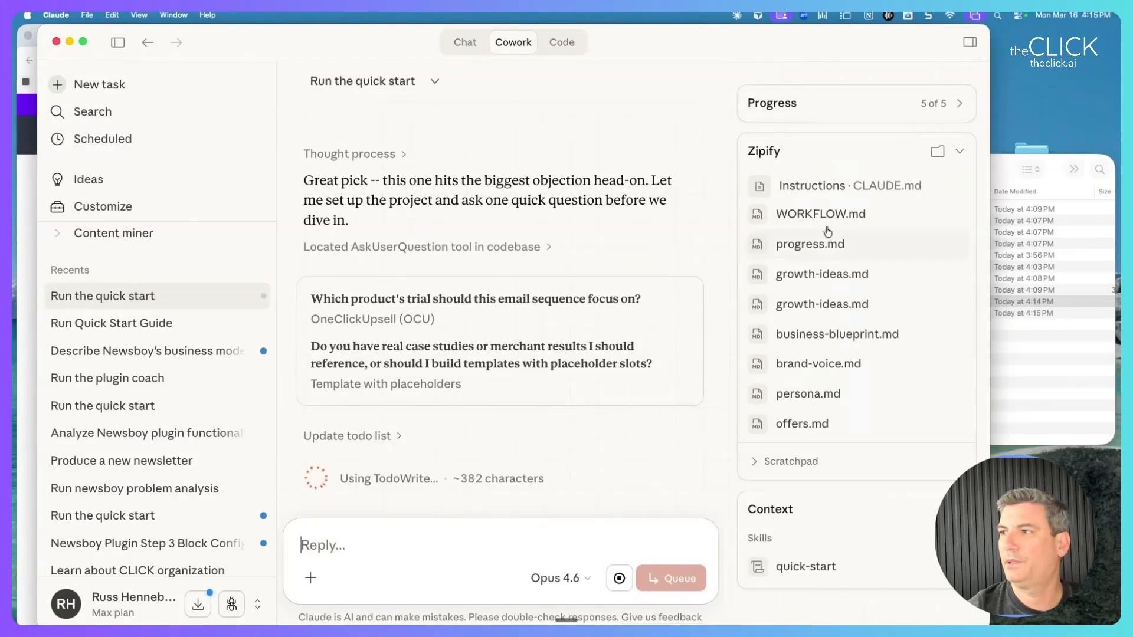
Bring the Zipify folder window over the chat to show the new project folder.
{"action": "left_click", "coordinate": [1007, 169]}
{"action": "scroll", "coordinate": [524, 341], "scroll_direction": "up", "scroll_amount": 3}
{"action": "scroll", "coordinate": [524, 341], "scroll_direction": "up", "scroll_amount": 3}
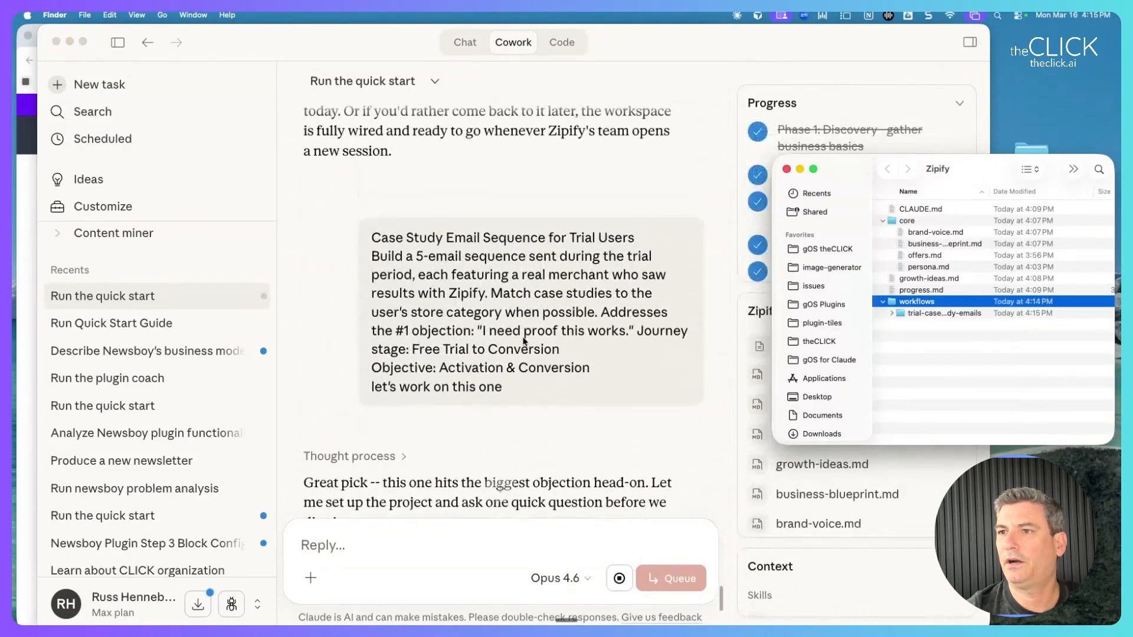
{"action": "left_click", "coordinate": [506, 249]}
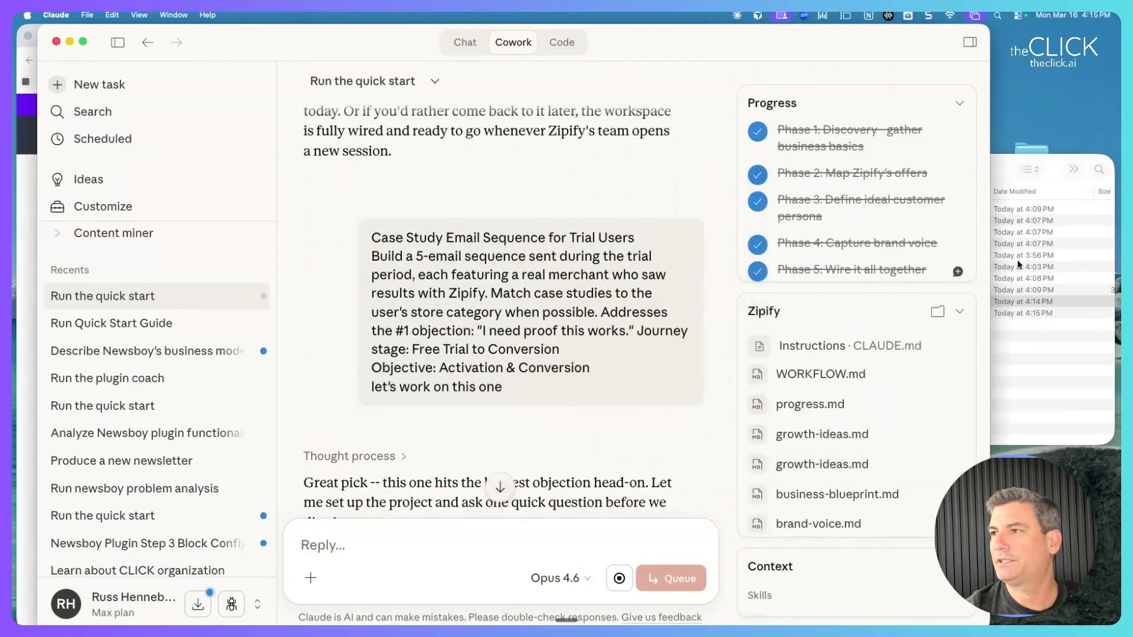
{"action": "left_click", "coordinate": [1007, 172]}
{"action": "left_click_drag", "start_coordinate": [938, 176], "coordinate": [451, 182]}
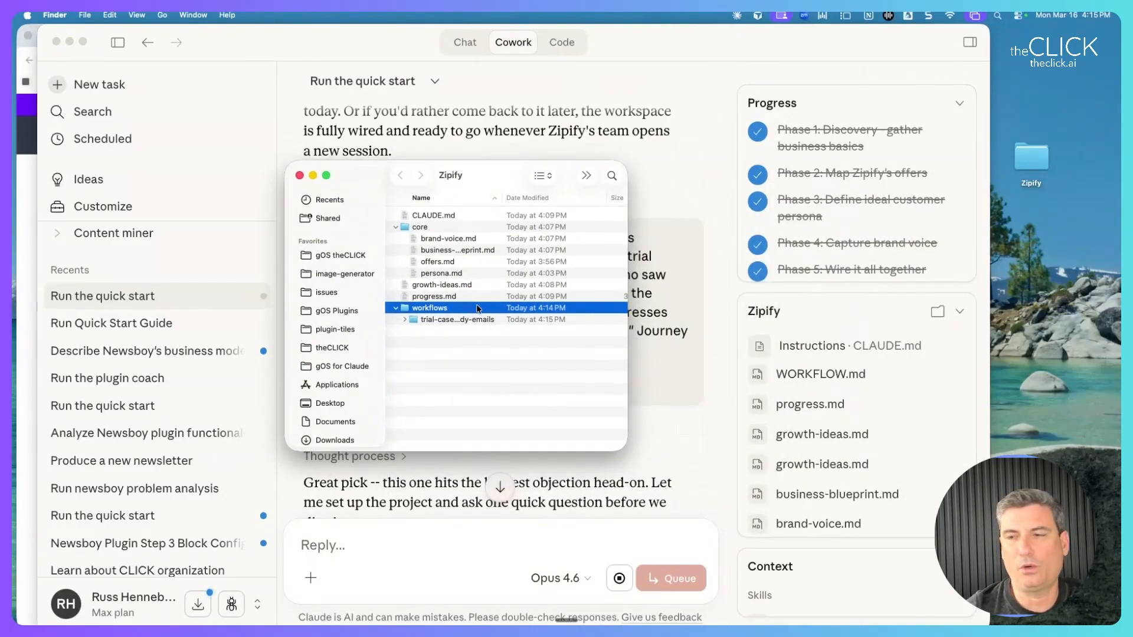
Expand trial-case-study-emails to show outputs and WORKFLOW.md, then open CLAUDE.md.
{"action": "left_click", "coordinate": [431, 320]}
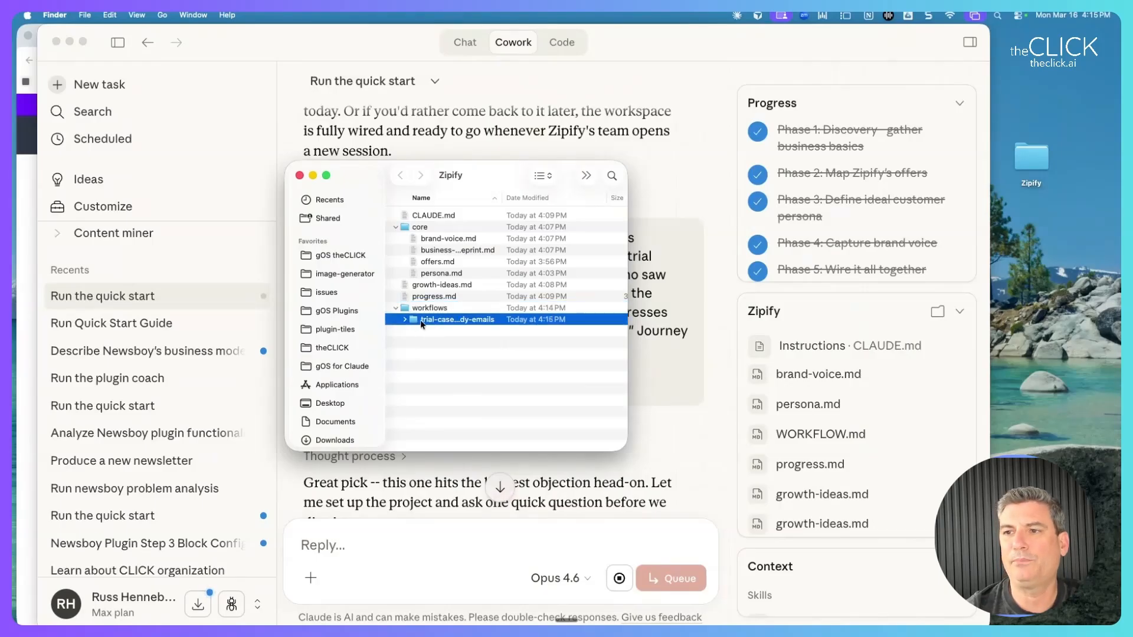
{"action": "left_click", "coordinate": [420, 322]}
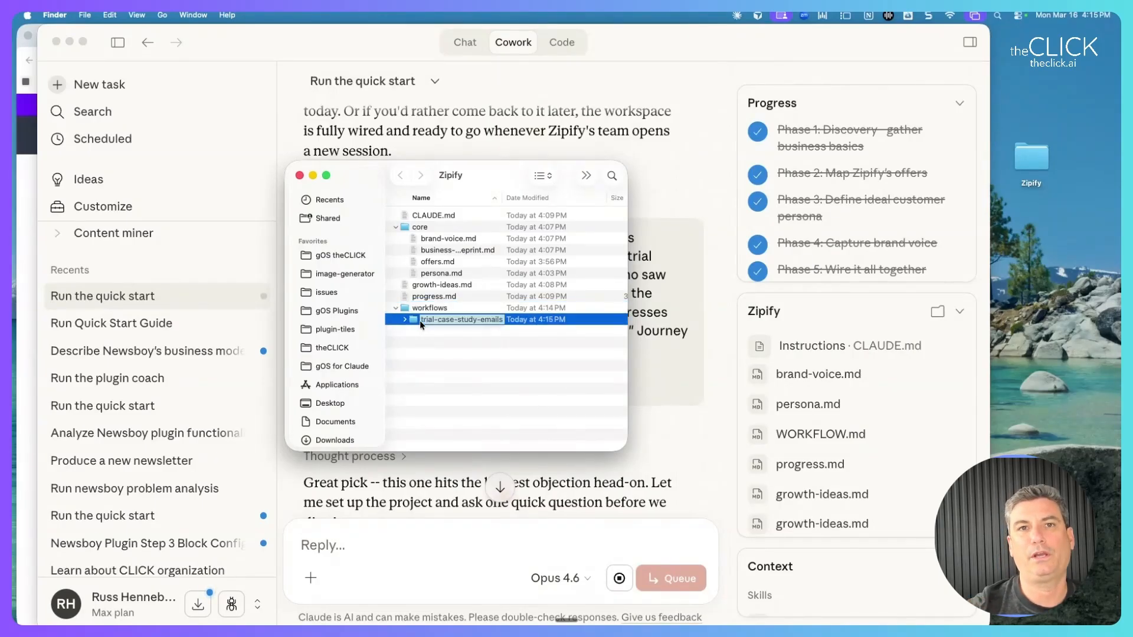
{"action": "left_click", "coordinate": [420, 316]}
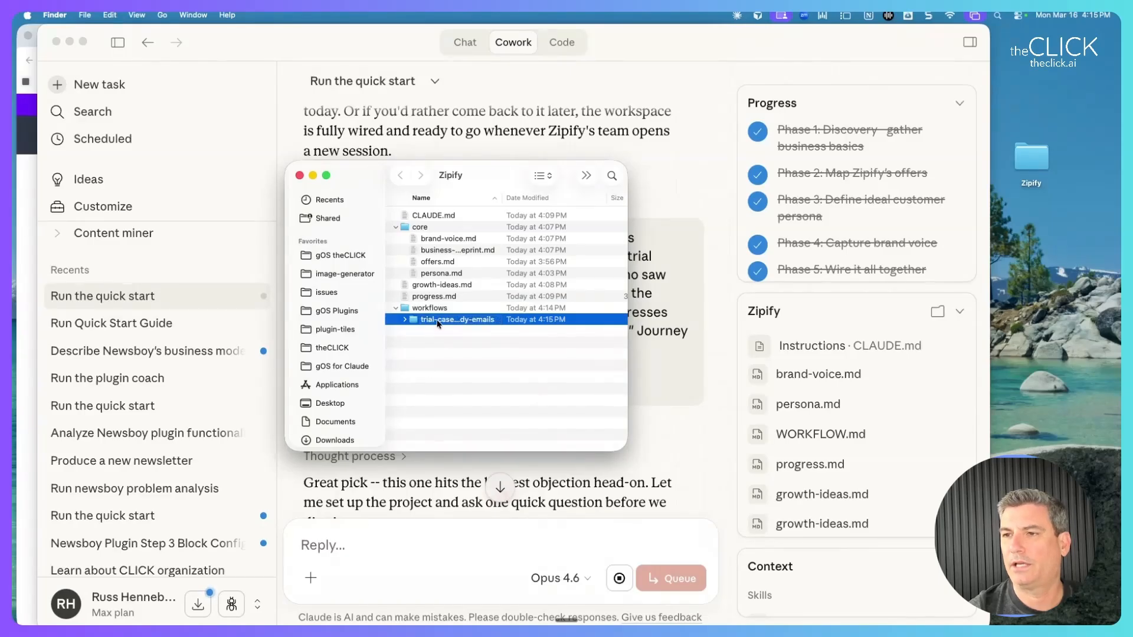
{"action": "left_click", "coordinate": [438, 321]}
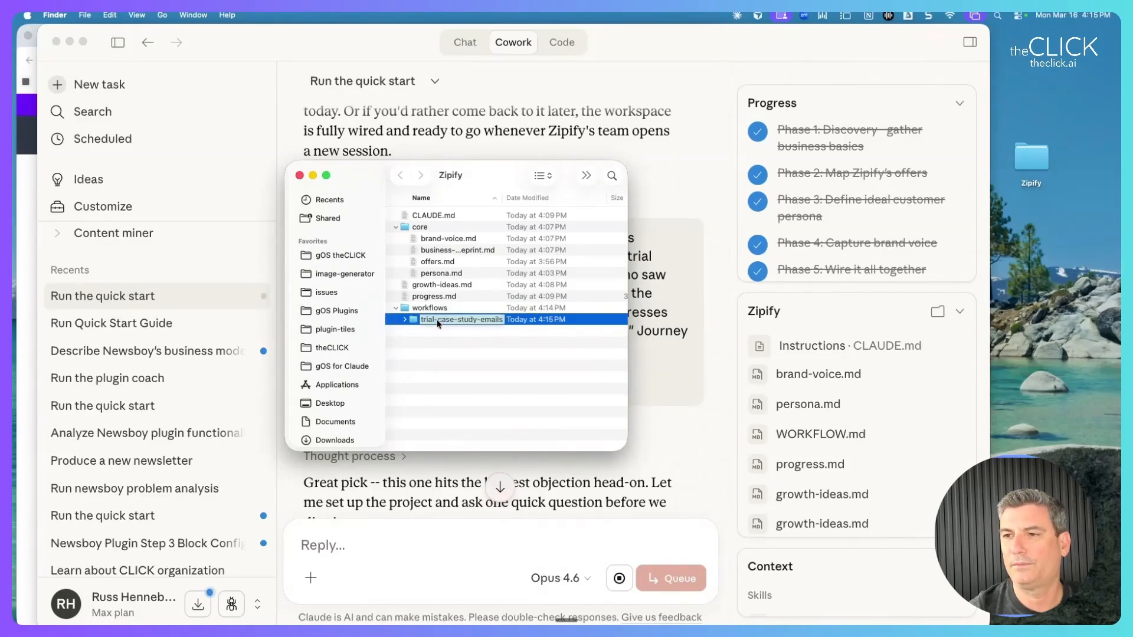
{"action": "left_click", "coordinate": [430, 331]}
{"action": "scroll", "coordinate": [431, 332], "scroll_direction": "right", "scroll_amount": 5}
{"action": "scroll", "coordinate": [431, 331], "scroll_direction": "left", "scroll_amount": 5}
{"action": "left_click", "coordinate": [405, 319]}
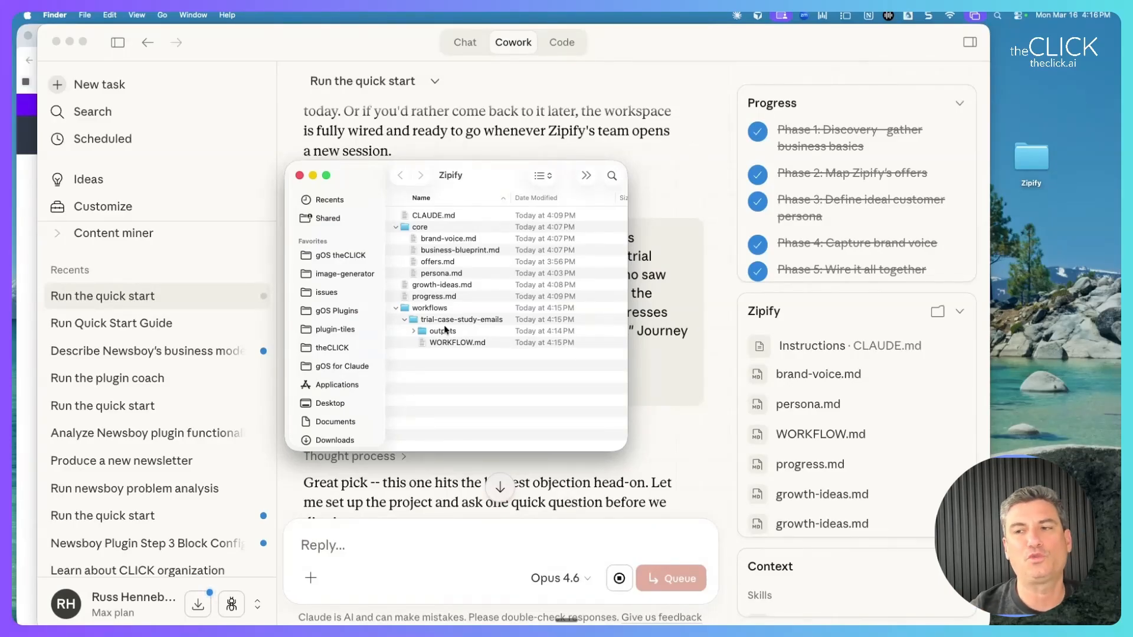
{"action": "double_click", "coordinate": [427, 217]}
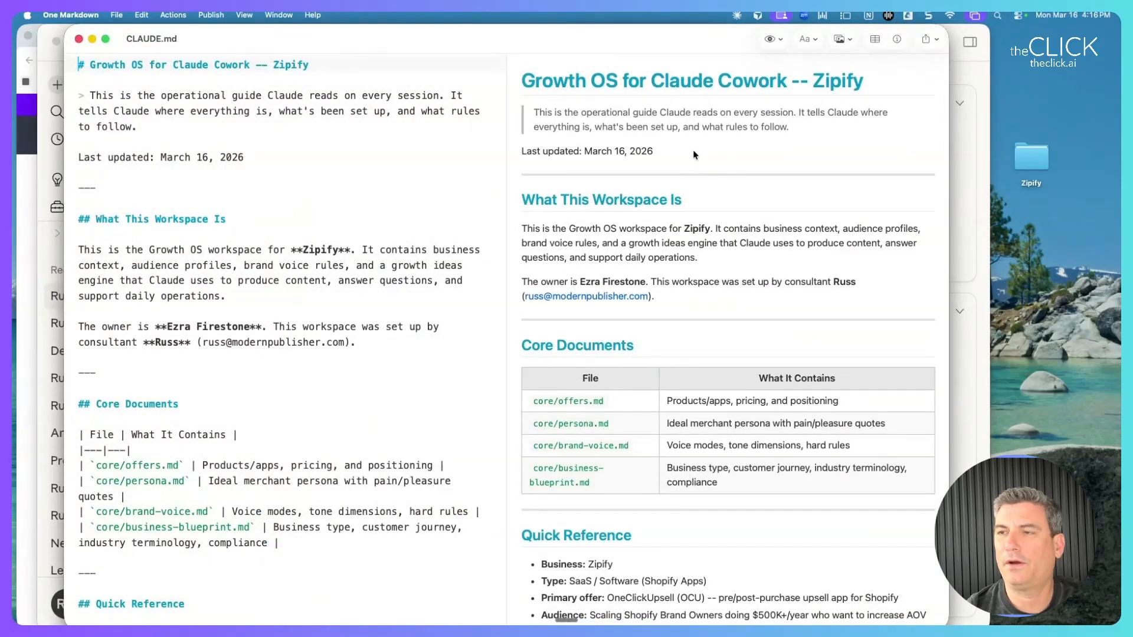
Highlight CLAUDE.md from its title through Core Documents and scroll through the rest of the guide.
{"action": "left_click_drag", "start_coordinate": [522, 80], "coordinate": [662, 462]}
{"action": "scroll", "coordinate": [662, 462], "scroll_direction": "down", "scroll_amount": 2}
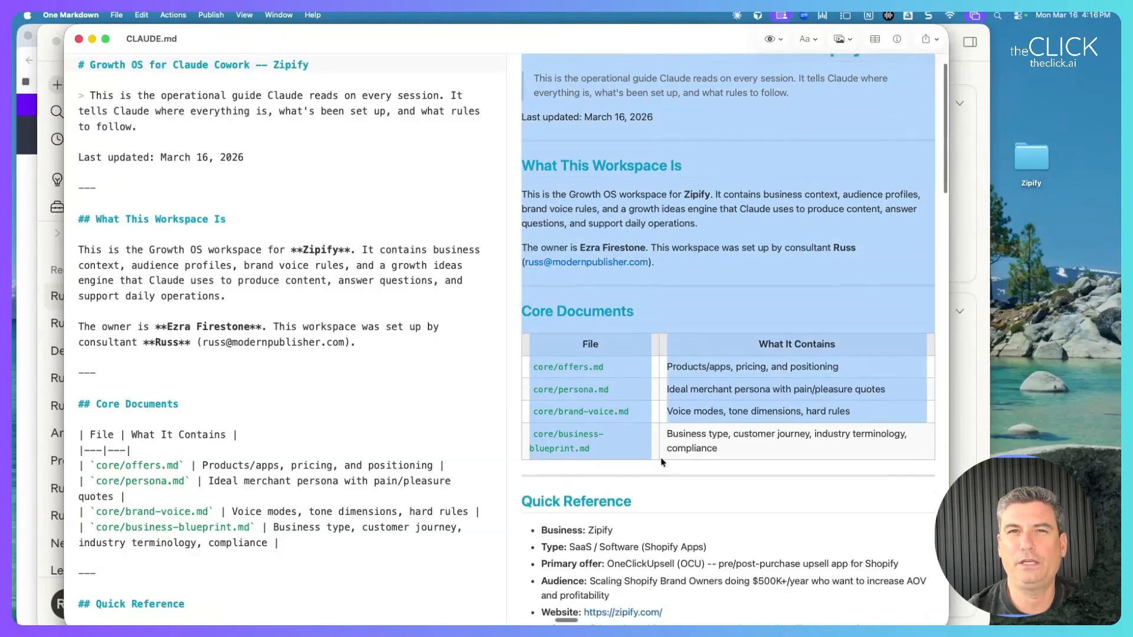
{"action": "scroll", "coordinate": [661, 463], "scroll_direction": "down", "scroll_amount": 10}
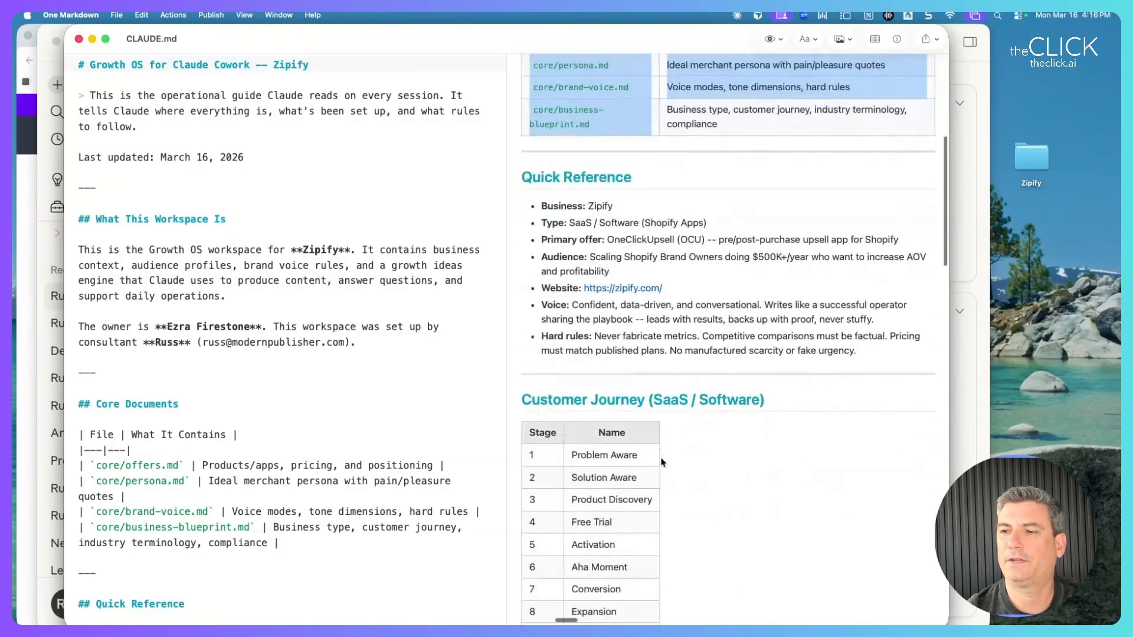
{"action": "scroll", "coordinate": [661, 462], "scroll_direction": "down", "scroll_amount": 20}
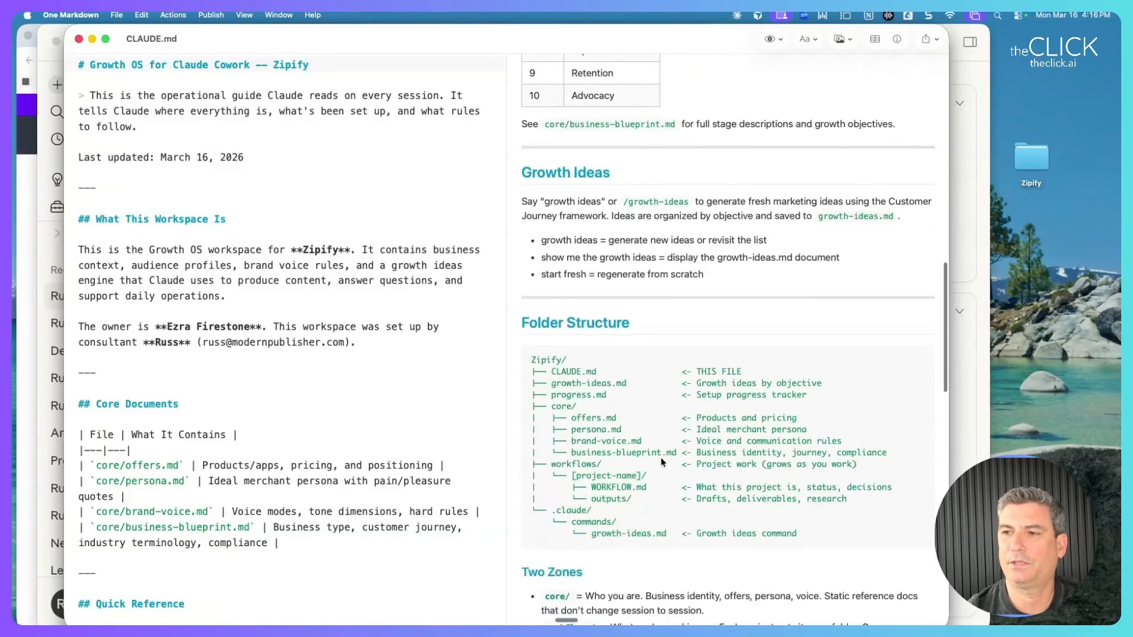
{"action": "scroll", "coordinate": [661, 459], "scroll_direction": "down", "scroll_amount": 13}
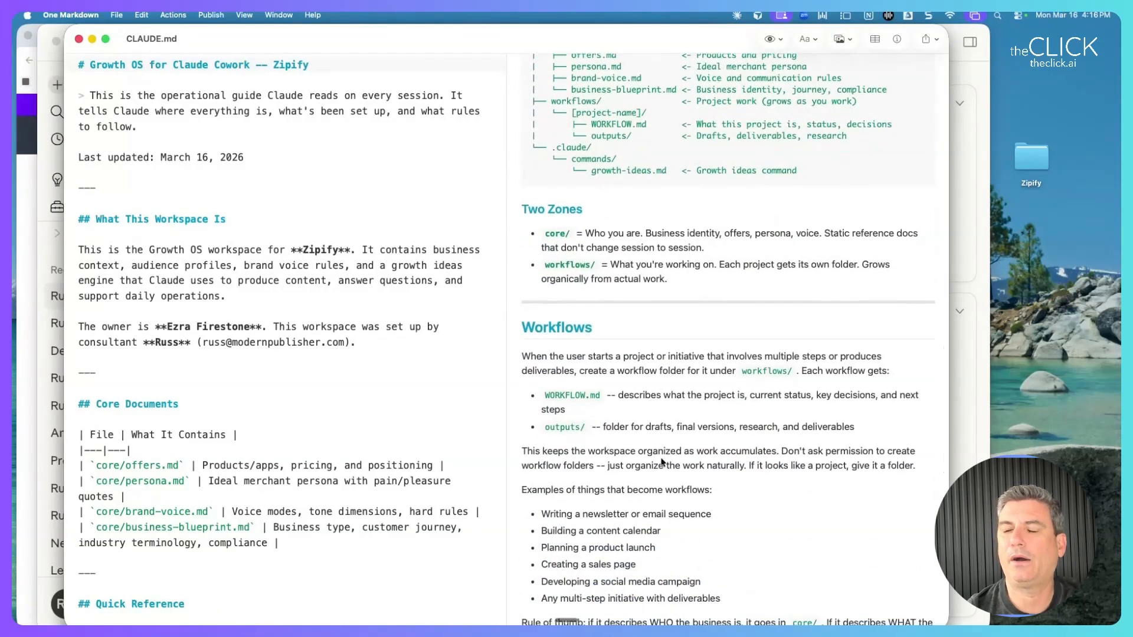
{"action": "scroll", "coordinate": [662, 462], "scroll_direction": "down", "scroll_amount": 10}
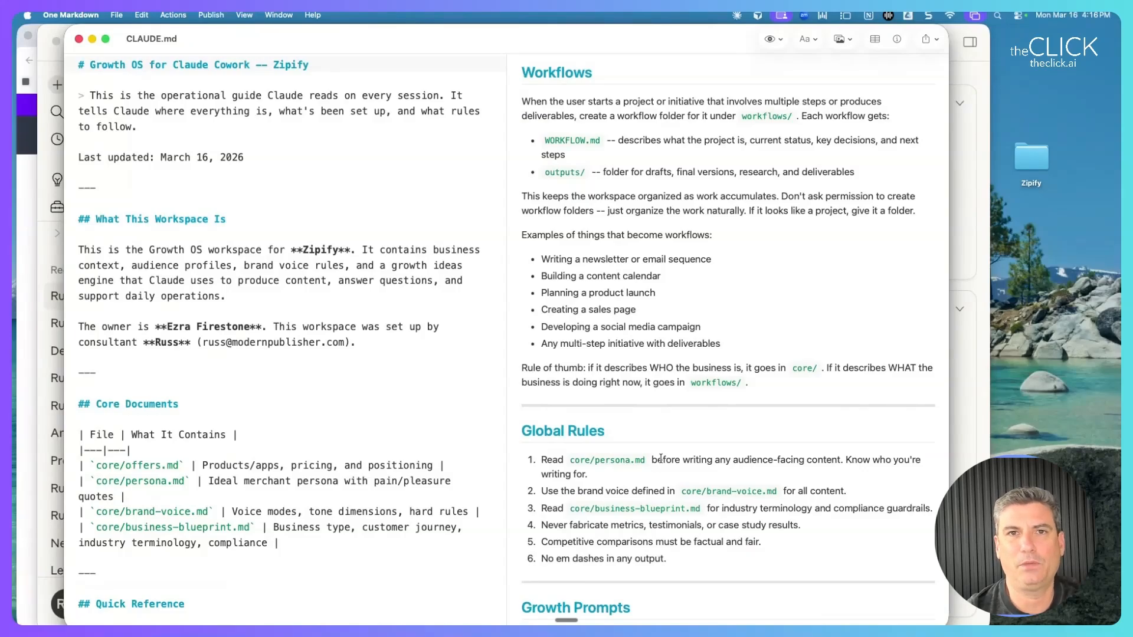
{"action": "scroll", "coordinate": [661, 460], "scroll_direction": "up", "scroll_amount": 20}
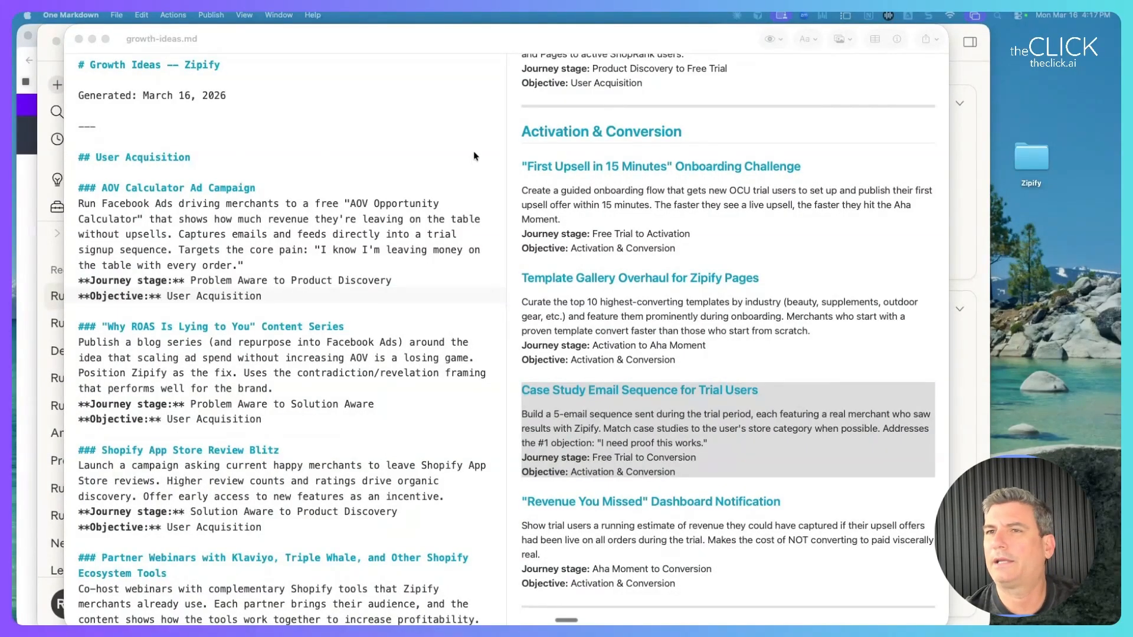
Close growth-ideas.md, move the Zipify folder window aside, and start a new Cowork task.
{"action": "left_click", "coordinate": [78, 39]}
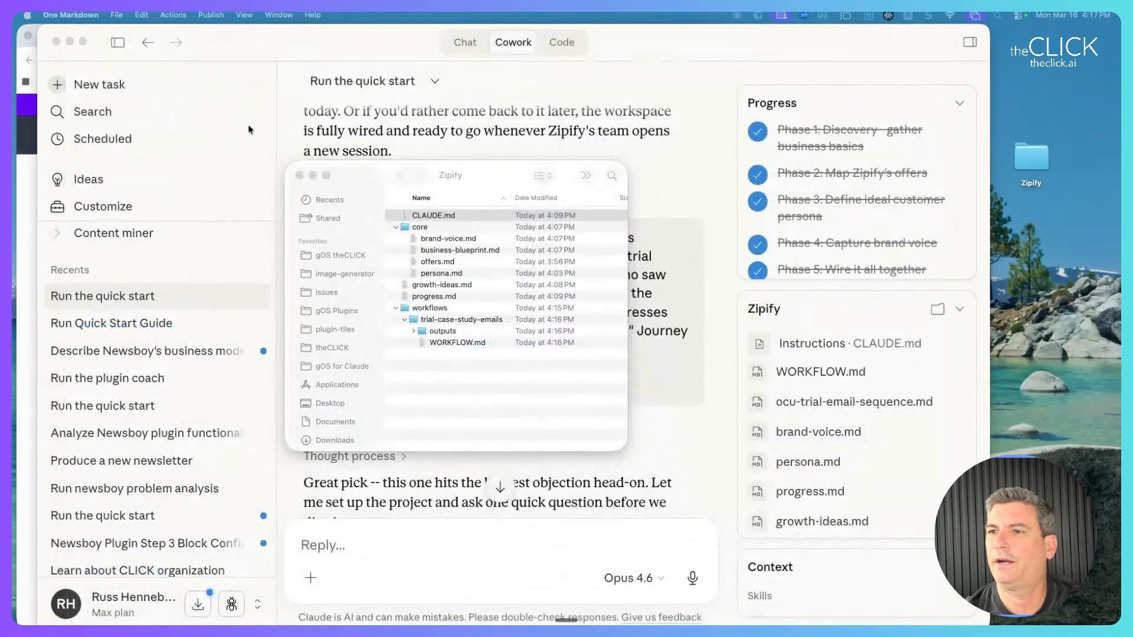
{"action": "left_click_drag", "start_coordinate": [472, 174], "coordinate": [866, 165]}
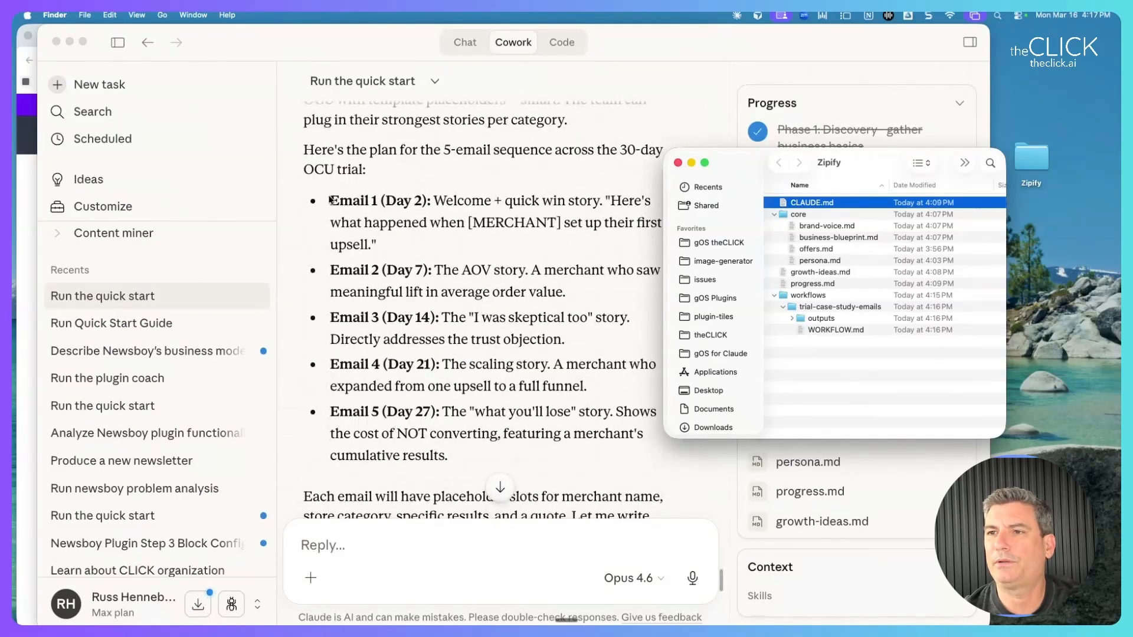
{"action": "left_click", "coordinate": [362, 222]}
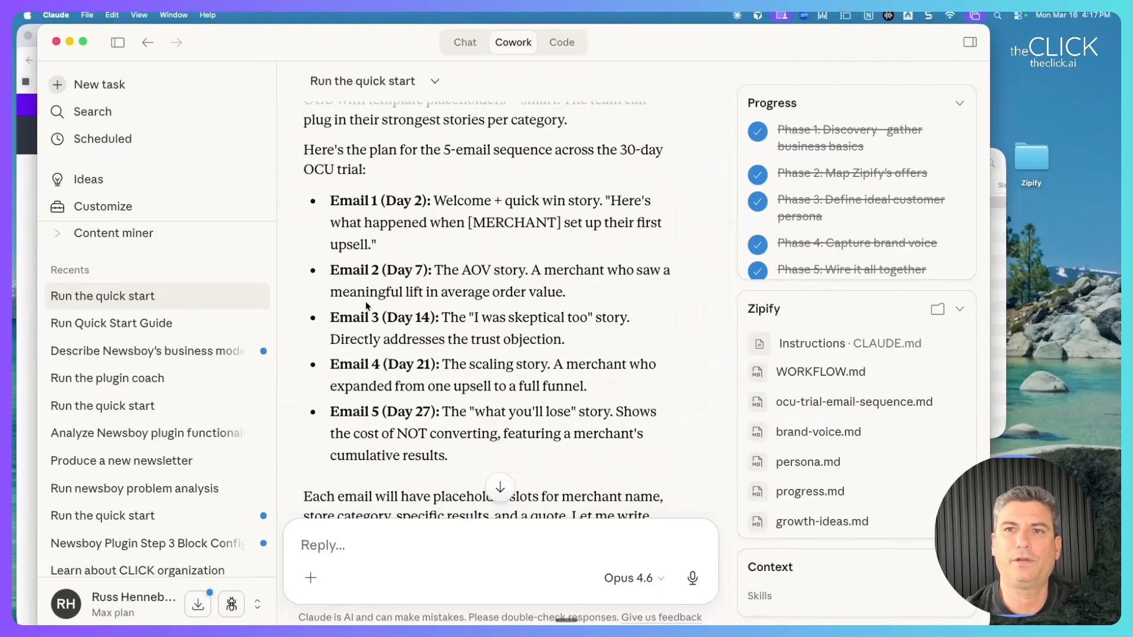
{"action": "left_click", "coordinate": [56, 90]}
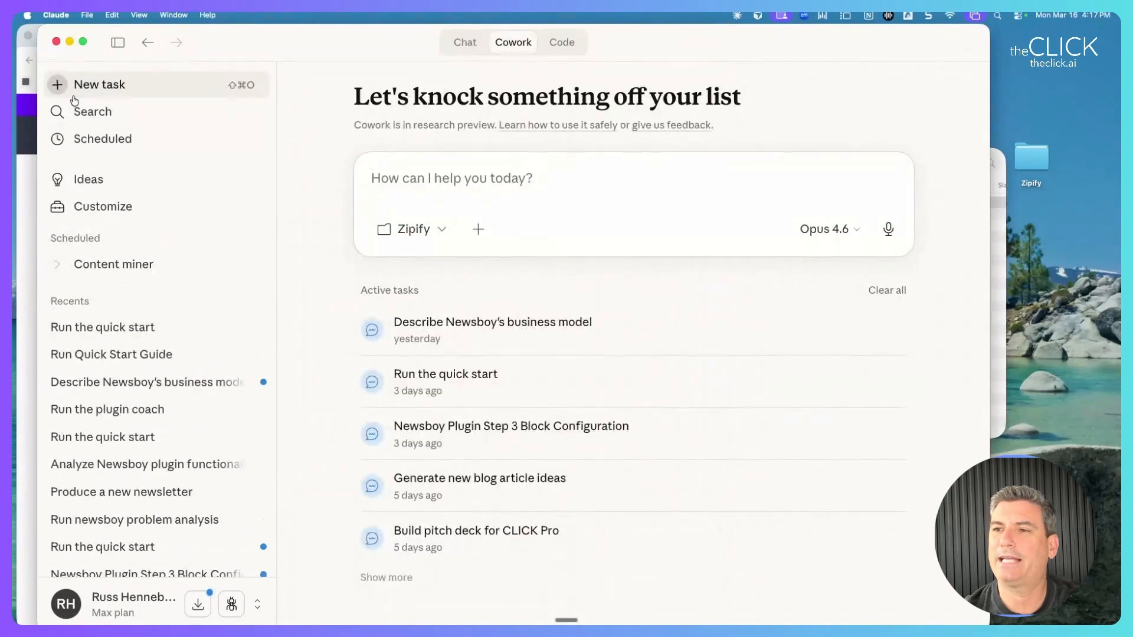
Reselect Zipify as the working folder, allow Claude to change its files, and focus the prompt.
{"action": "left_click", "coordinate": [435, 229]}
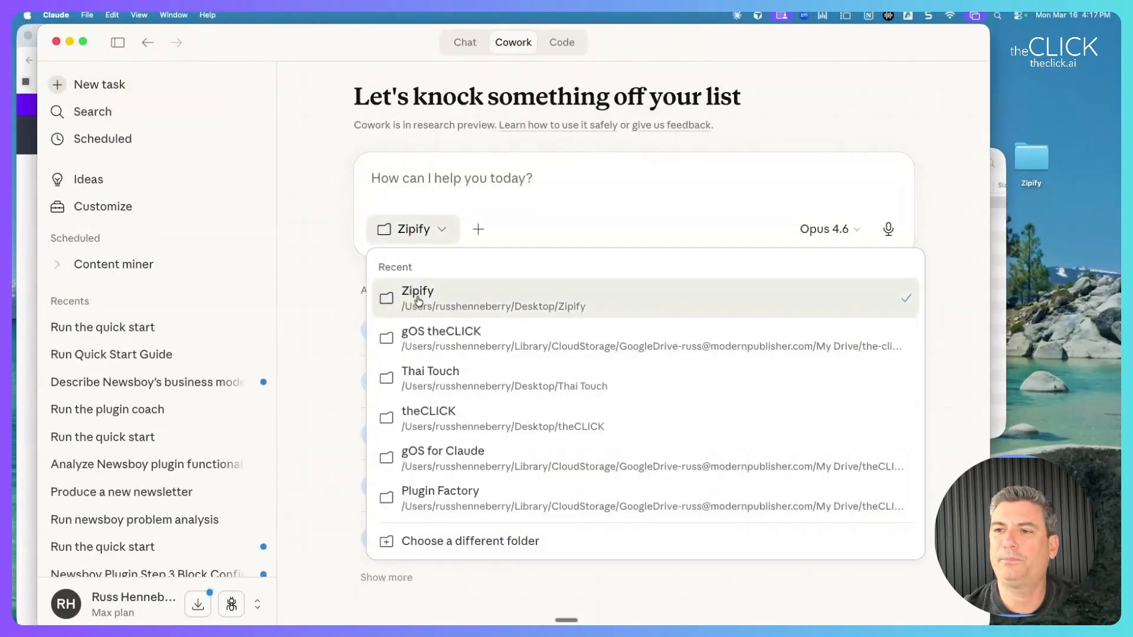
{"action": "left_click", "coordinate": [418, 300]}
{"action": "left_click", "coordinate": [456, 231]}
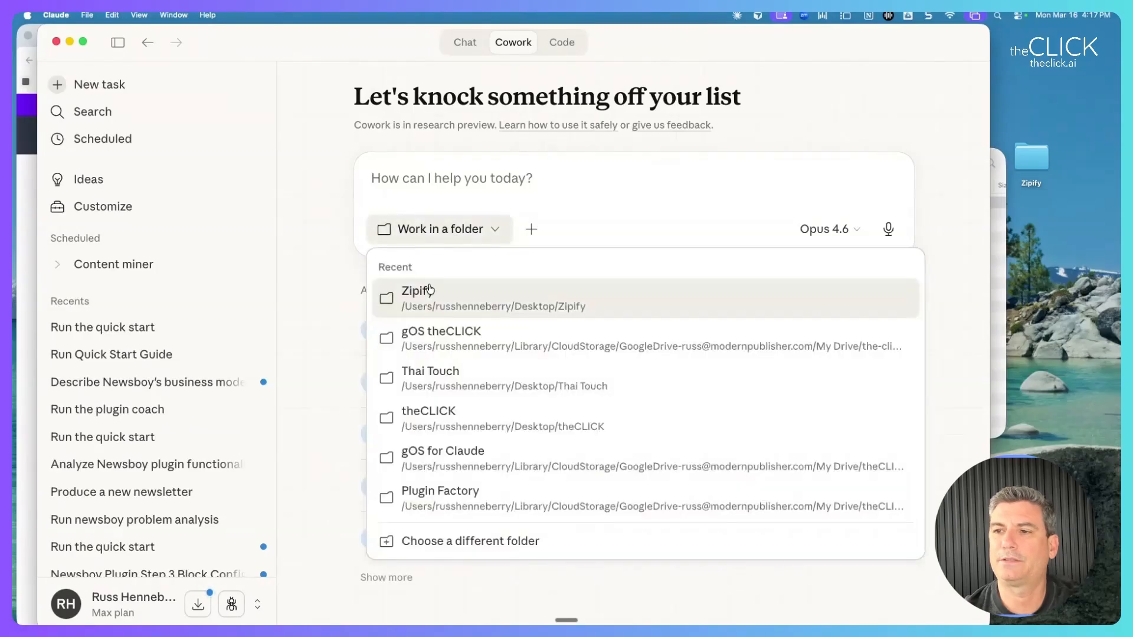
{"action": "left_click", "coordinate": [418, 295]}
{"action": "left_click", "coordinate": [529, 410]}
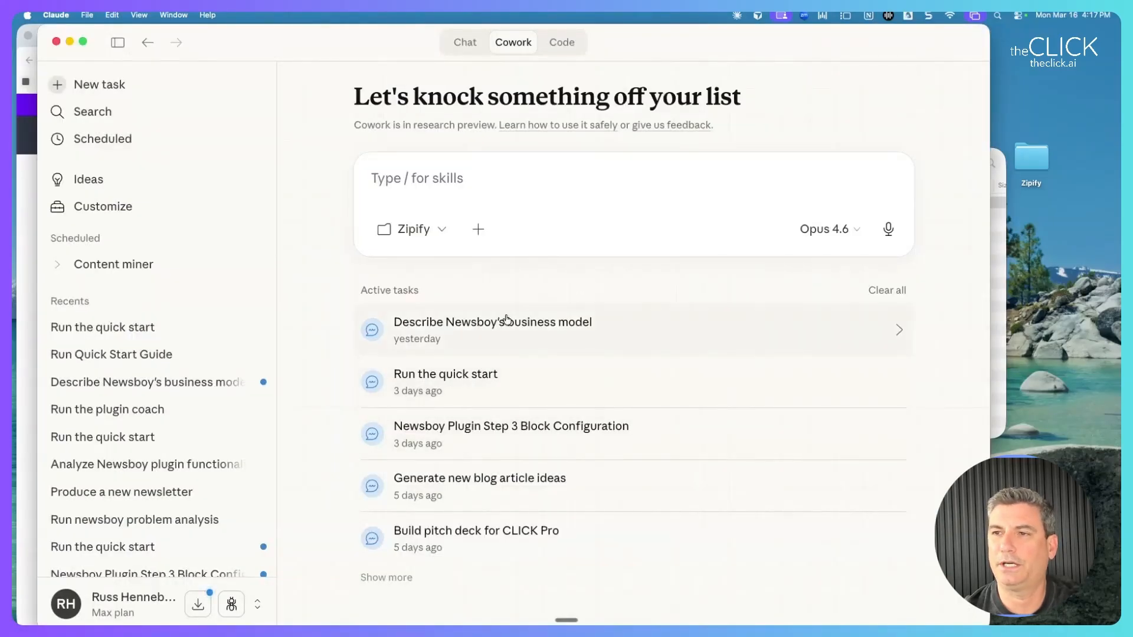
{"action": "left_click_drag", "start_coordinate": [1039, 154], "coordinate": [1056, 110]}
{"action": "left_click", "coordinate": [509, 183]}
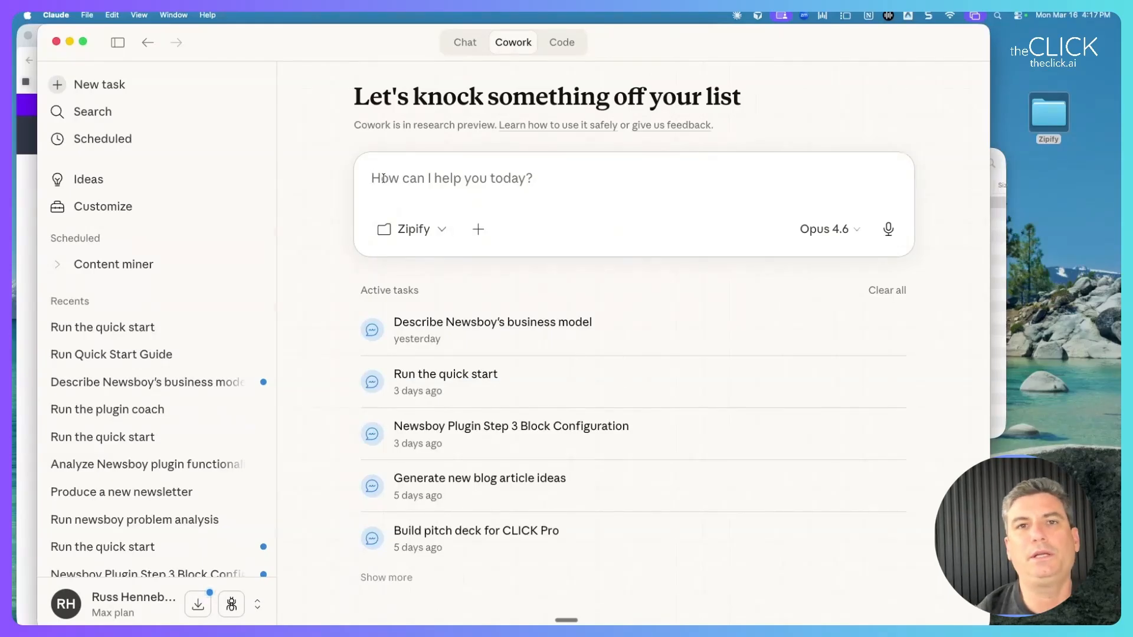
Bring the Zipify Finder window forward and single out the workflows folder holding trial-case-study-emails.
{"action": "left_click", "coordinate": [1000, 156]}
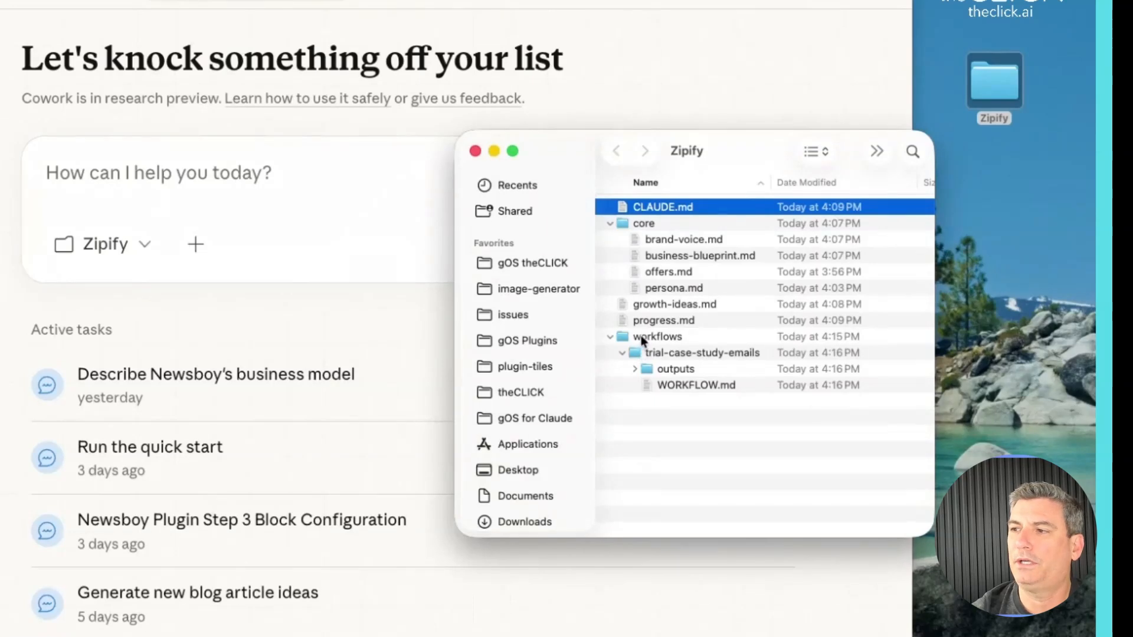
{"action": "left_click", "coordinate": [641, 339]}
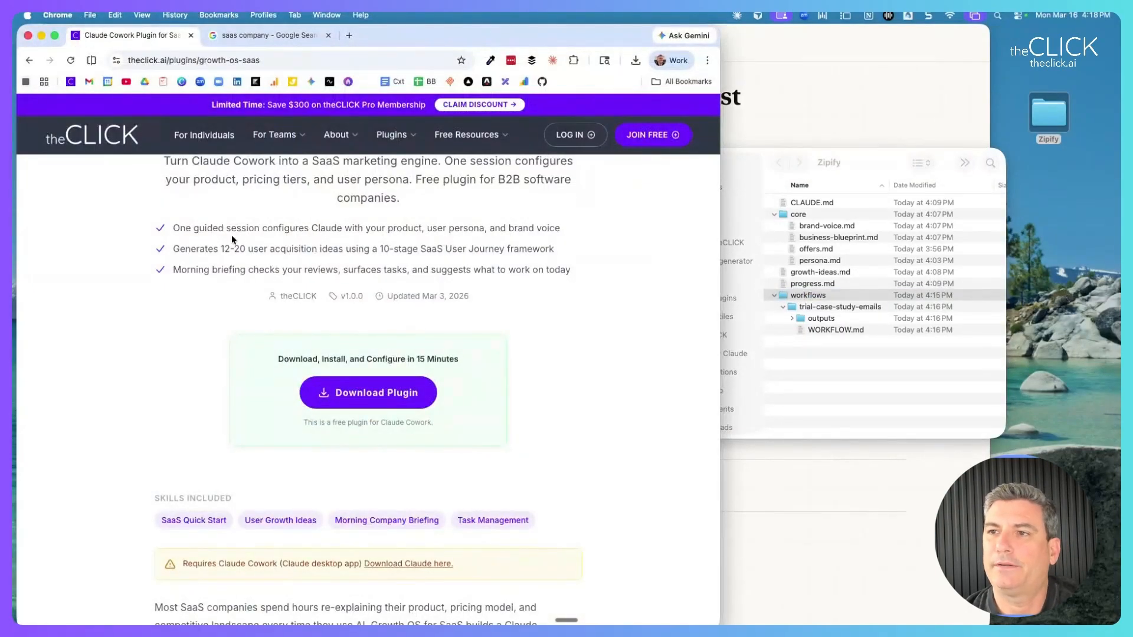
{"action": "scroll", "coordinate": [233, 242], "scroll_direction": "up", "scroll_amount": 3}
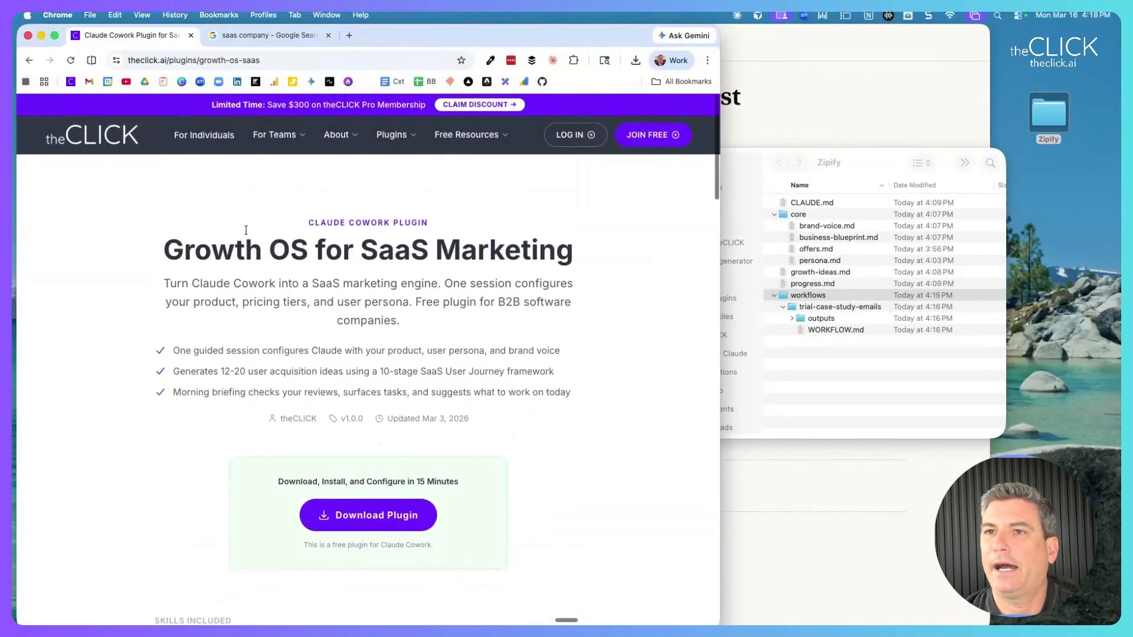
Go to the all quick start plugins page from the Plugins > Growth OS Quick Start menu.
{"action": "mouse_move", "coordinate": [392, 135]}
{"action": "mouse_move", "coordinate": [369, 199]}
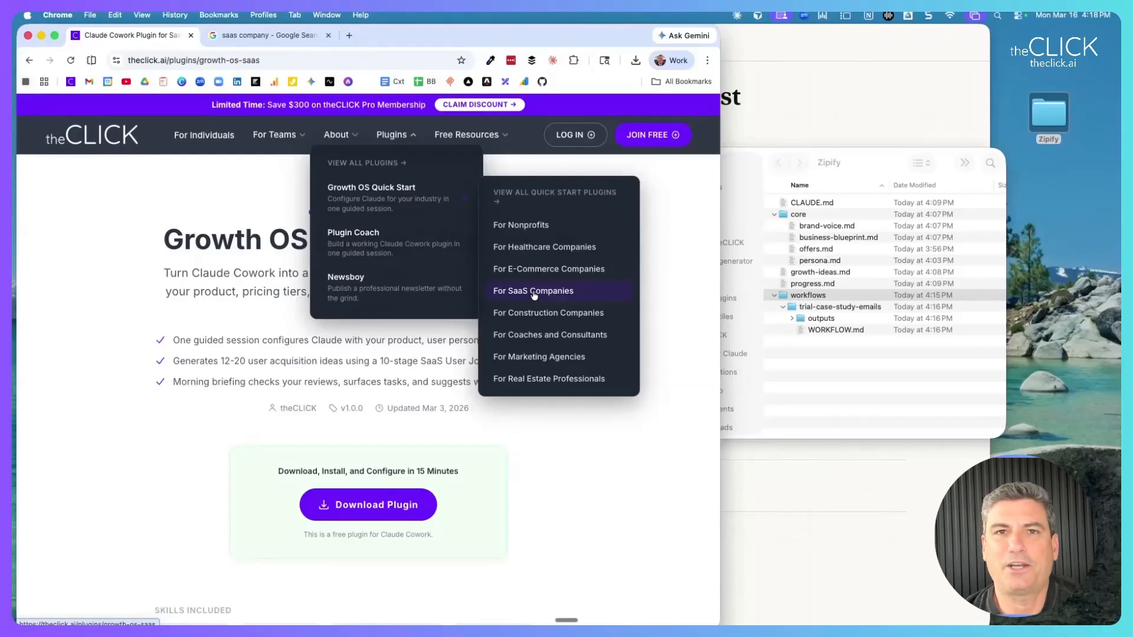
{"action": "left_click", "coordinate": [536, 196]}
Browse the industry plugin cards, highlighting the 'Don't see your industry? Use this plugin' line.
{"action": "scroll", "coordinate": [468, 264], "scroll_direction": "down", "scroll_amount": 2}
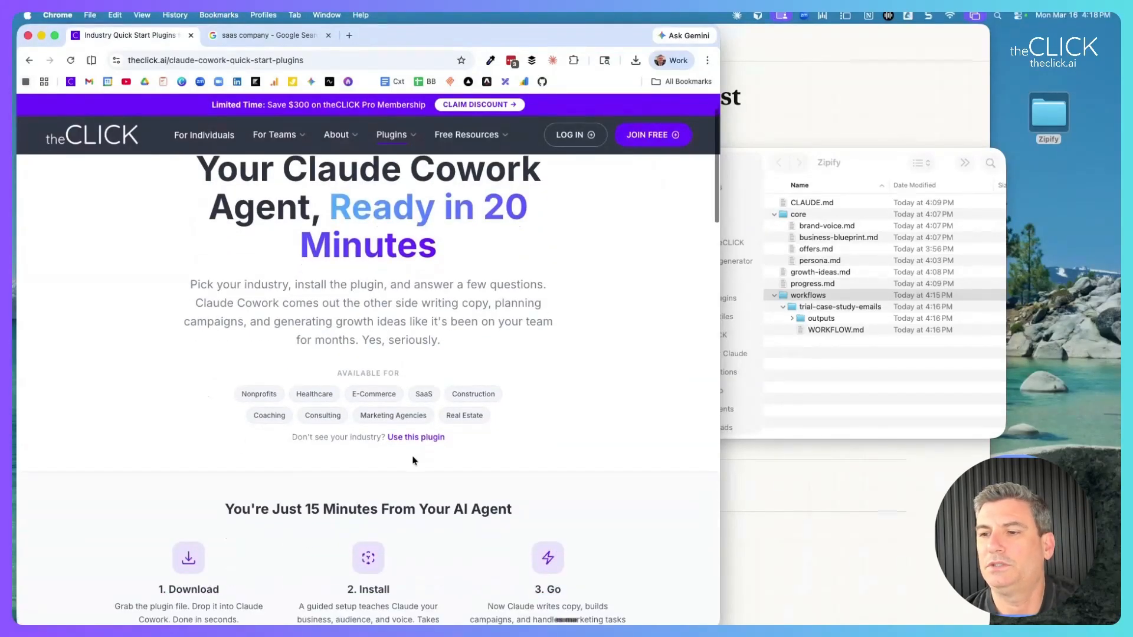
{"action": "left_click_drag", "start_coordinate": [291, 437], "coordinate": [481, 442]}
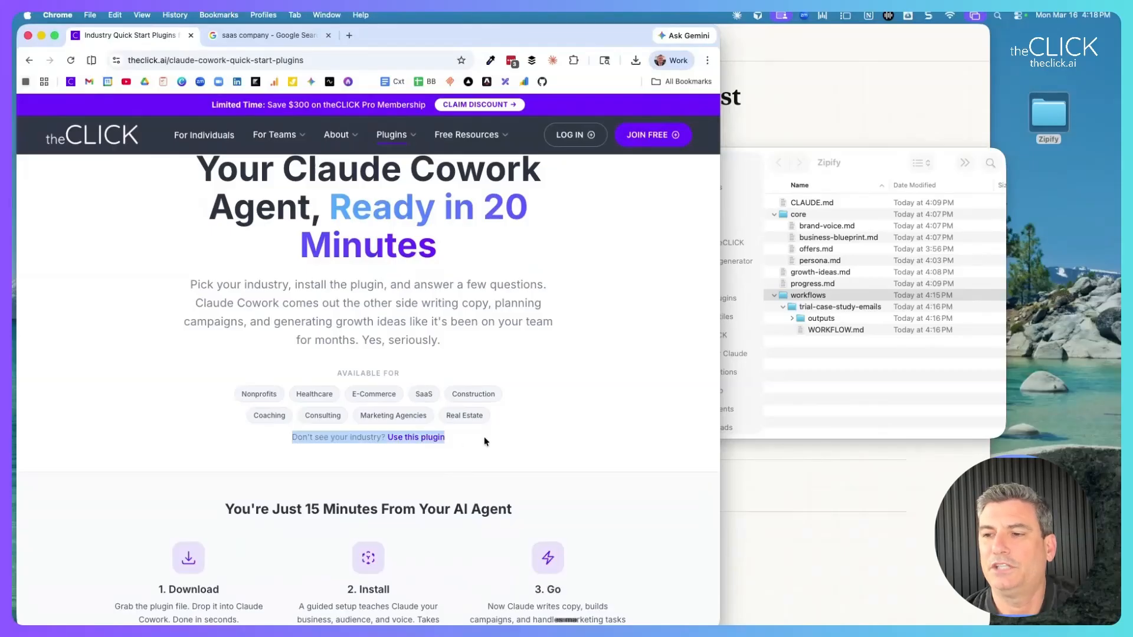
{"action": "left_click", "coordinate": [490, 442]}
{"action": "scroll", "coordinate": [402, 433], "scroll_direction": "down", "scroll_amount": 10}
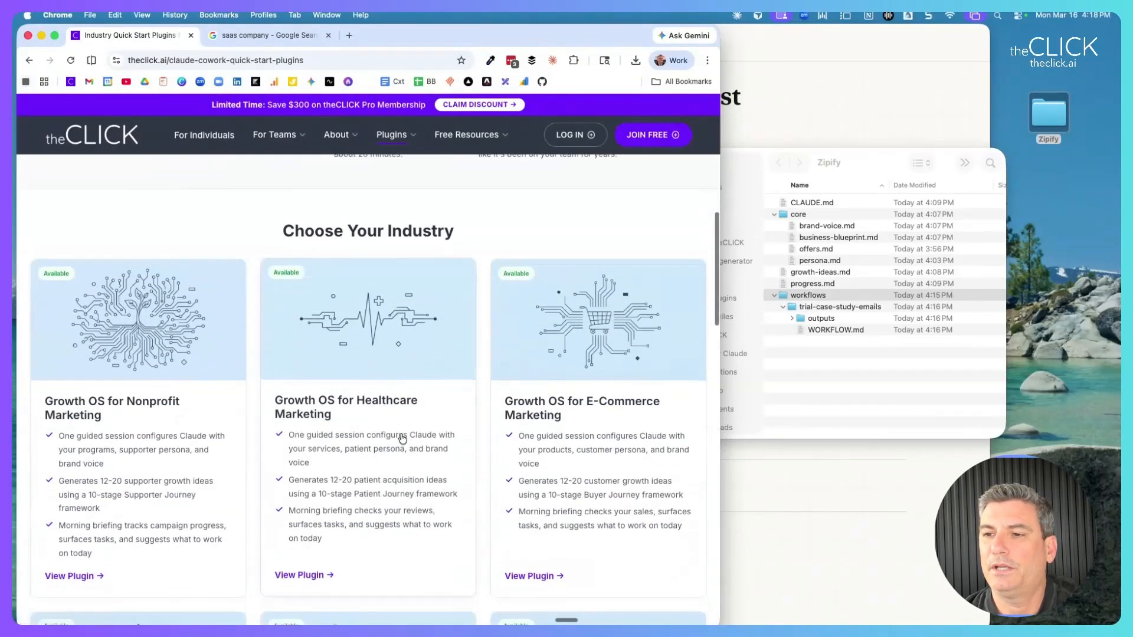
{"action": "scroll", "coordinate": [402, 437], "scroll_direction": "up", "scroll_amount": 15}
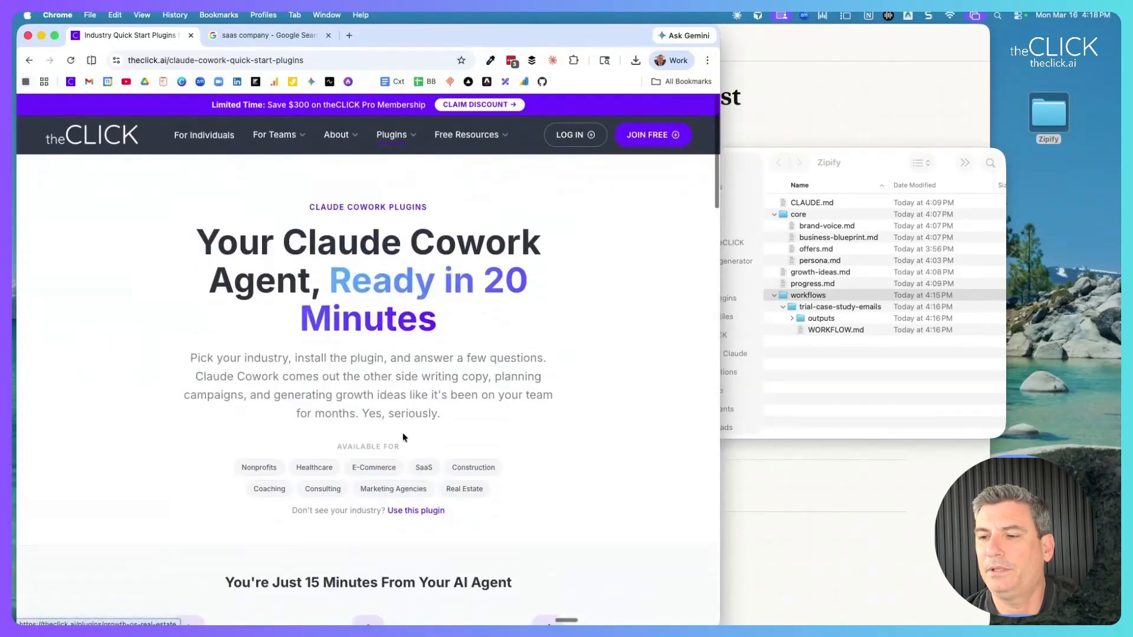